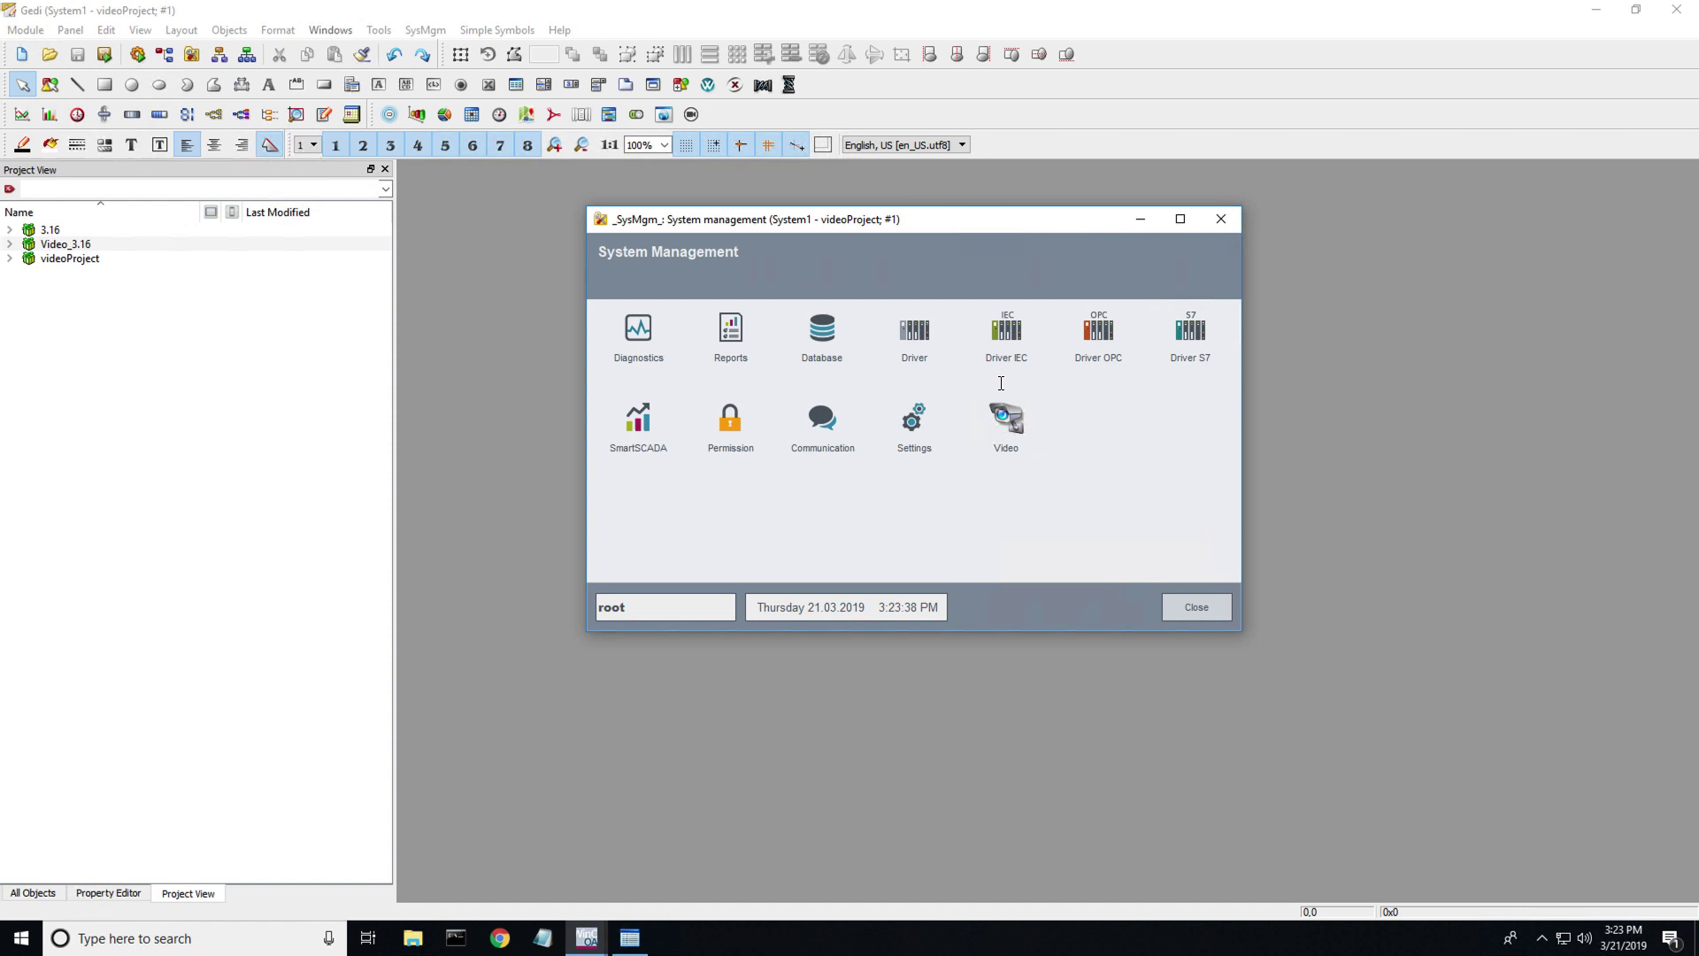
left_click(1020, 438)
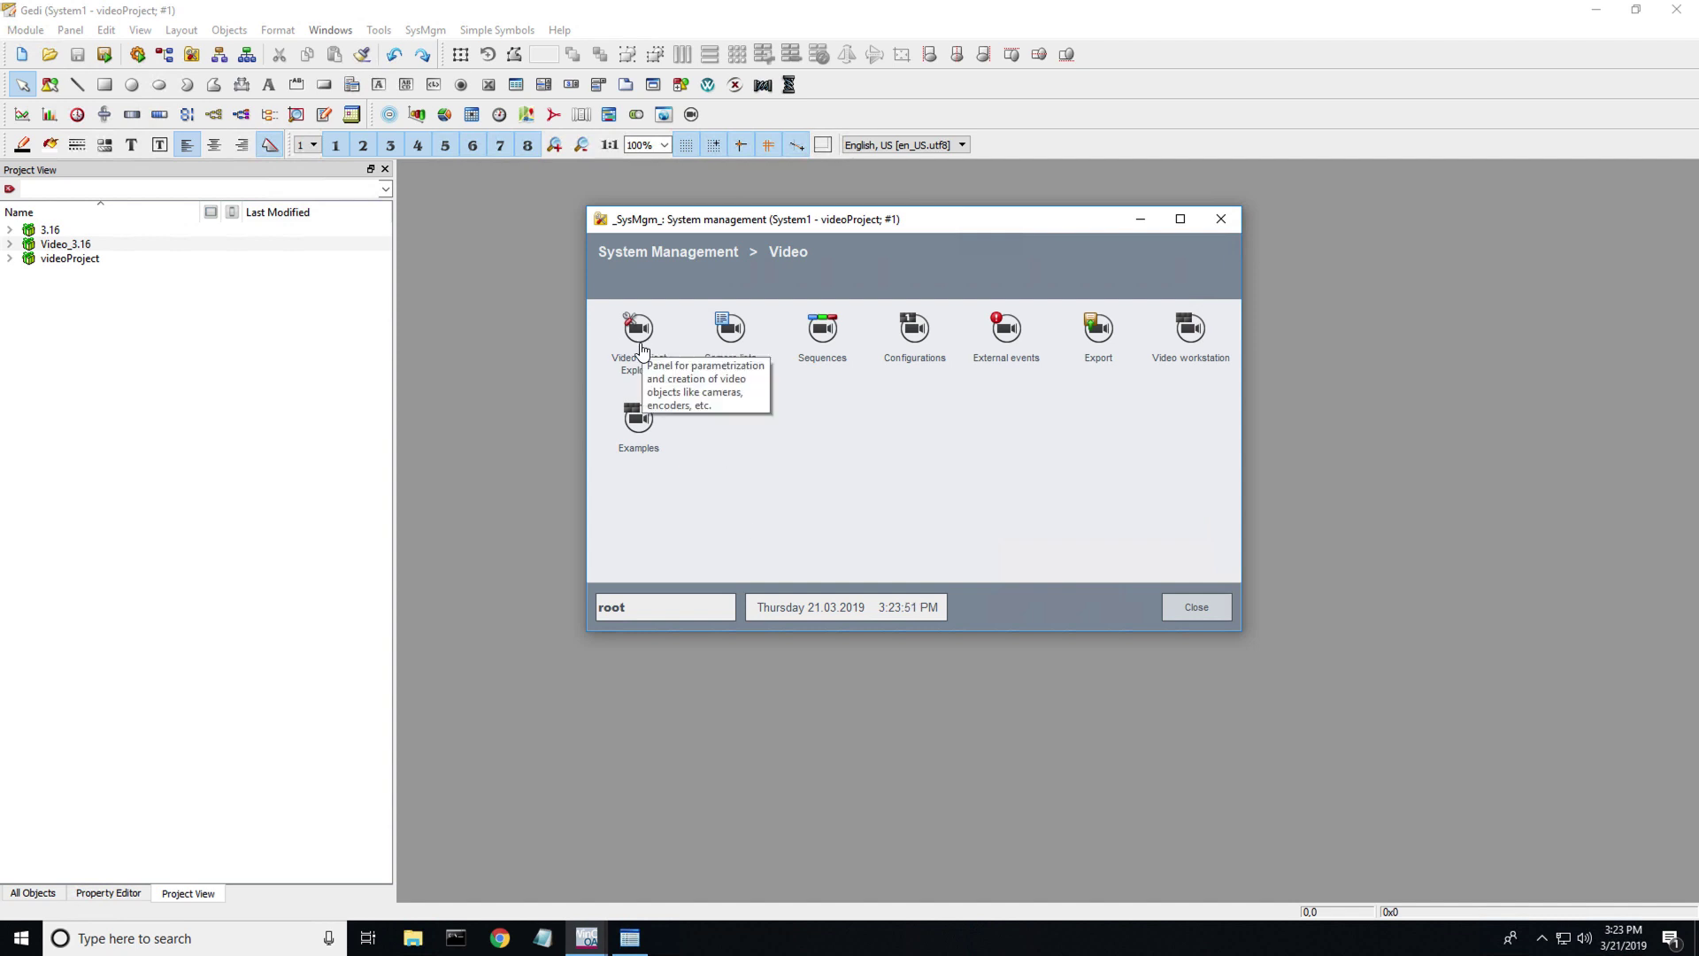
left_click(730, 333)
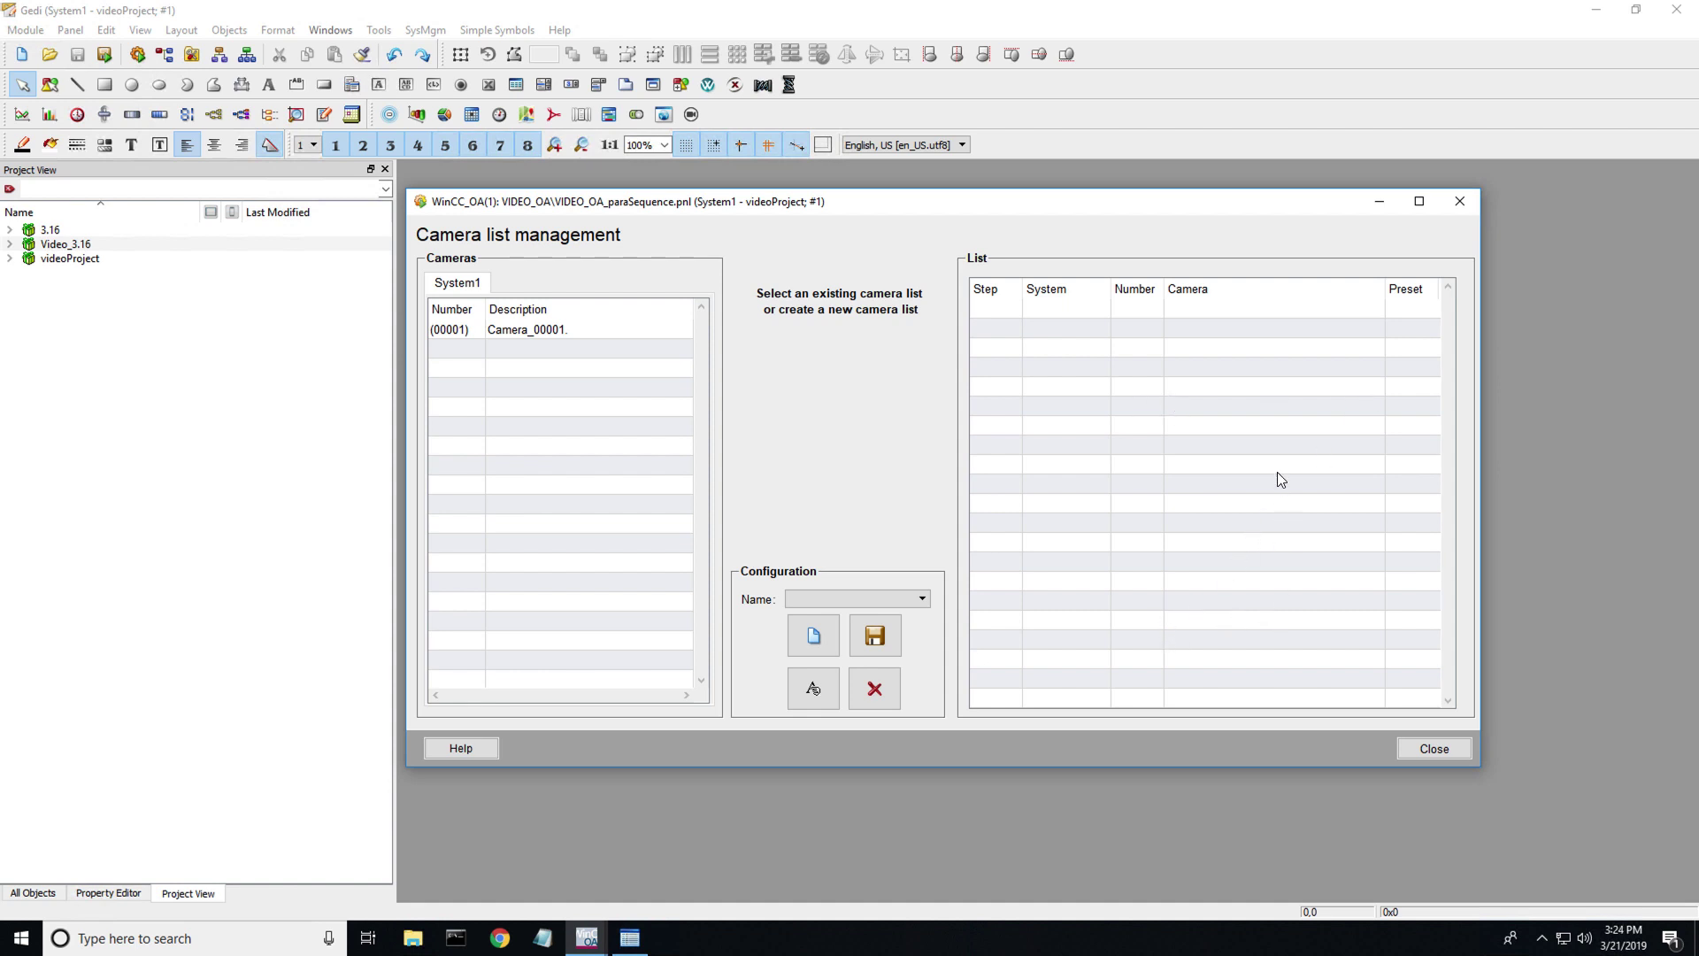
left_click(1461, 202)
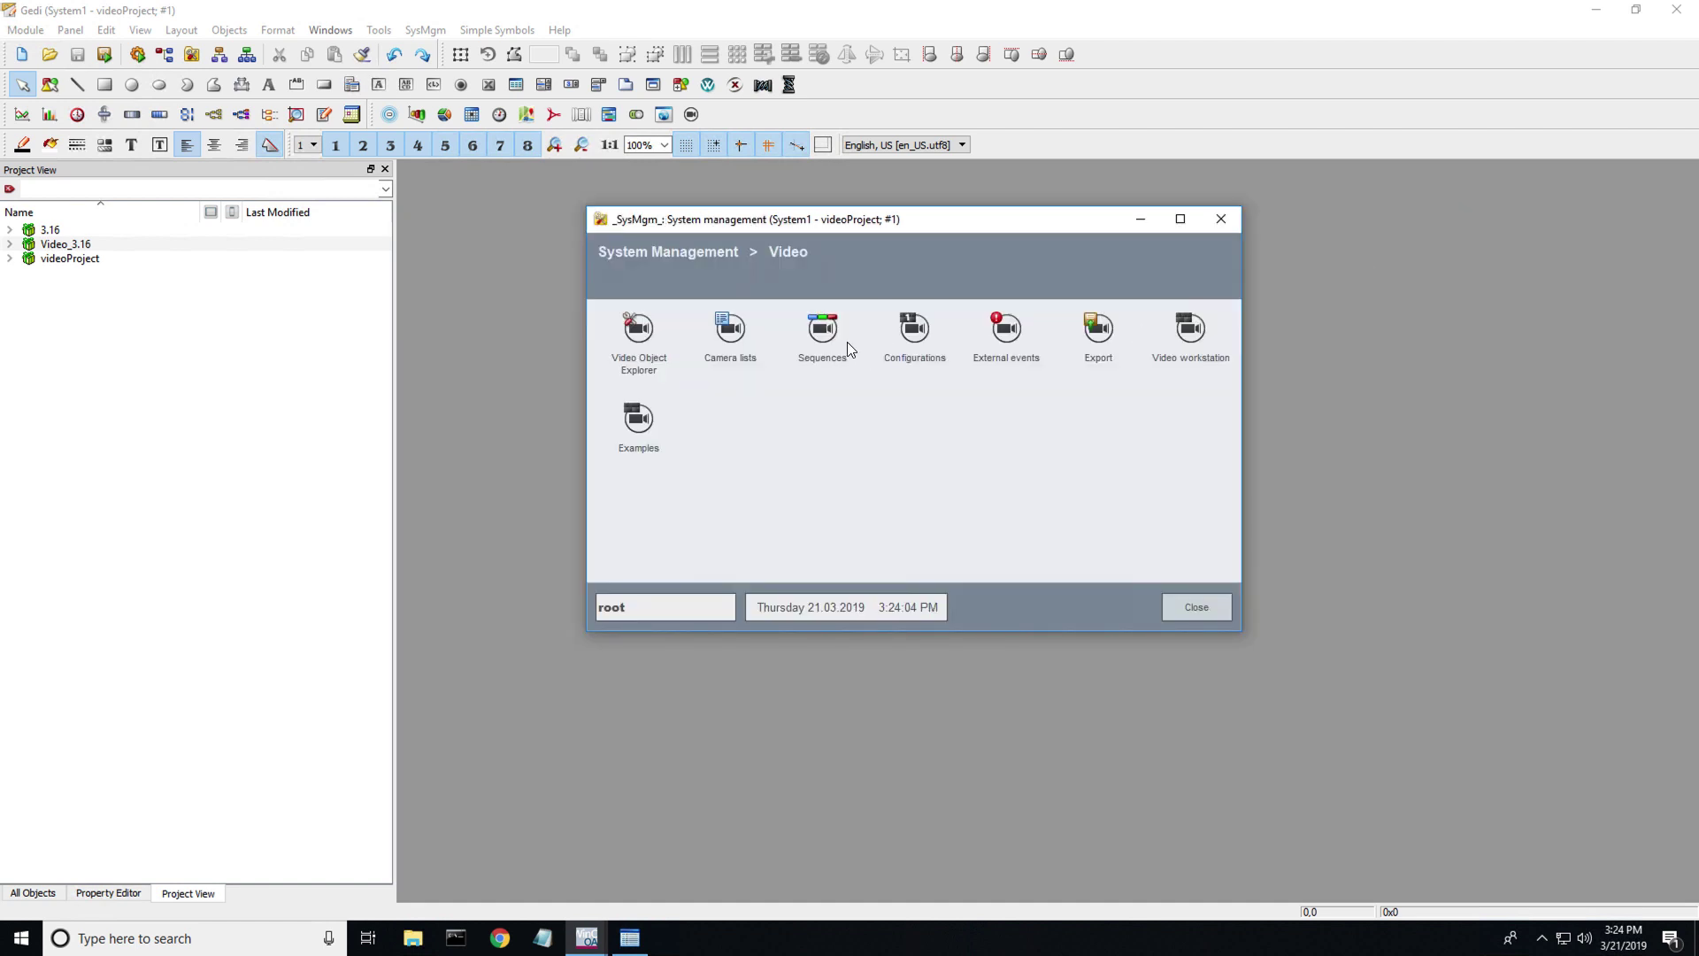
left_click(825, 341)
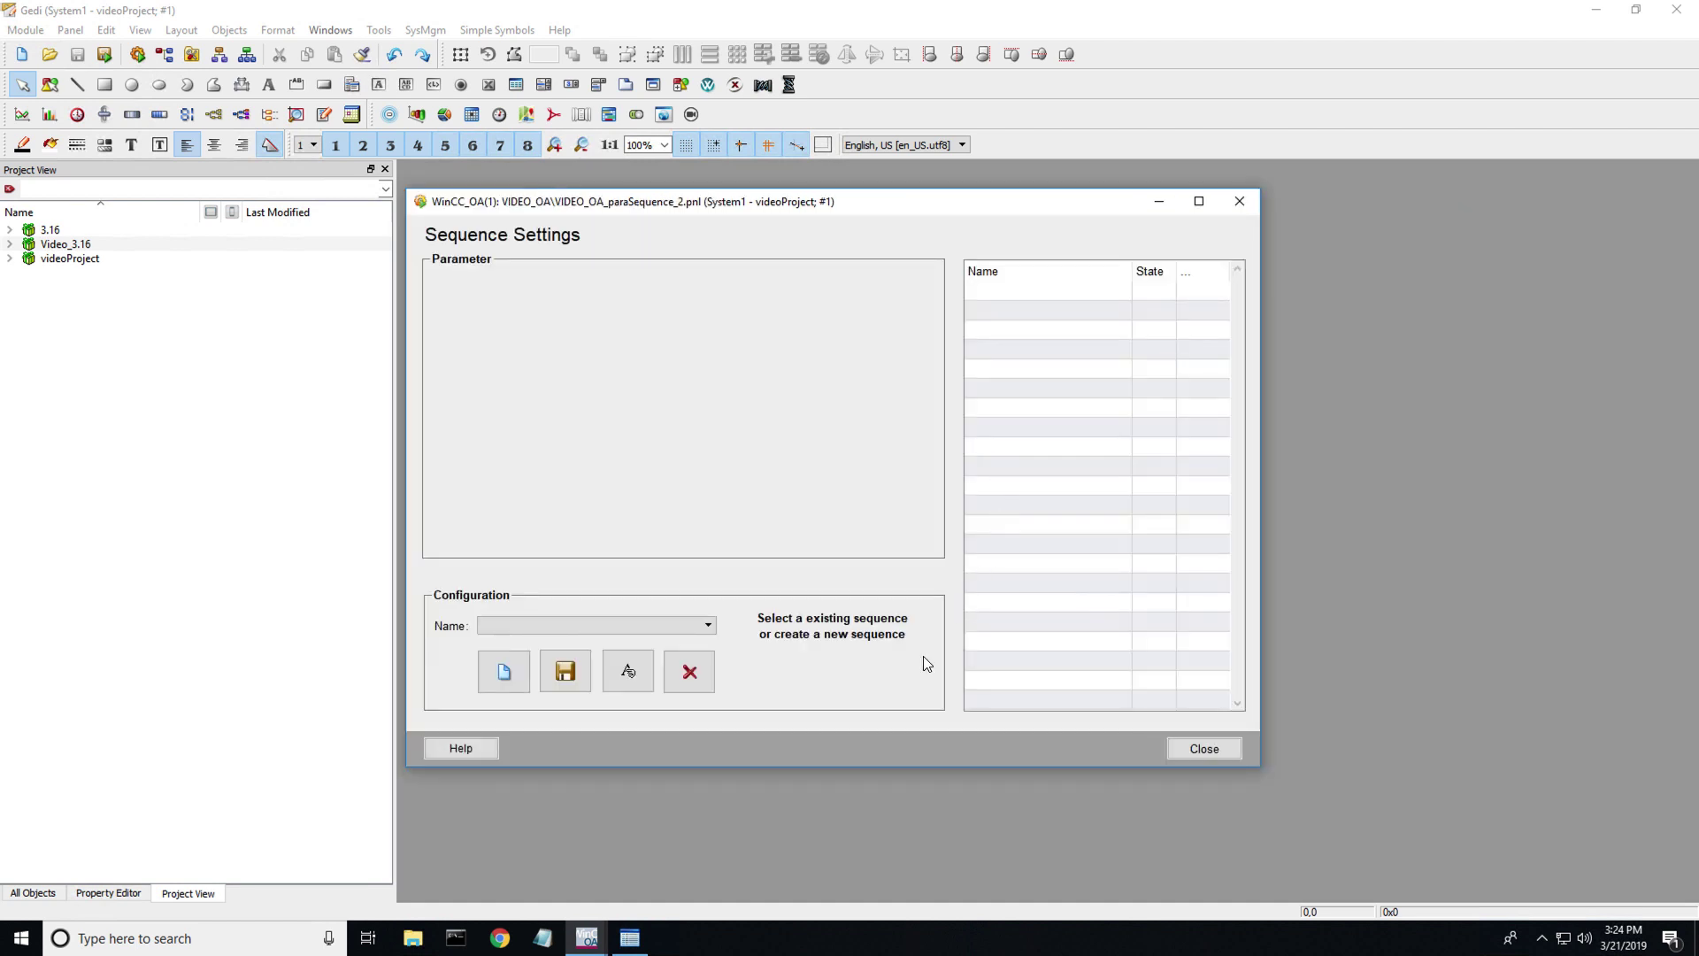
left_click(1239, 202)
left_click(1013, 332)
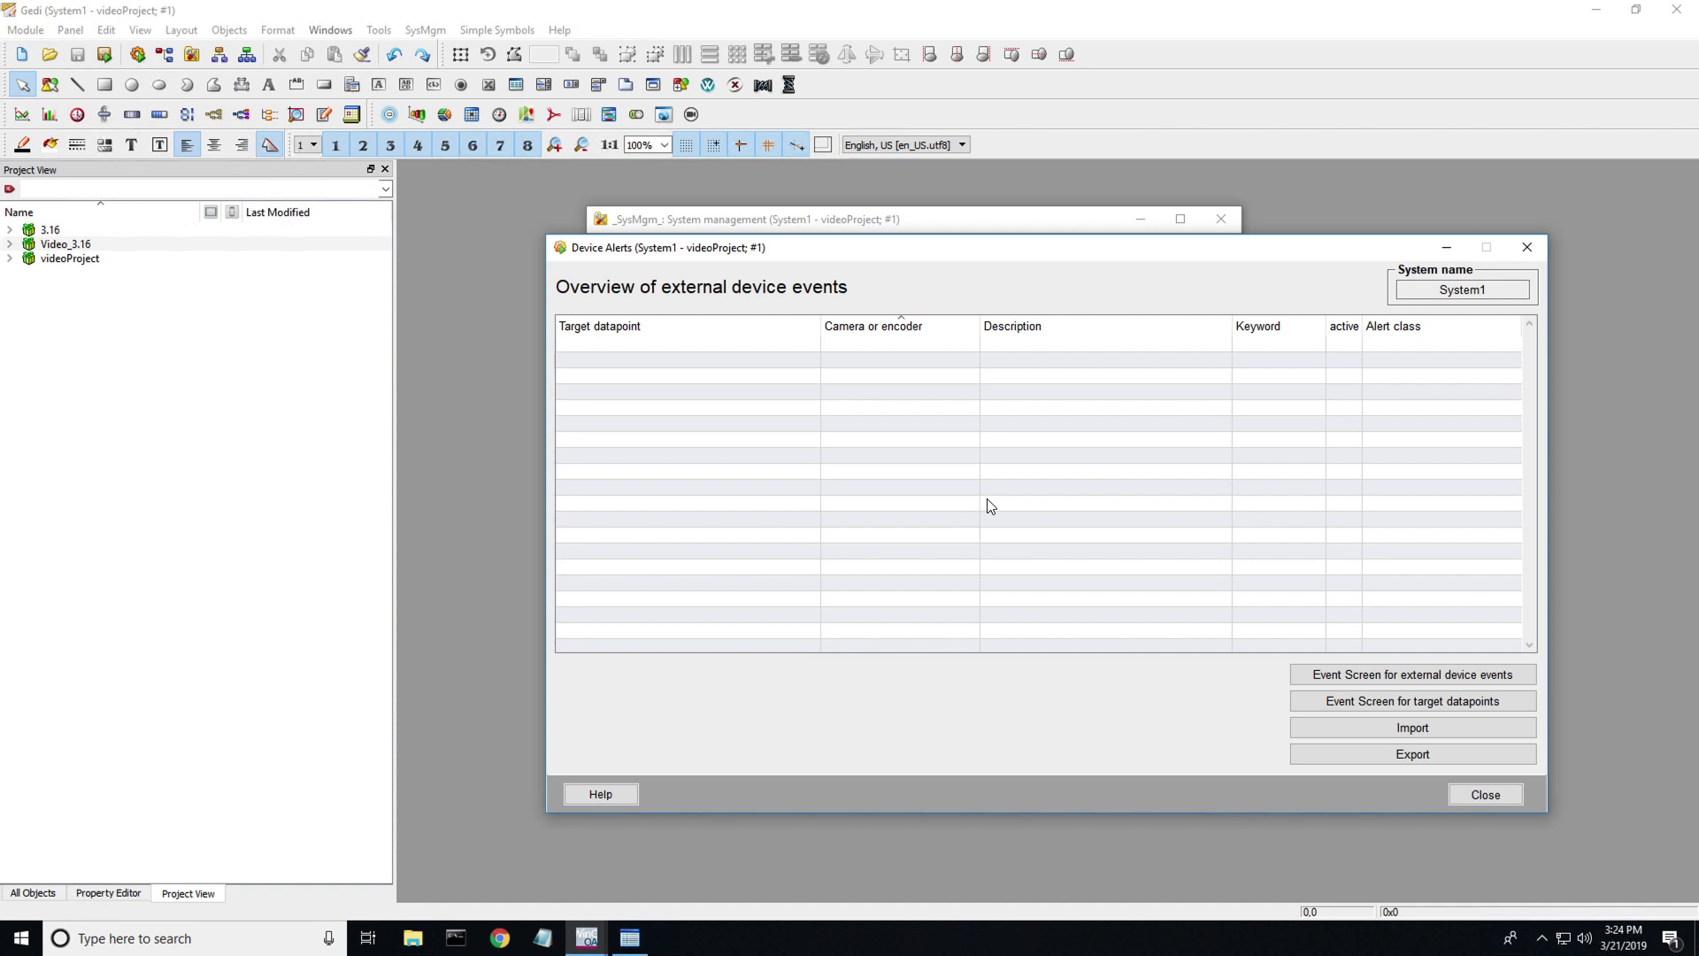
left_click(1527, 248)
left_click(1098, 331)
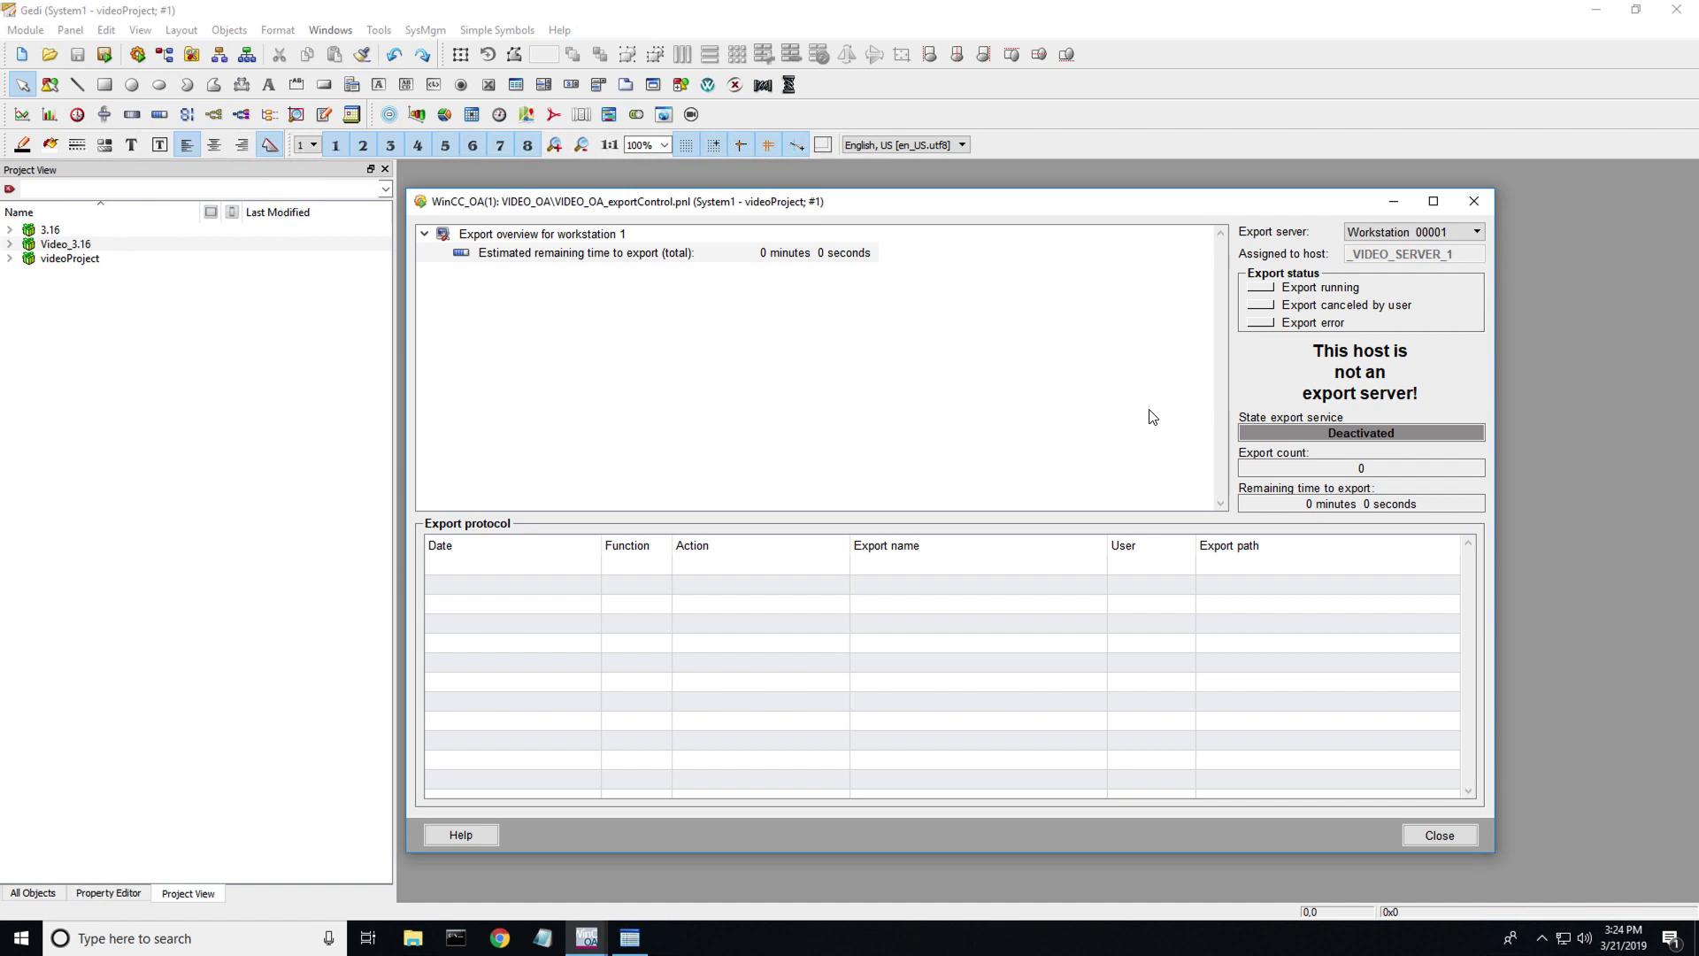
left_click(1472, 202)
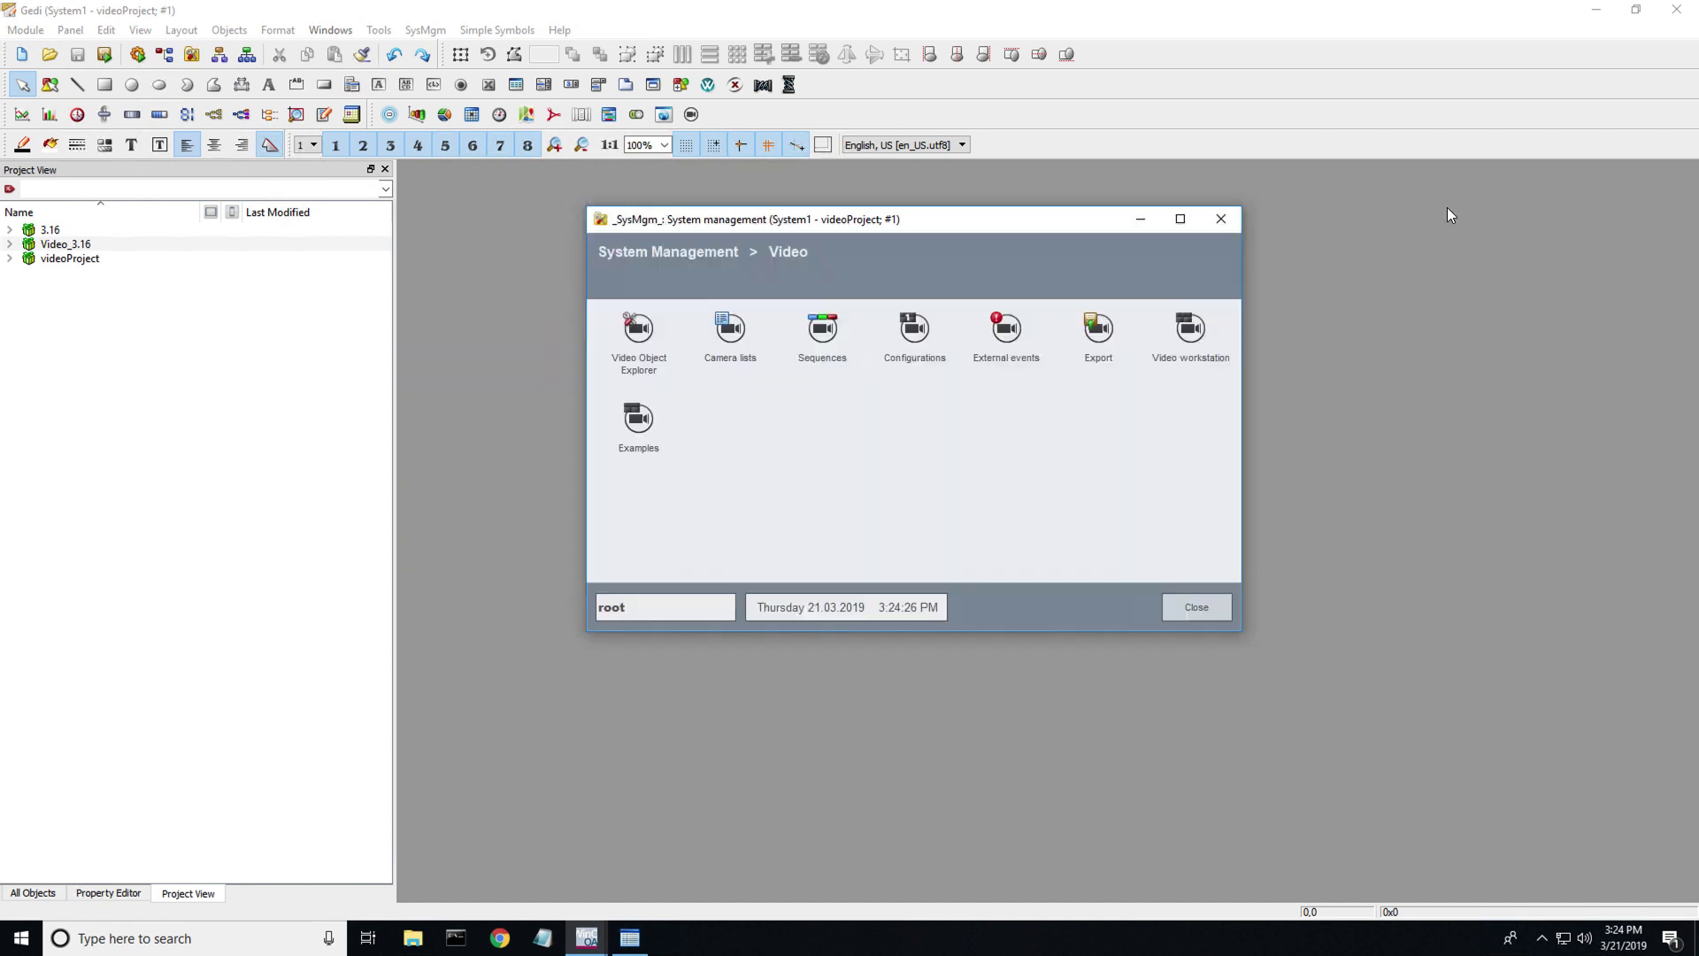
- View Camera_00001's live stream in the video workstation, then browse and close the Video OA examples
left_click(1204, 327)
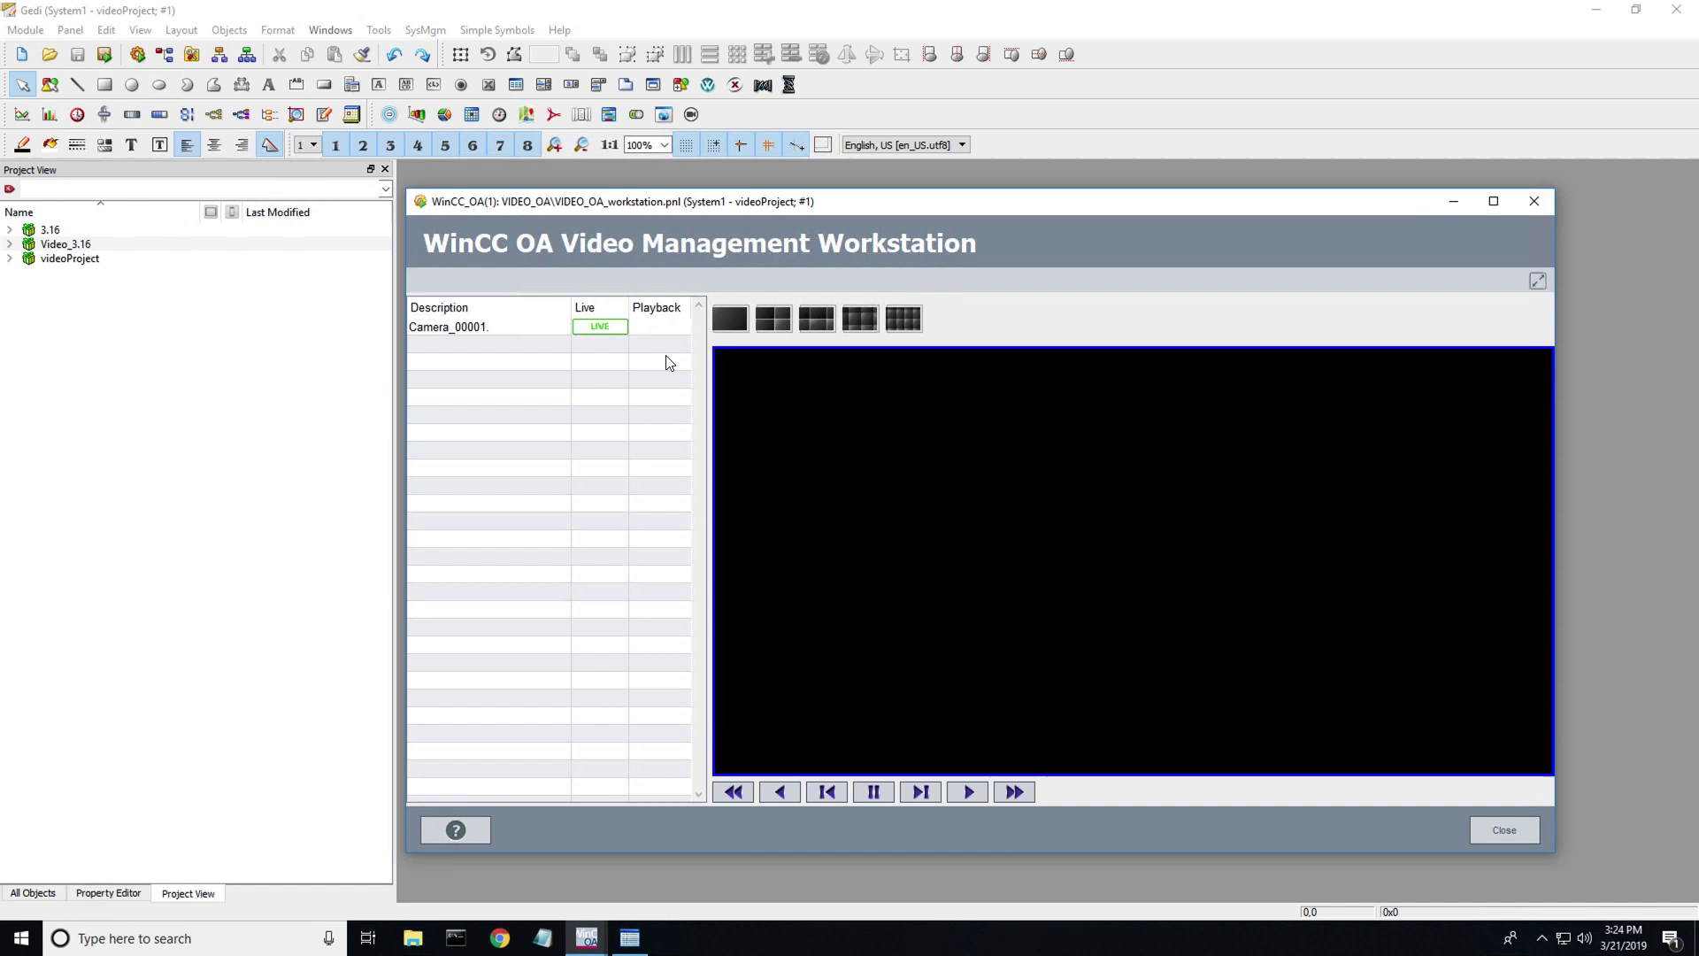
left_click(613, 328)
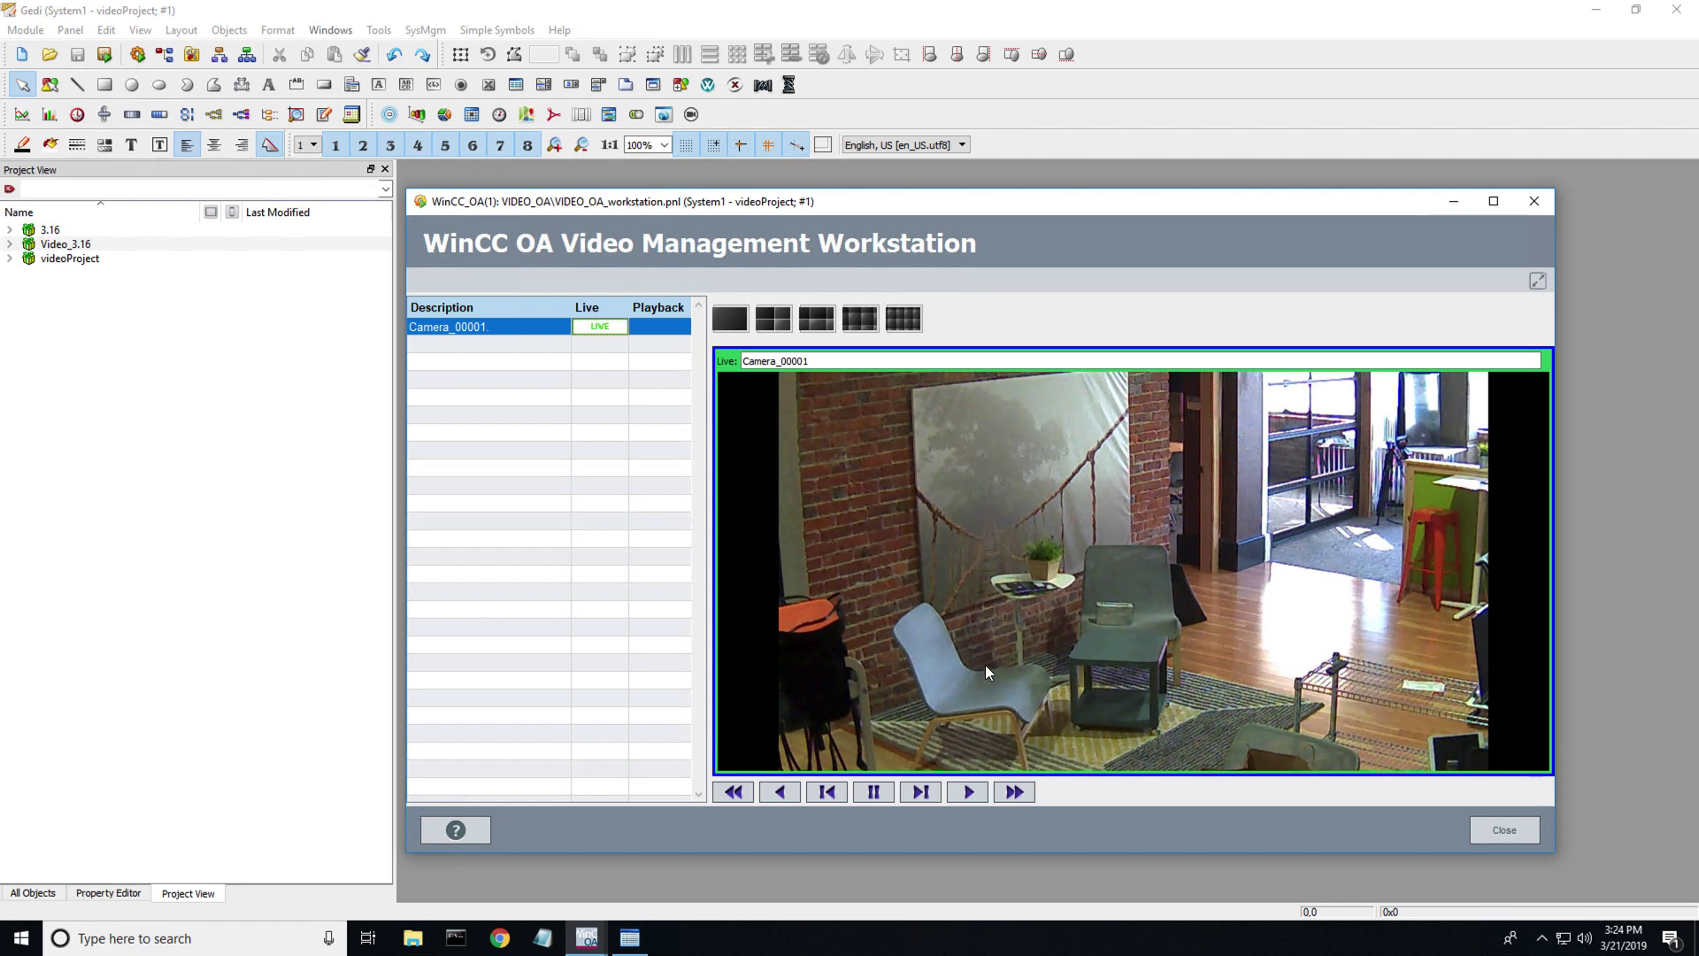
left_click(1534, 201)
left_click(654, 436)
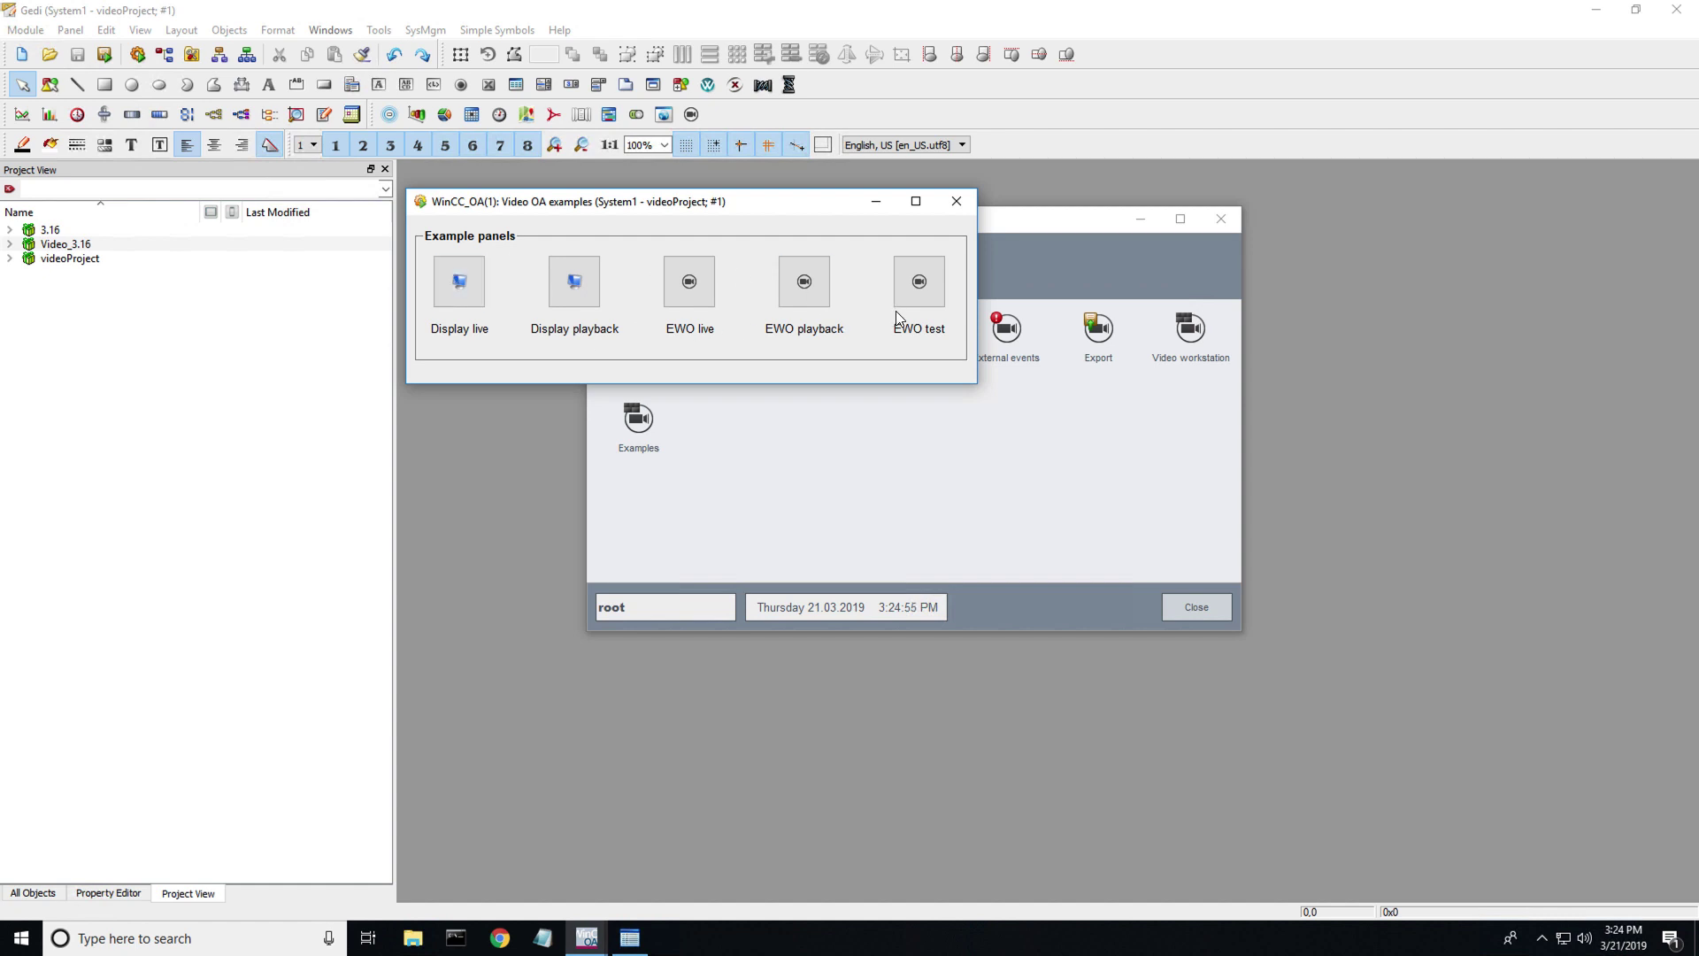
left_click(956, 203)
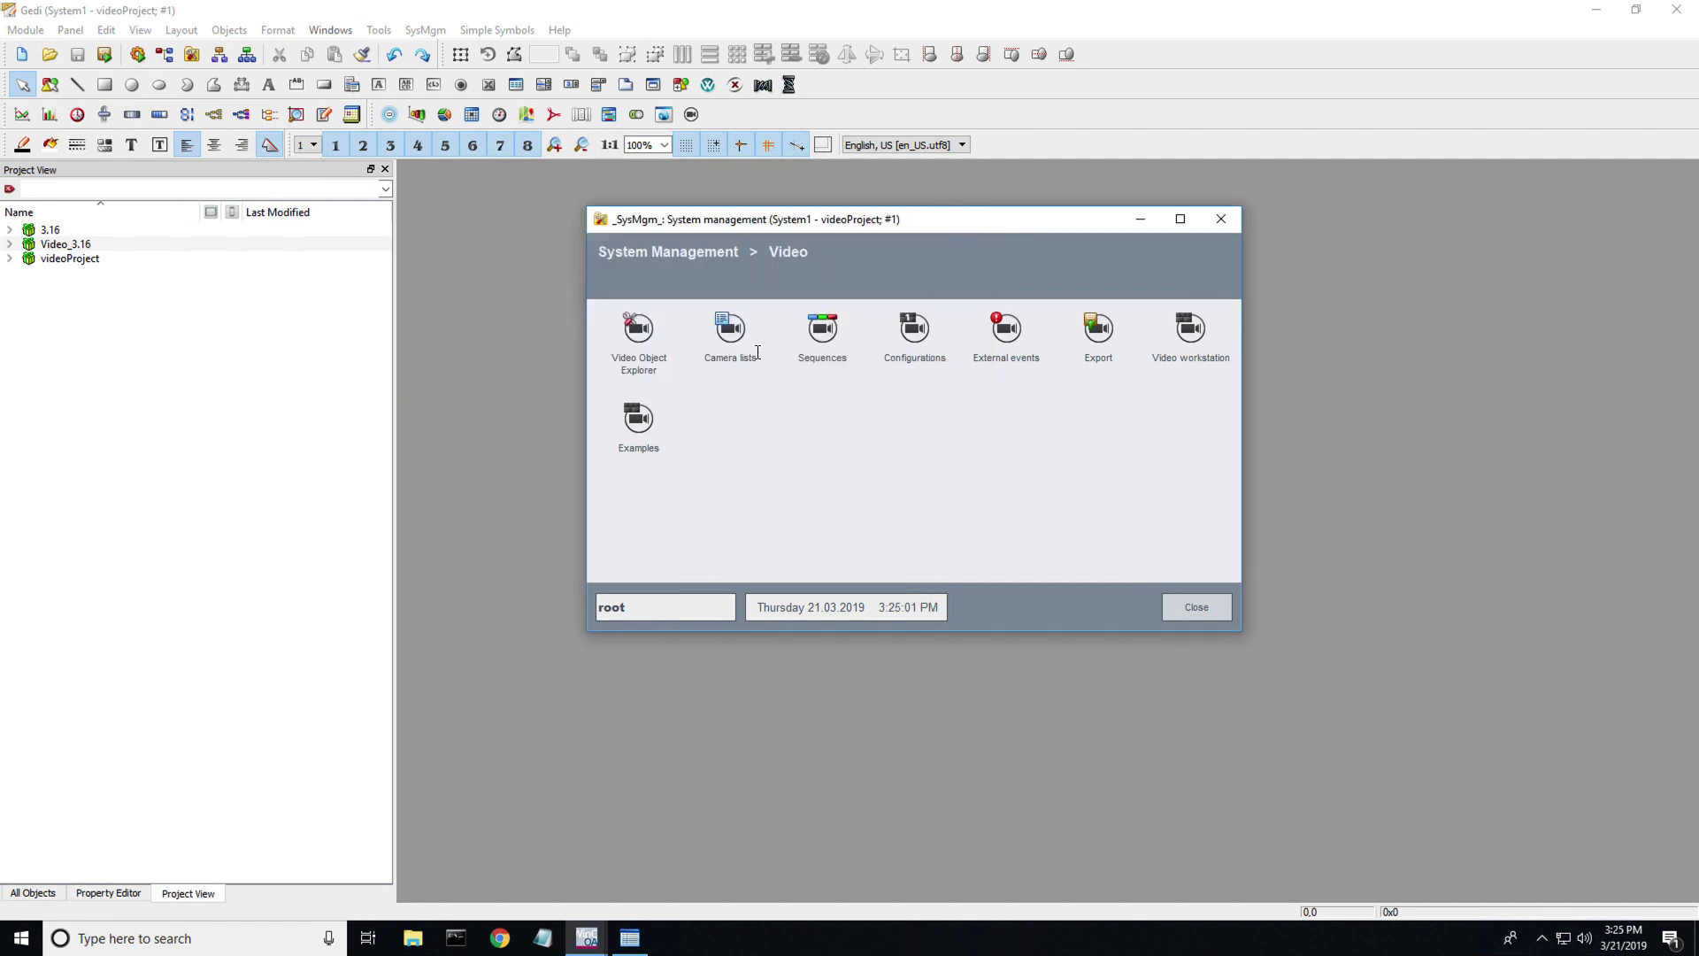
- Open the Video OA Object-Explorer and show the System components overview with all indicators OK
left_click(639, 333)
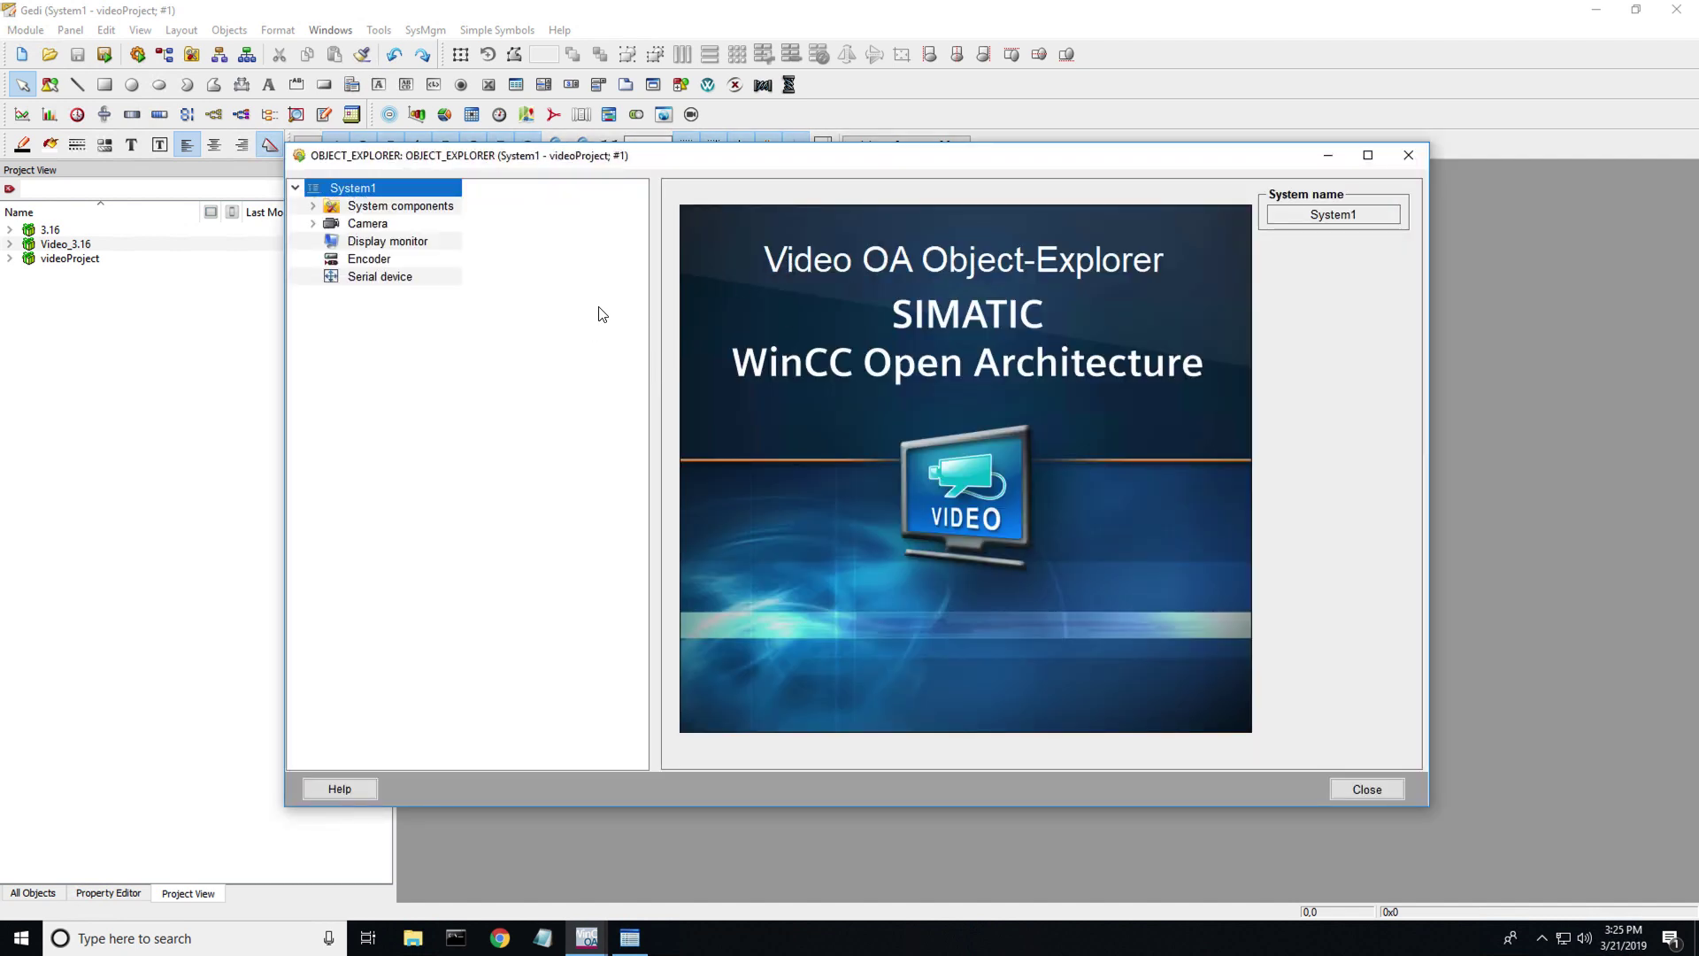
left_click(411, 213)
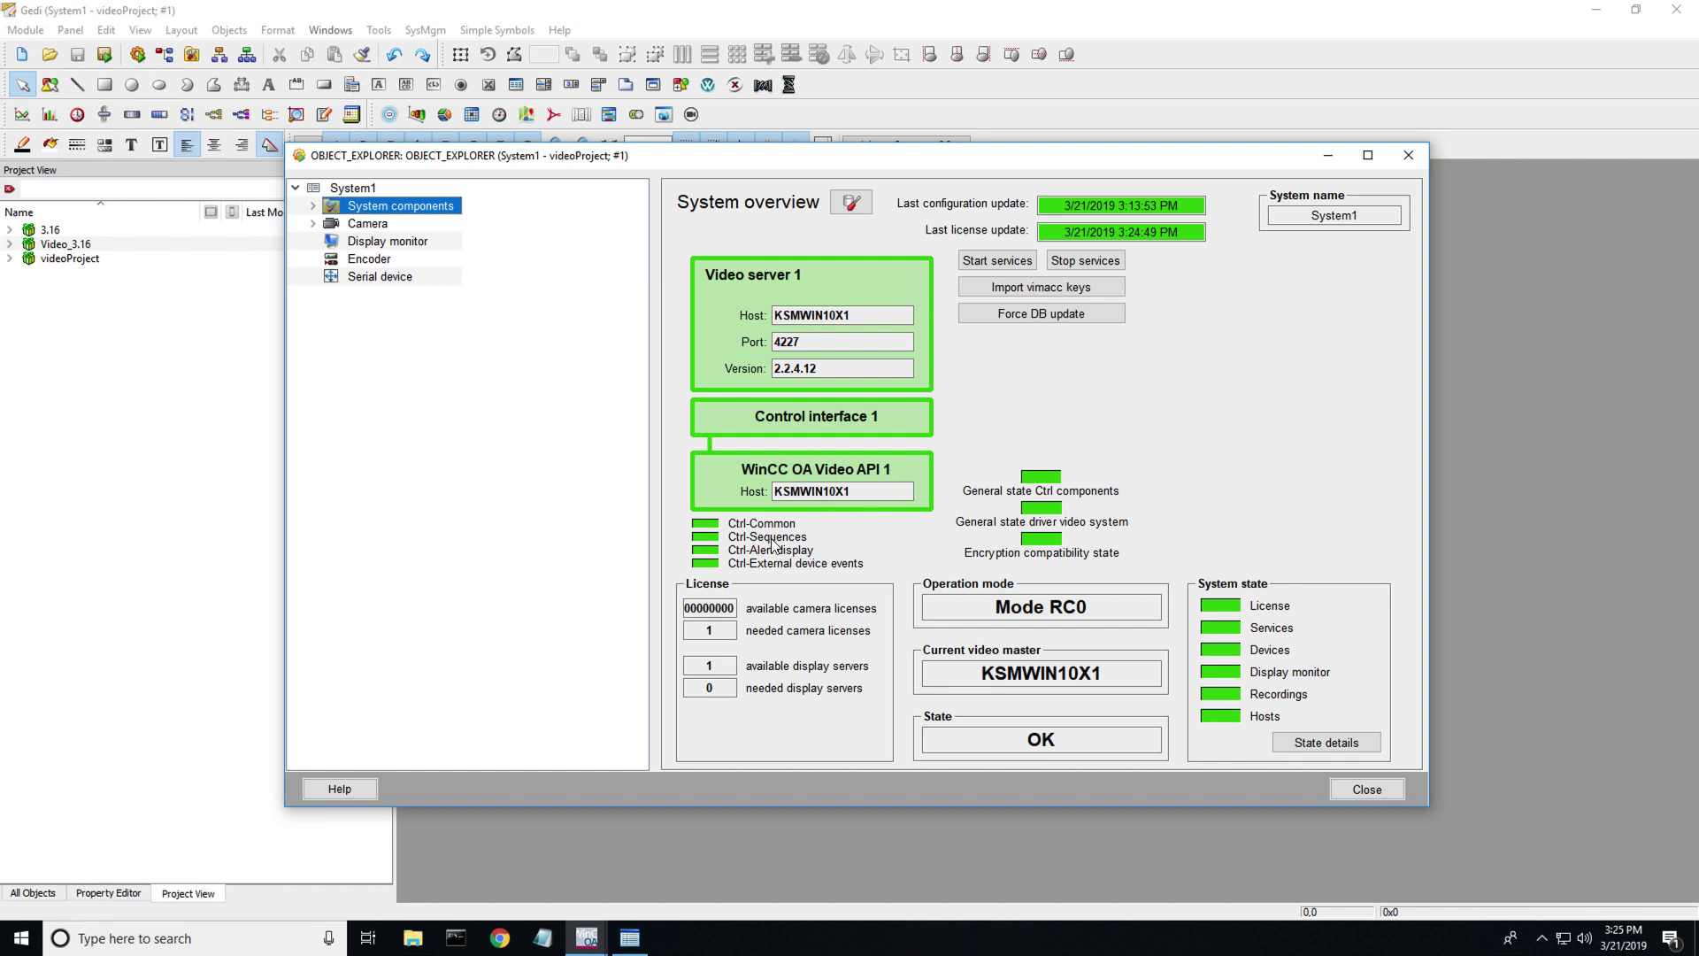
- Launch the WinCC OA 3.16 Console from Windows search and place it beside the overview
left_click(120, 940)
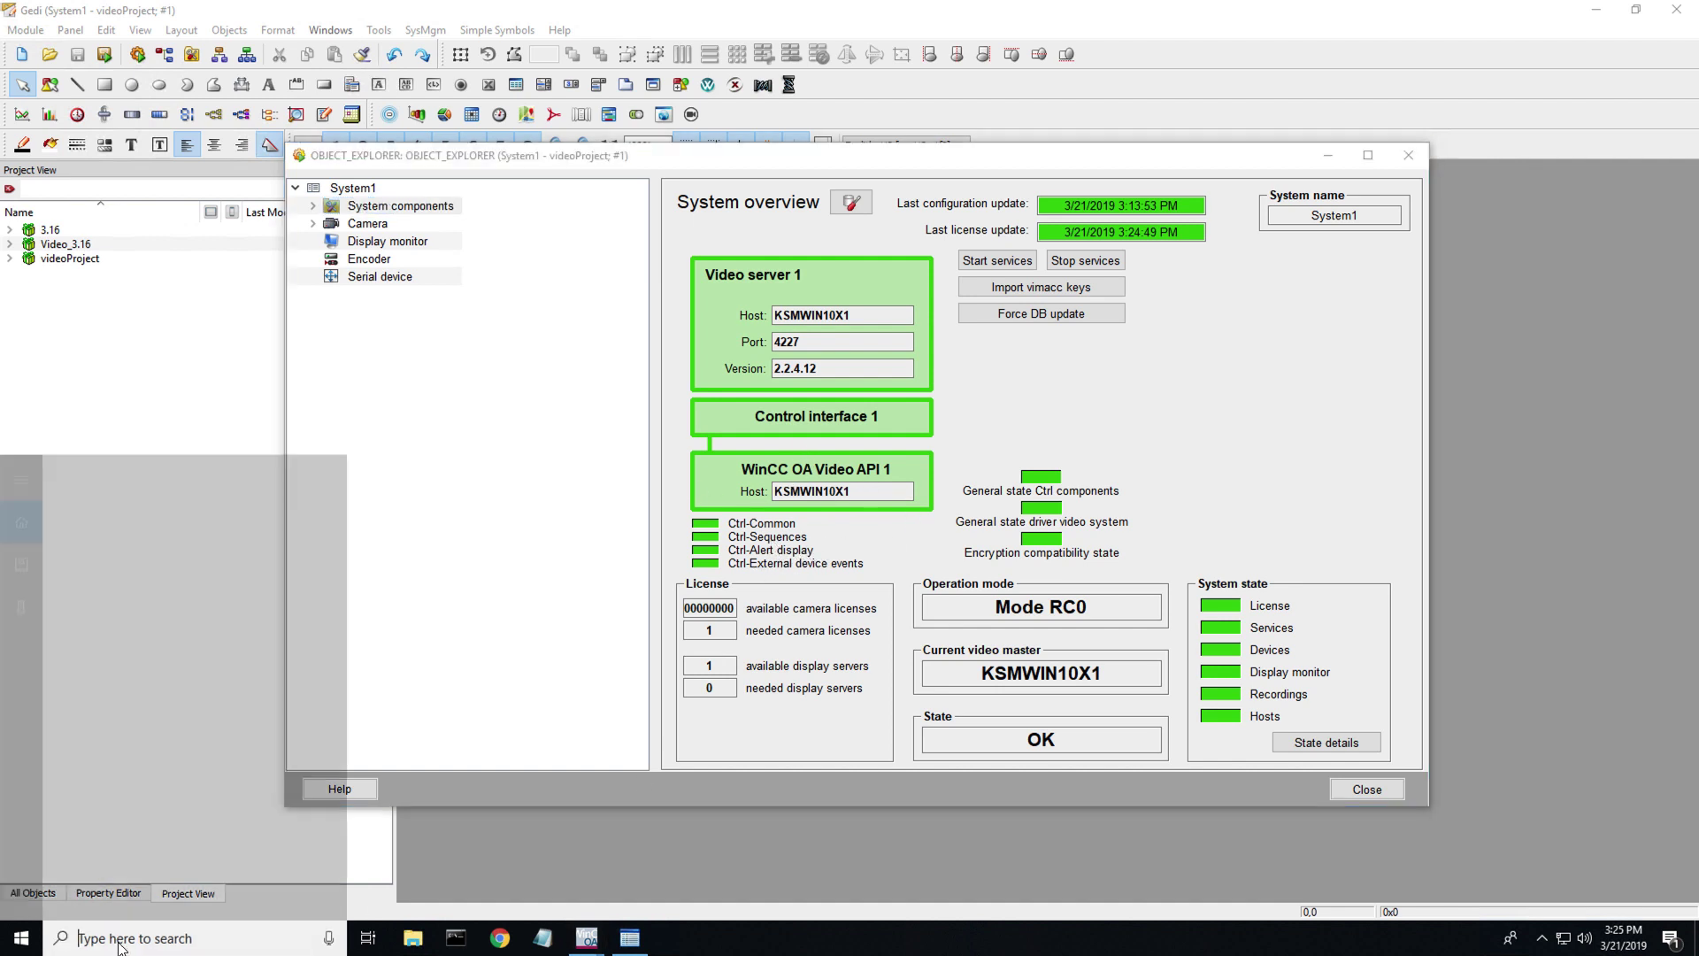
type("control")
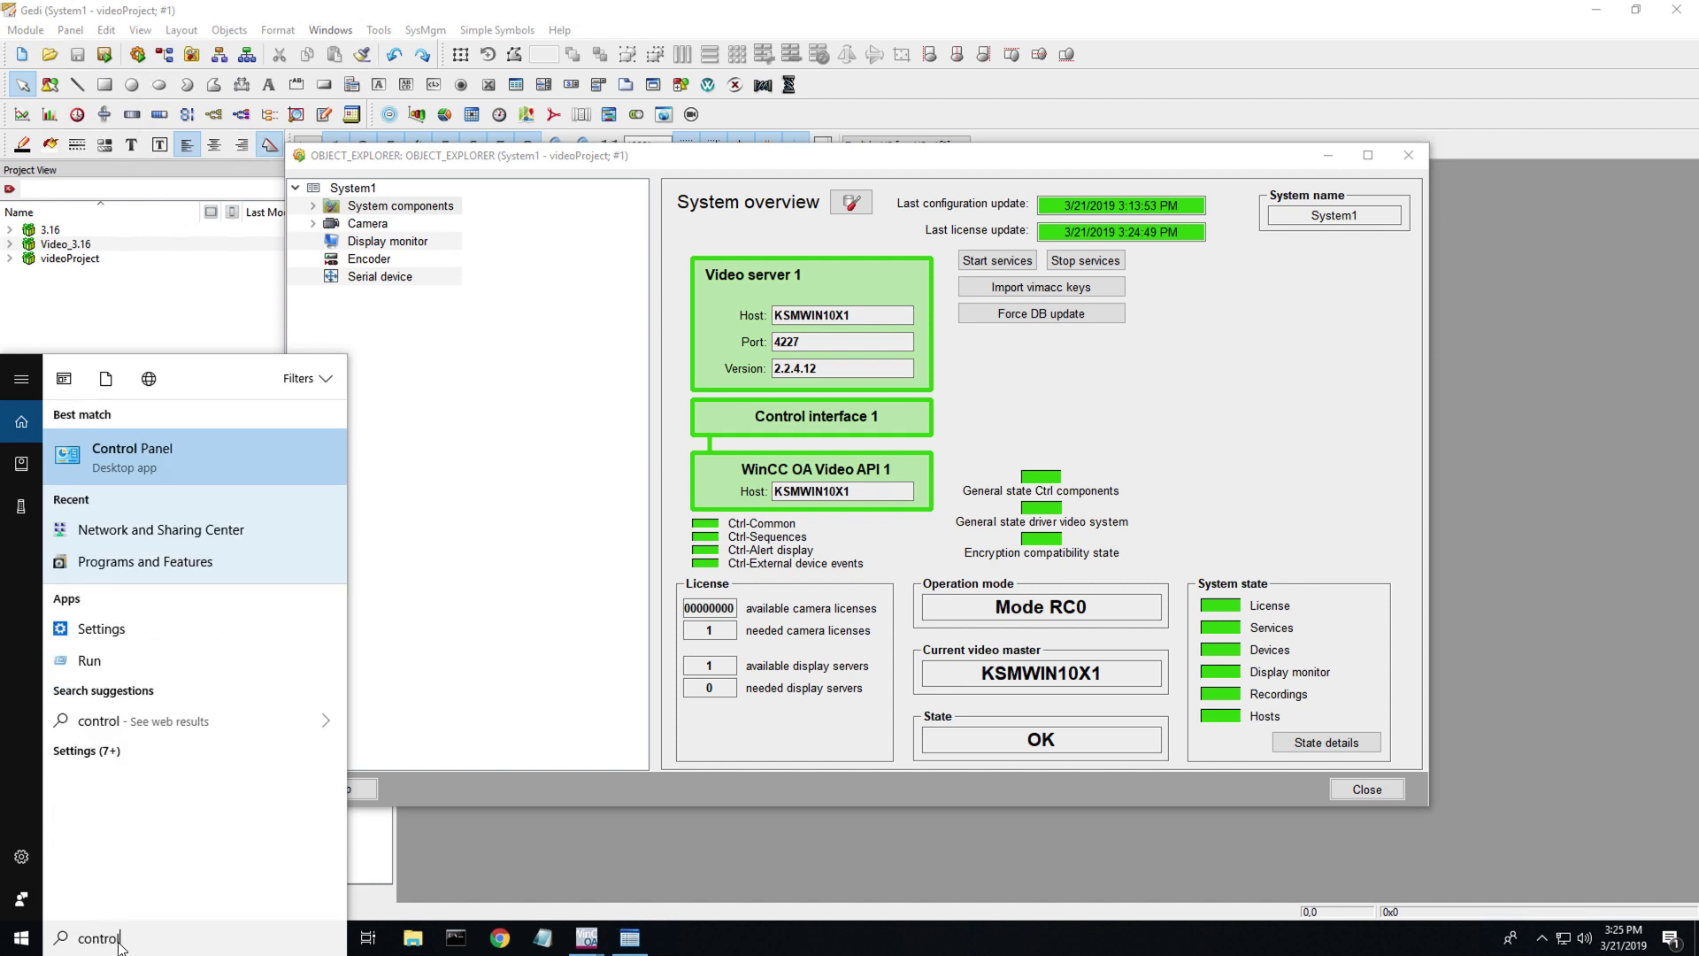
key("BackSpace")
key("BackSpace")
key("BackSpace")
key("BackSpace")
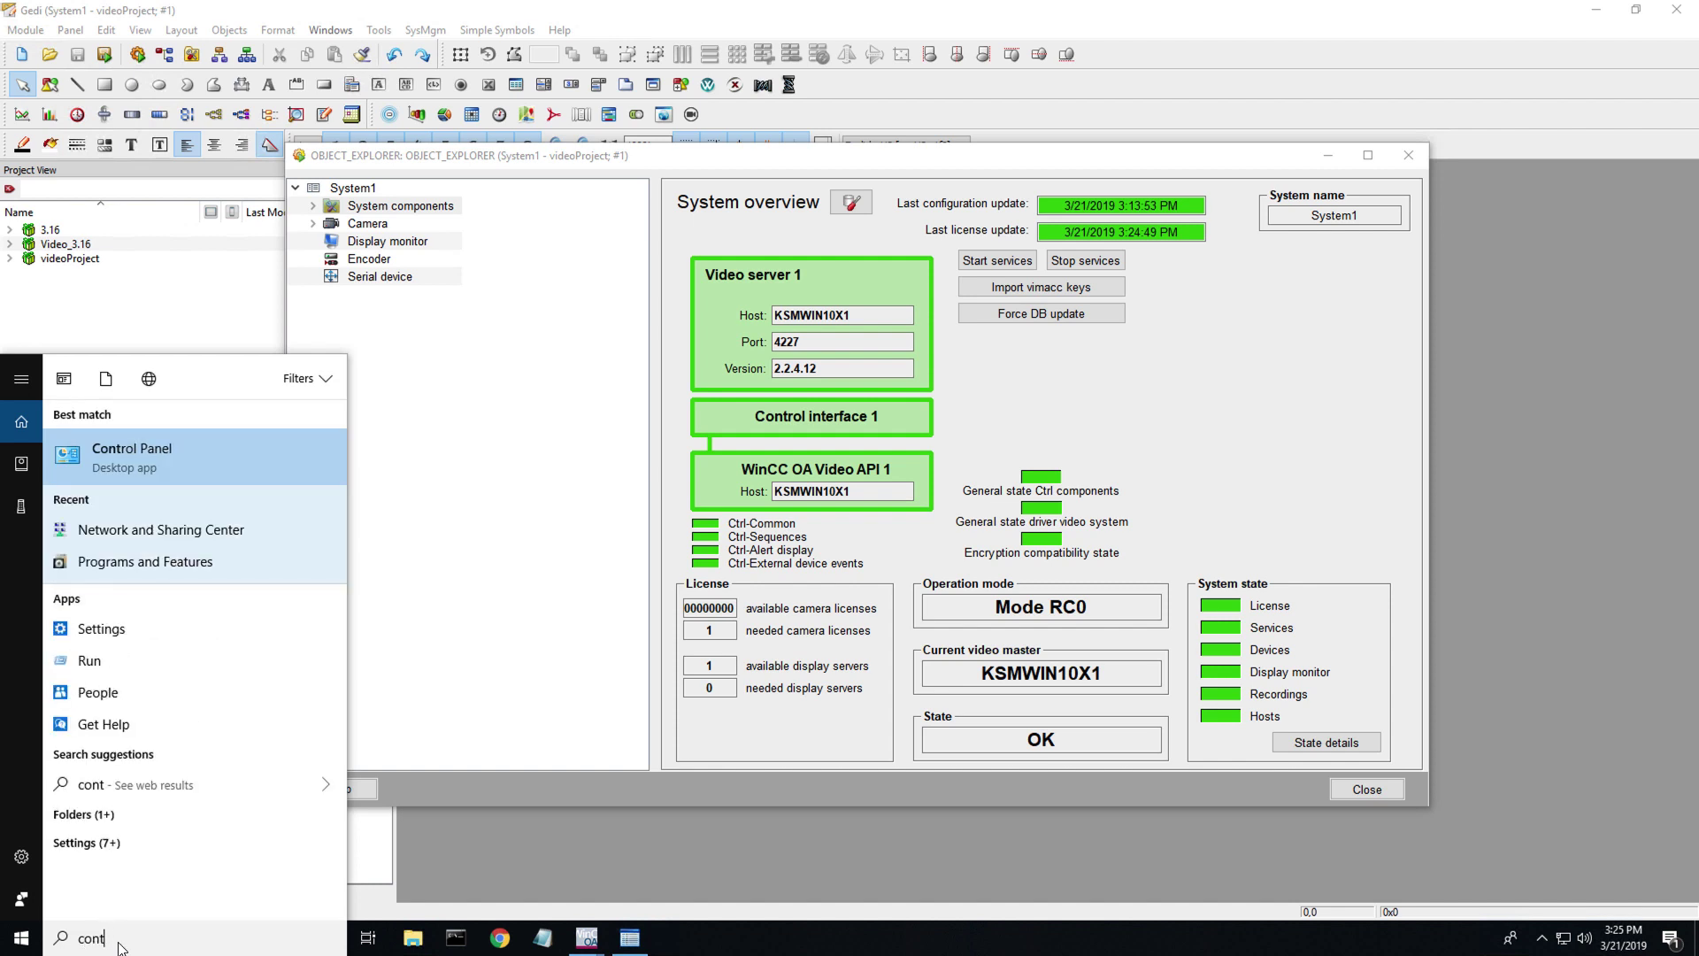
type("sole")
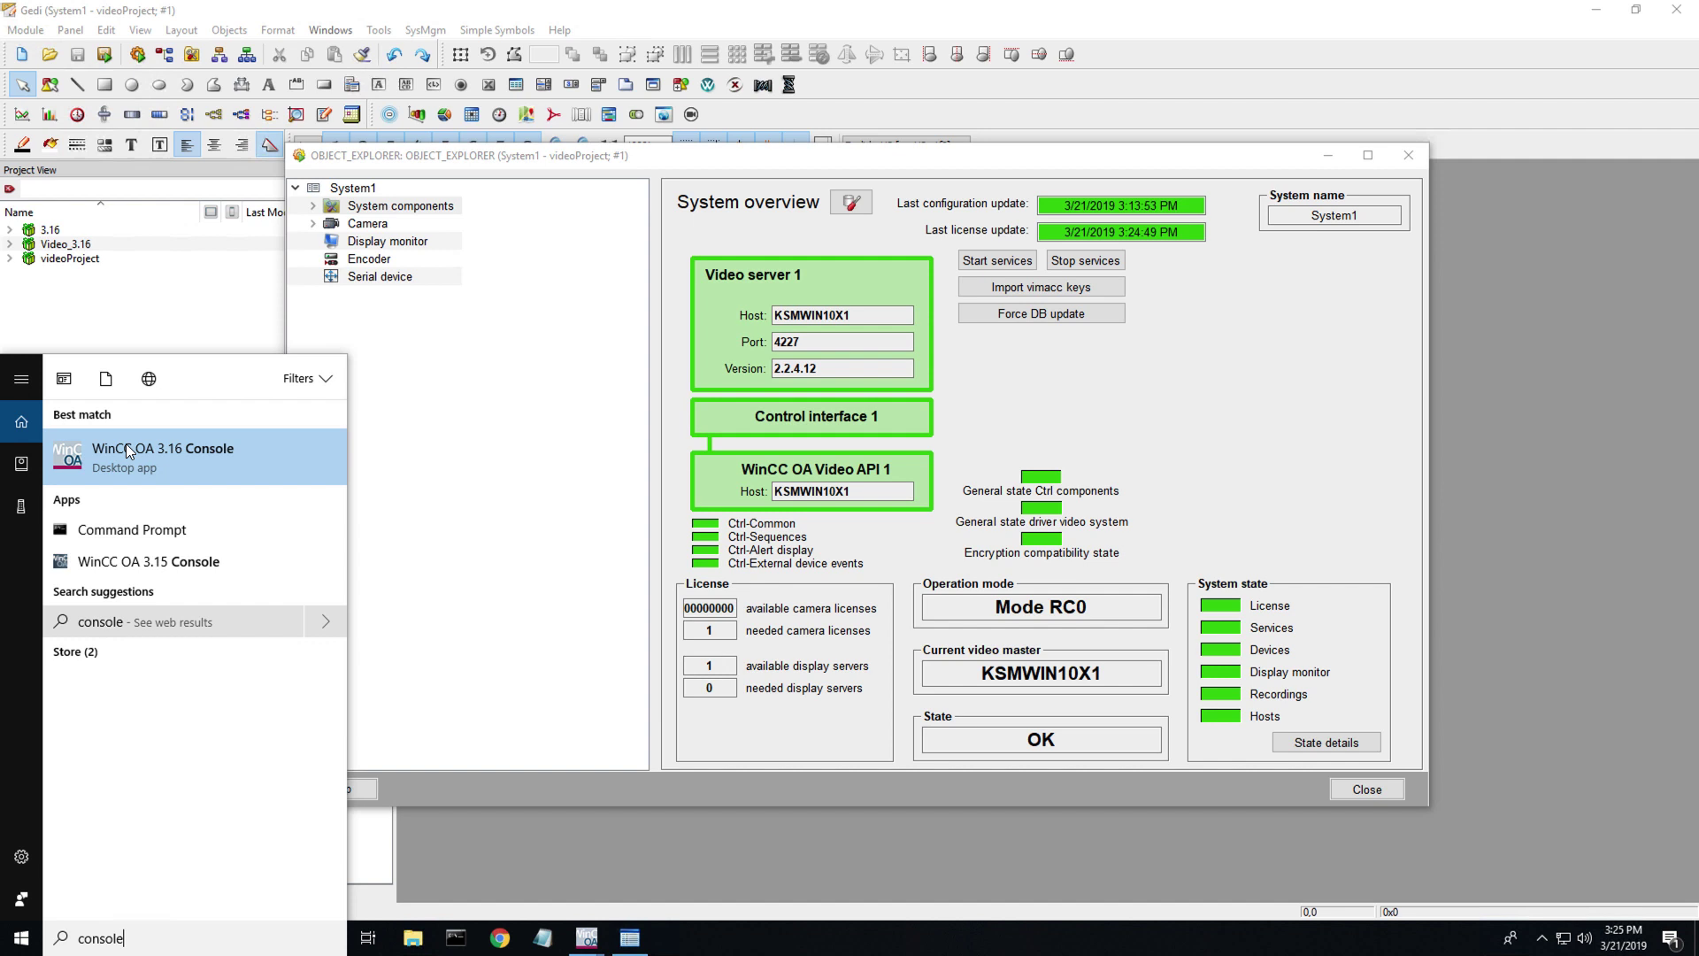
left_click(121, 444)
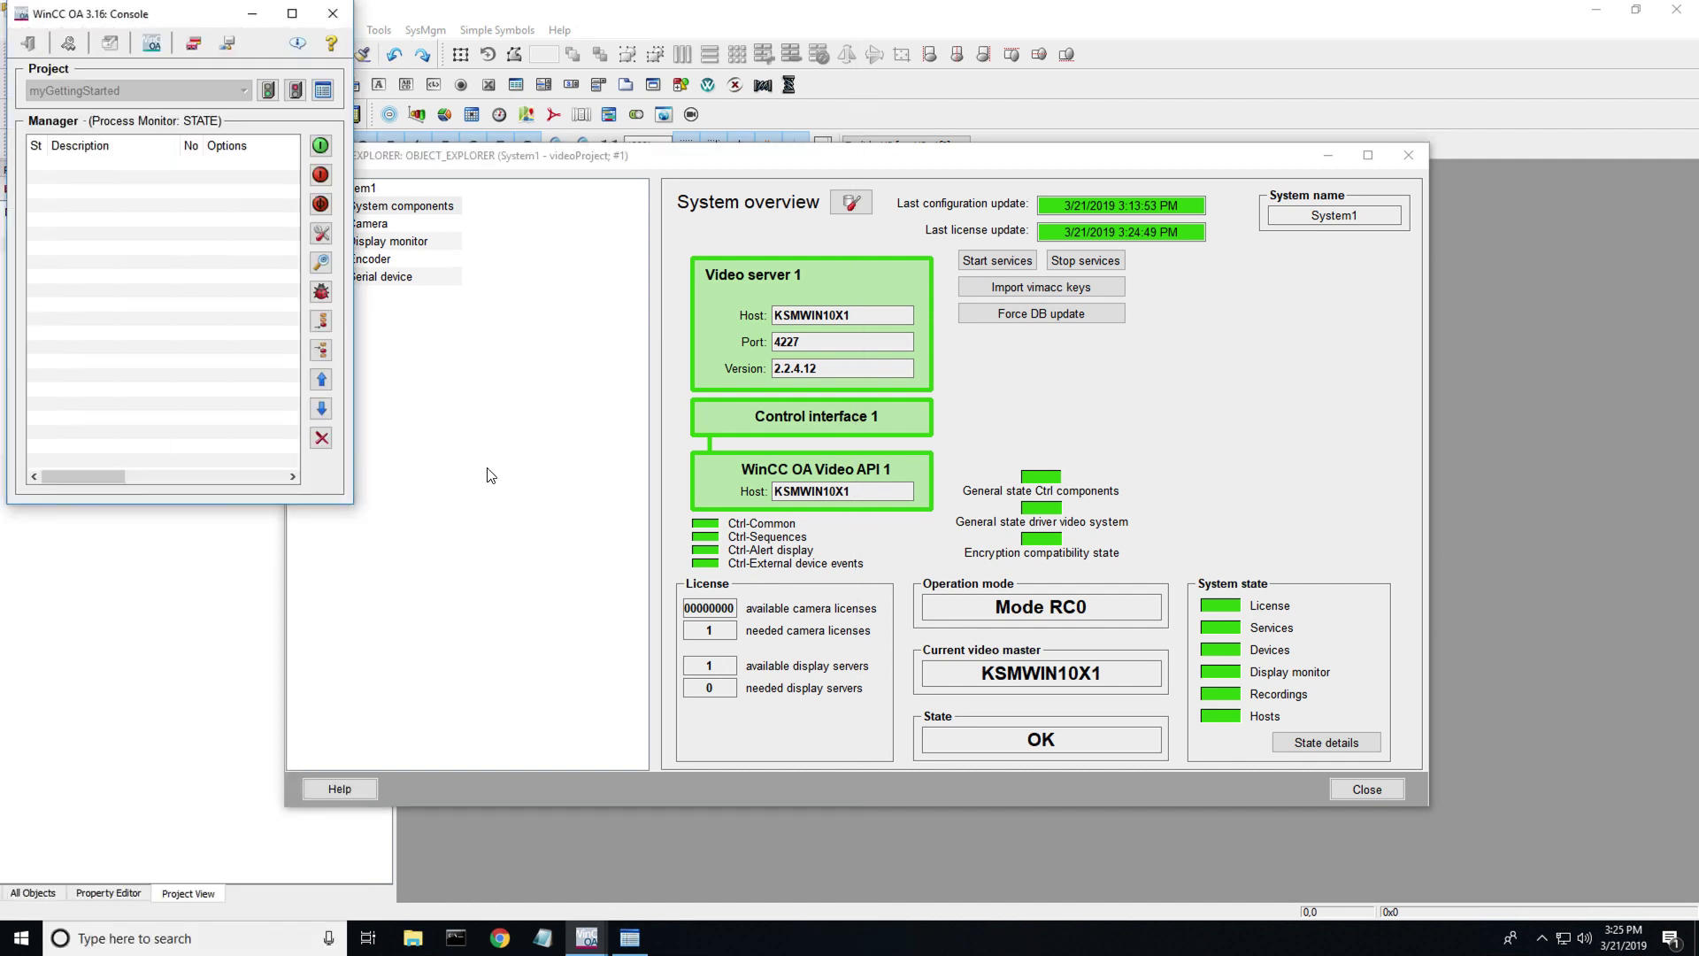
left_click_drag(211, 20, 630, 229)
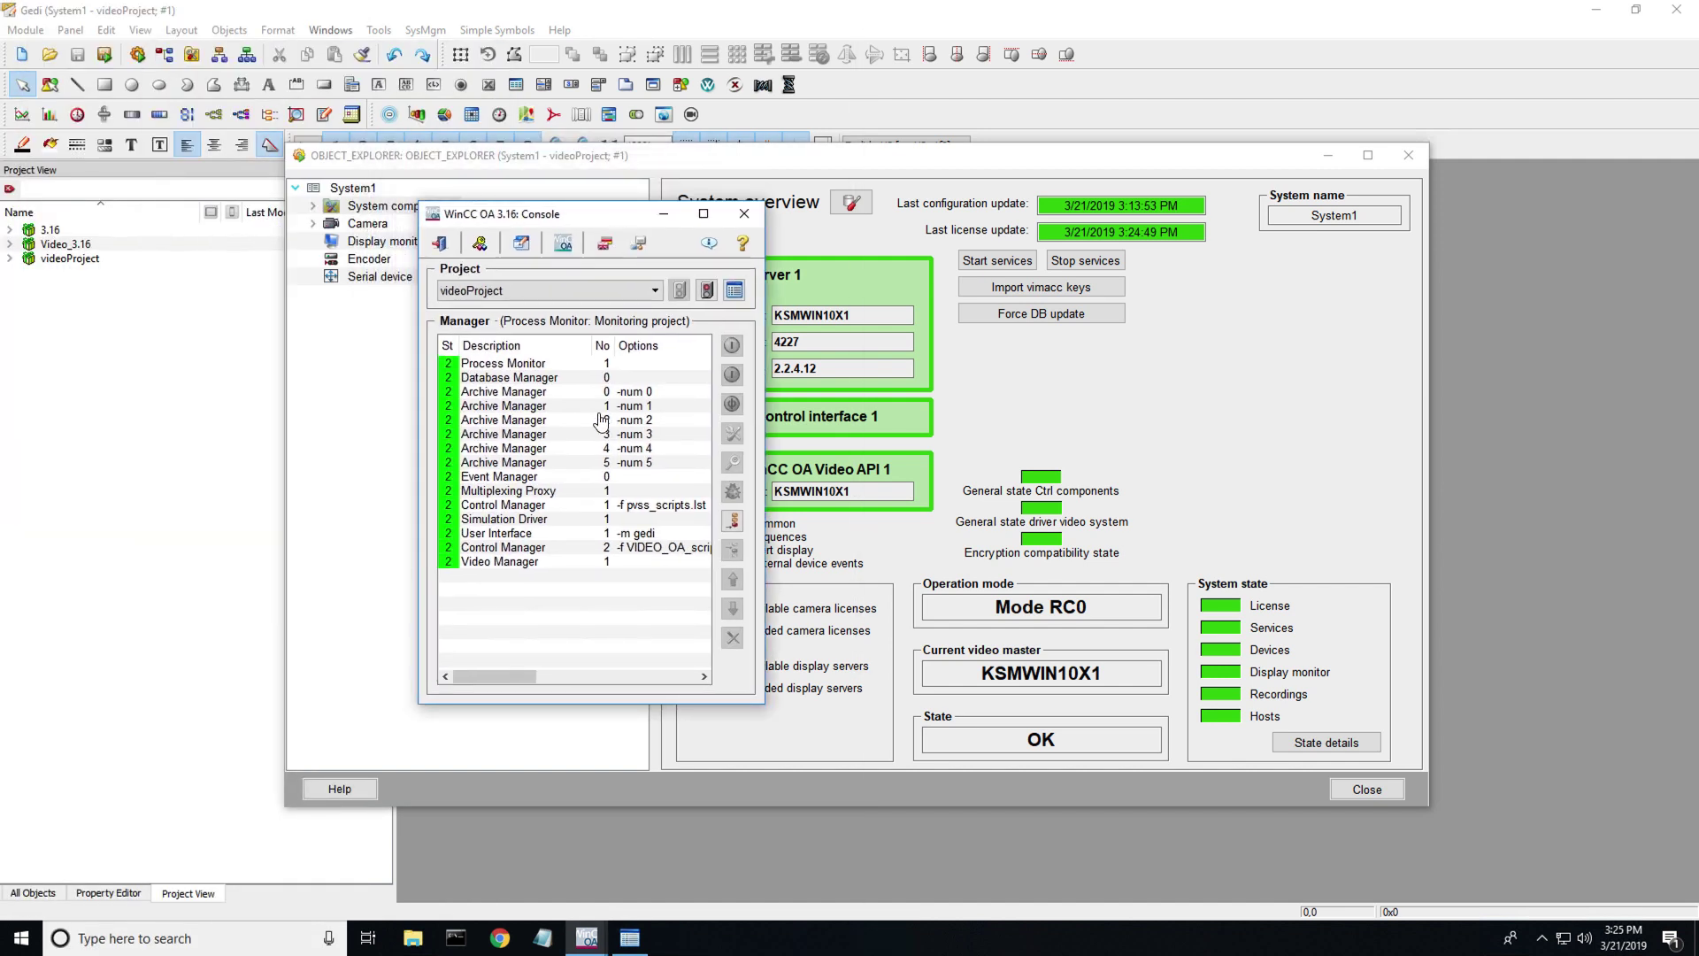
- Stop and restart the Video Manager in the Console
left_click(548, 562)
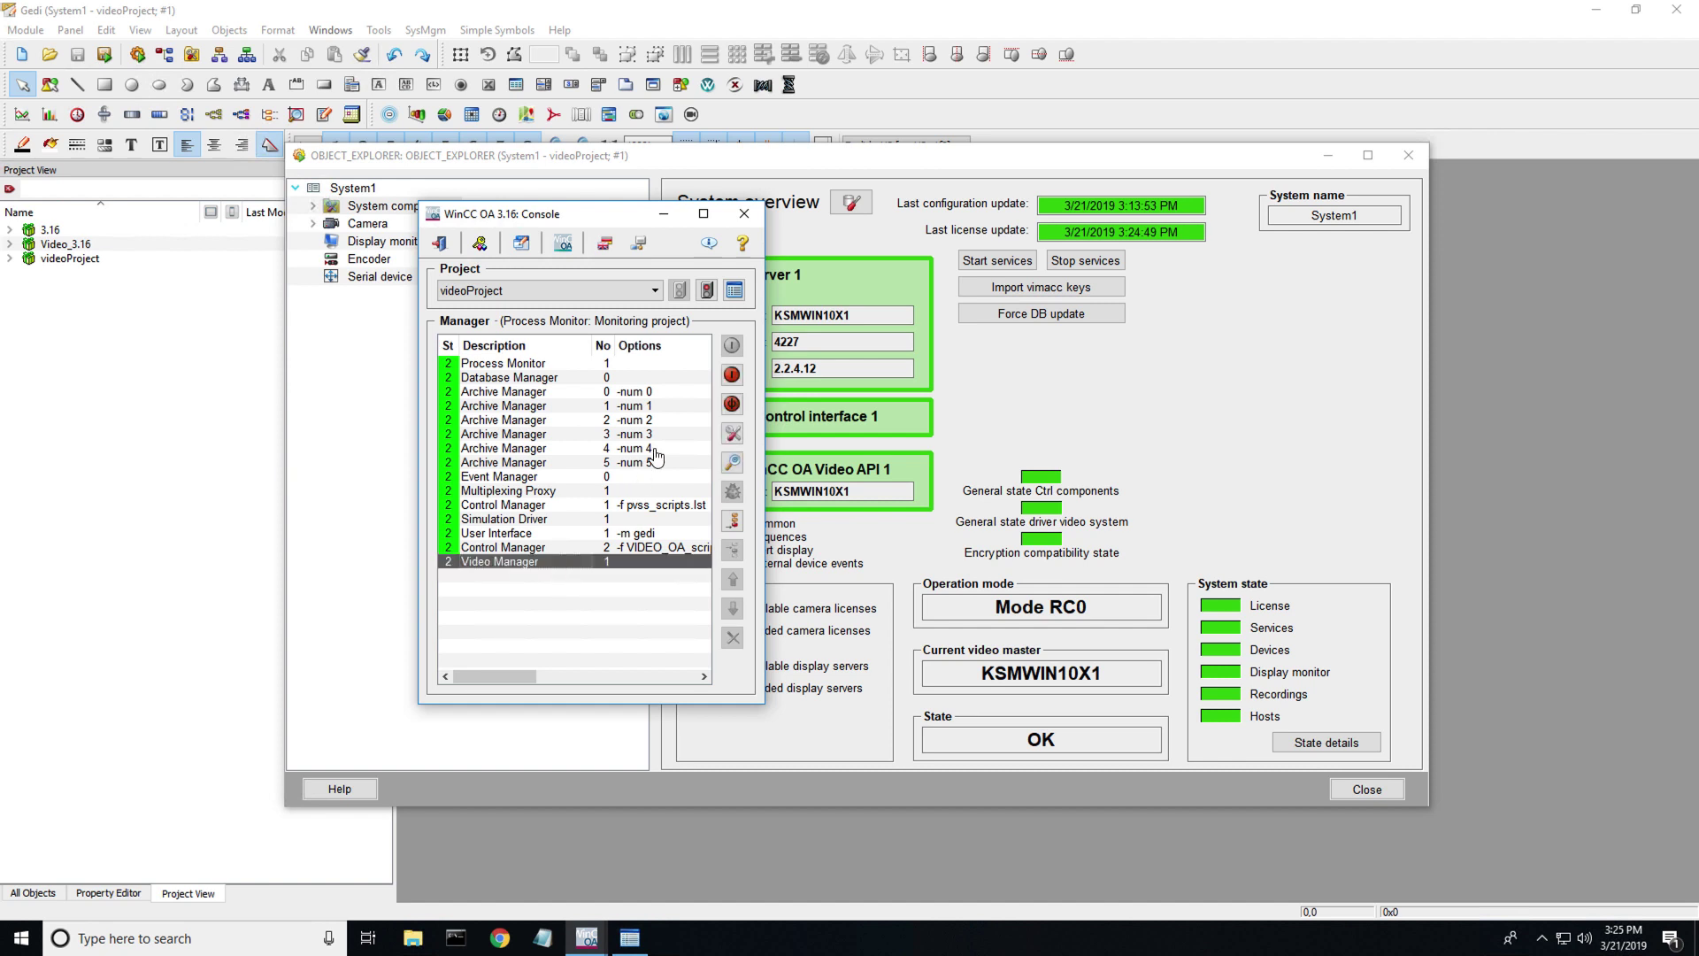
left_click(732, 376)
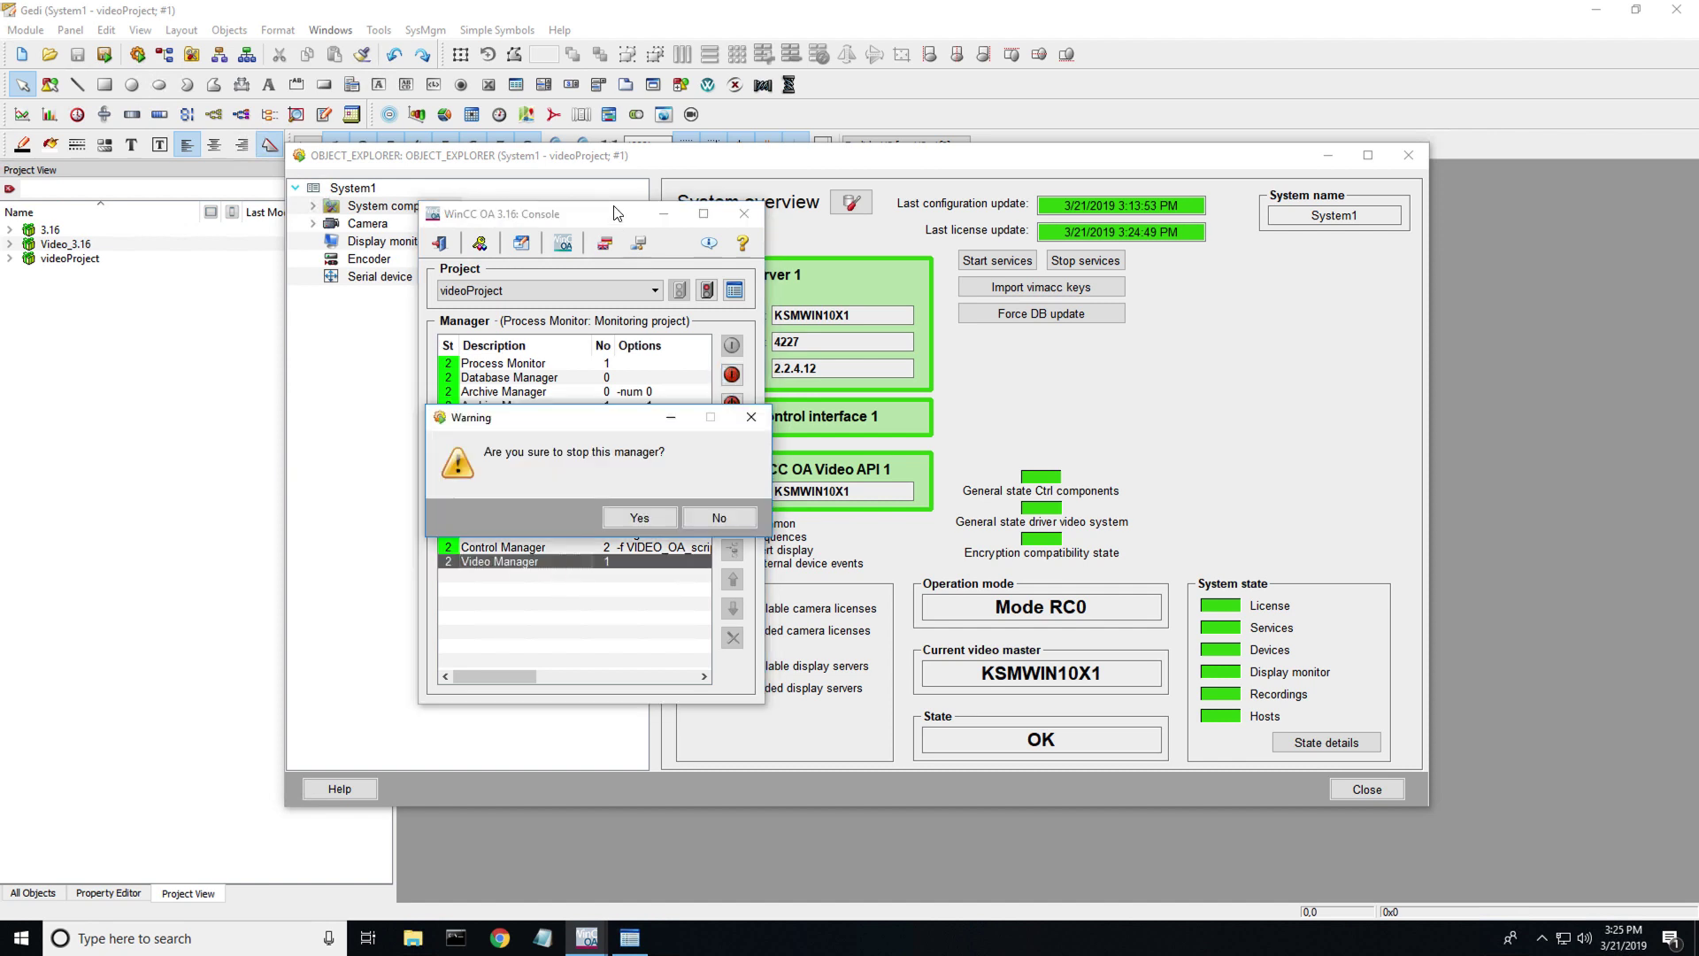
left_click(637, 520)
left_click_drag(593, 219, 467, 231)
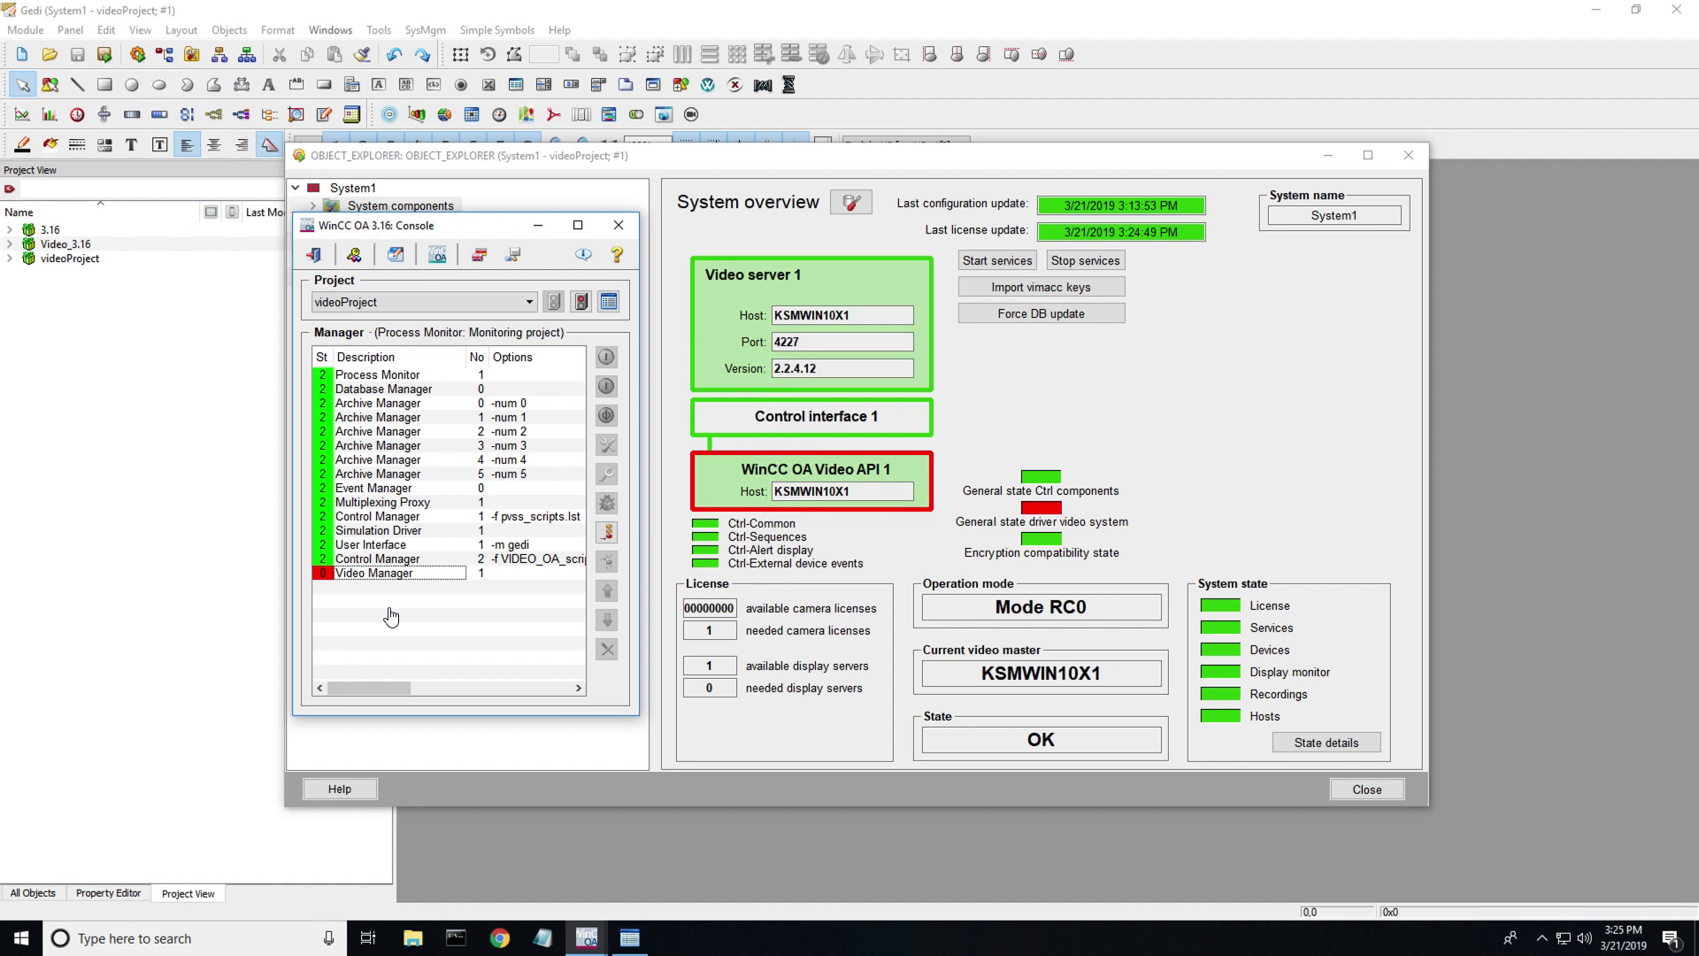
left_click(398, 573)
left_click(606, 357)
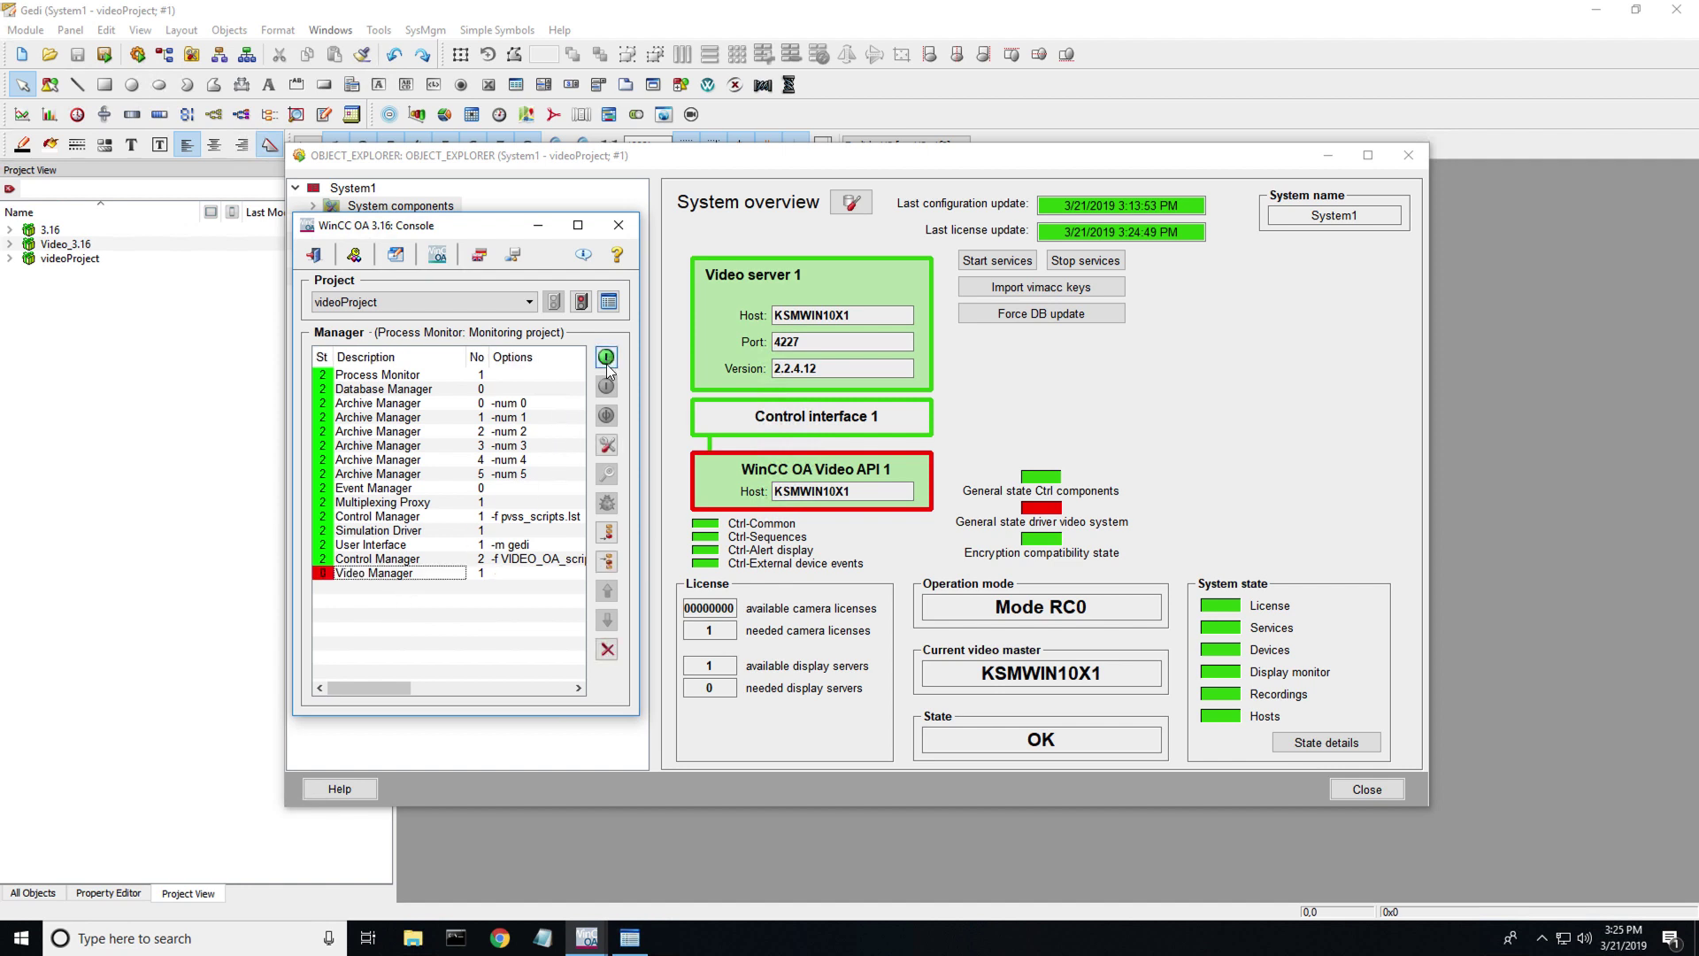
- Stop and restart the Control Manager running the VIDEO_OA scripts
left_click(426, 560)
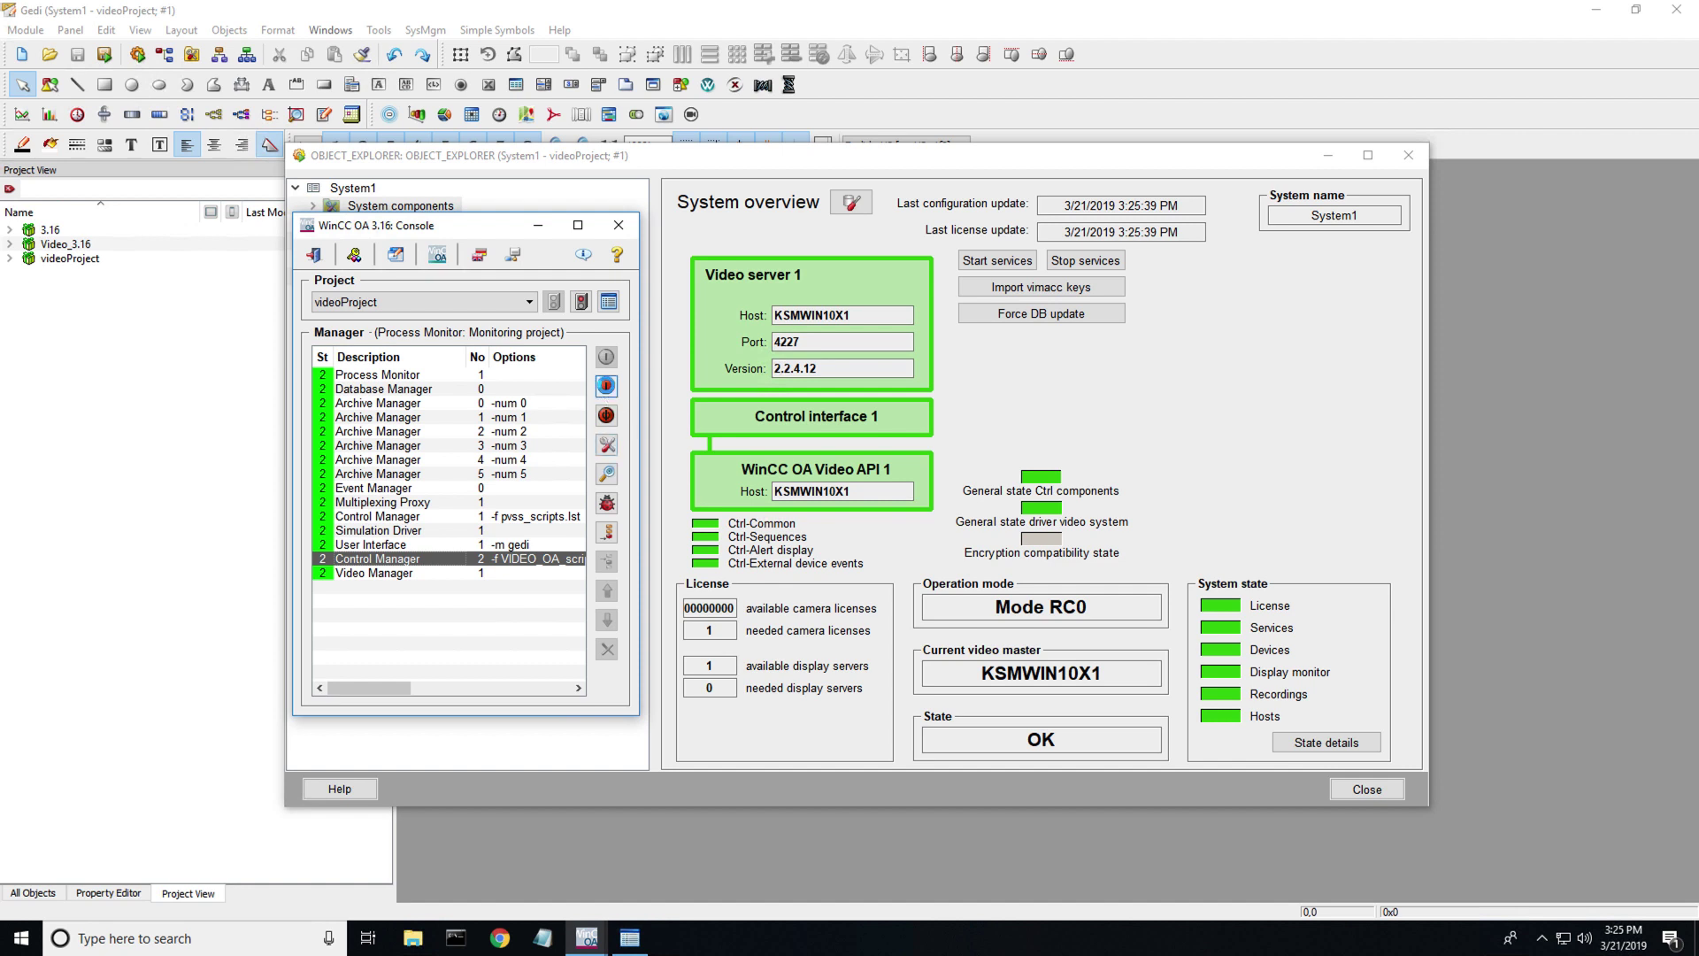
left_click(607, 386)
left_click(513, 529)
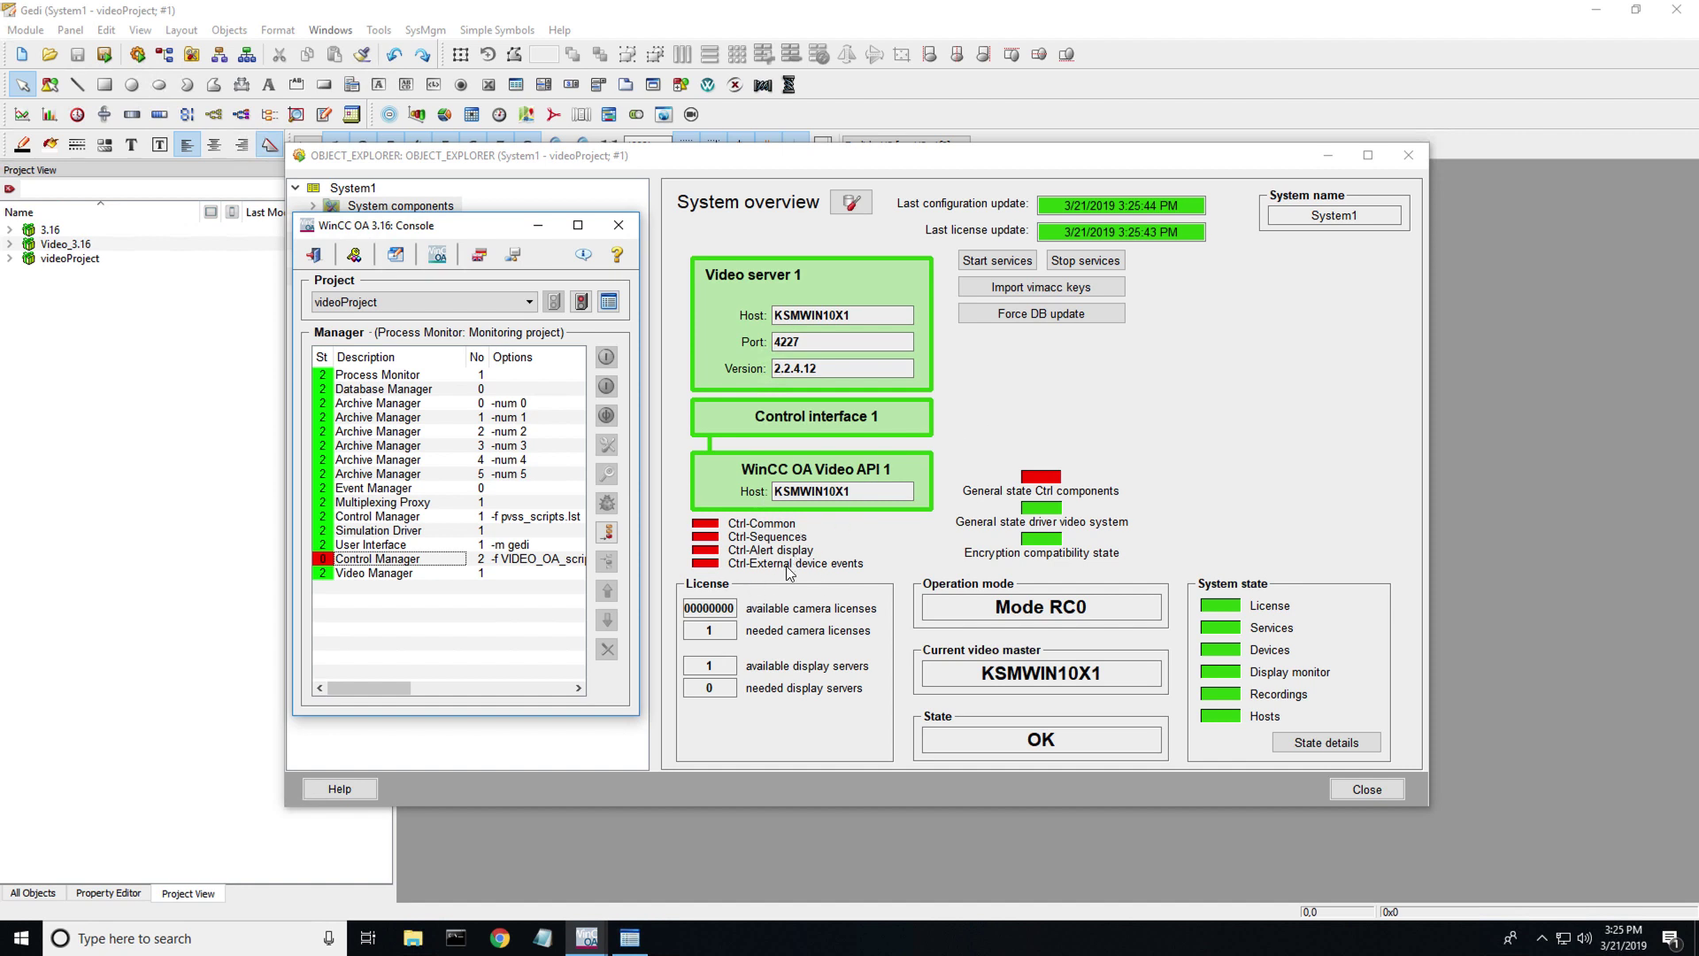
left_click(432, 560)
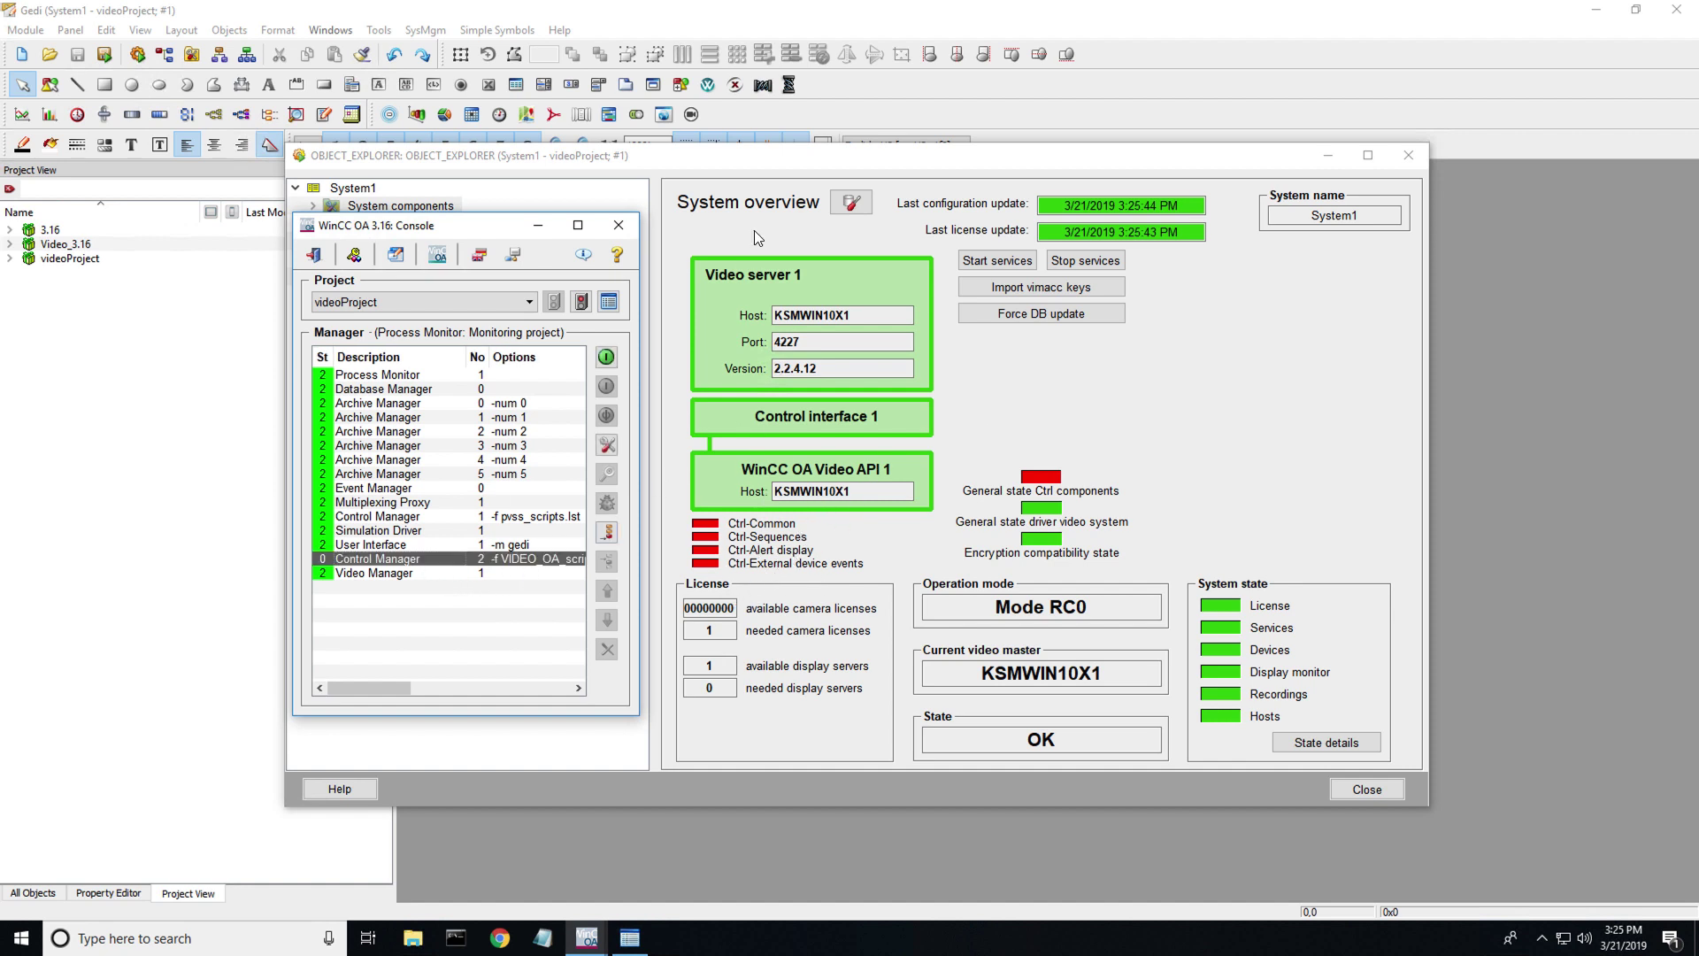
left_click(606, 357)
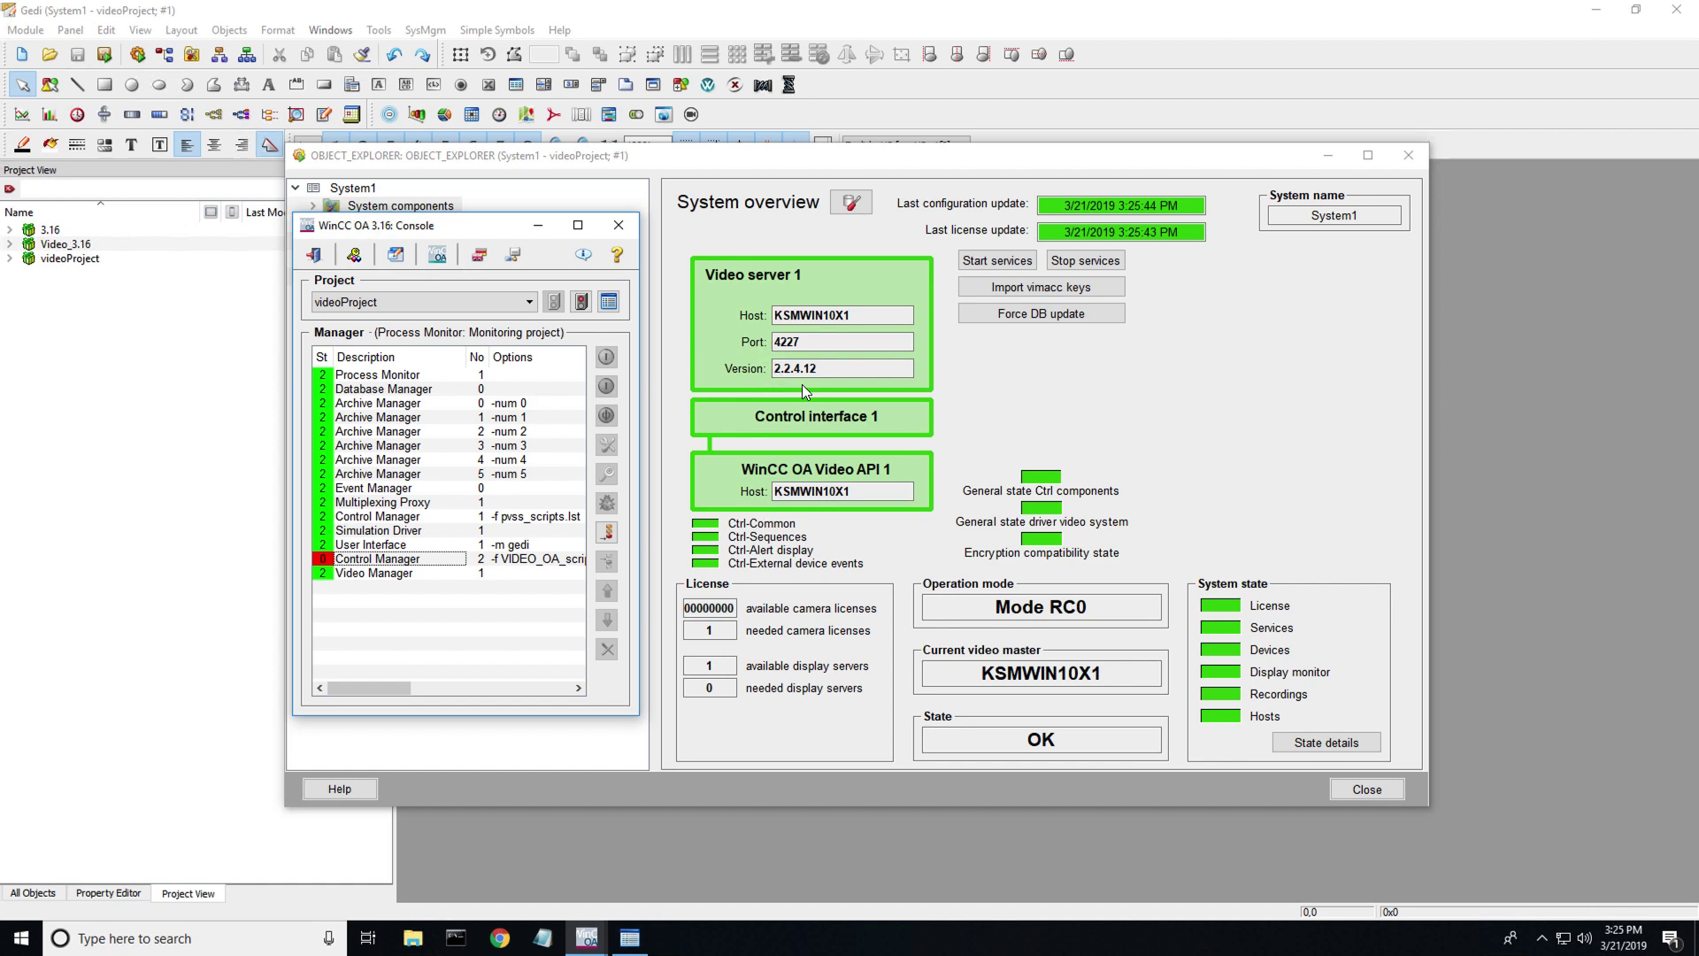
- Show System1's System configuration: video server 1 active on host KSMWIN10X1, port 4227
left_click(619, 226)
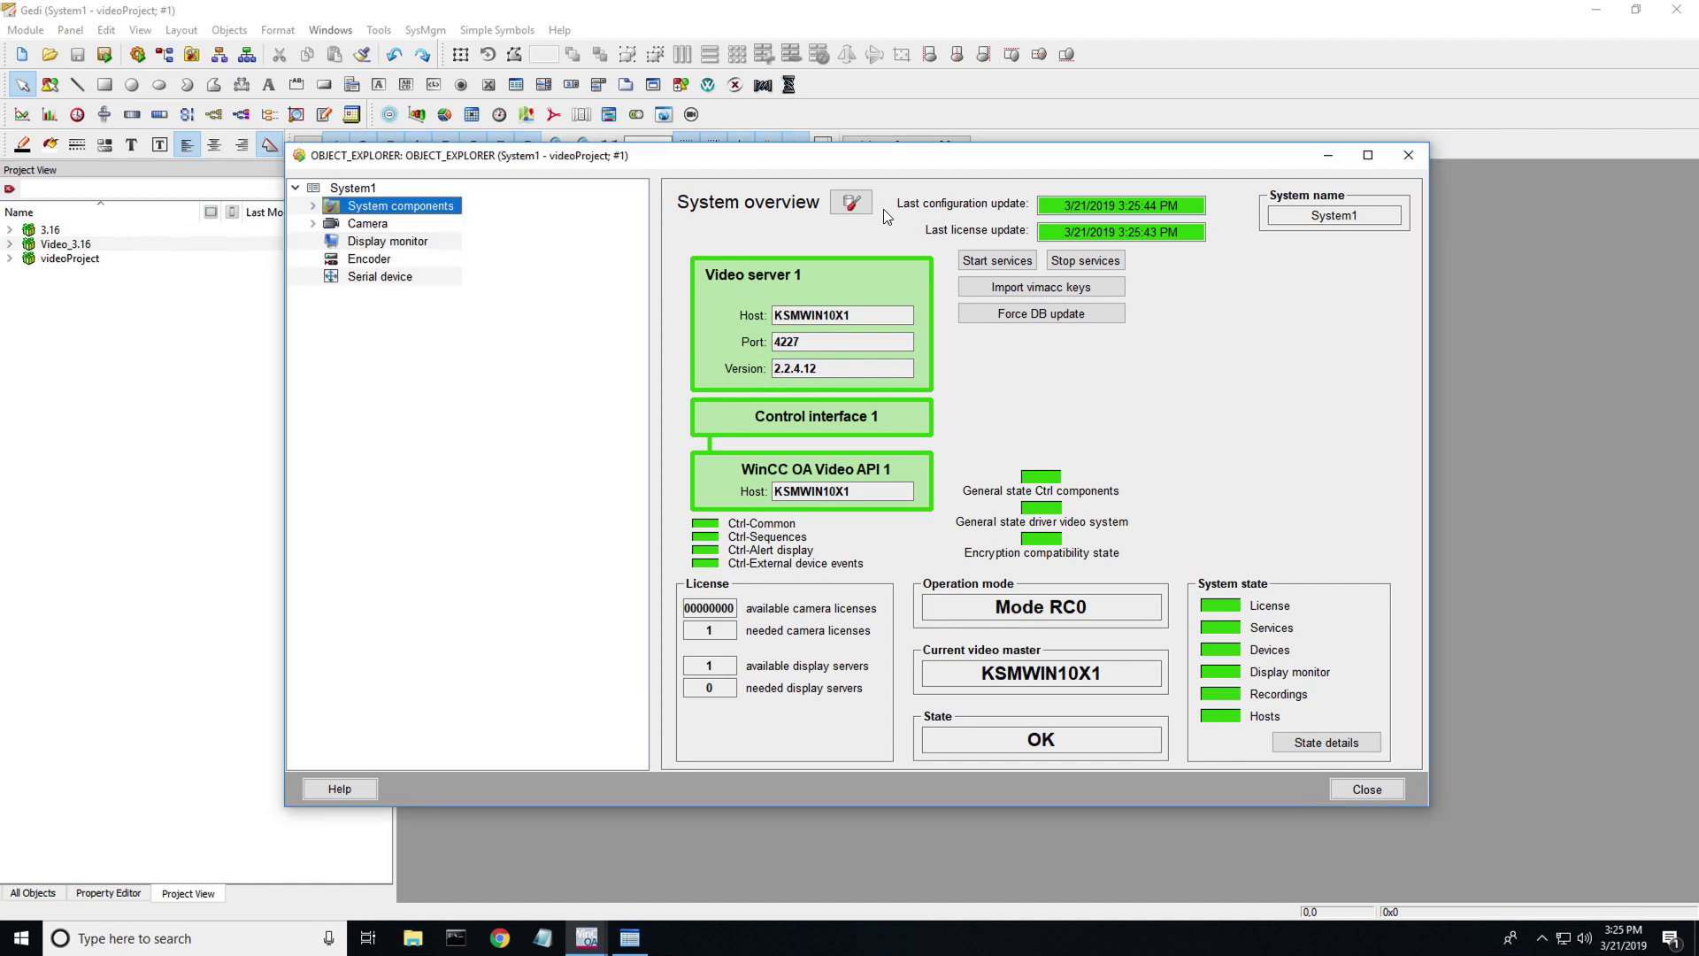
left_click(852, 203)
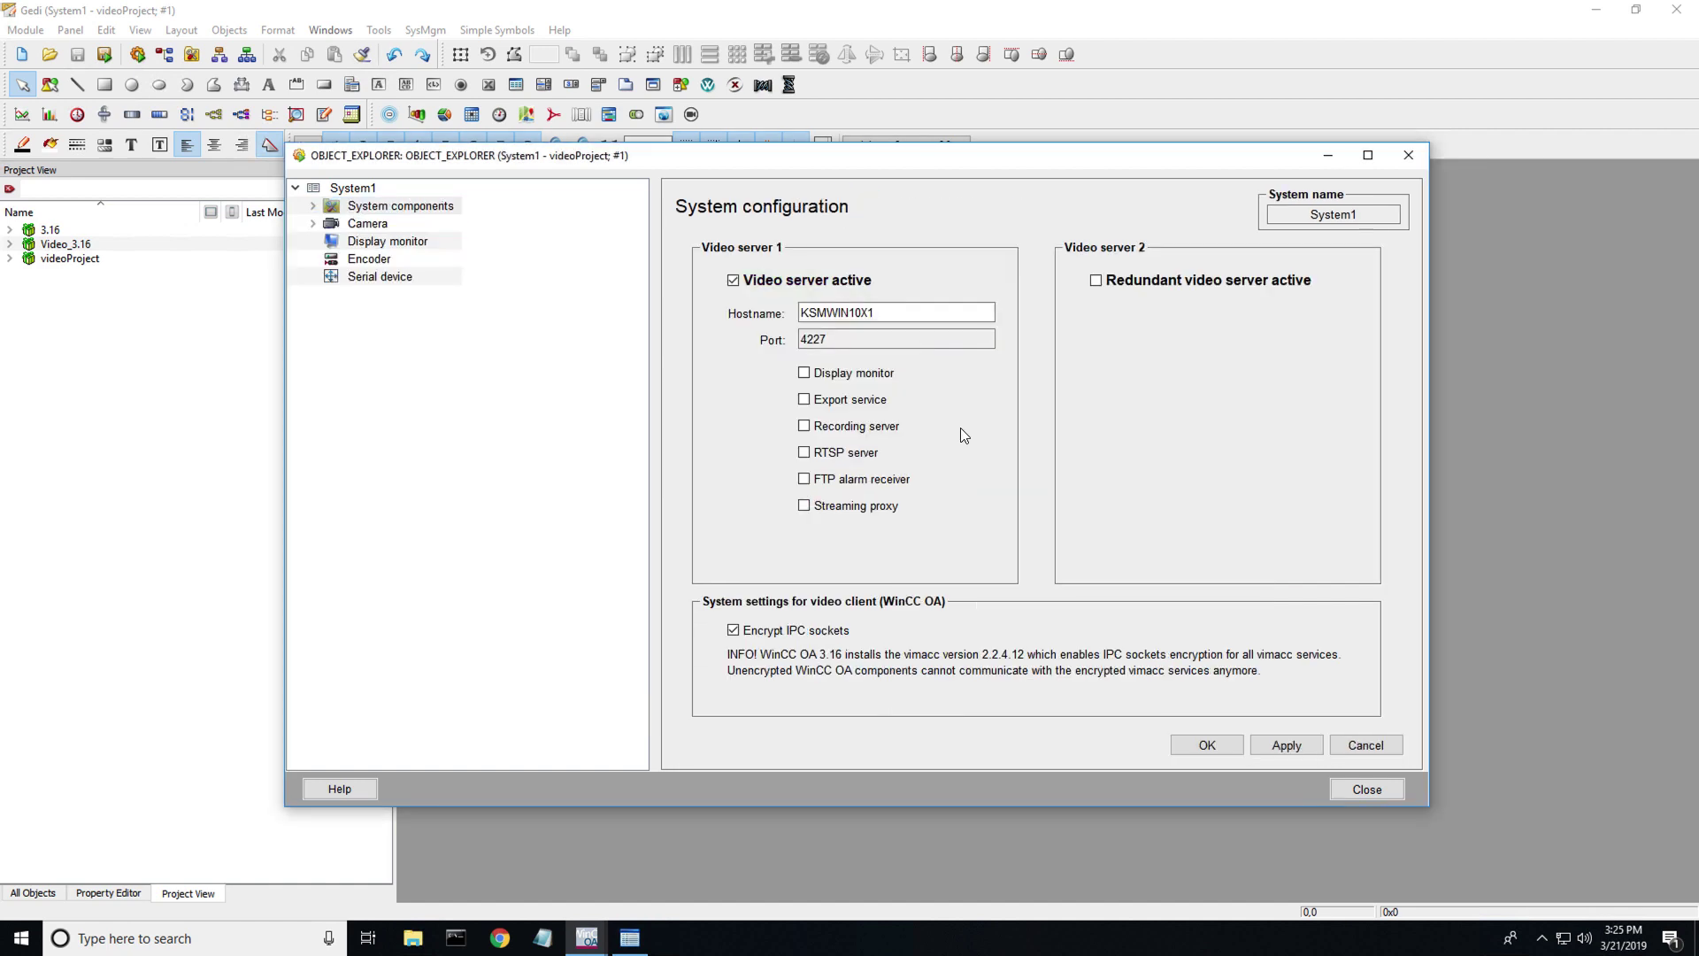
left_click(368, 192)
right_click(368, 191)
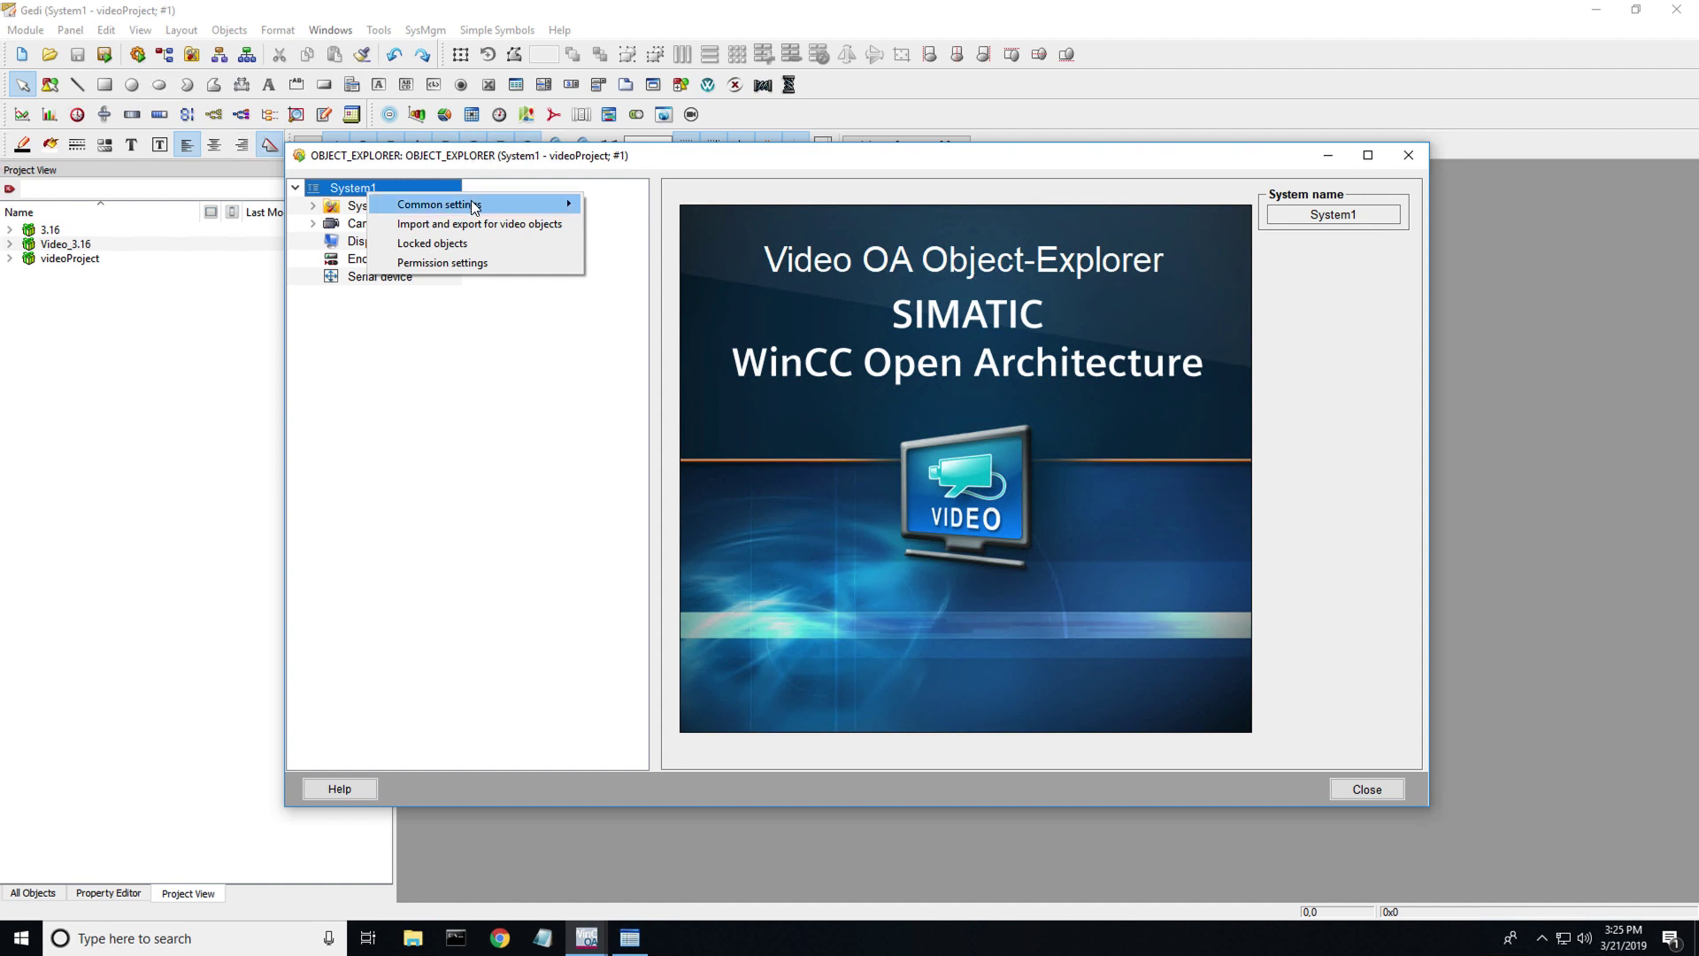
mouse_move(471, 206)
left_click(623, 213)
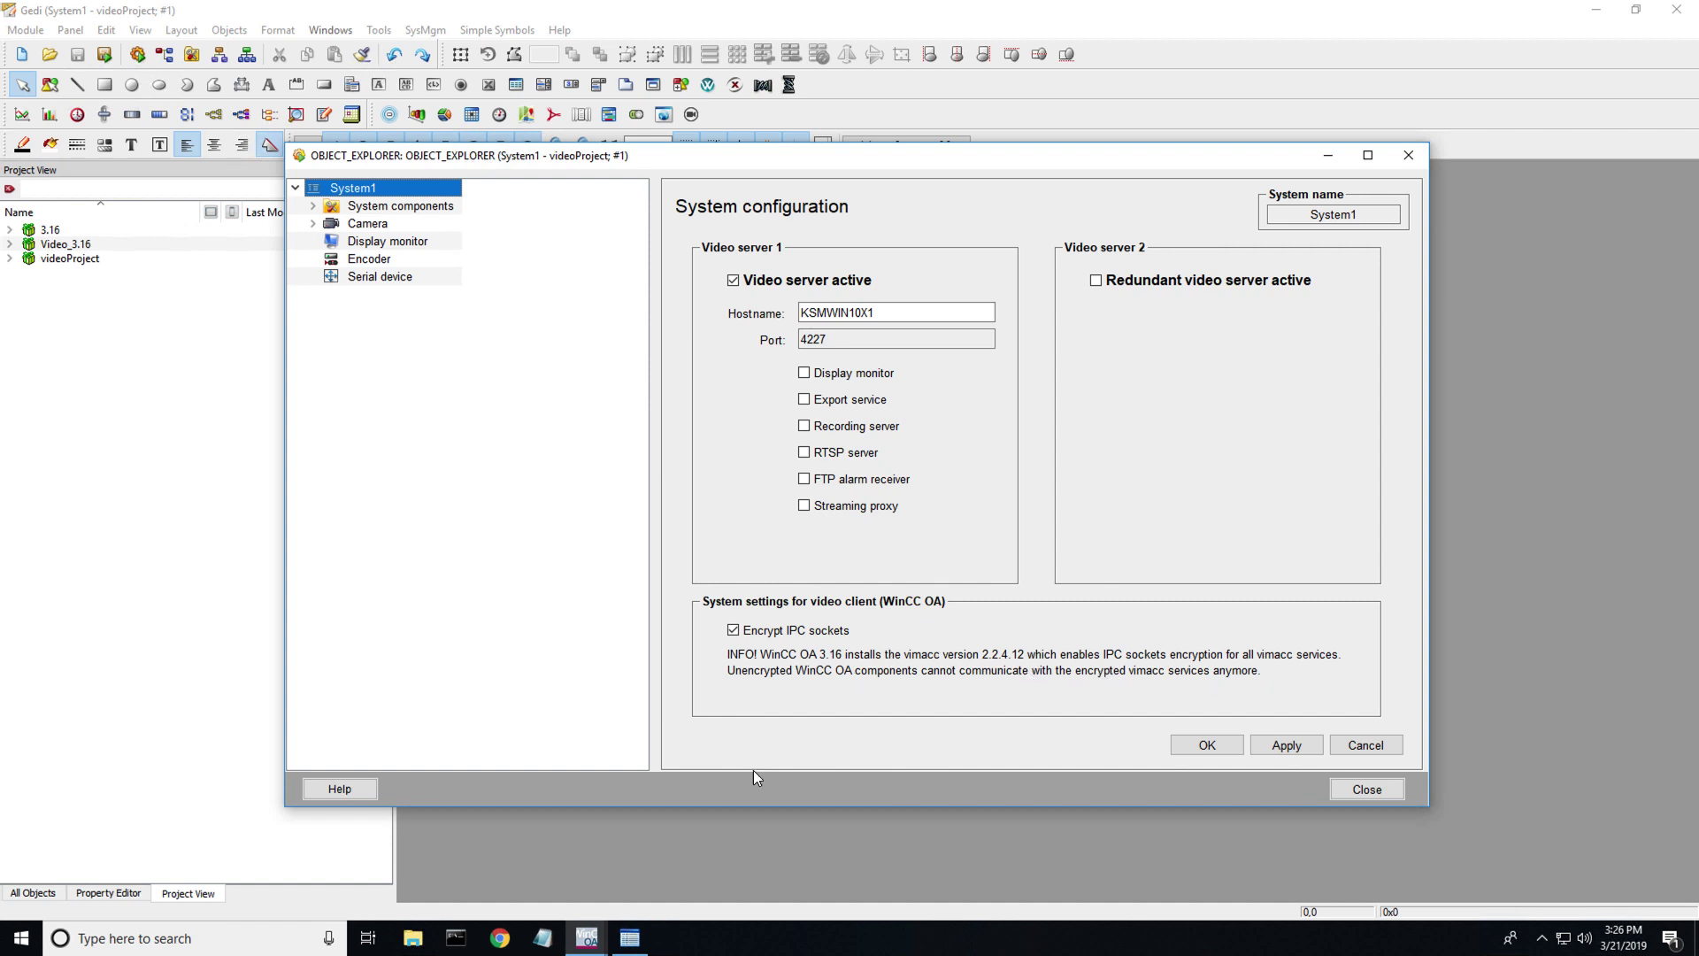
left_click(413, 938)
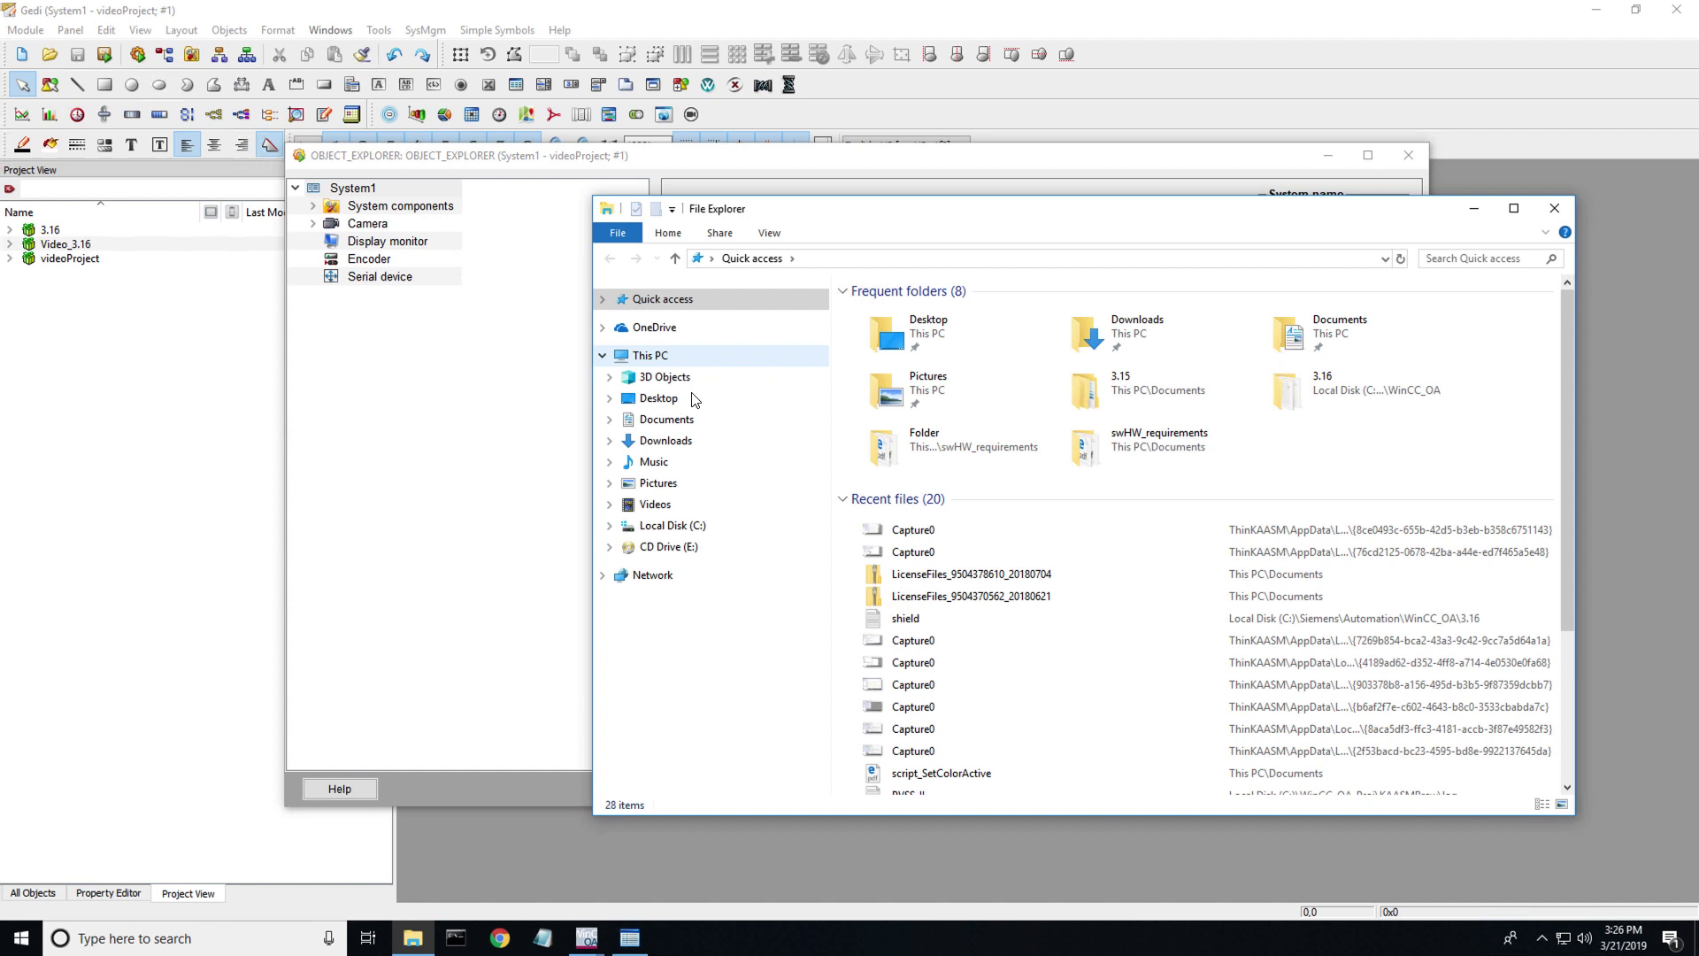
left_click(683, 527)
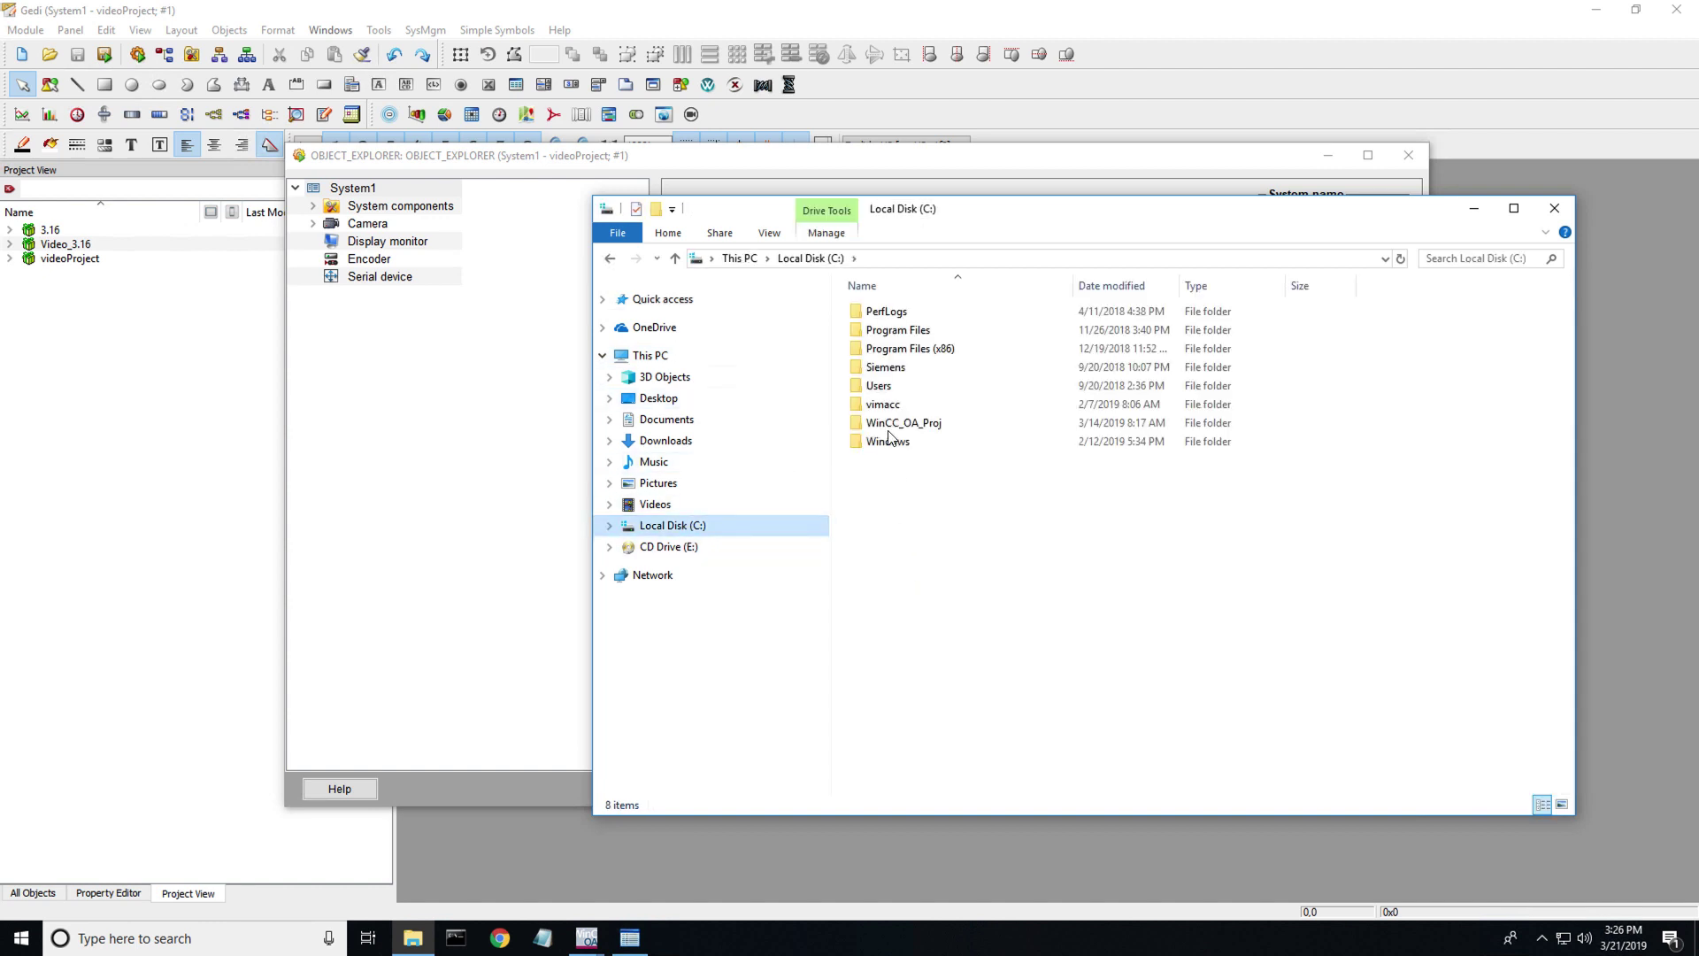
double_click(896, 423)
double_click(917, 427)
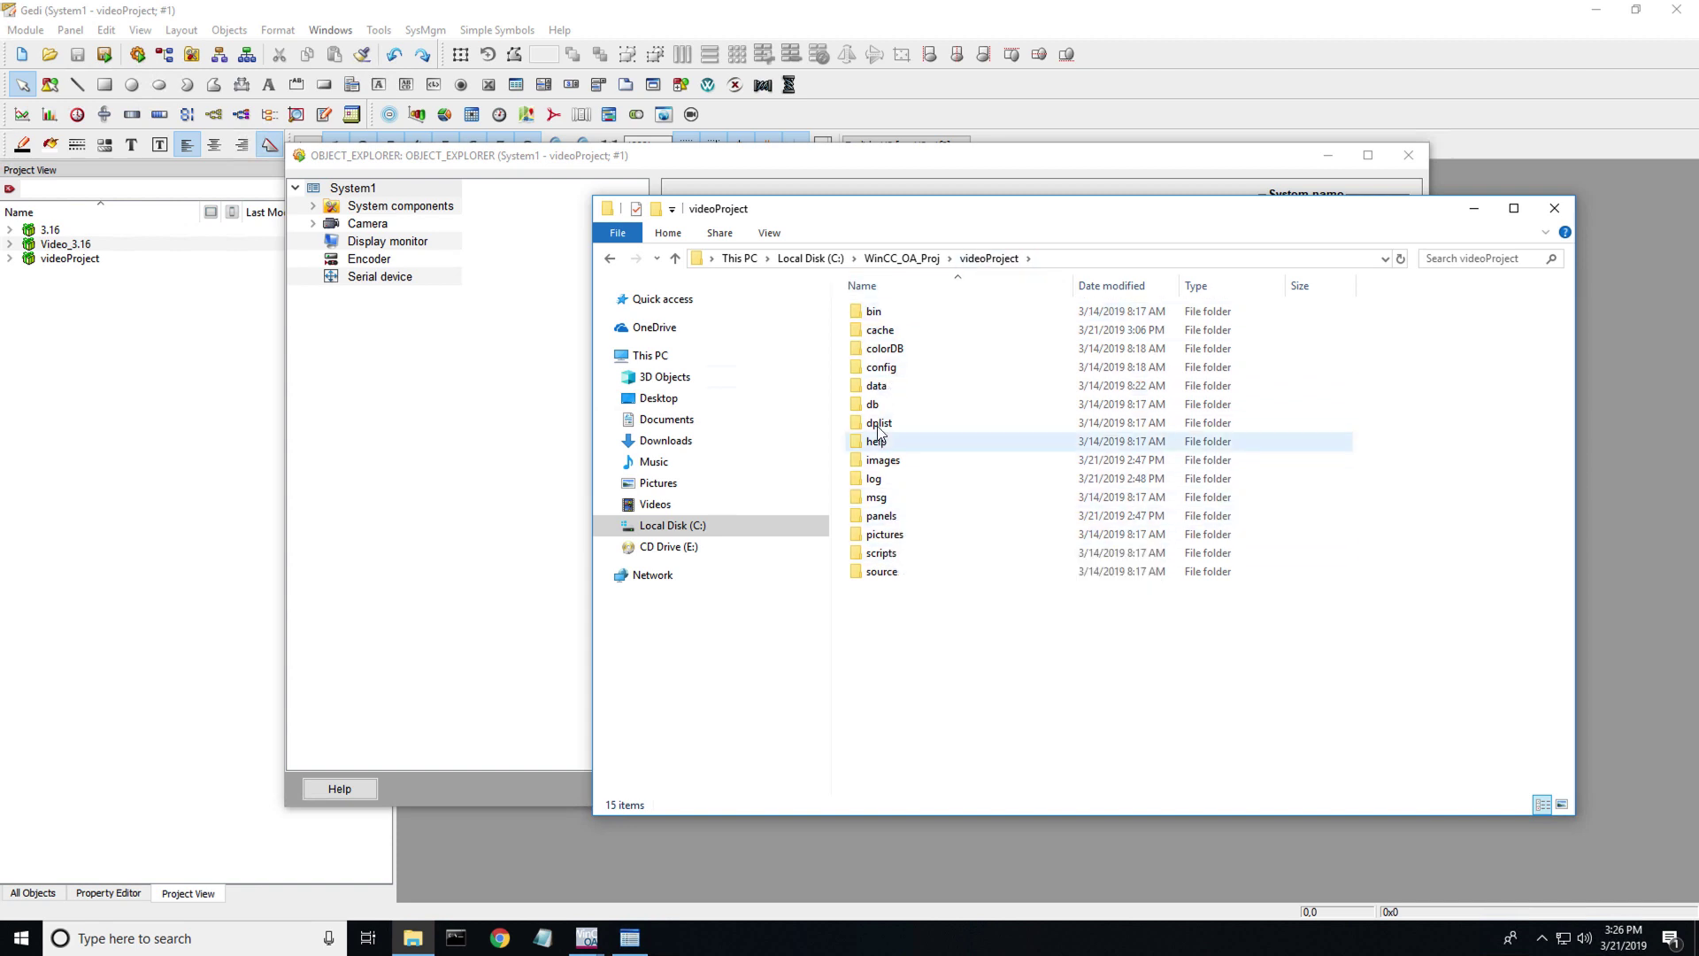
left_click(888, 390)
double_click(888, 390)
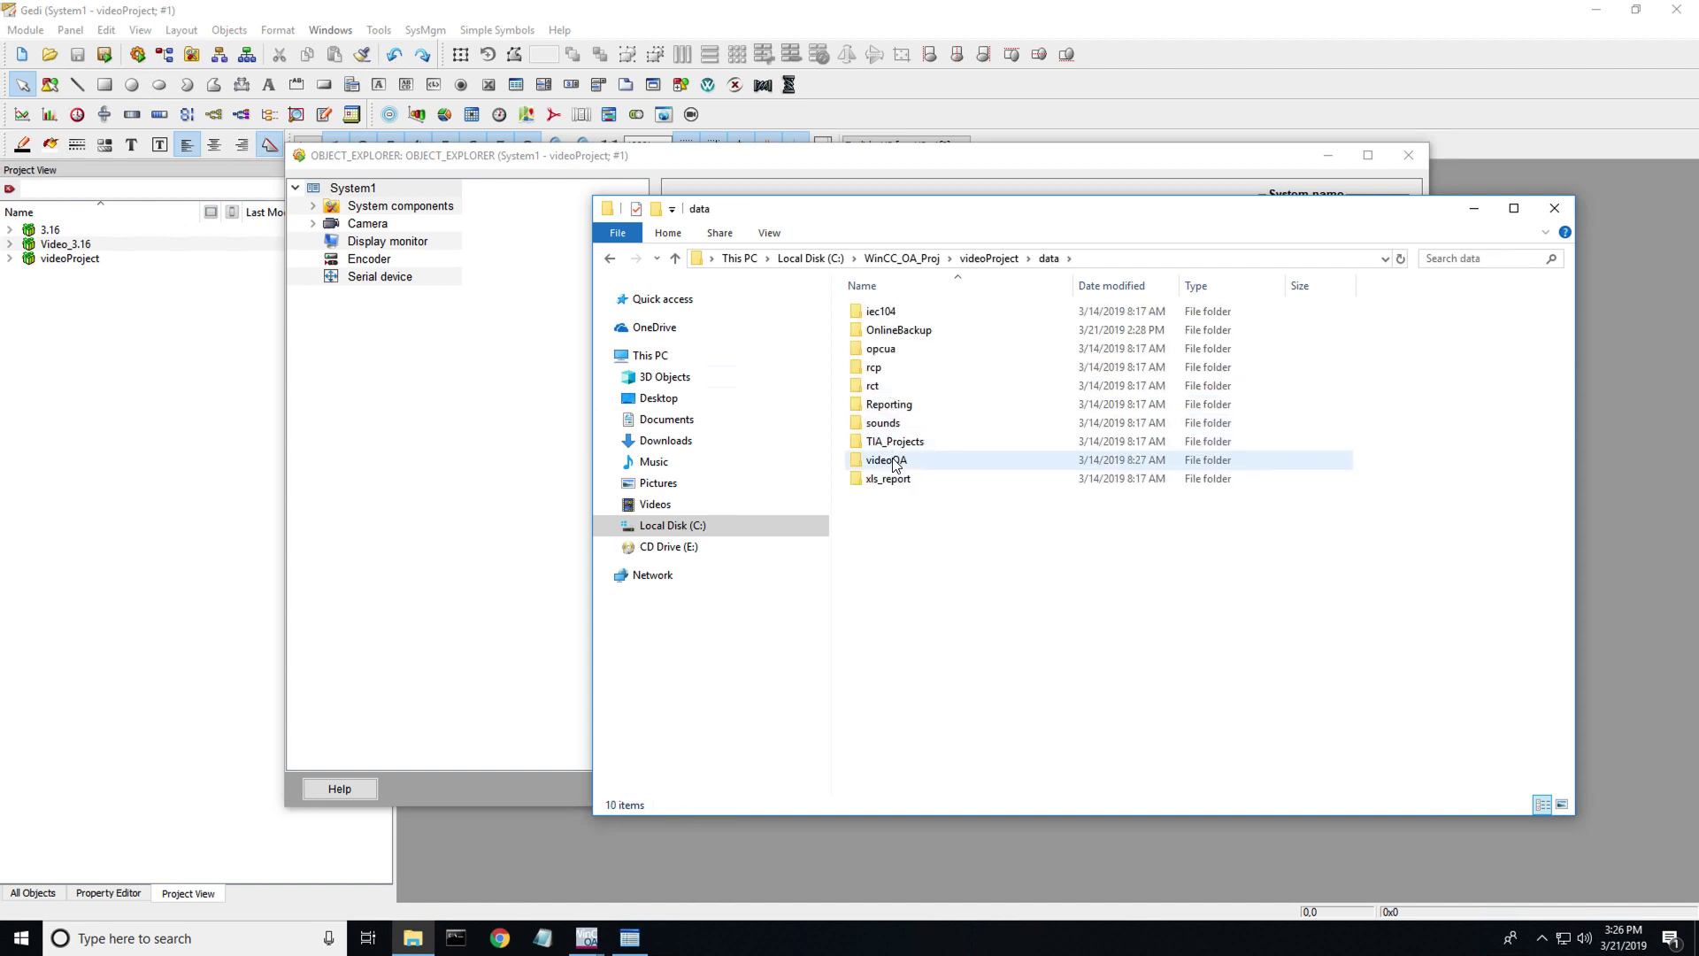
double_click(896, 459)
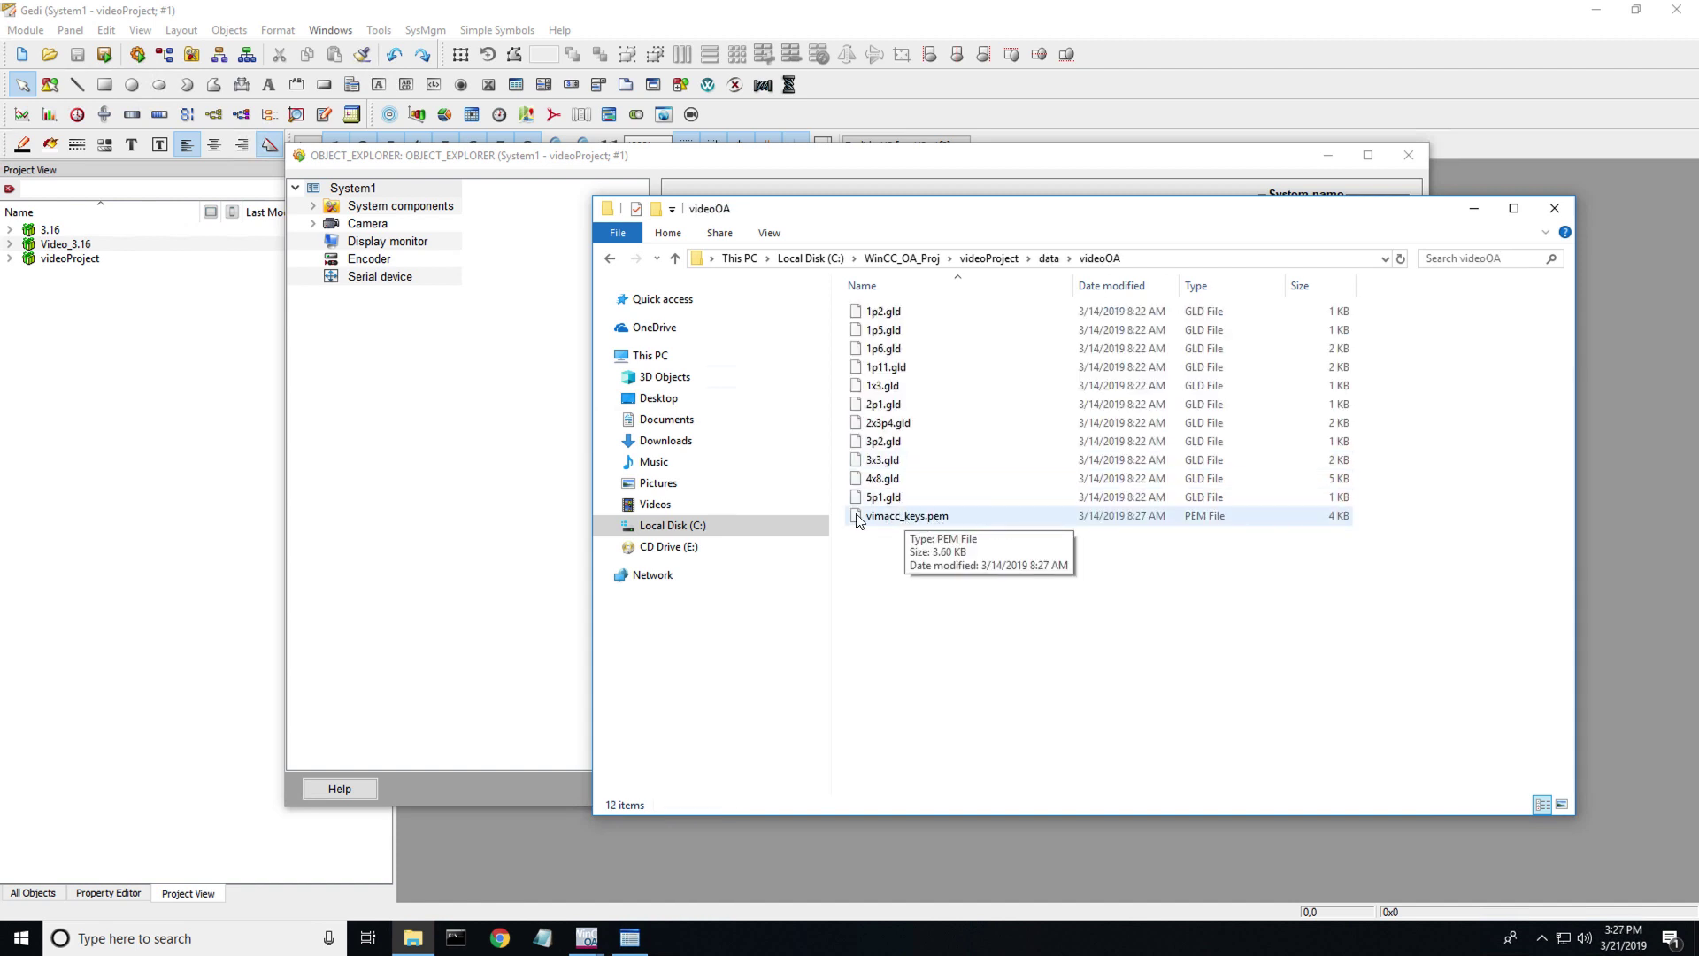
left_click(1554, 213)
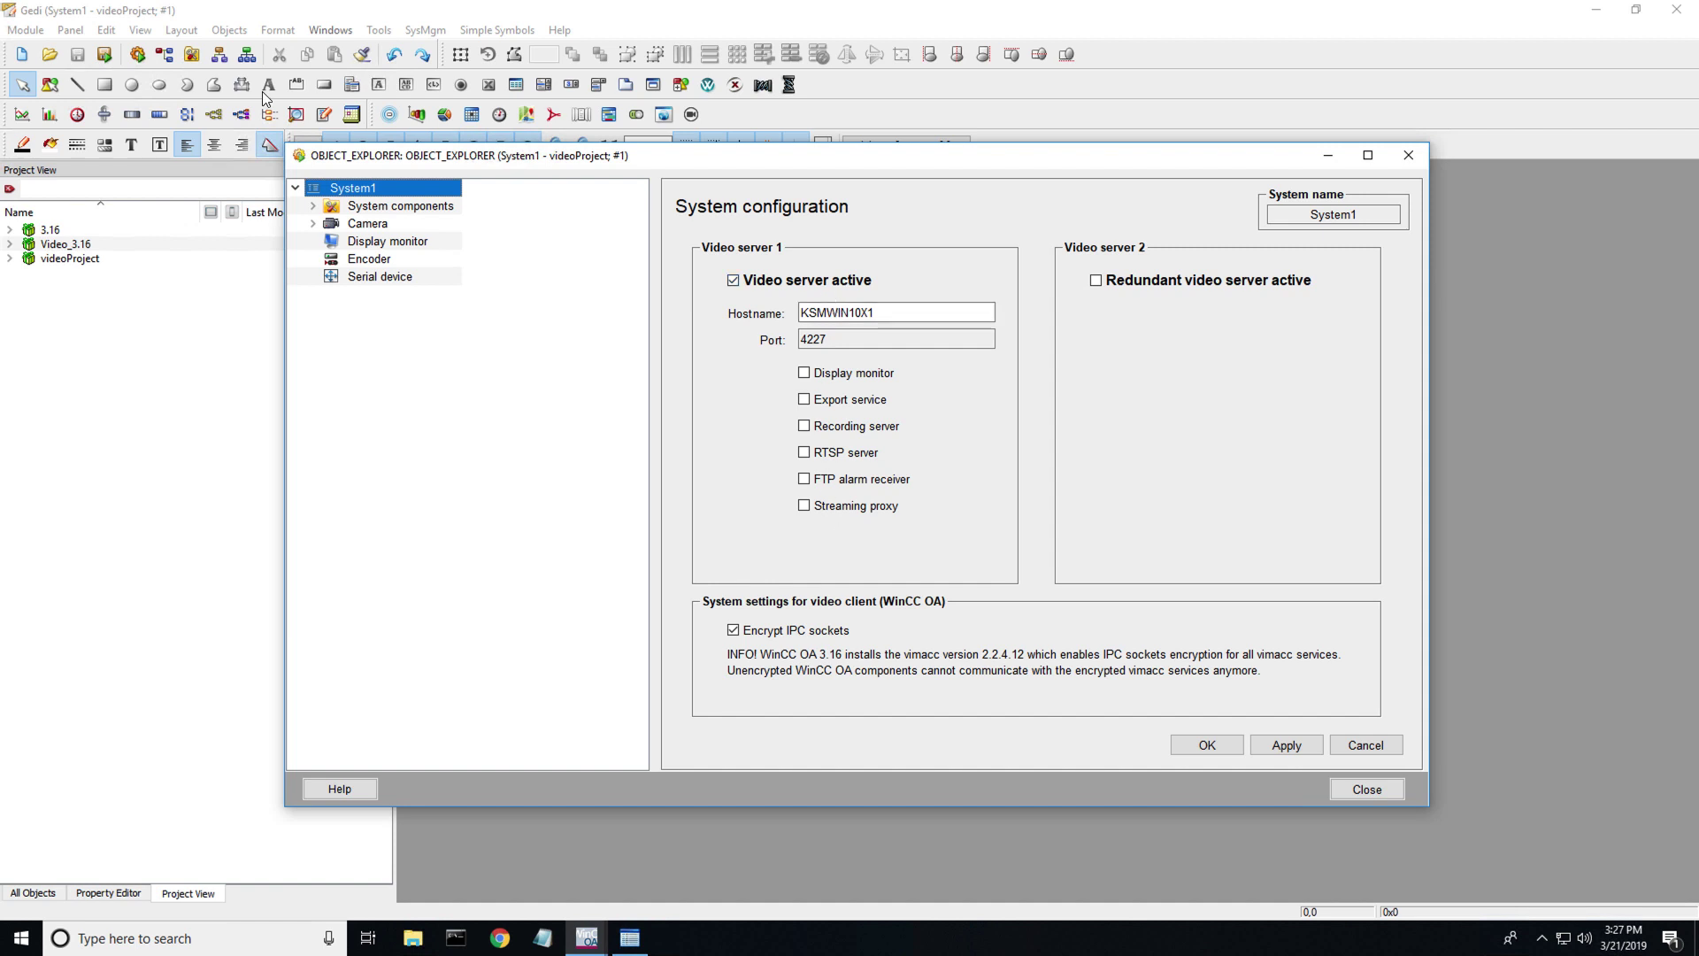
- Show Camera_00001's details: Axis camera at 192.168.2.108, state OK, with live video
left_click(387, 205)
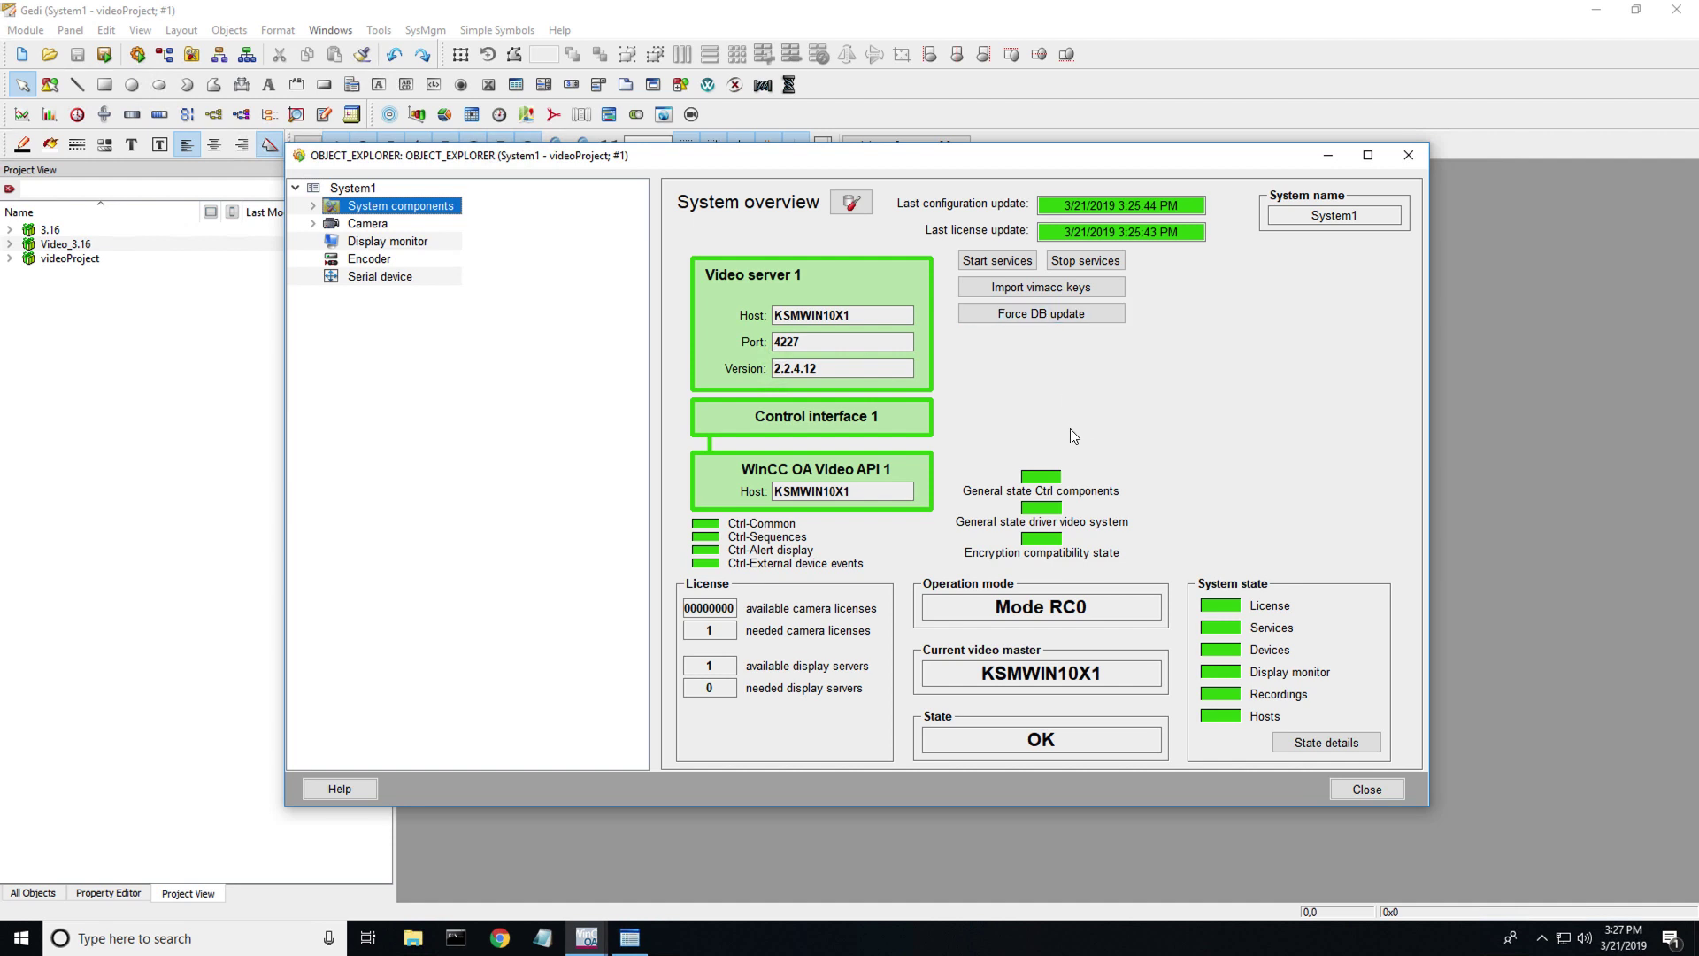
left_click(313, 223)
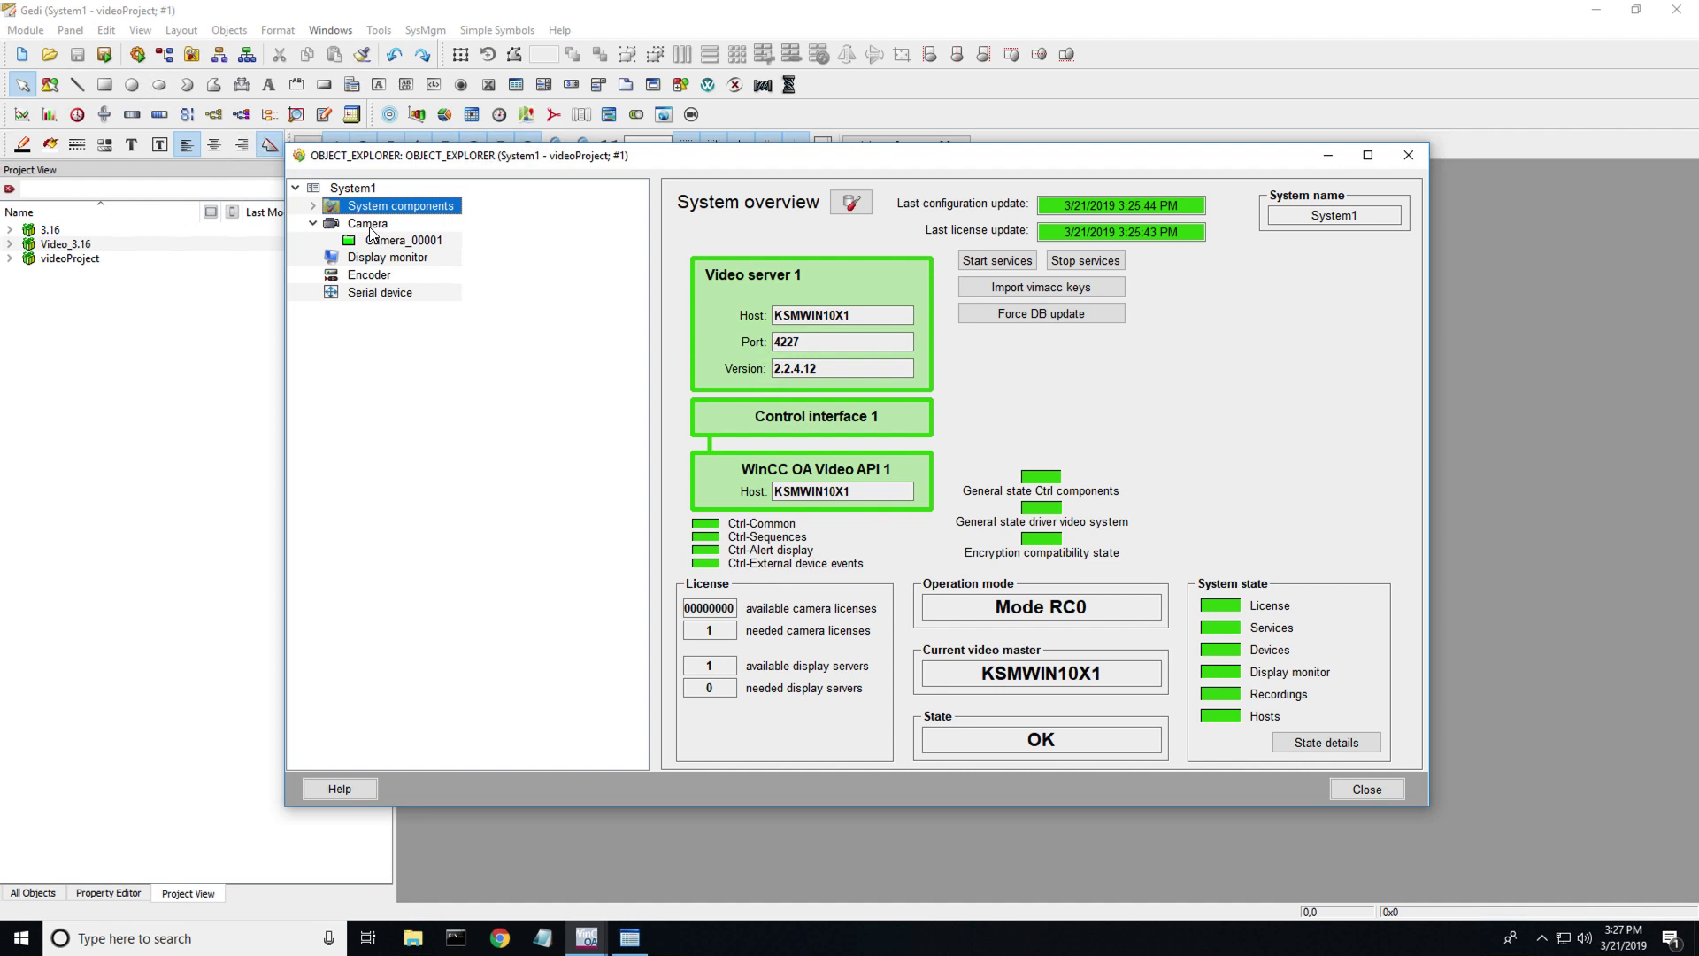
left_click(398, 241)
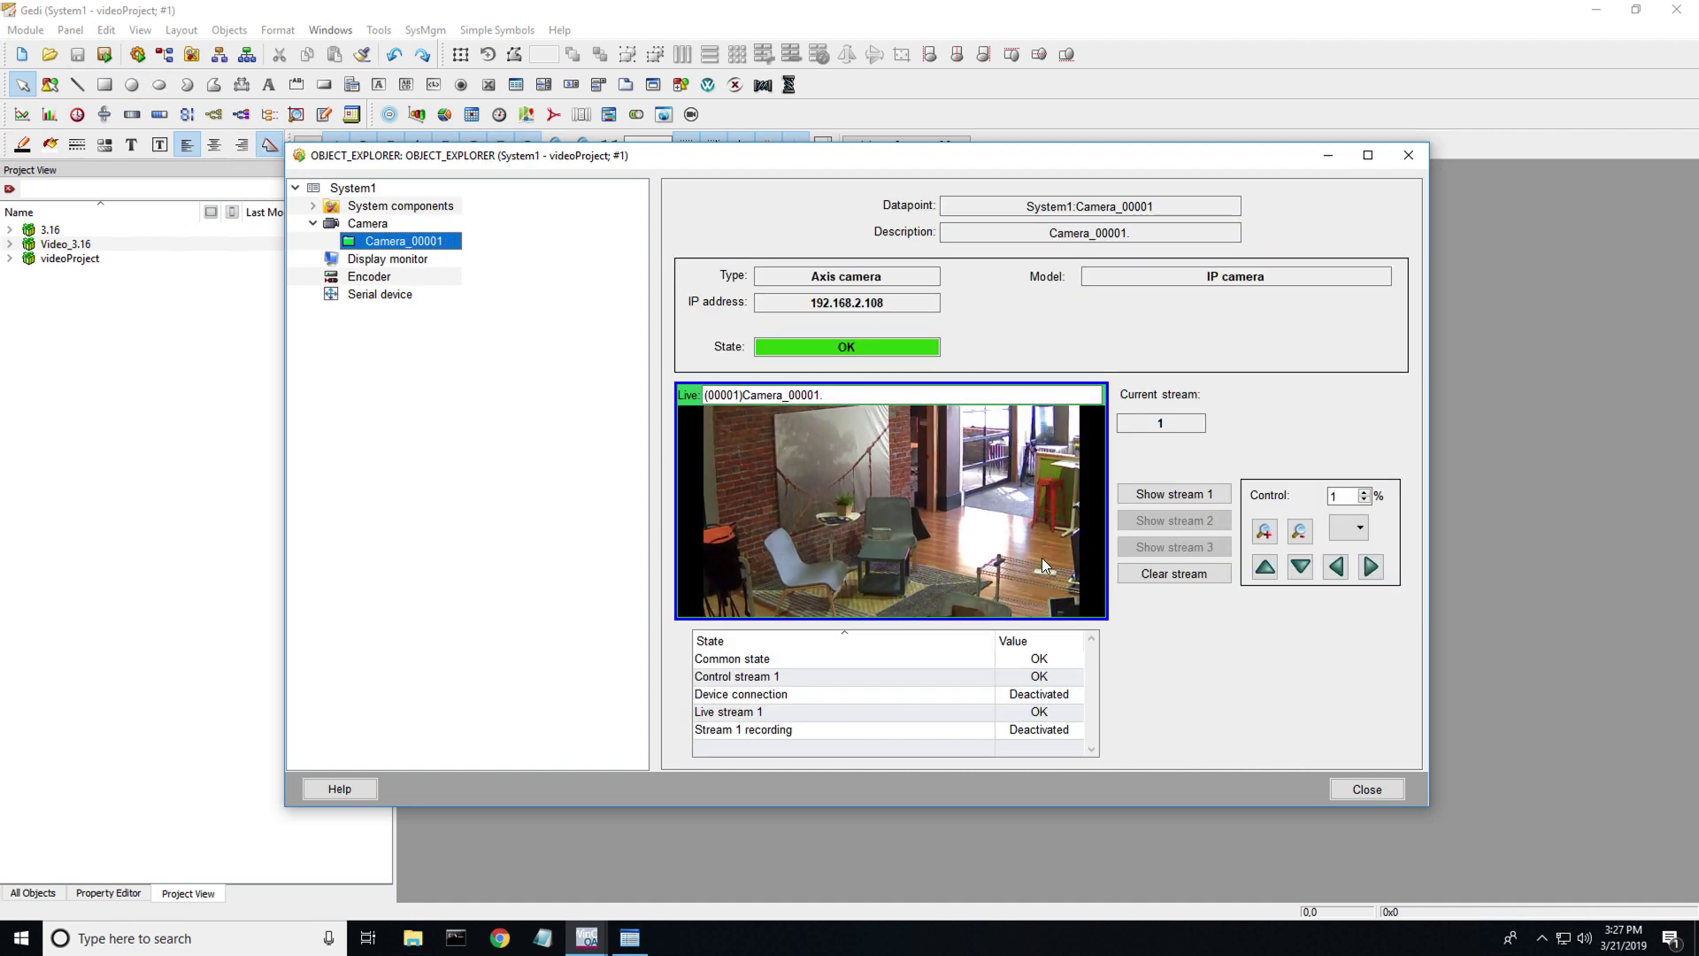
- Delete the Camera_00001 object from the Camera group and confirm with Yes
right_click(403, 240)
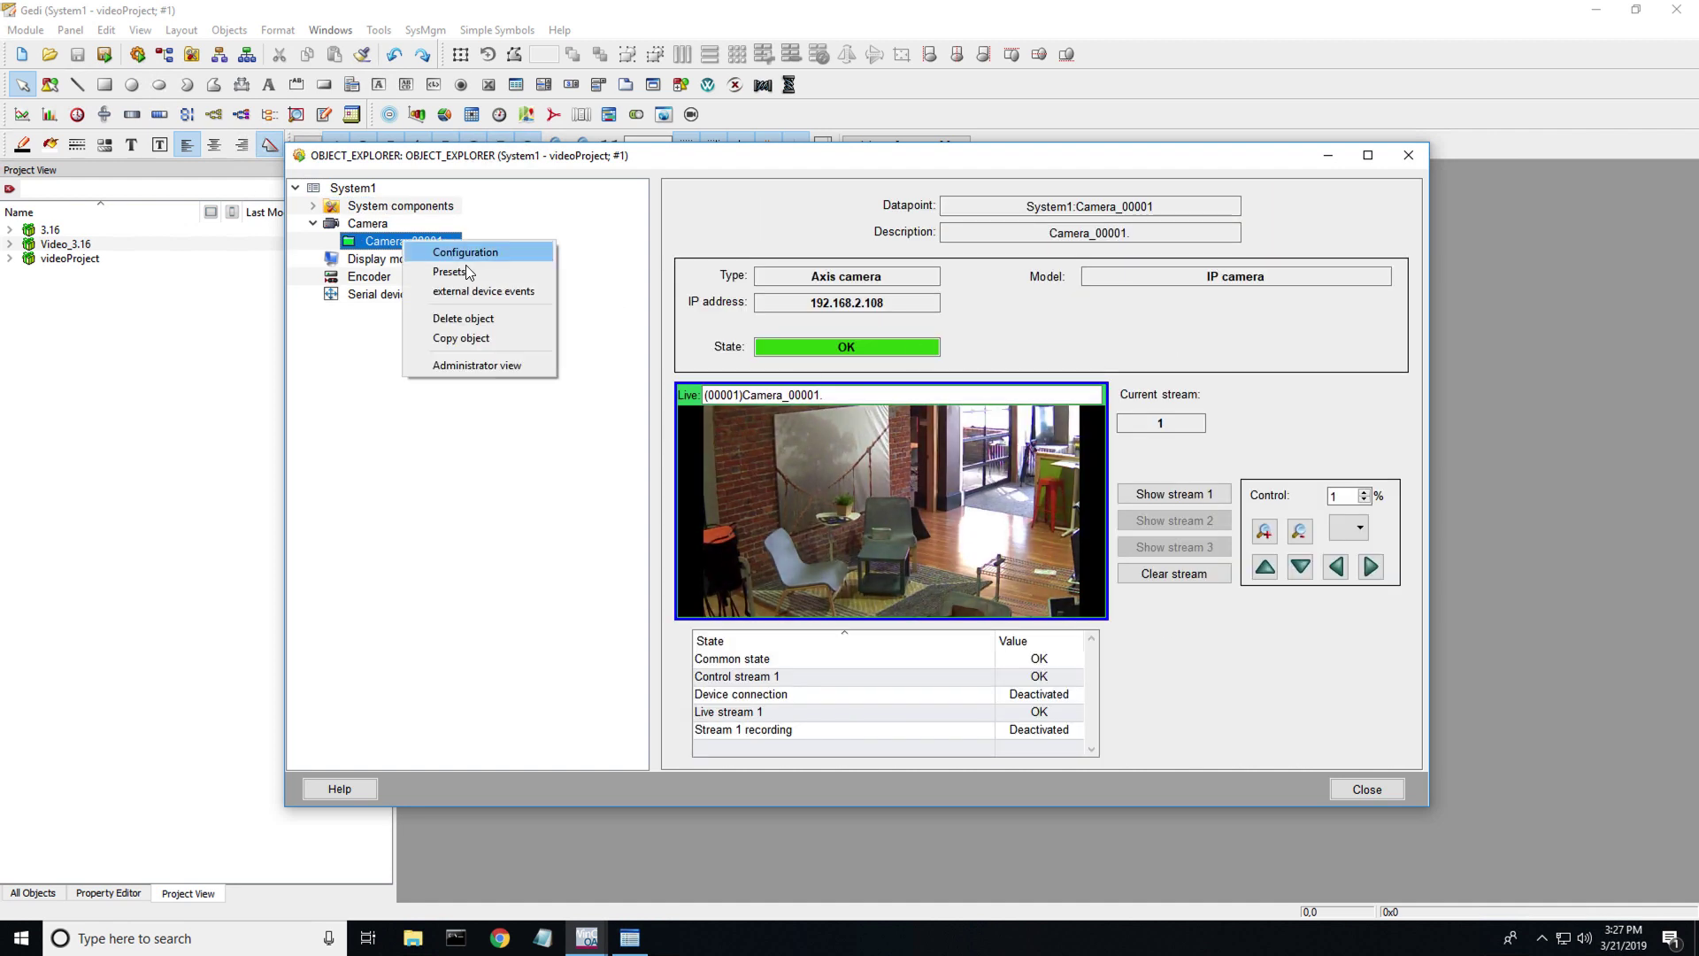
left_click(496, 319)
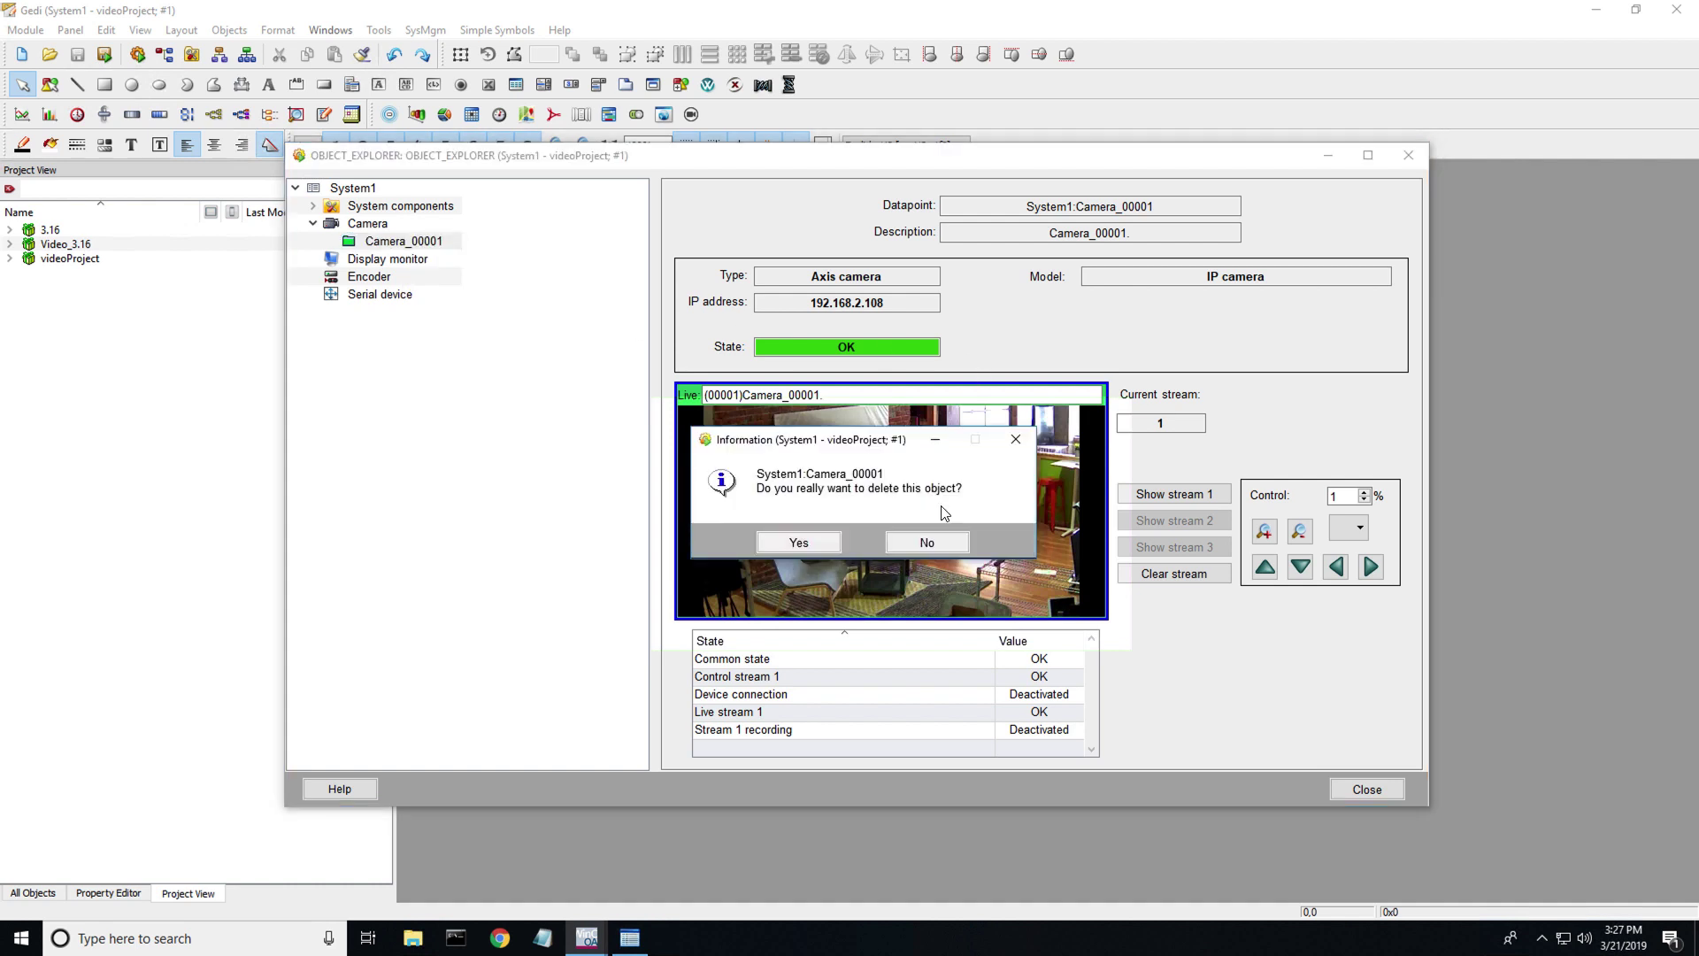
left_click(799, 542)
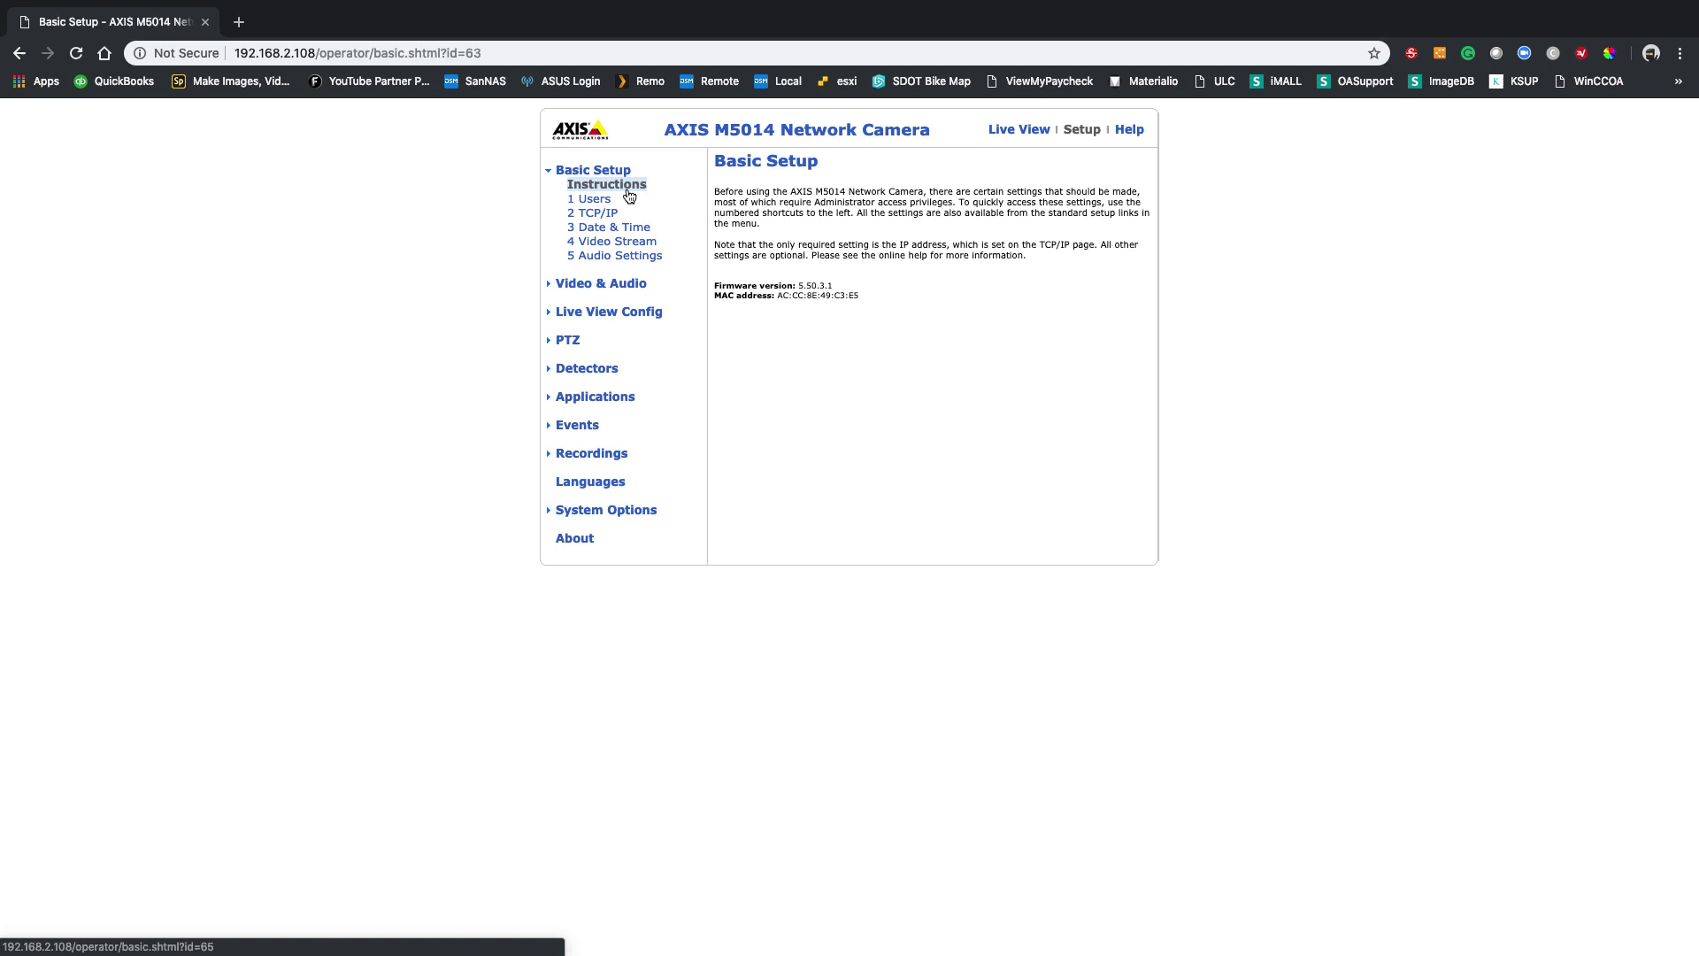
- Open the camera's Basic TCP/IP Settings page to check IPv4 uses DHCP
left_click(610, 215)
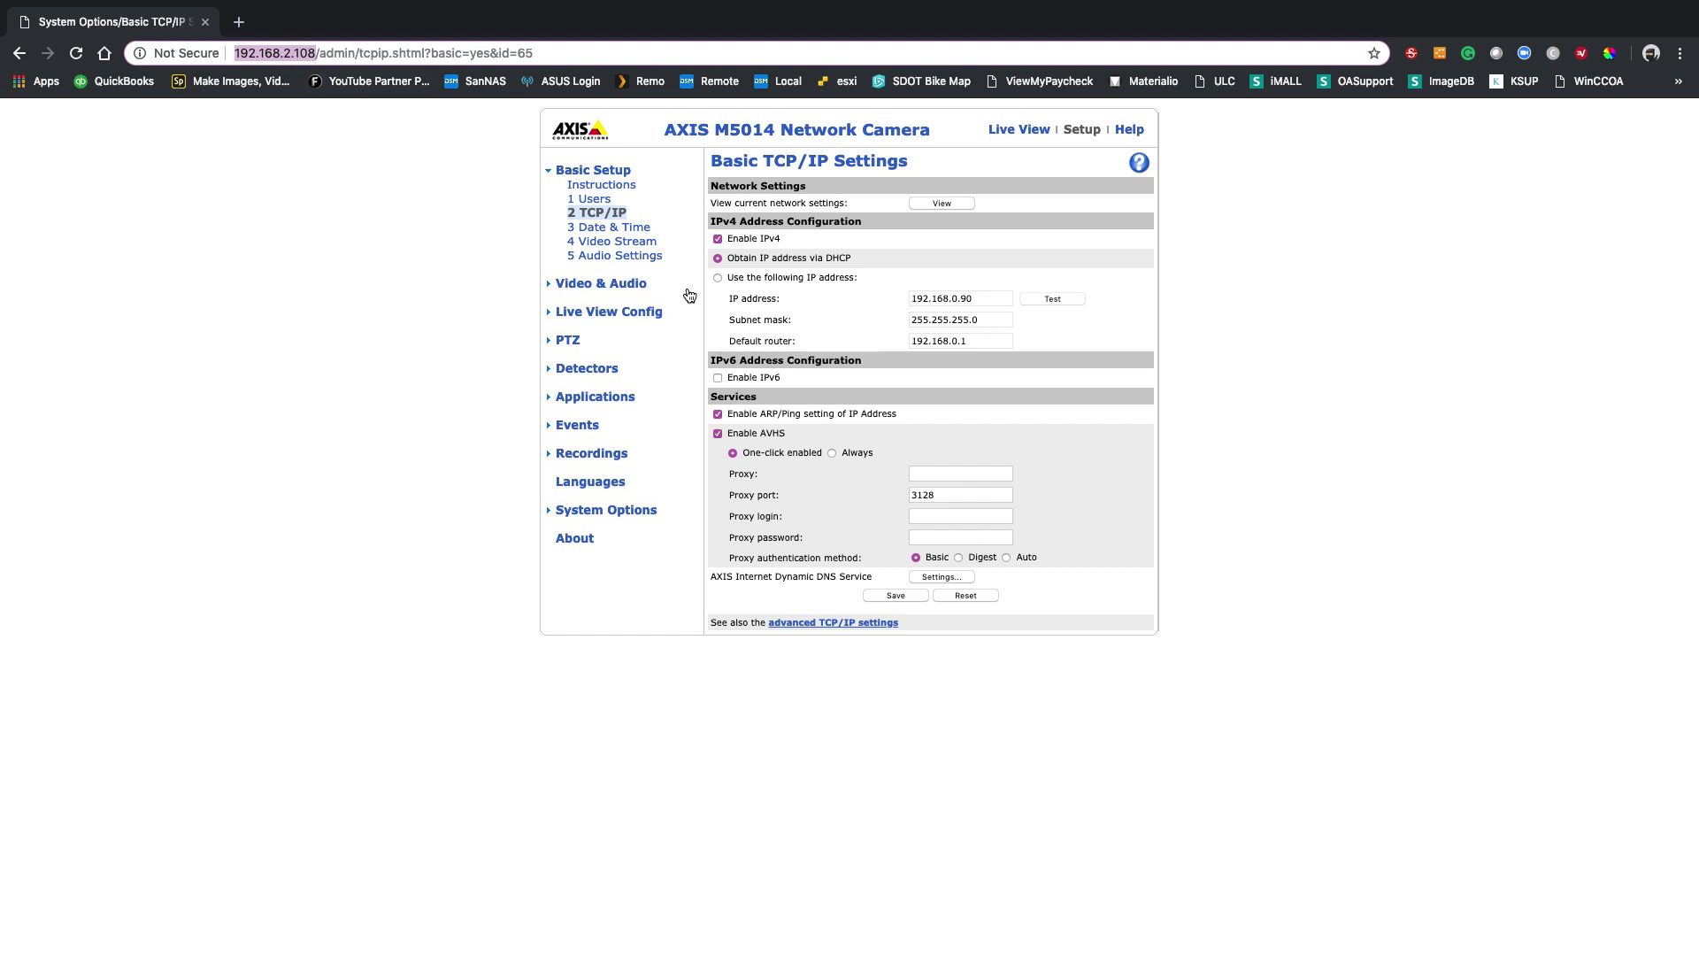
- Open and reload the camera's Video Stream Settings to review 1280x720, compression 30, MJPEG
left_click(626, 243)
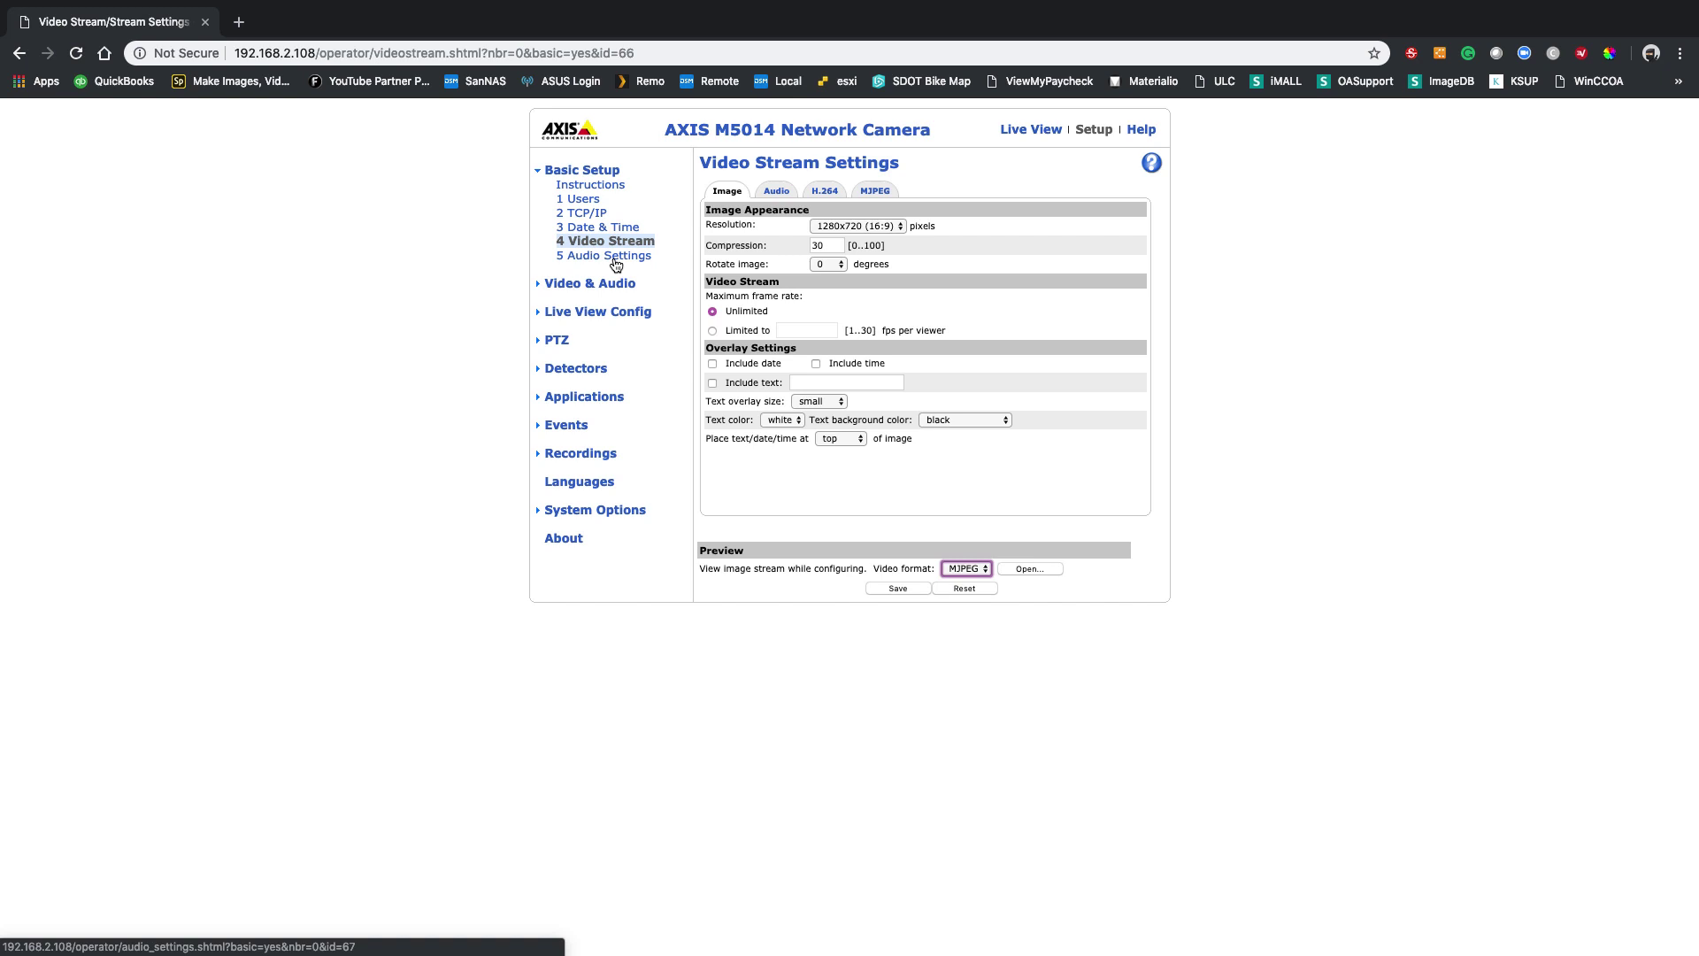
left_click(564, 292)
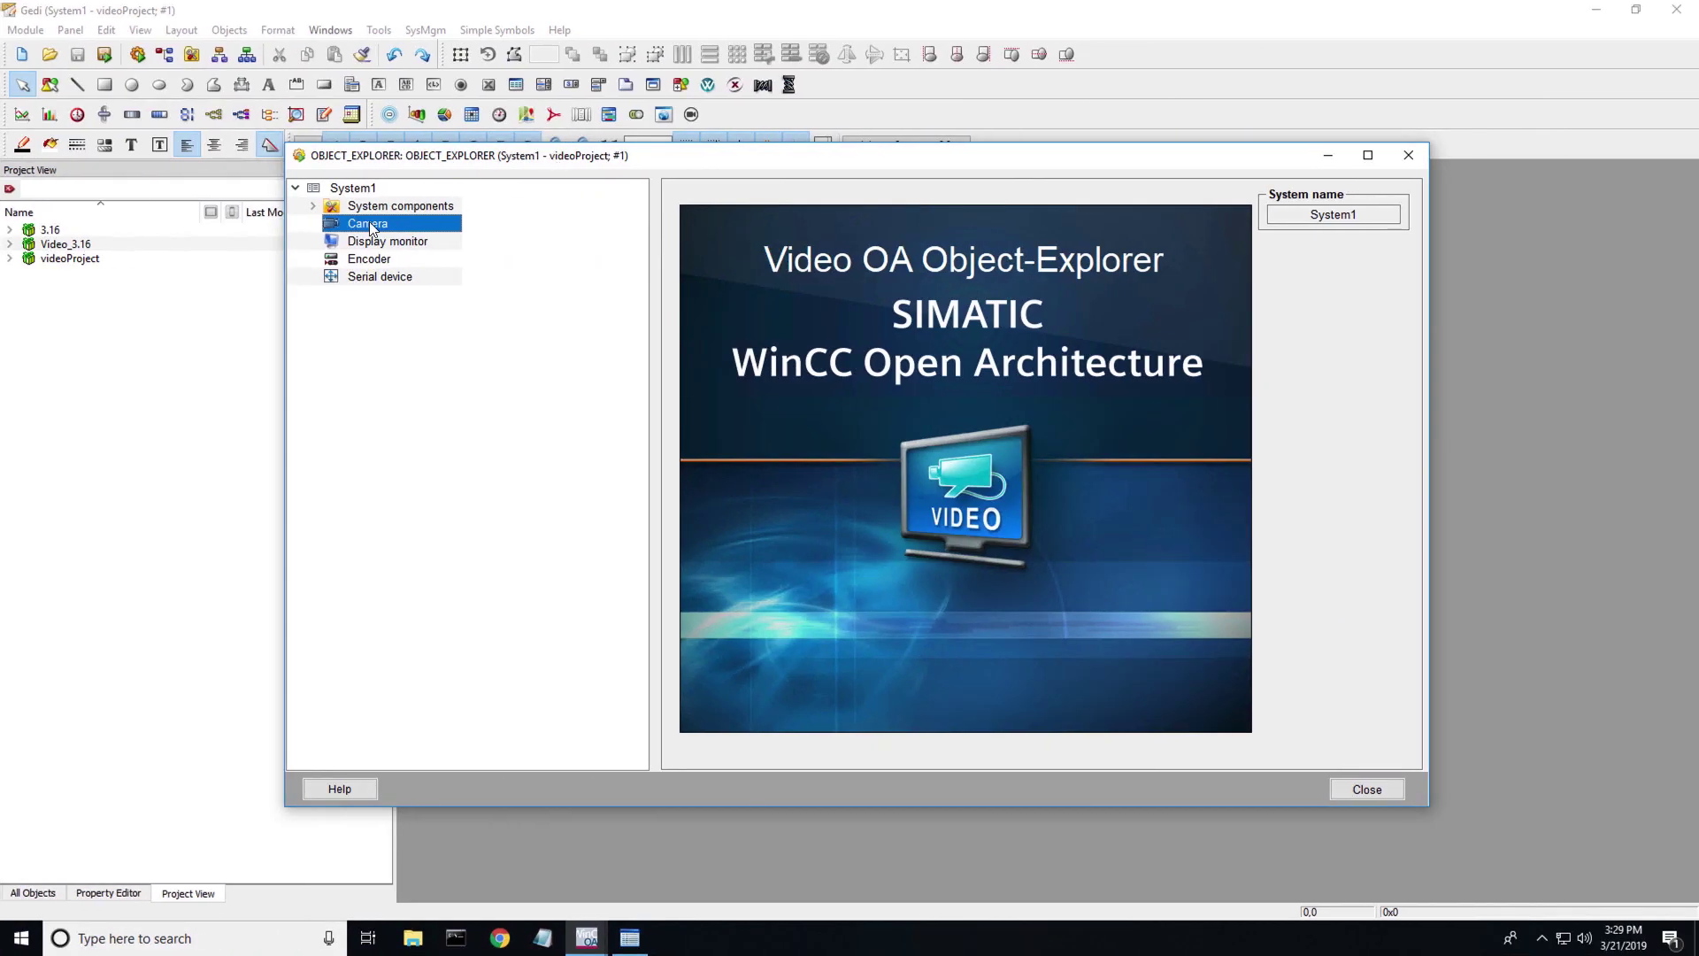
- Cancel the new camera object and open the PARA datapoint parameterization module
right_click(364, 223)
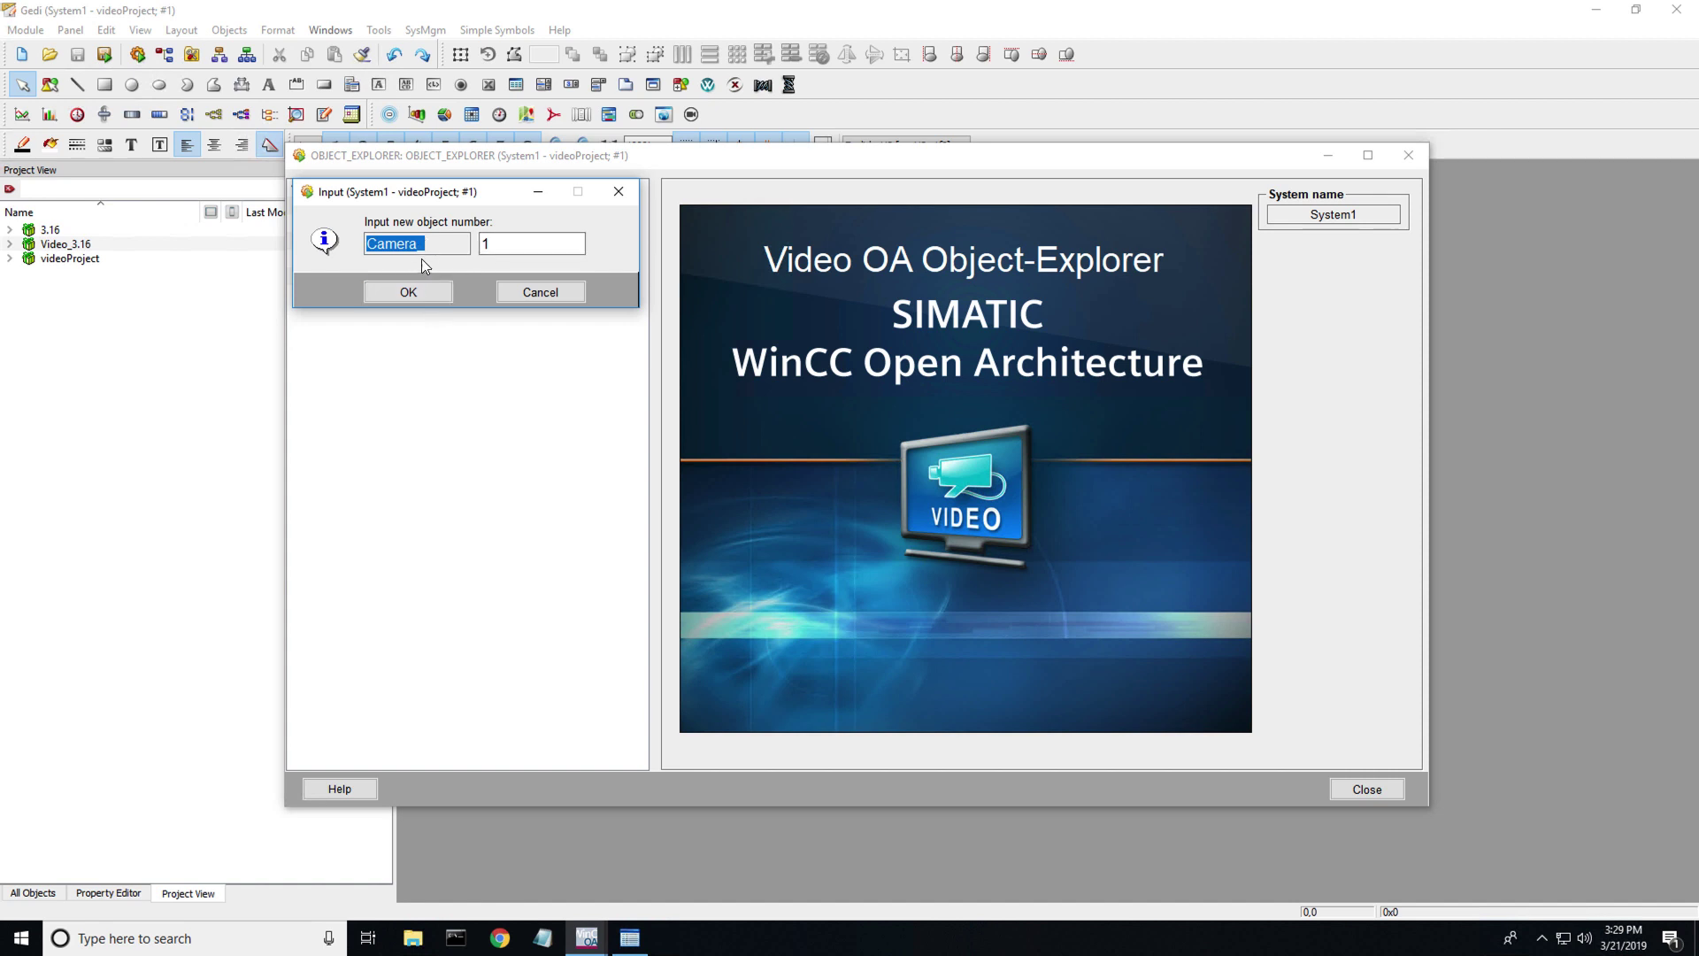
left_click(540, 292)
left_click(164, 54)
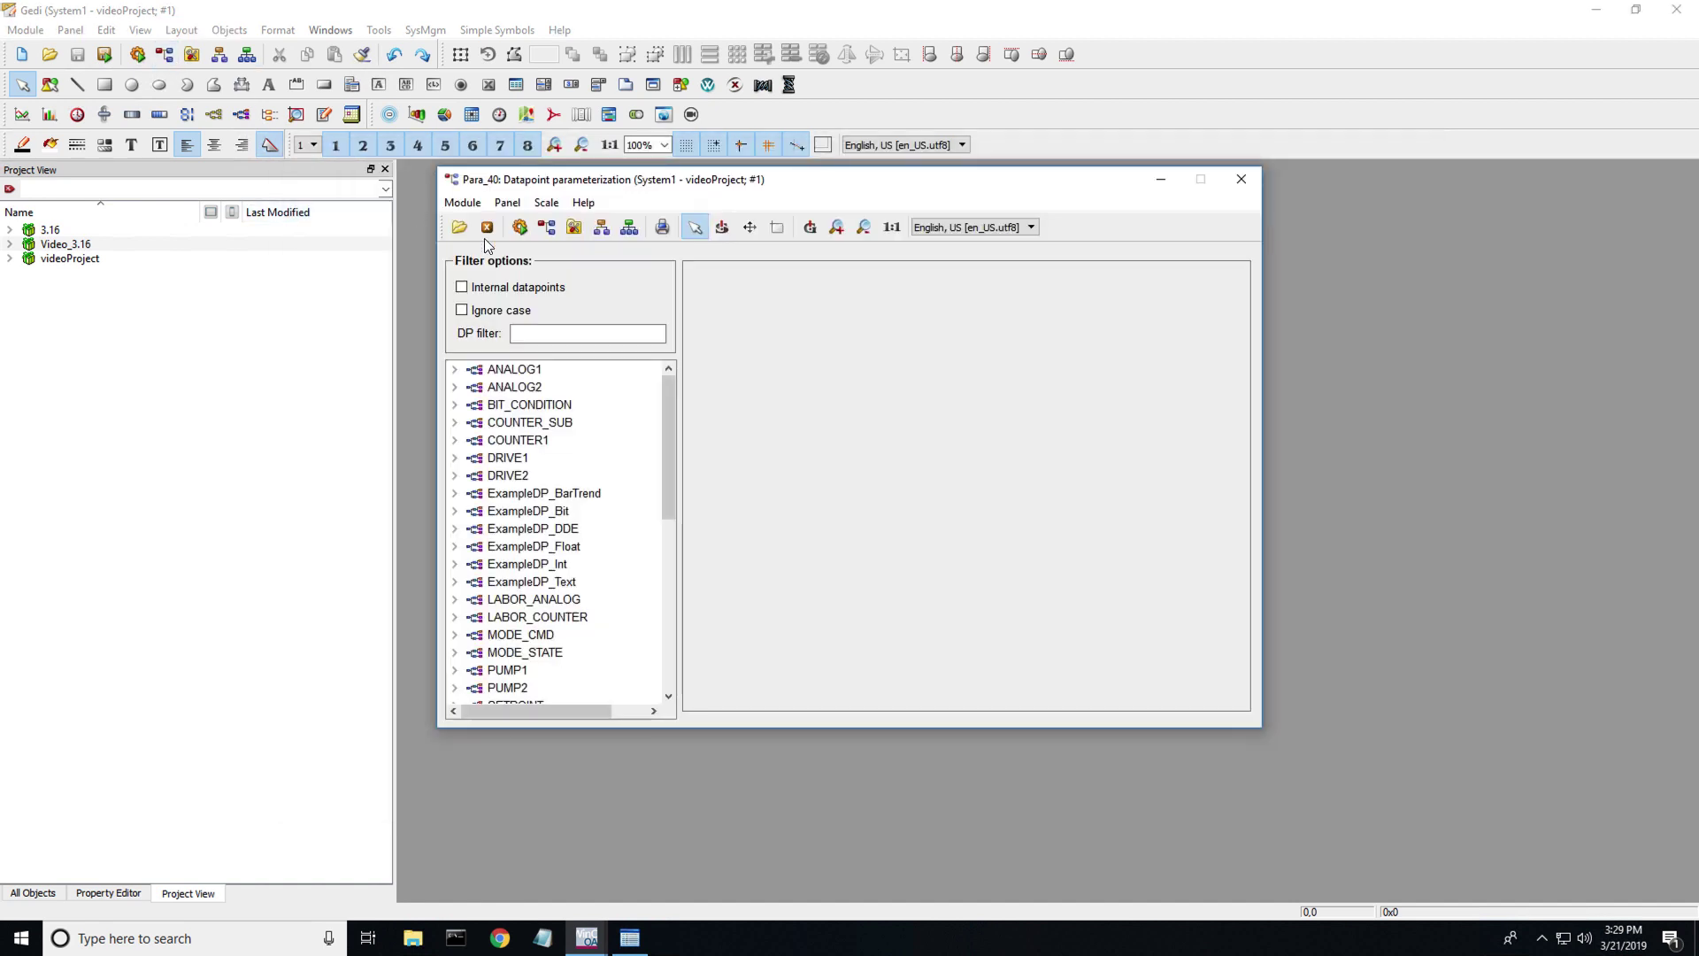
scroll(618, 509, "down", 10)
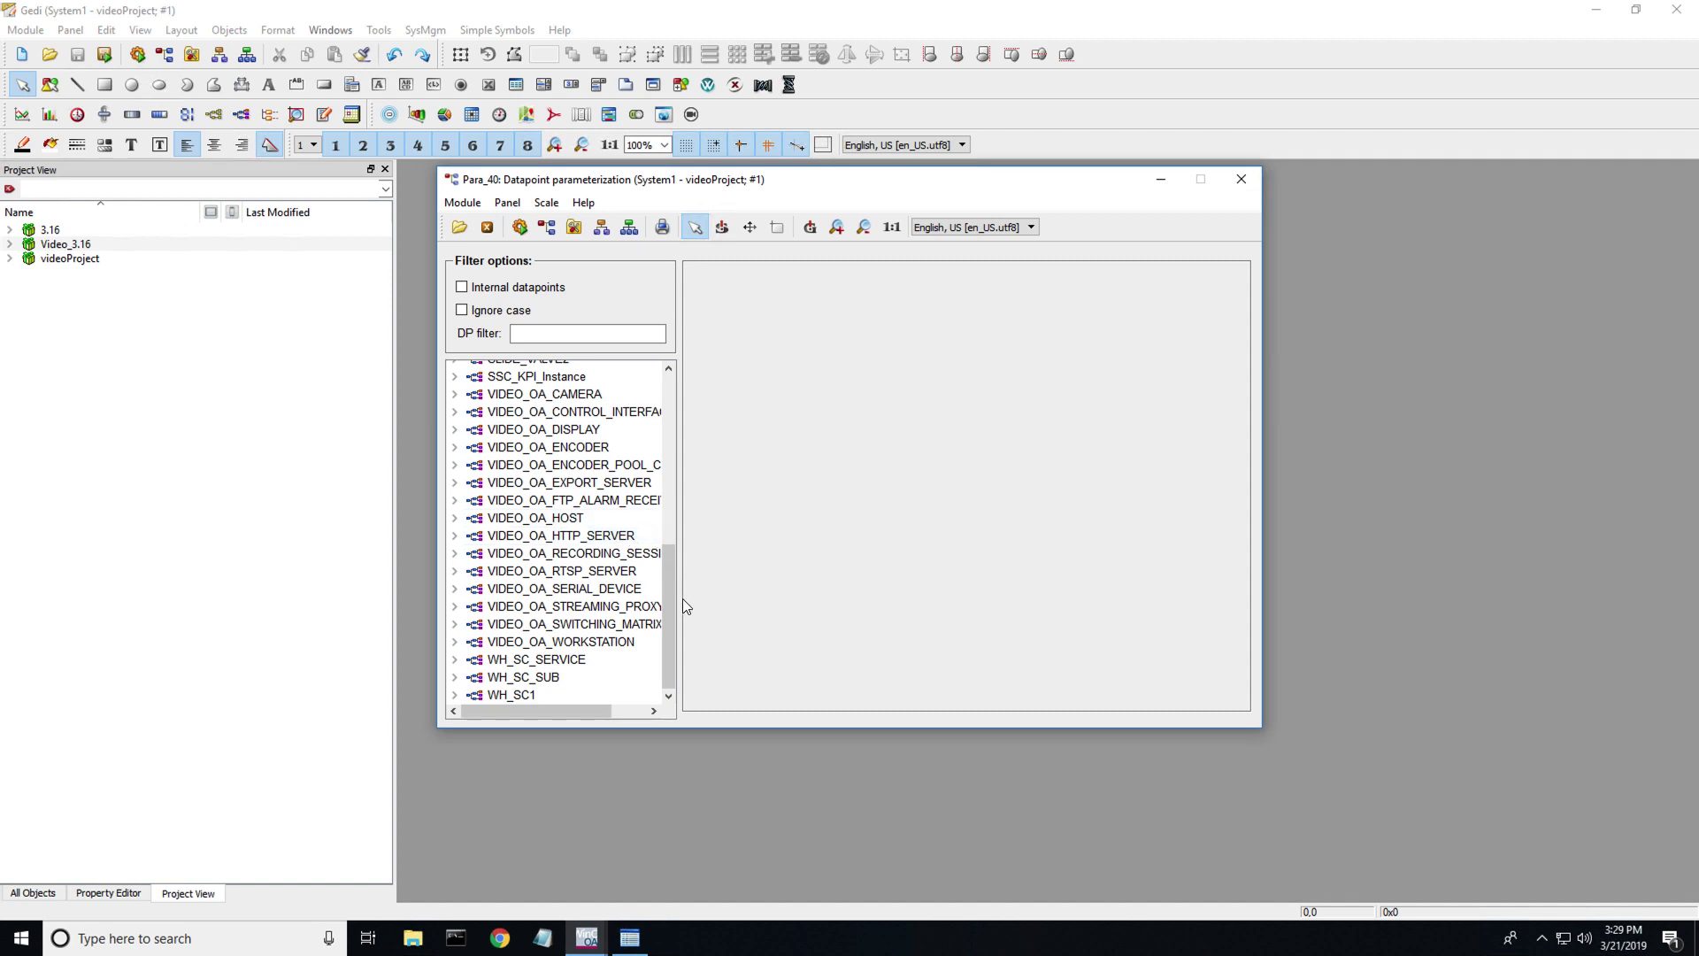
left_click_drag(676, 623, 680, 587)
- Expand VIDEO_OA_CAMERA to its _mp_VIDEO_OA_CAMERA master datapoint and move the PARA window aside
left_click(456, 473)
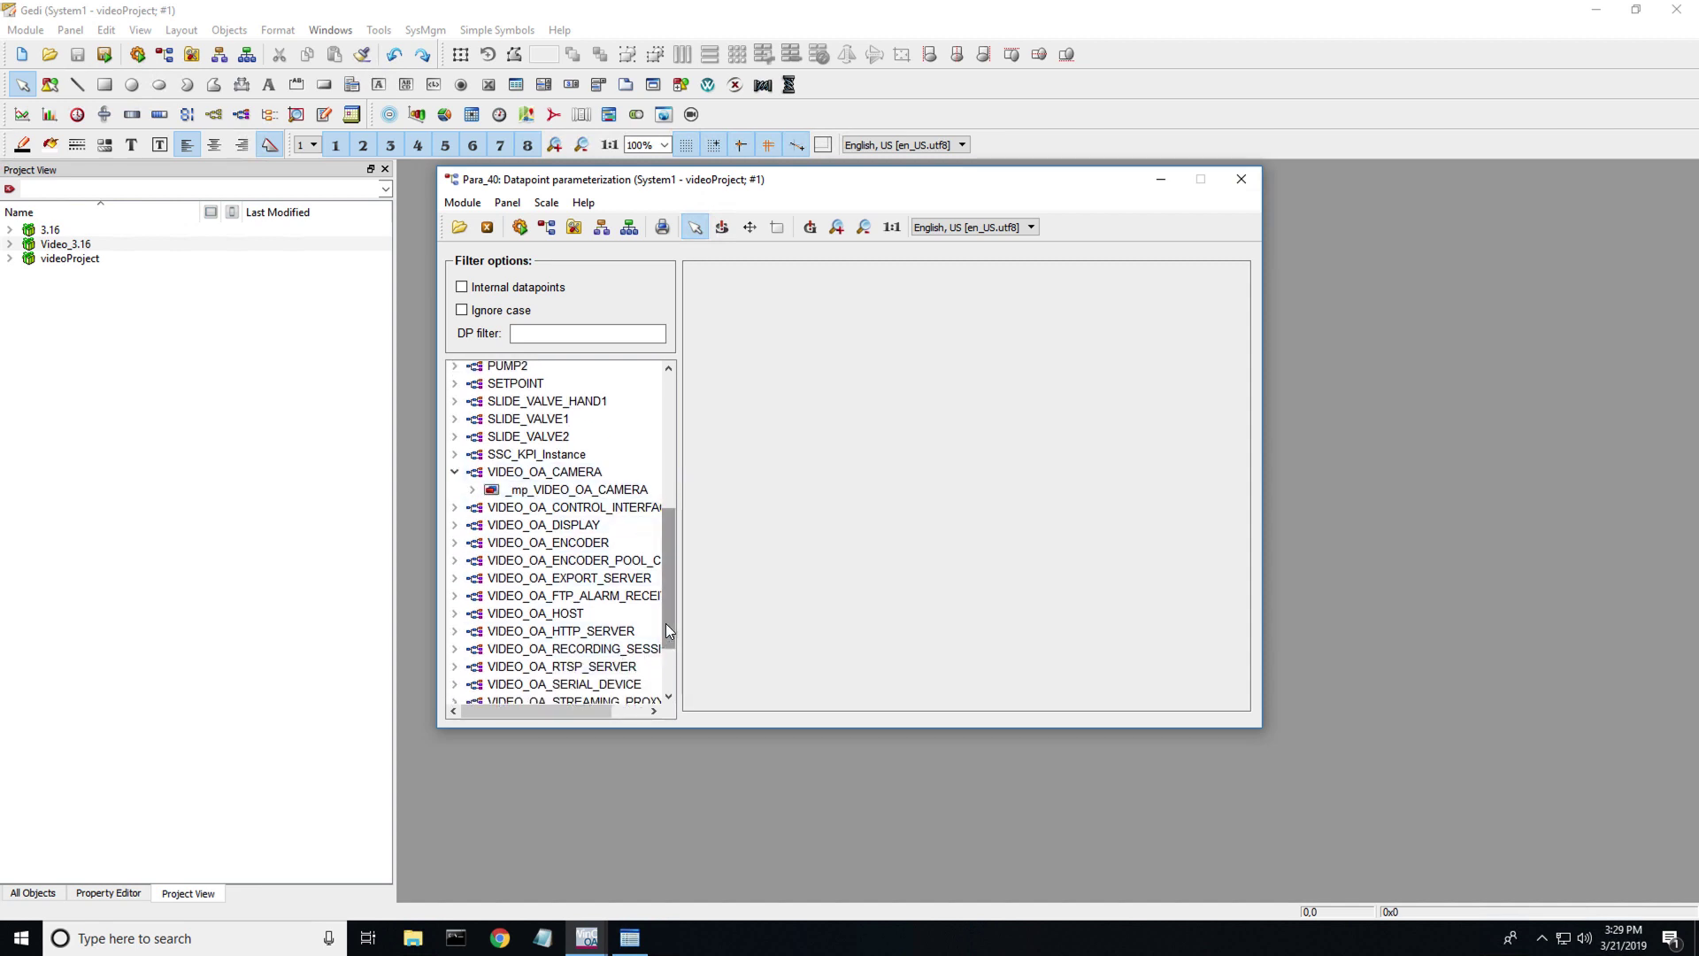
left_click(473, 490)
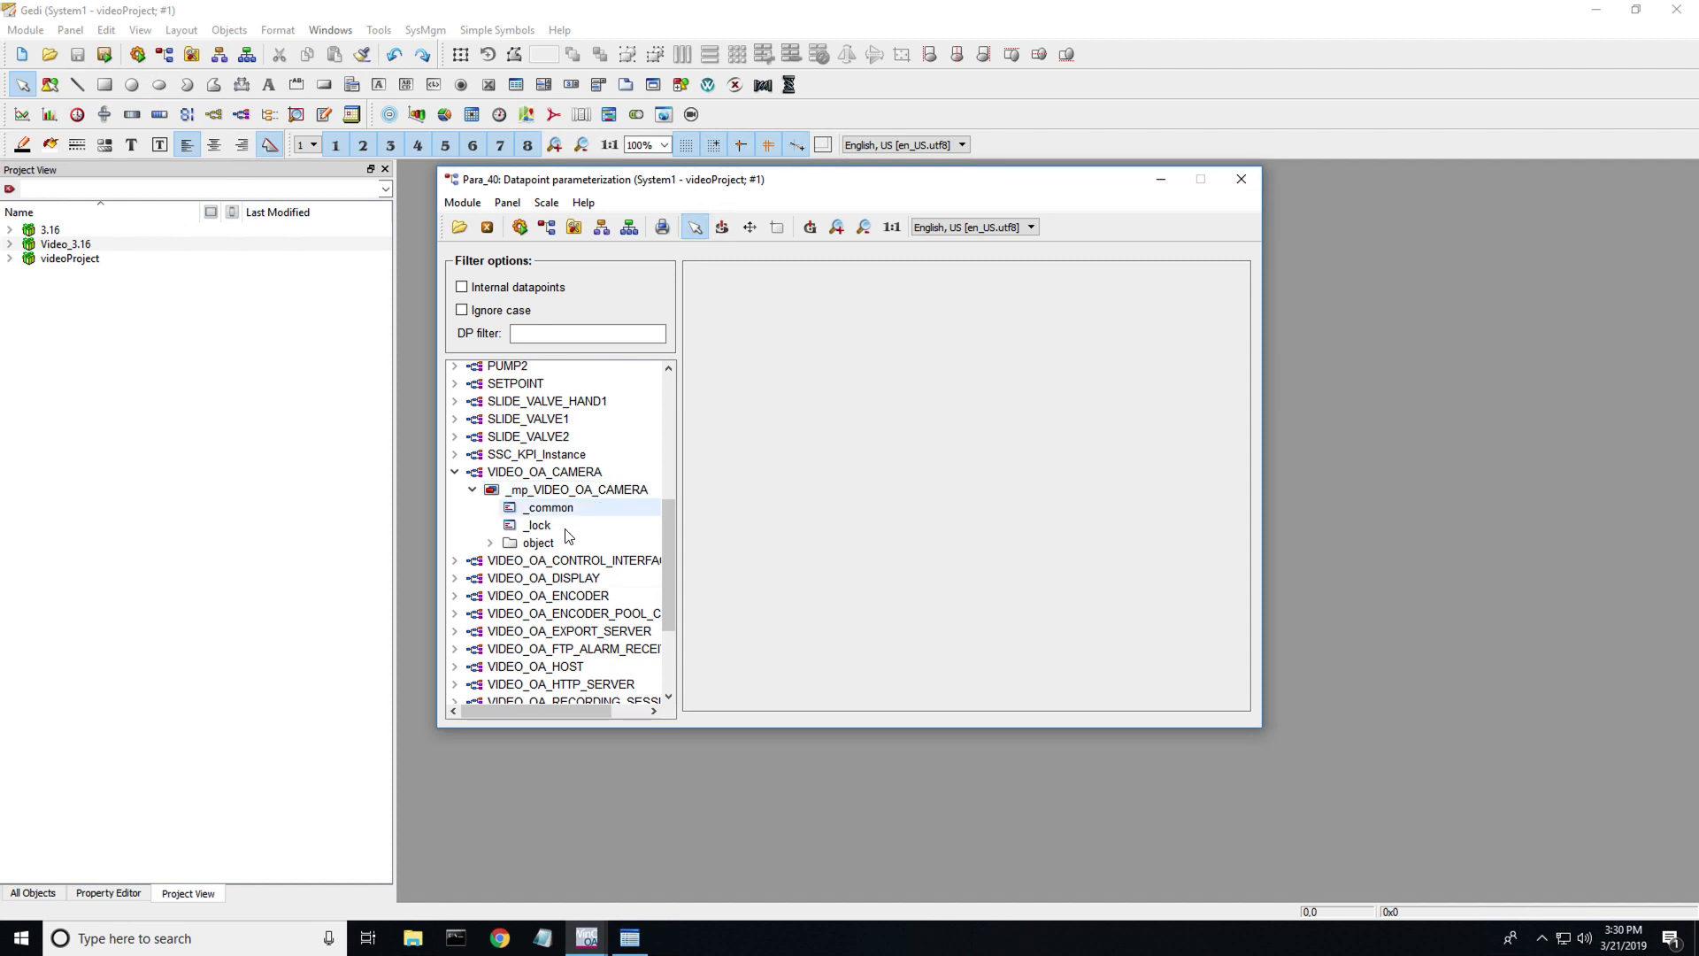
left_click(490, 543)
left_click(491, 543)
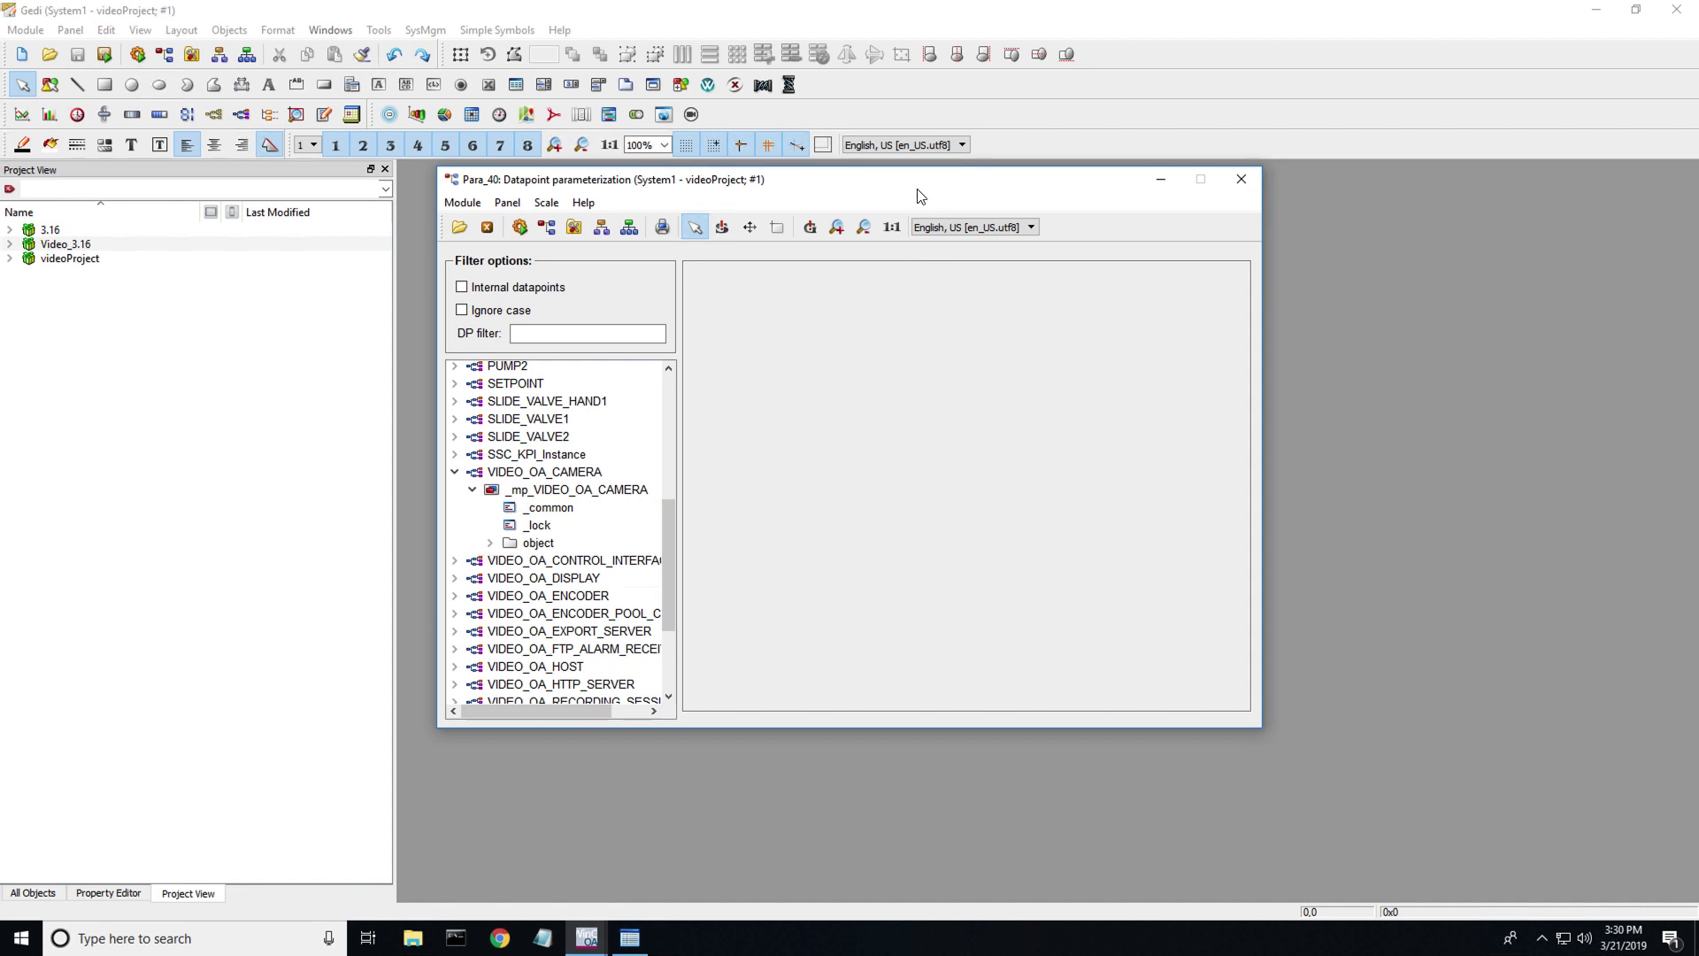
left_click_drag(921, 188, 1306, 271)
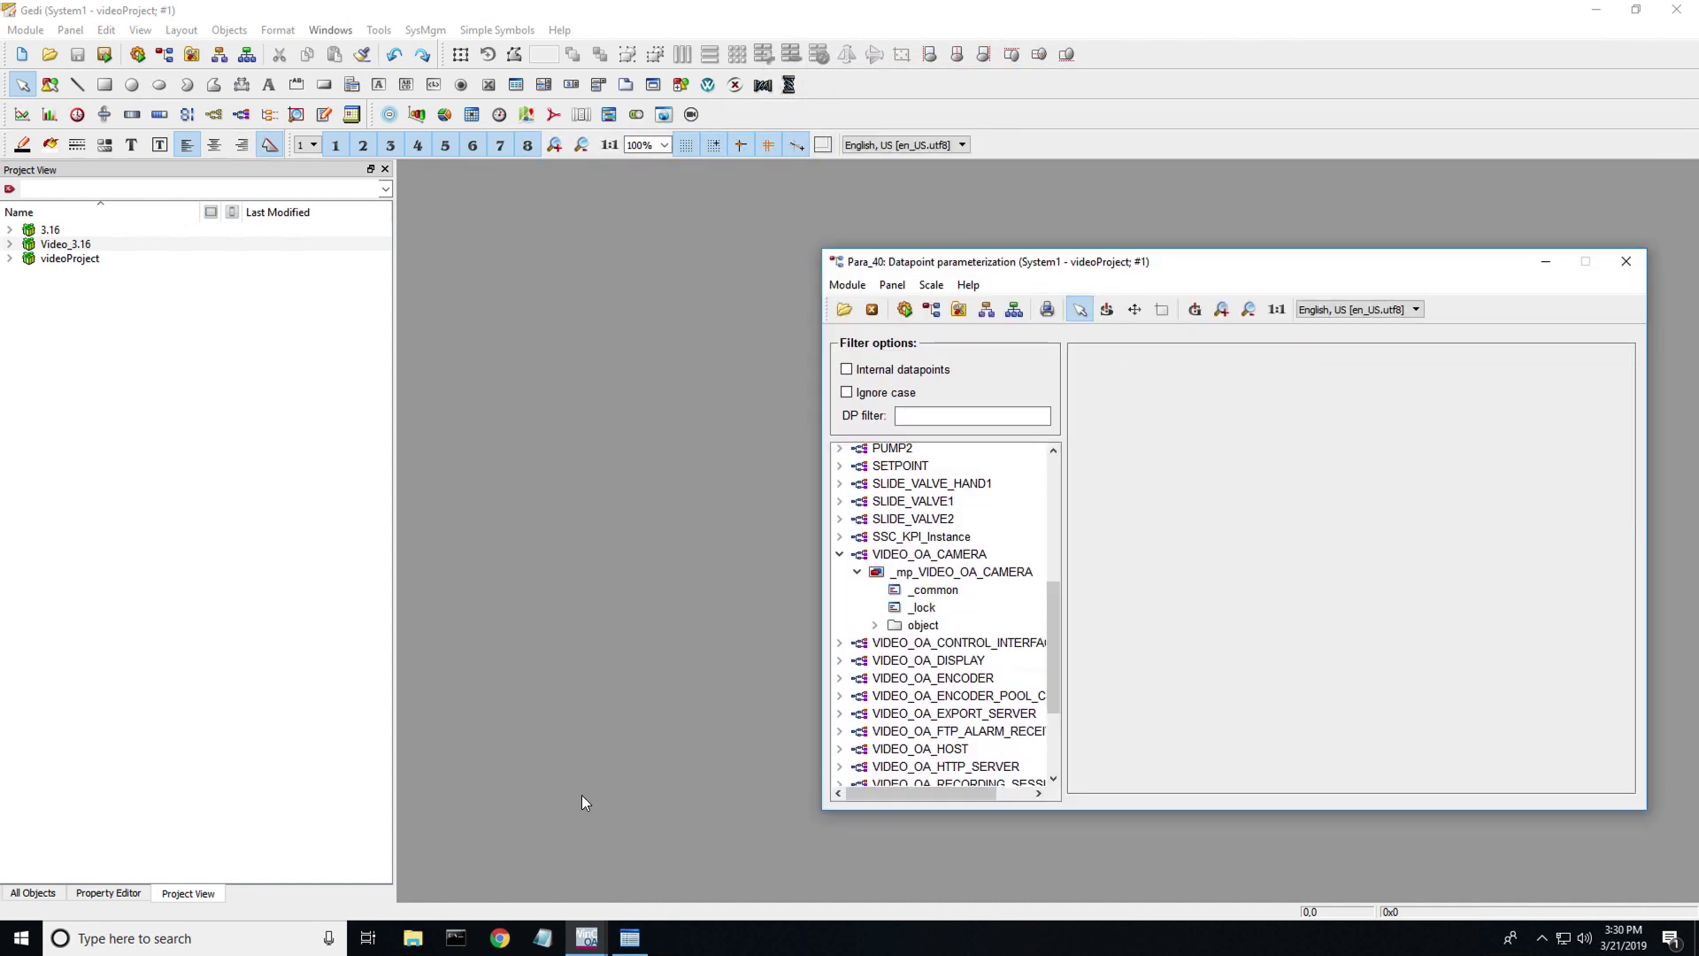
- Bring the Object Explorer forward and arrange it alongside the PARA window
left_click(587, 937)
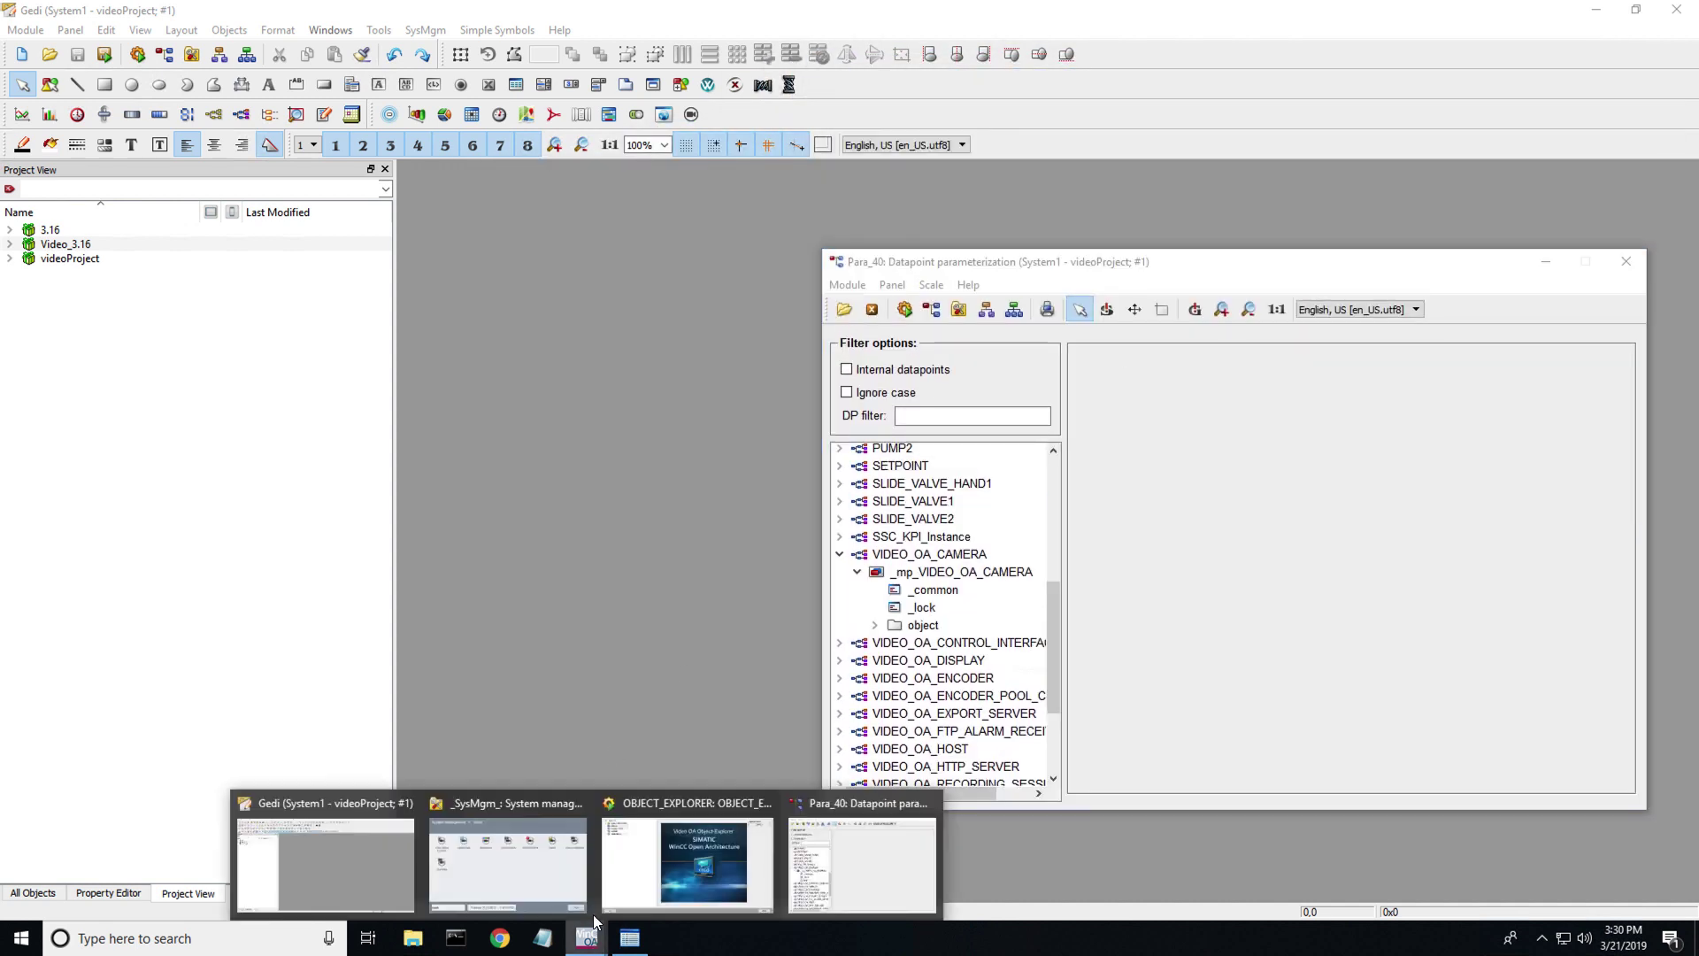
left_click(750, 873)
left_click_drag(897, 168, 605, 171)
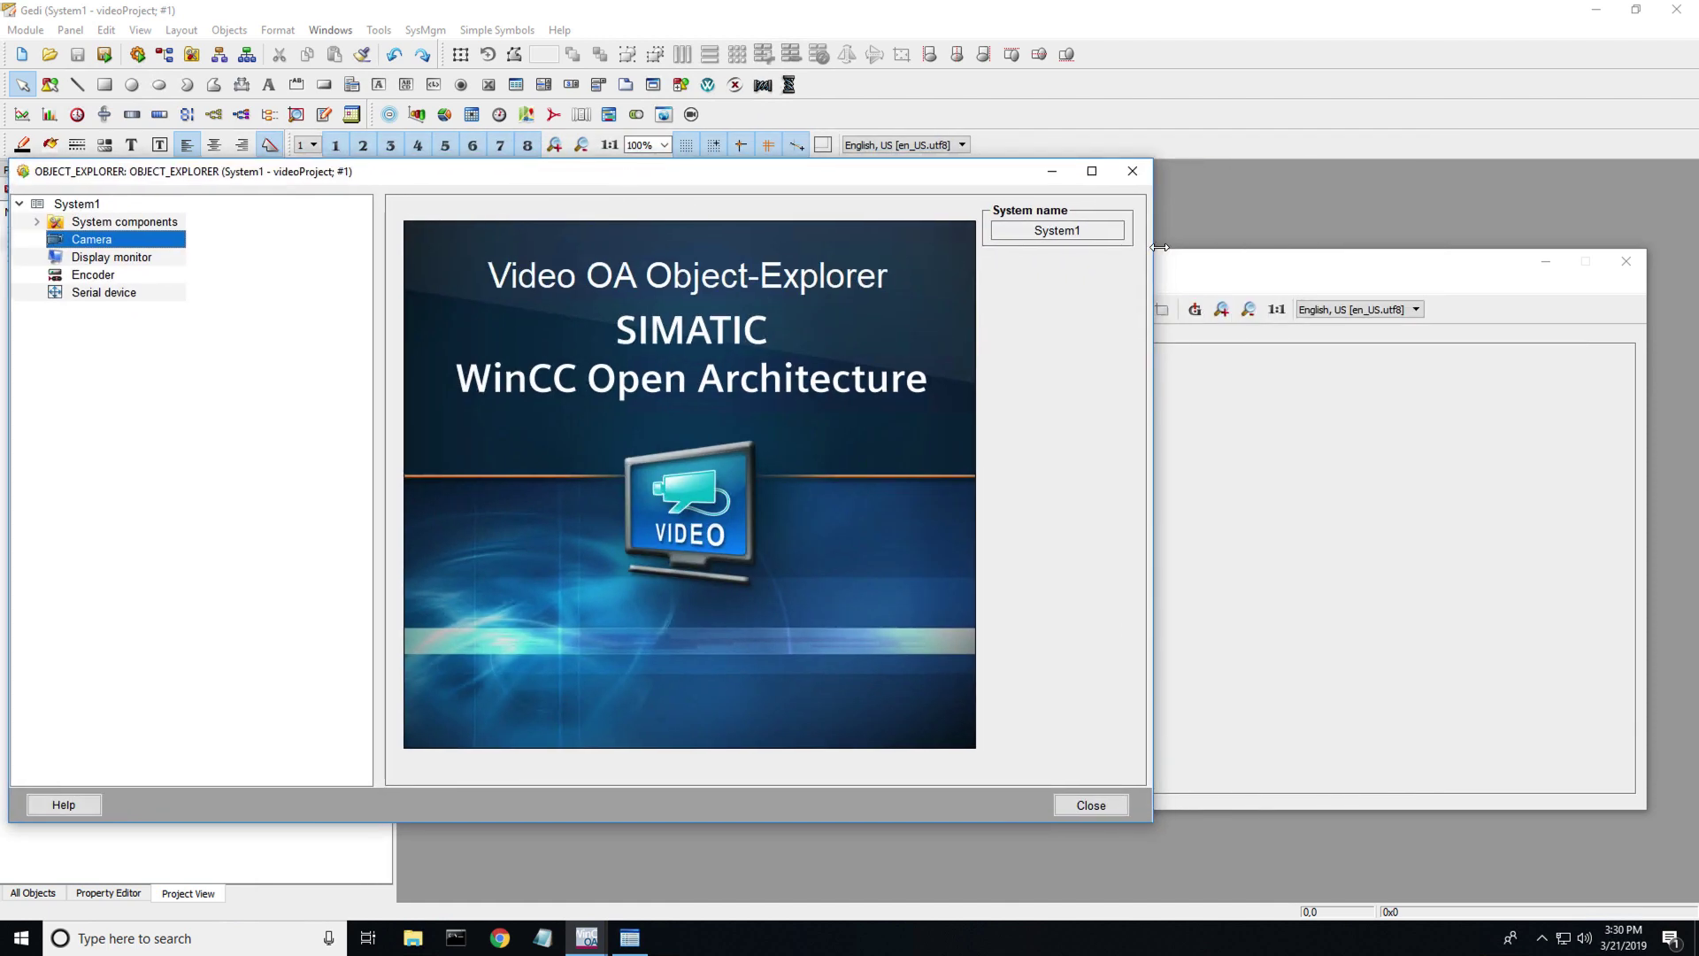
left_click_drag(1160, 247, 1195, 213)
left_click(969, 555)
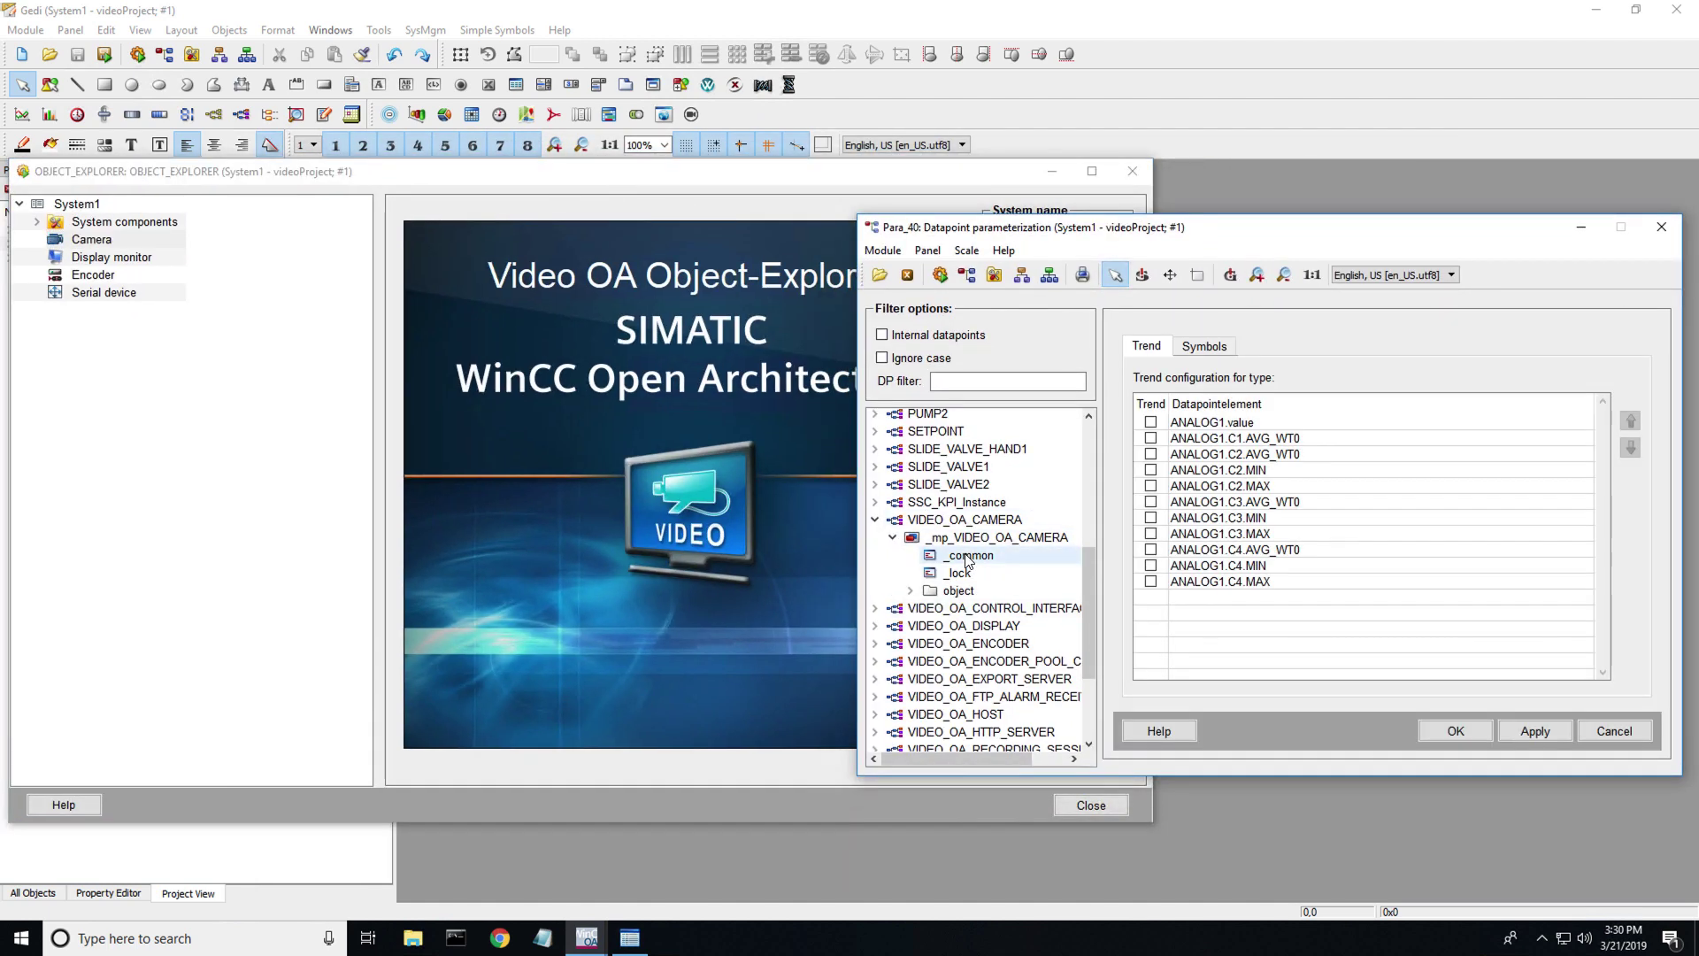
- Create a new Camera_00001 object under Camera and set it up as an IP camera
right_click(94, 240)
left_click(175, 244)
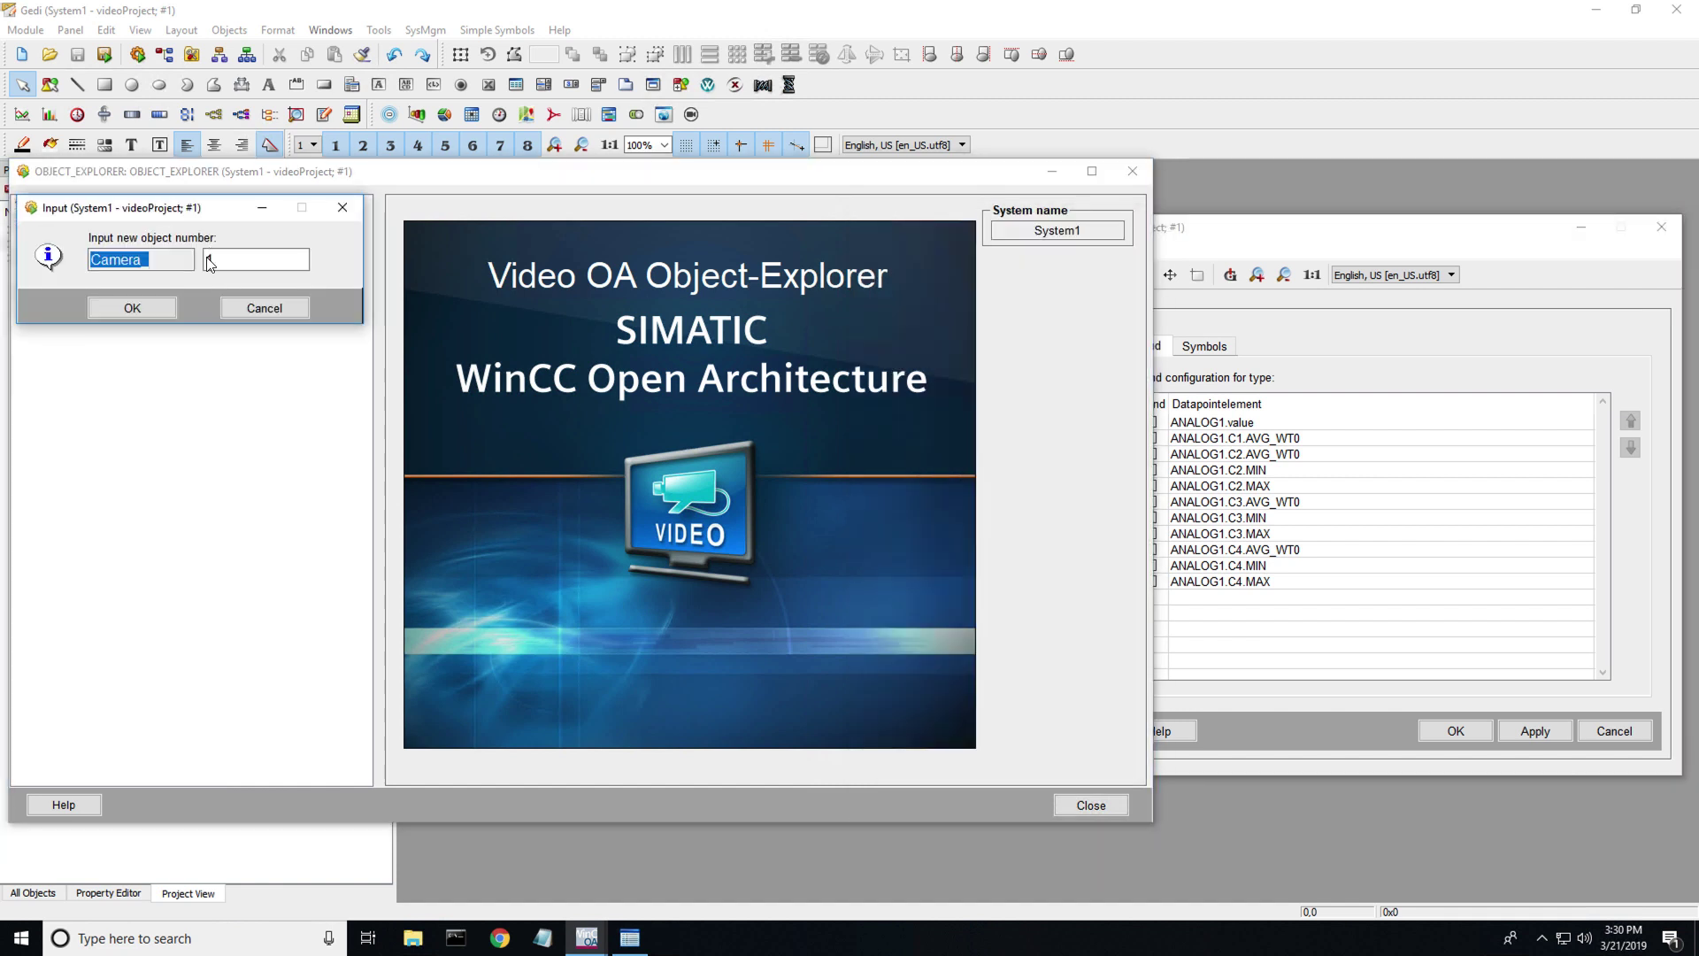
left_click(142, 309)
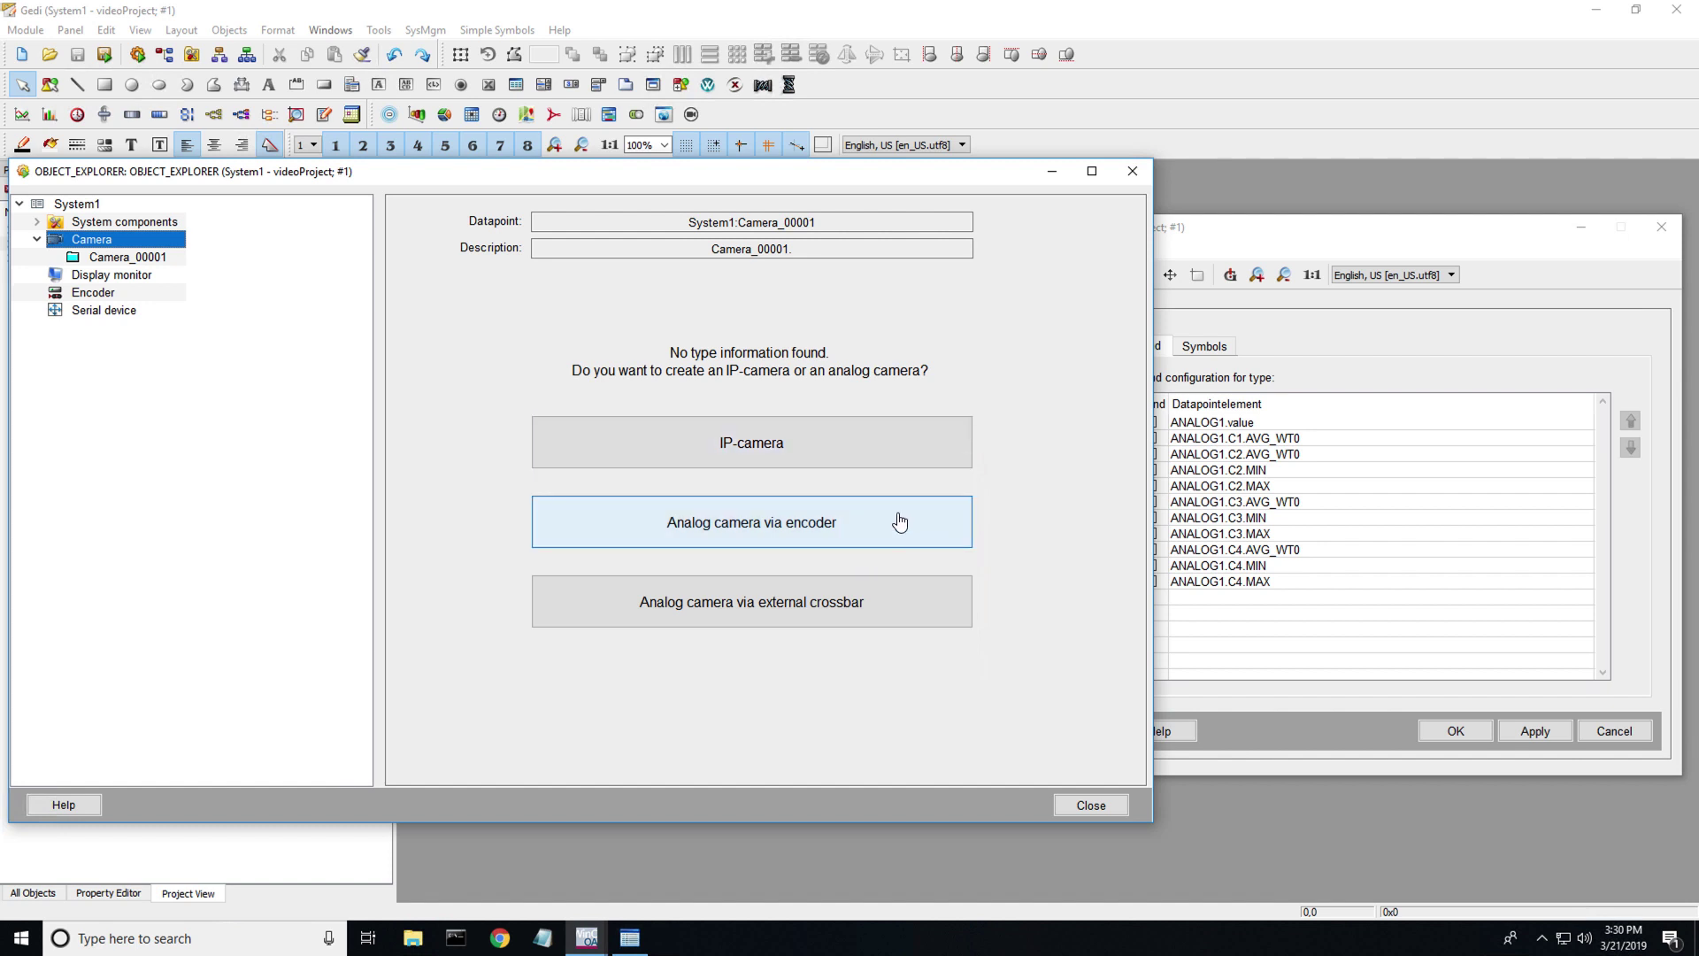
left_click(873, 444)
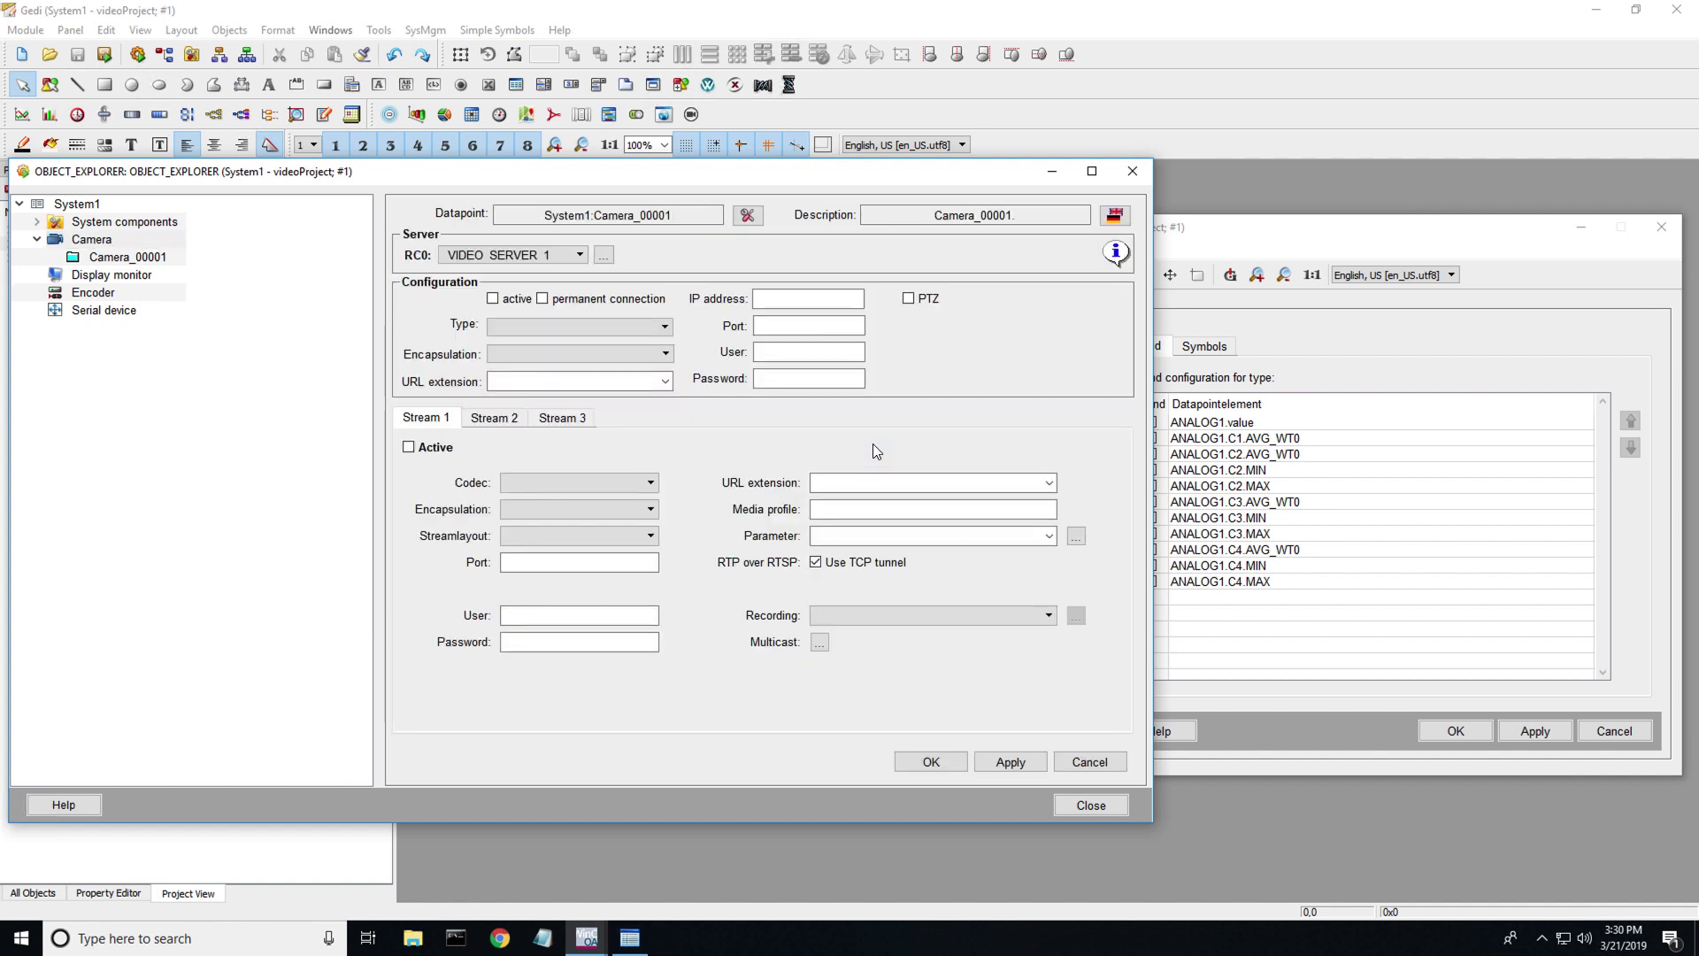
- Collapse _mp_VIDEO_OA_CAMERA in the Para_40 window and close the parameterization window
left_click(1248, 231)
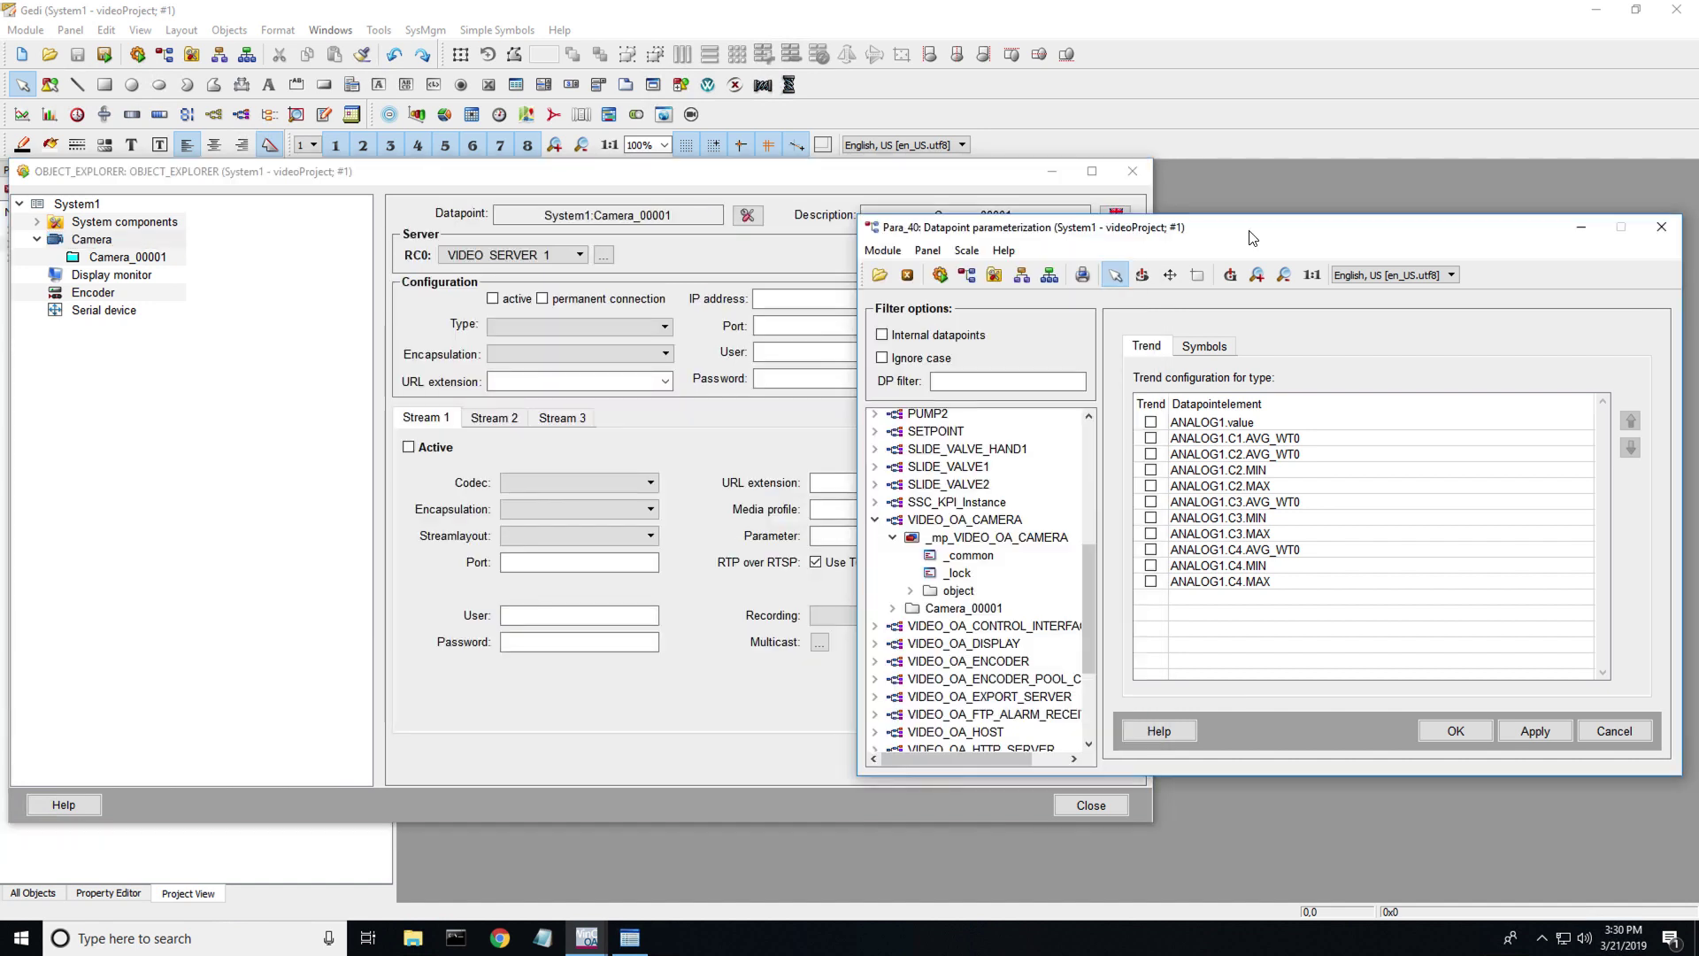
left_click(893, 537)
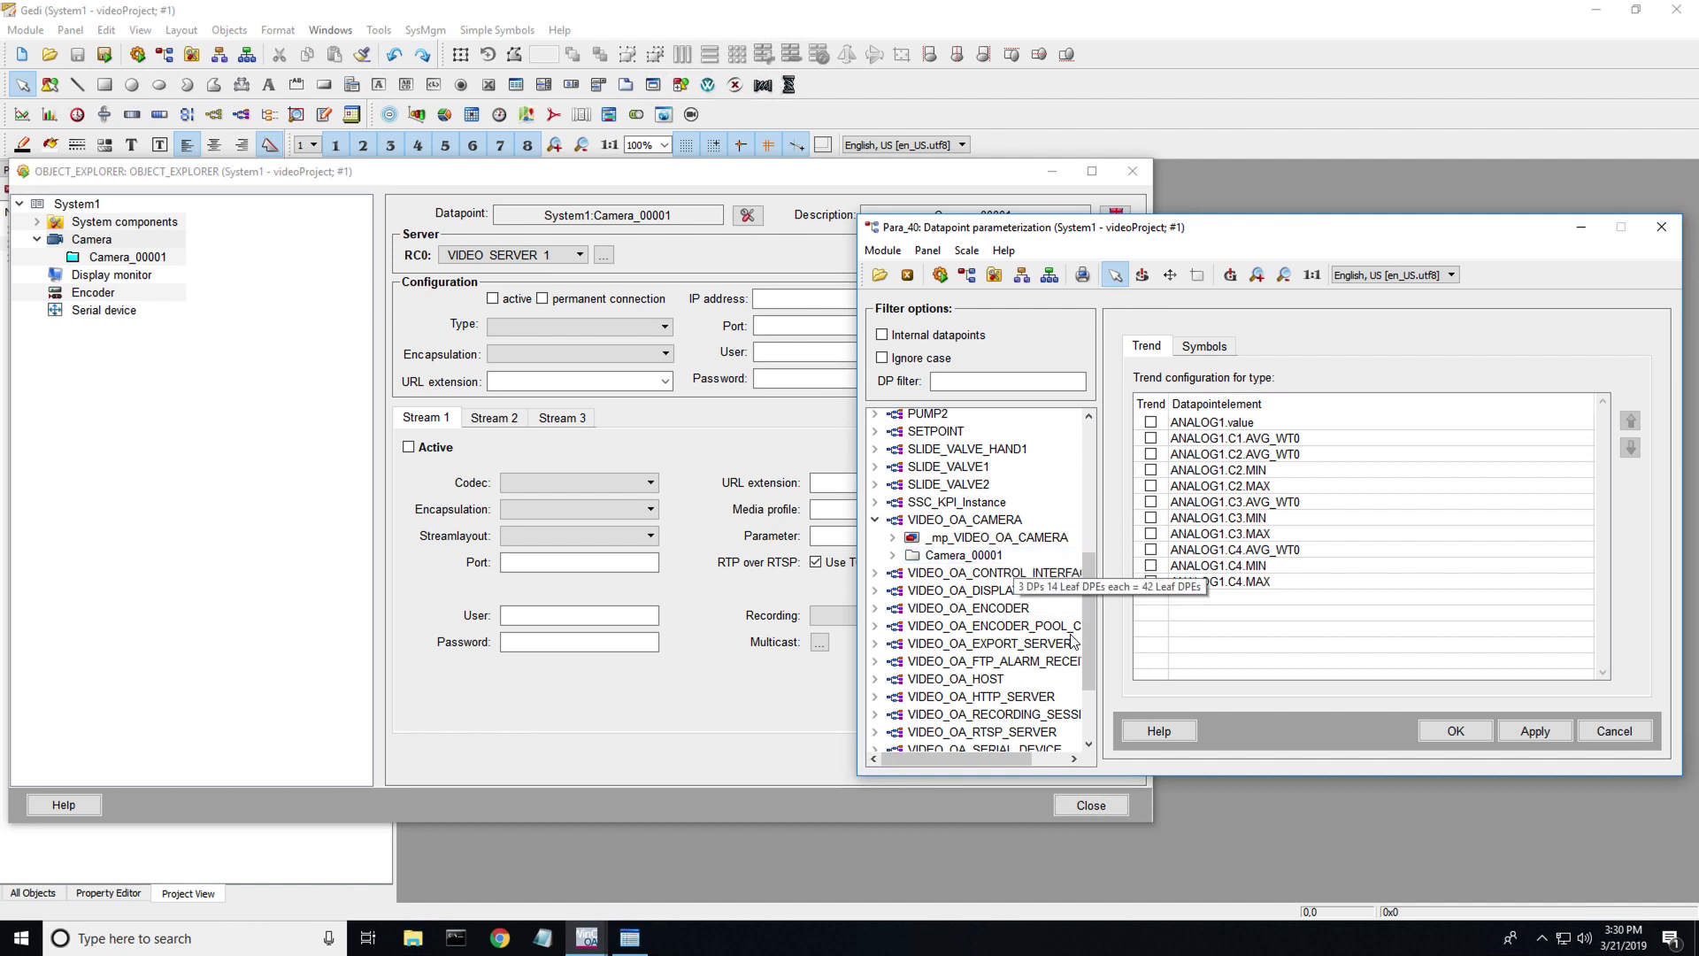
left_click(1662, 229)
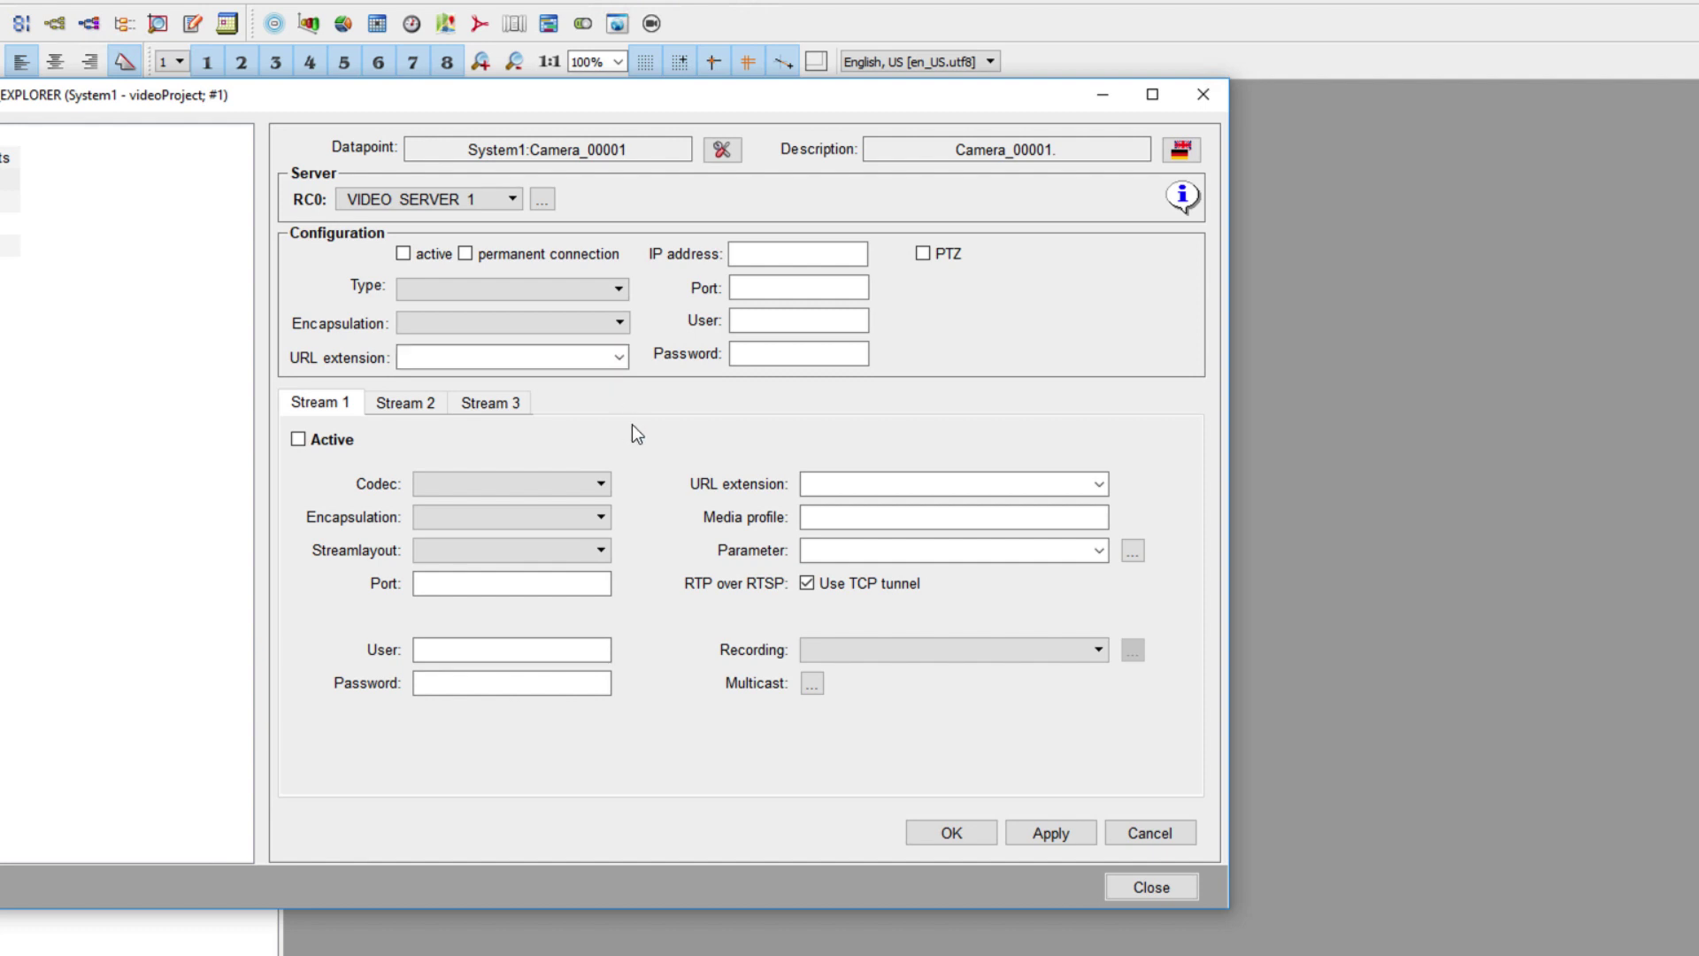
- Drop down Camera_00001's Type list in the Configuration section to show the camera types
left_click(612, 297)
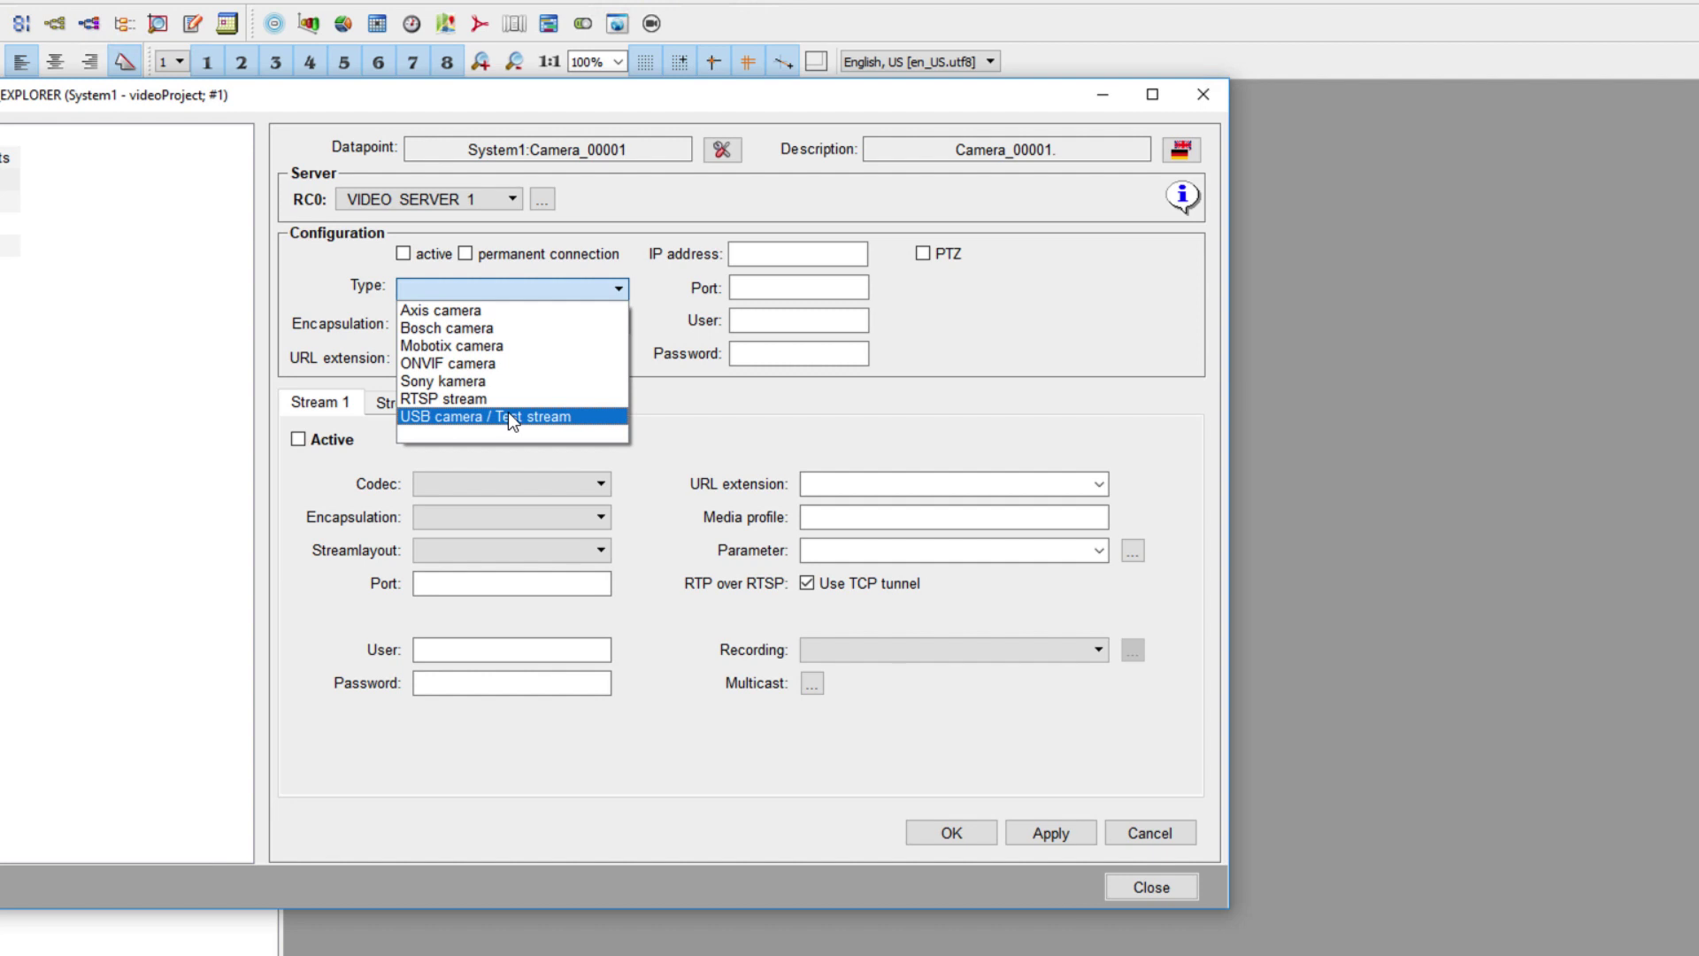
- Set Camera_00001 to type Axis camera at IP 192.168.2.108, port 80
left_click(506, 291)
left_click(505, 292)
left_click(478, 311)
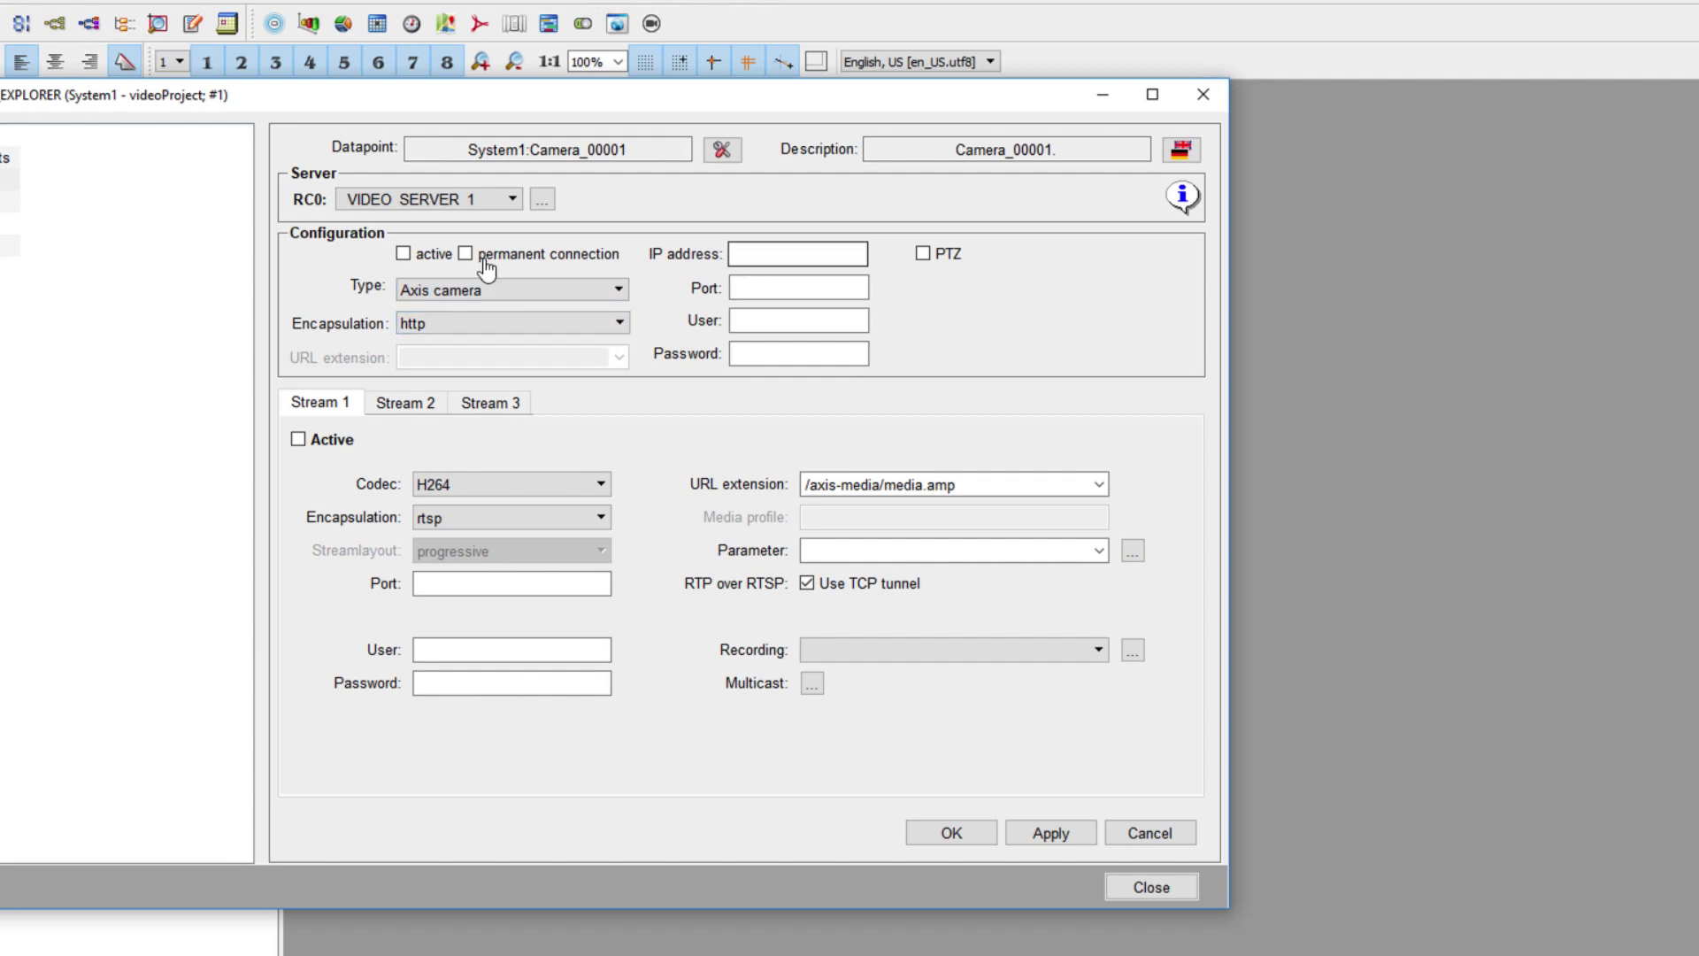
left_click(738, 258)
type("192.168.2.108")
left_click(795, 283)
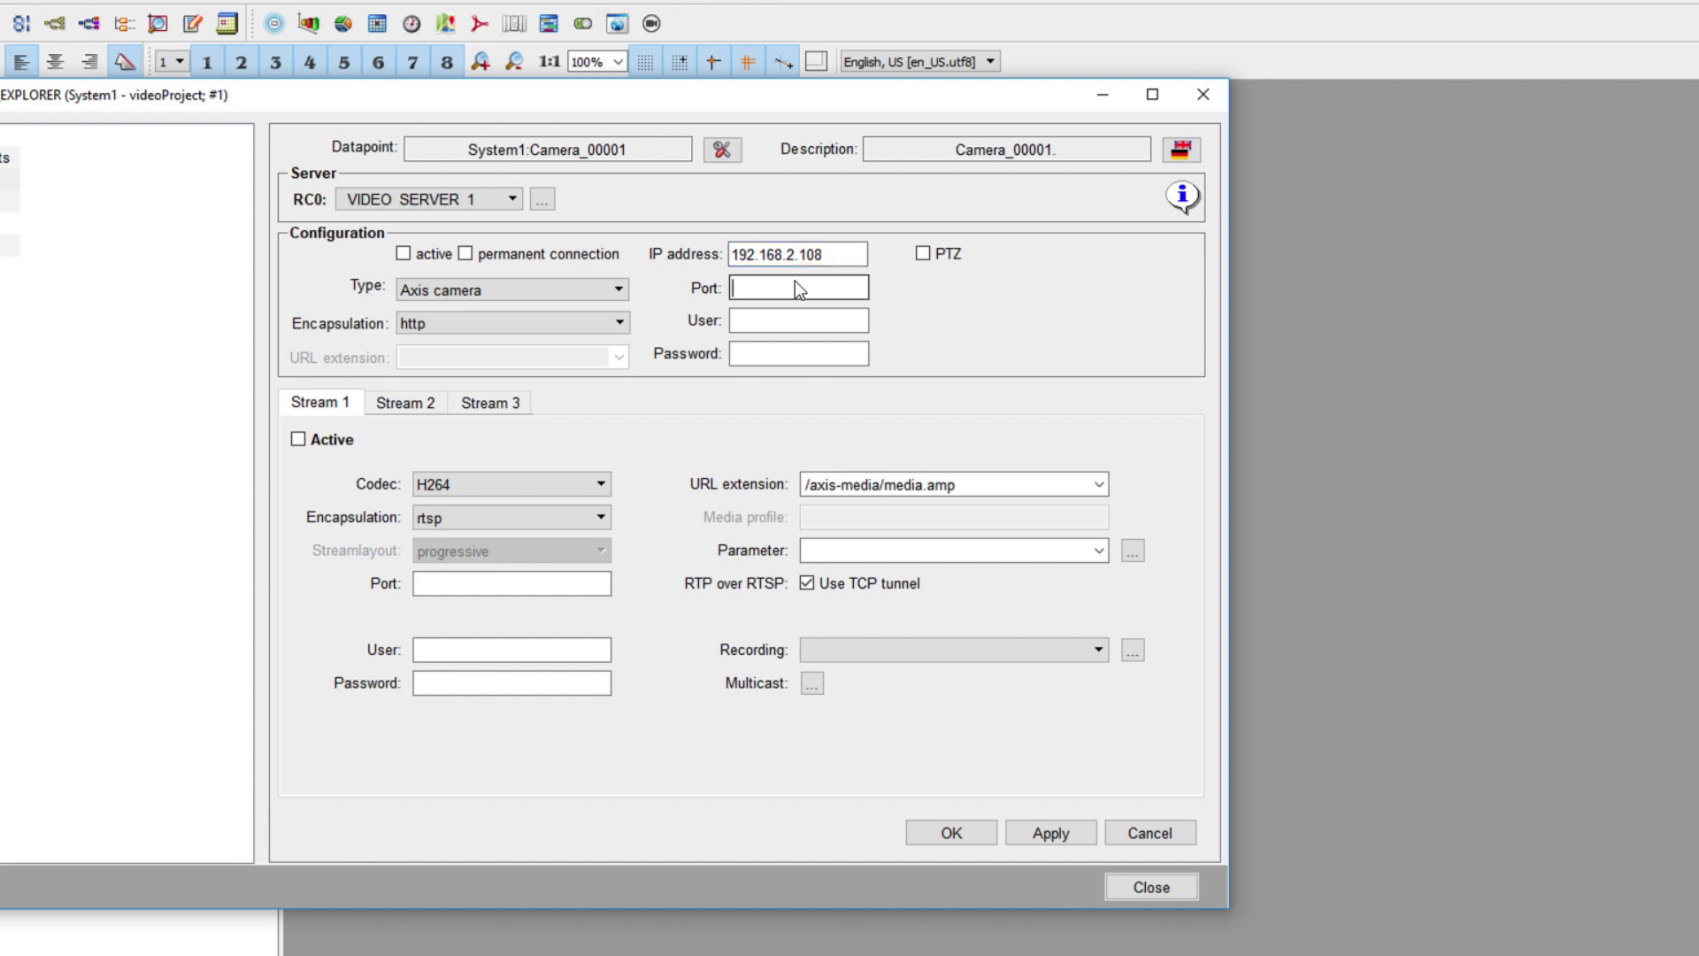
type("80")
- Enter the camera's login user name and password
left_click(800, 315)
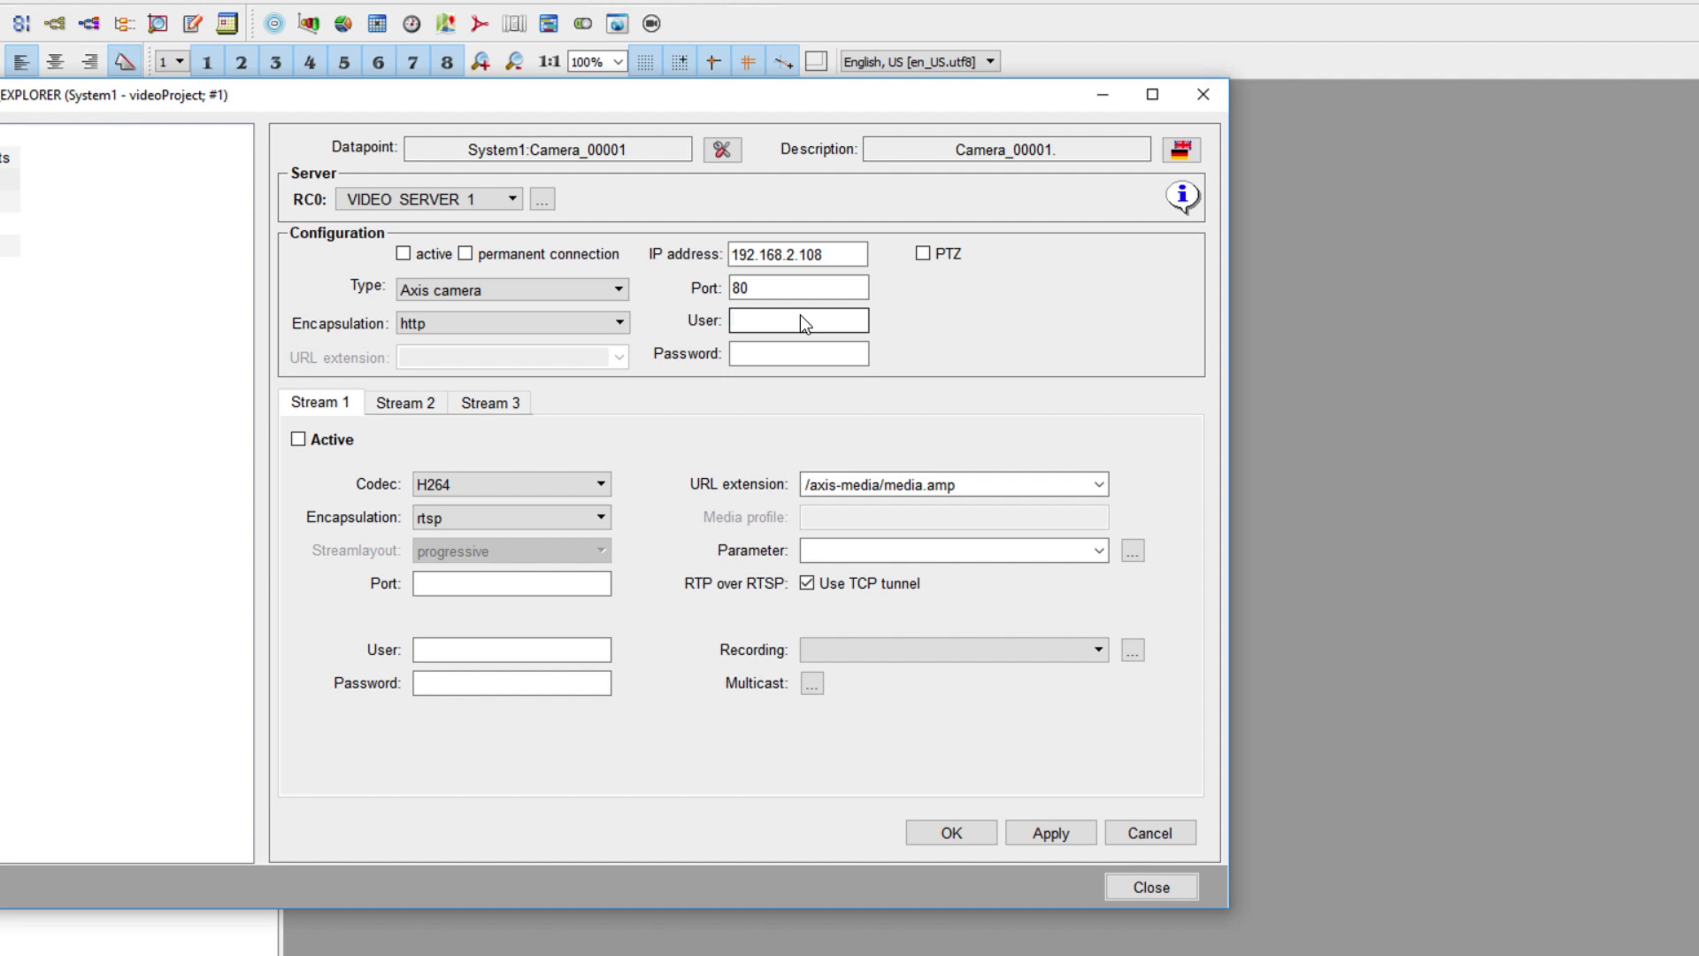
type("root")
key("Tab")
type("pa")
key("BackSpace")
key("BackSpace")
key("BackSpace")
key("BackSpace")
key("BackSpace")
key("BackSpace")
key("BackSpace")
key("BackSpace")
type("pass")
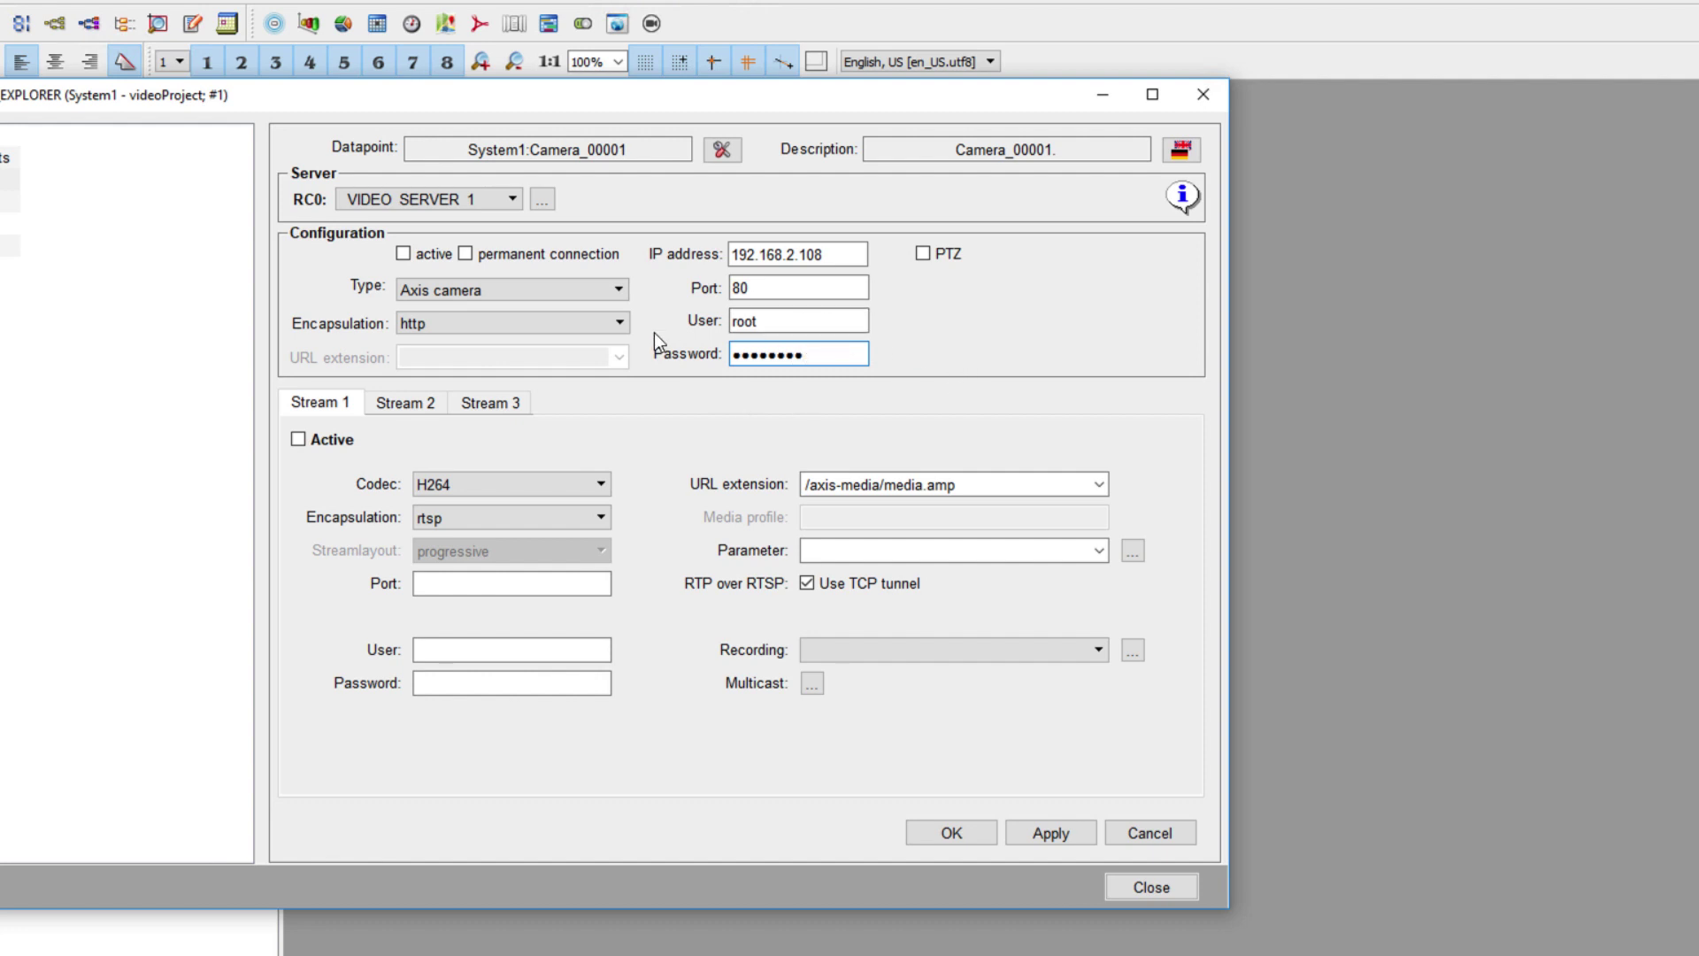
- Keep http encapsulation, enable PTZ and mark the camera active, leaving permanent connection off
left_click(619, 324)
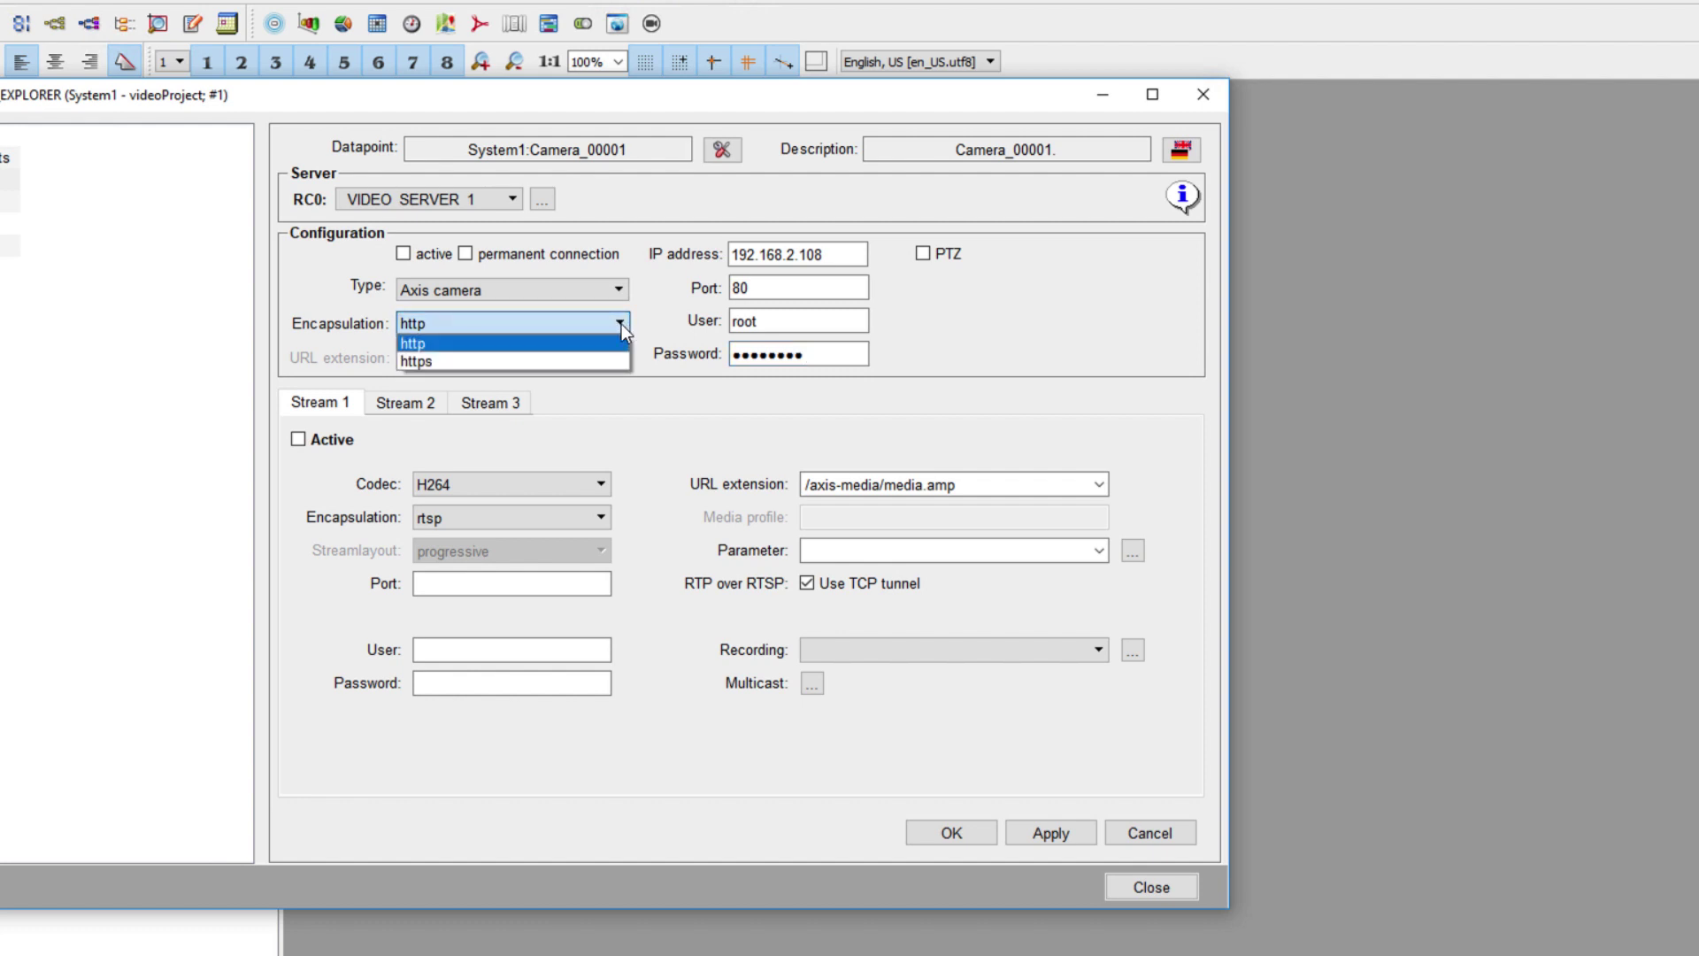
left_click(621, 324)
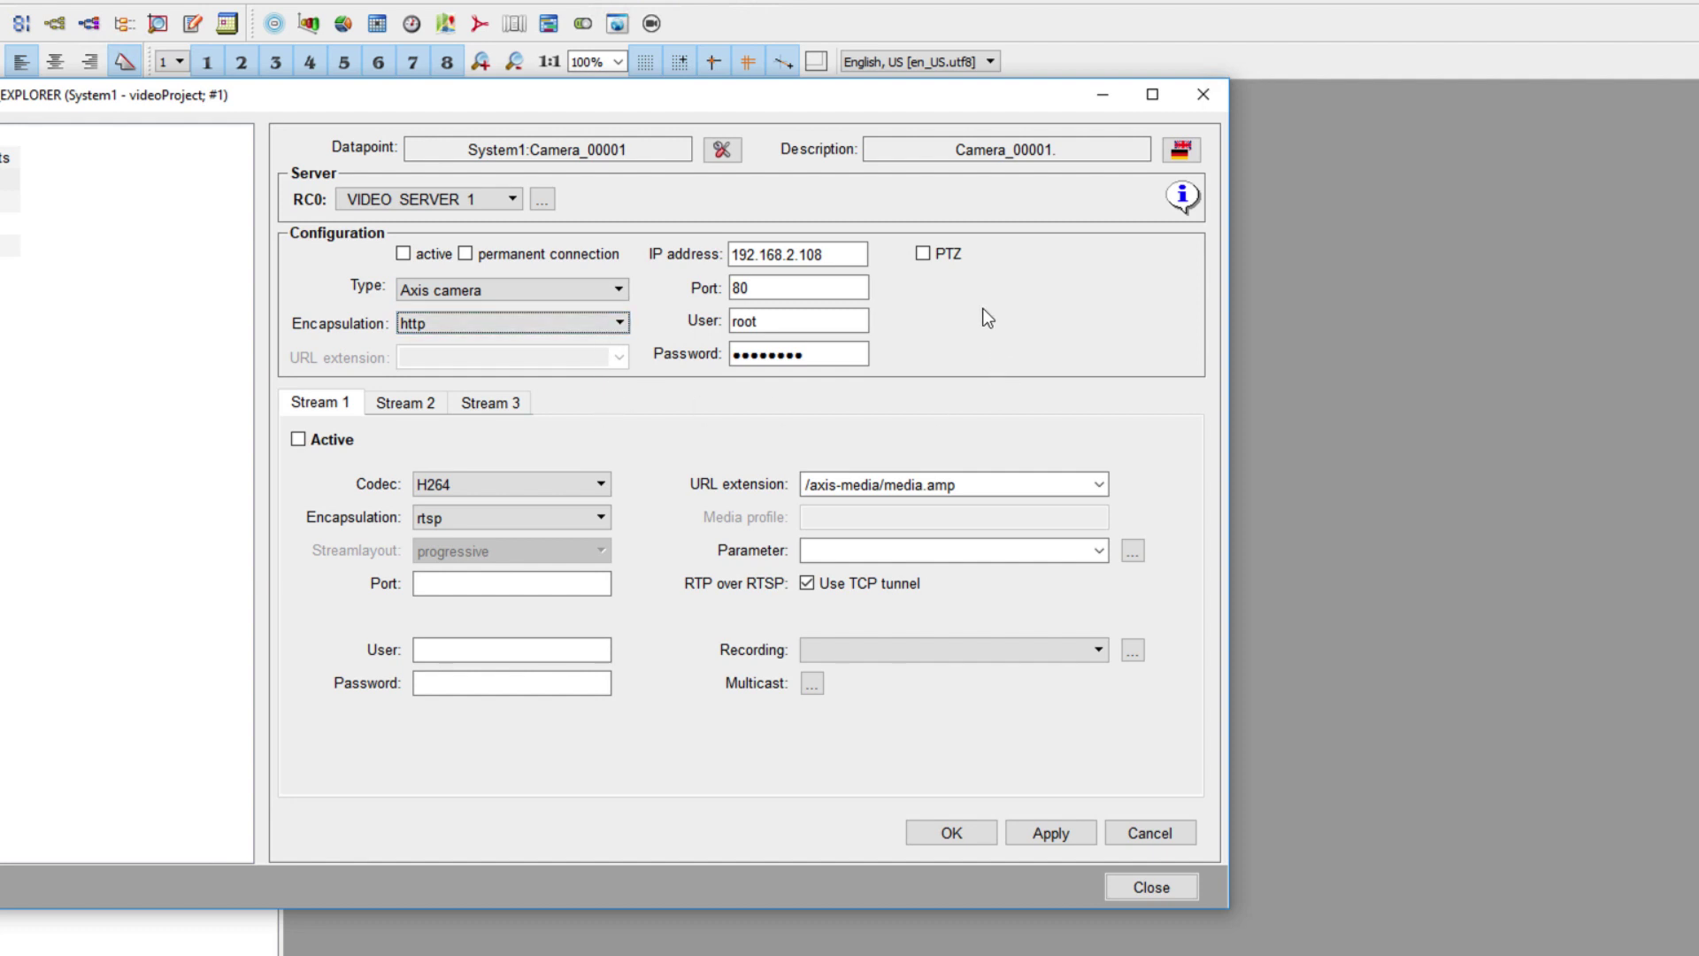
left_click(922, 256)
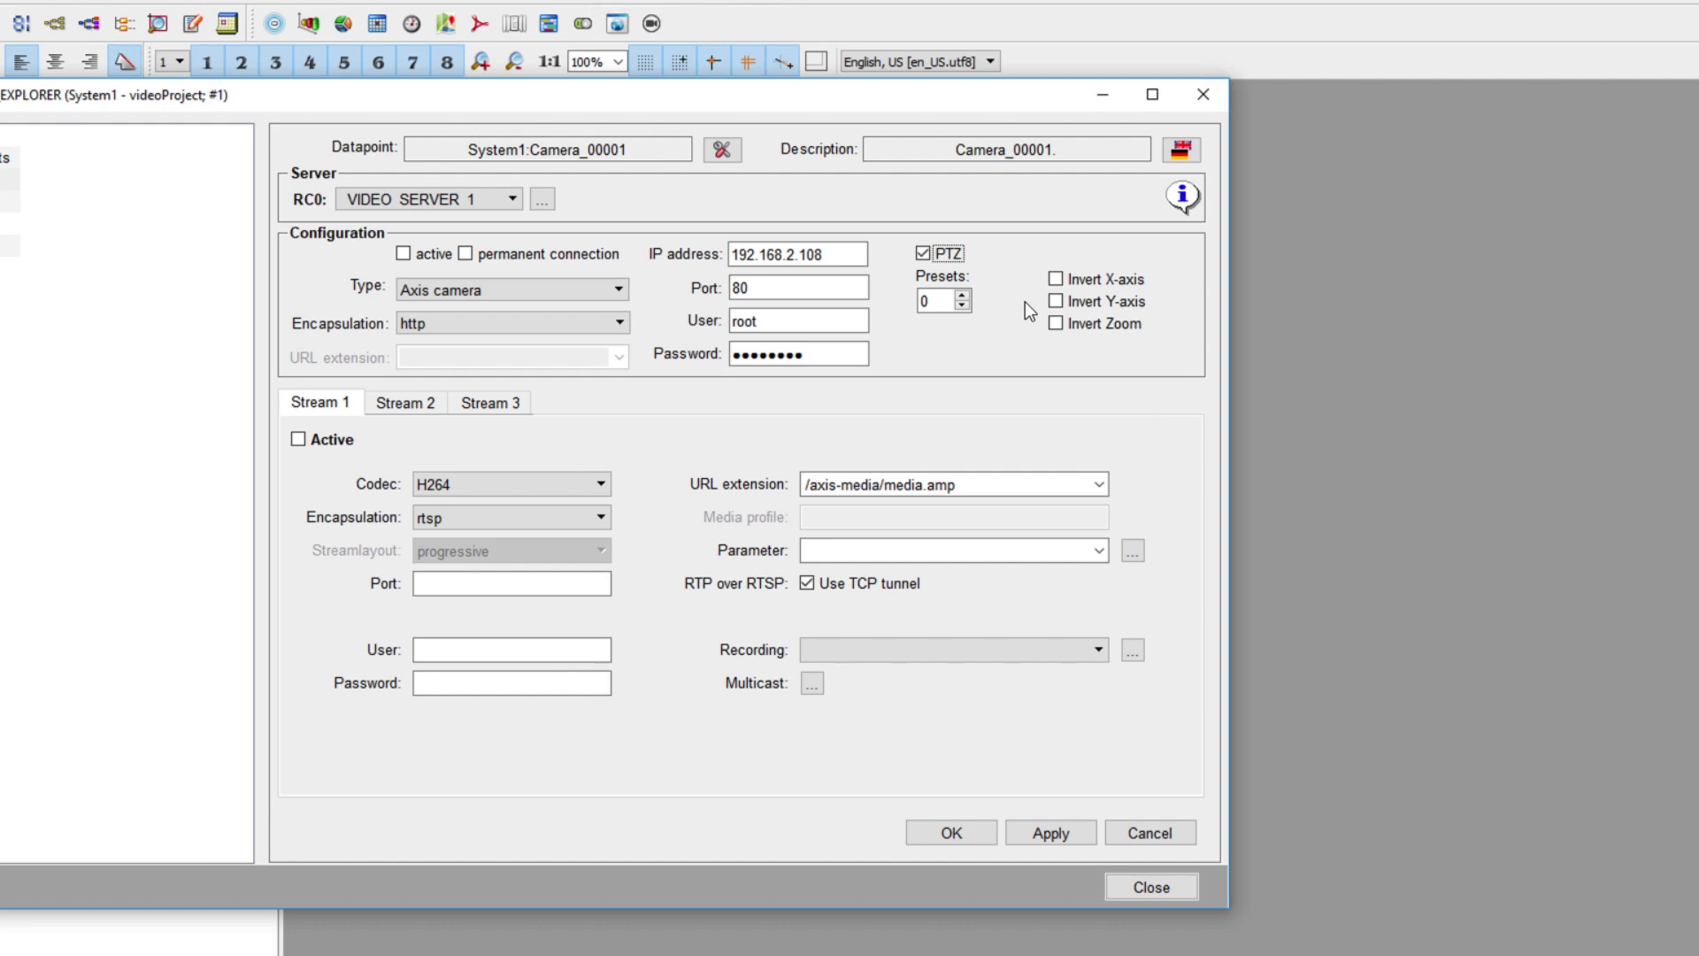
left_click(403, 257)
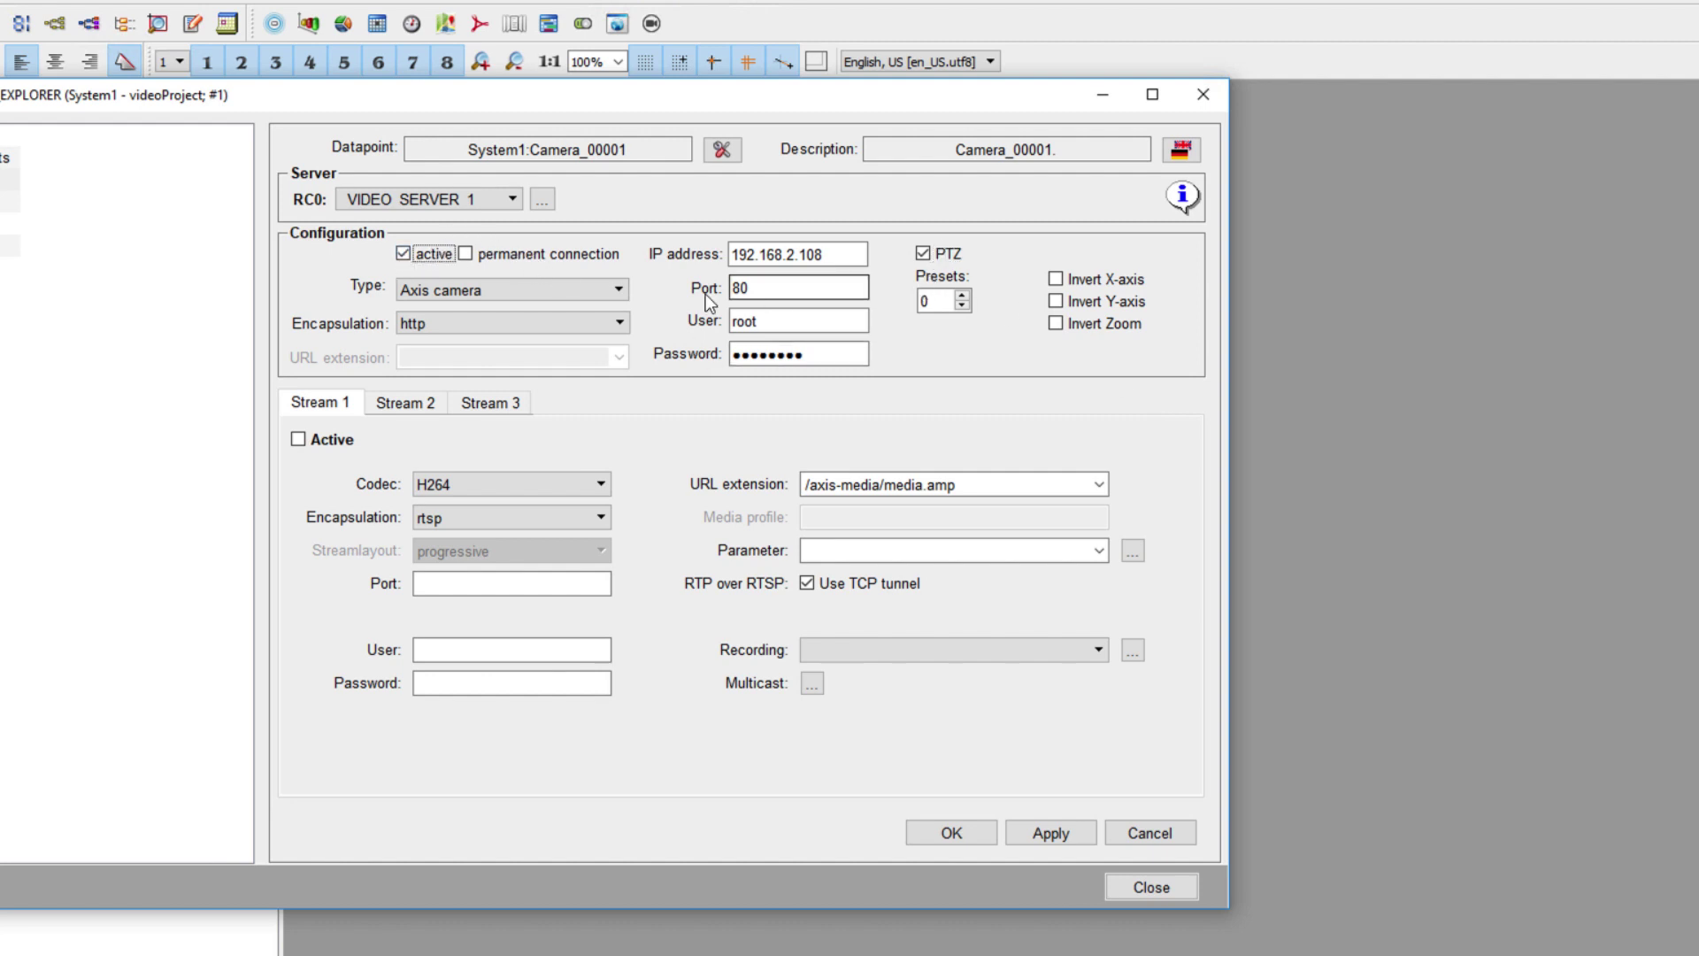
left_click(467, 255)
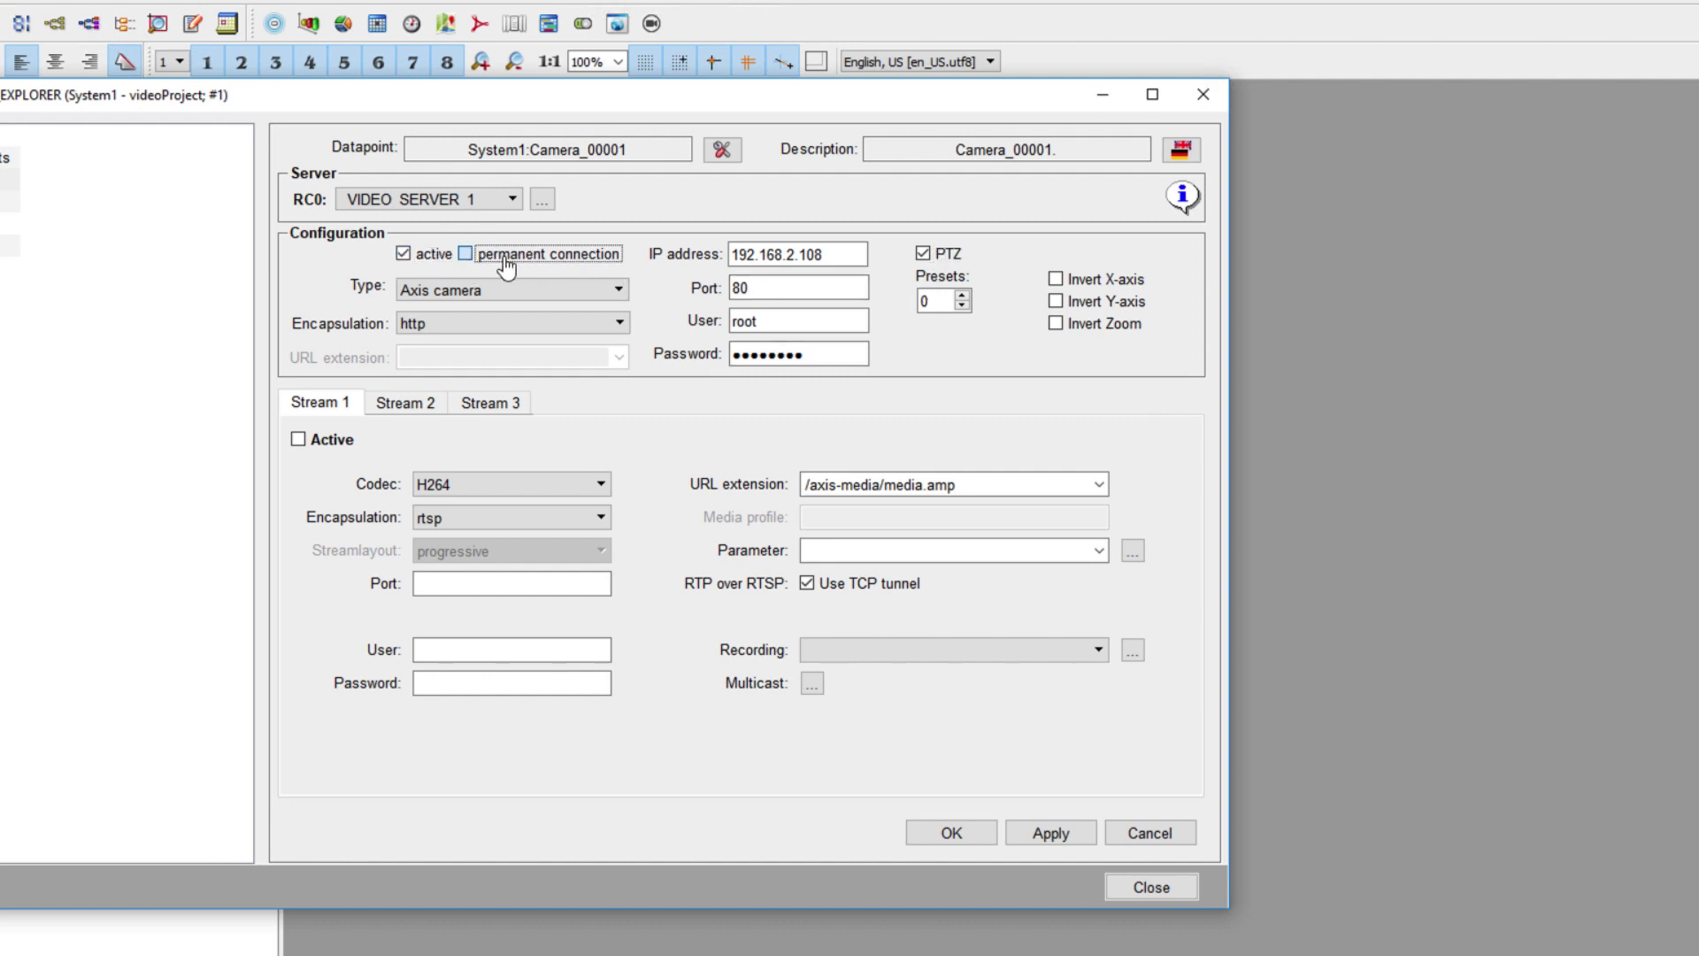
left_click(465, 259)
- Activate stream 1 with MJPEG codec, http encapsulation and port 80
left_click(301, 439)
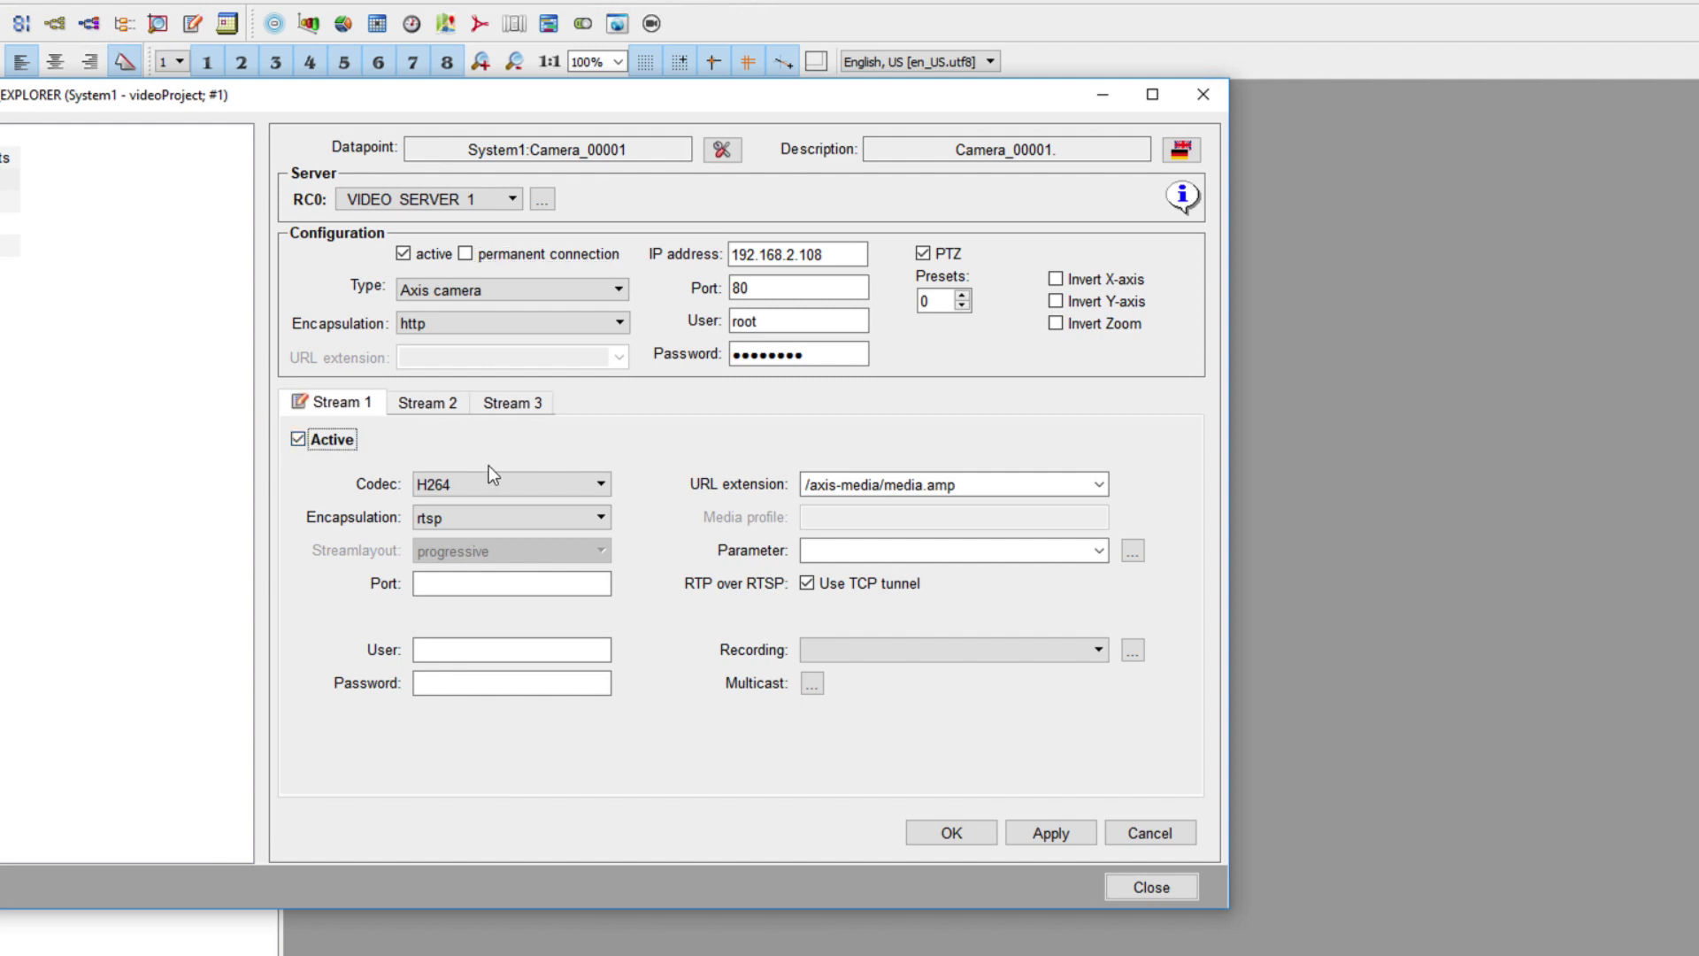
left_click(602, 484)
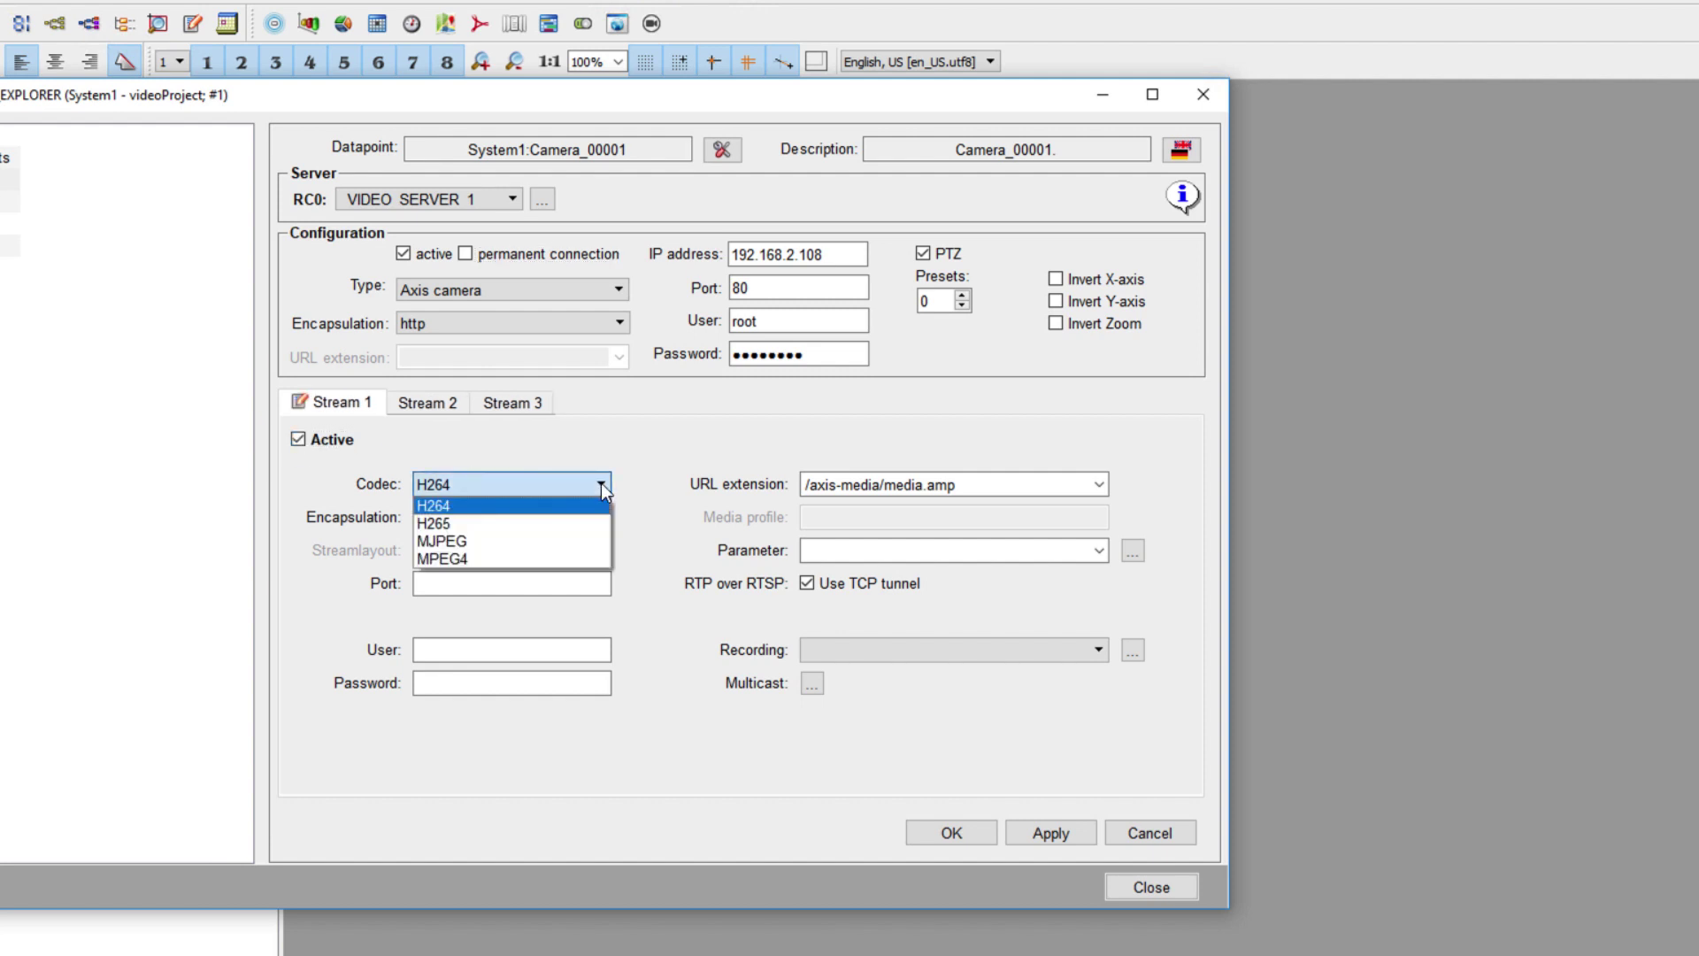
left_click(579, 541)
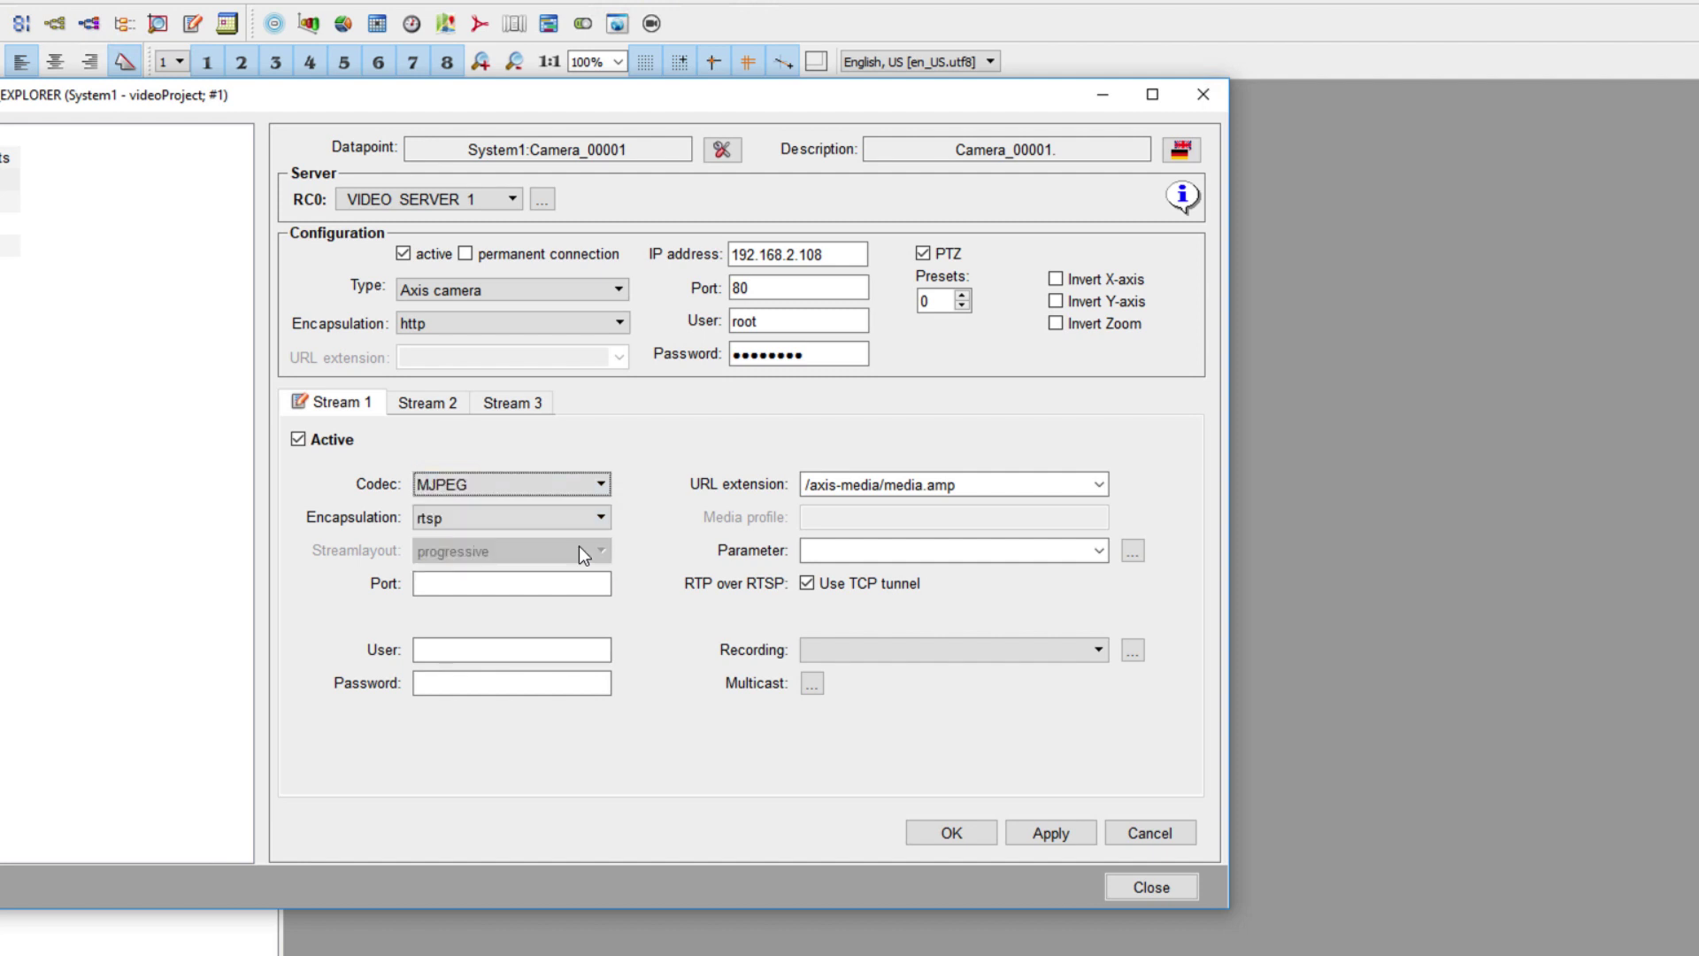
left_click(597, 520)
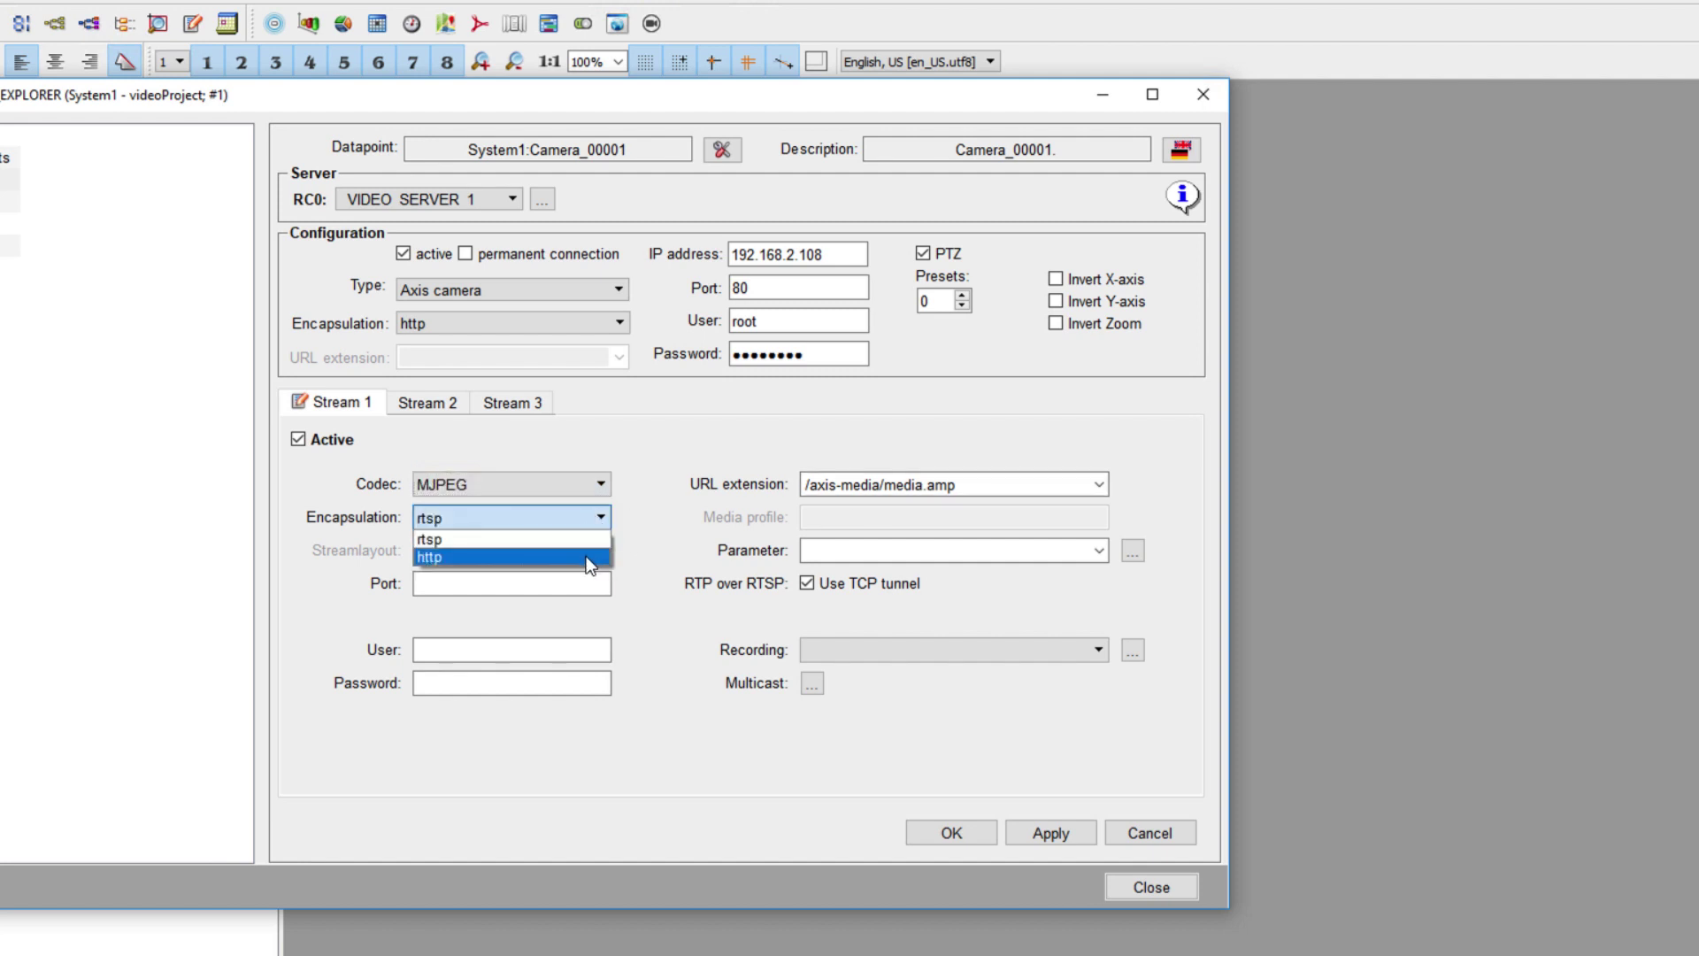
left_click(585, 556)
left_click(582, 584)
type("80")
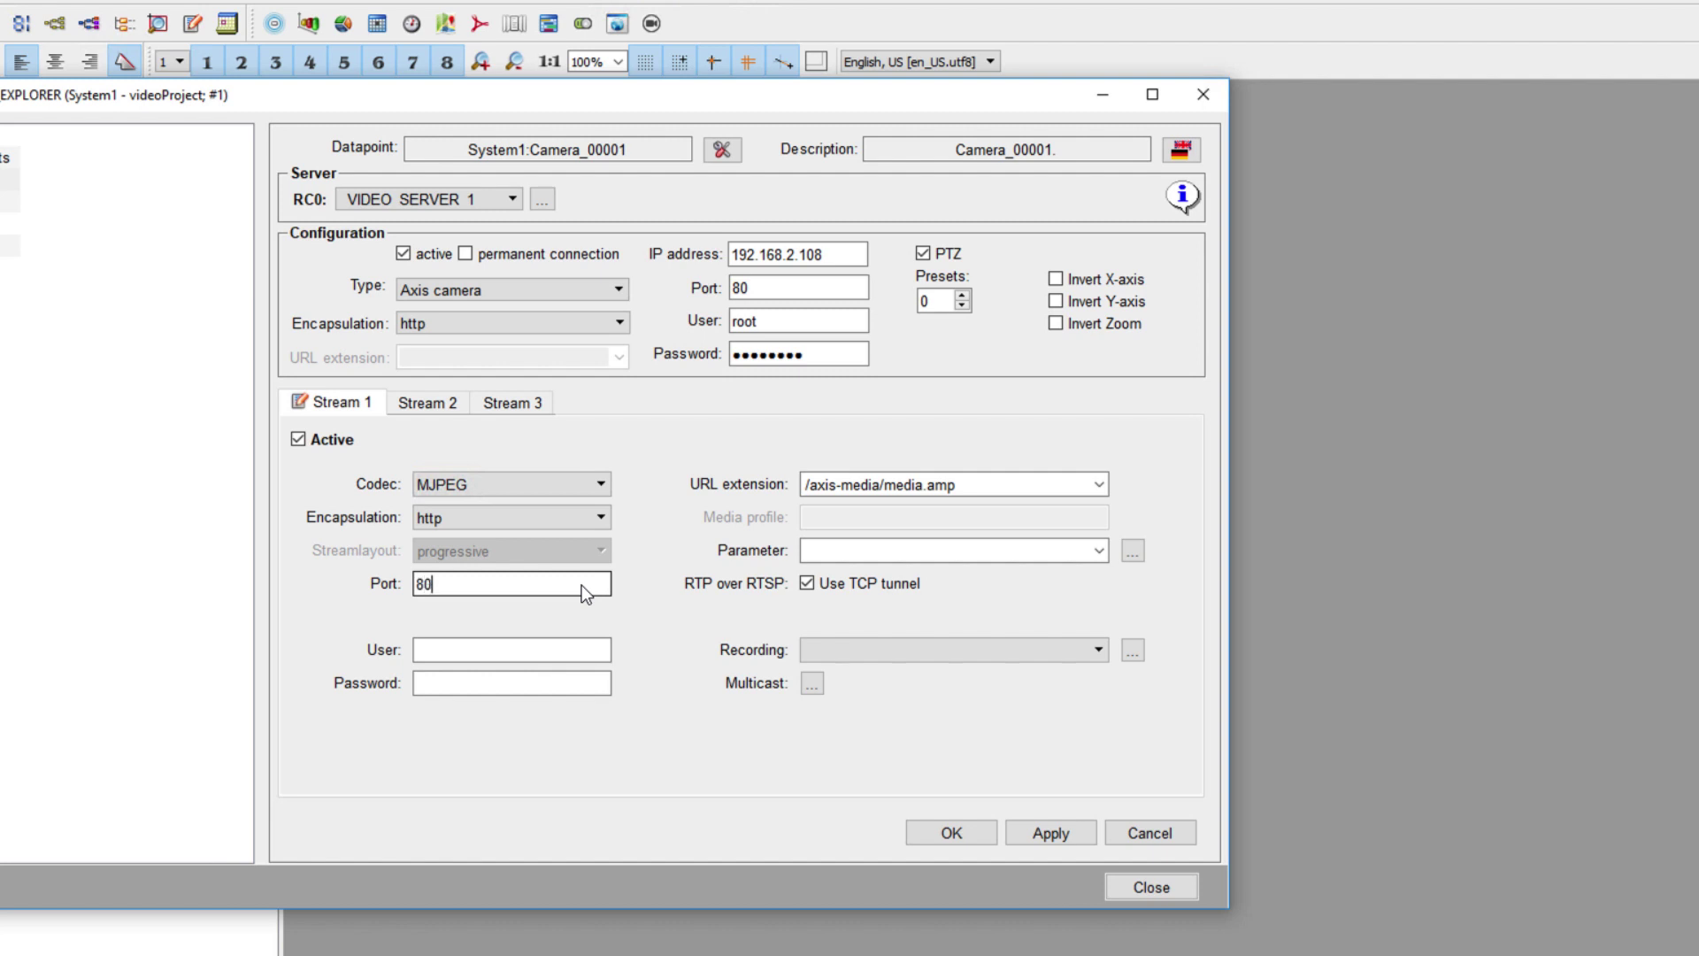
- Set stream URL /mjpg/video.mjpg, enter the stream credentials, then apply and confirm with OK
left_click(1098, 484)
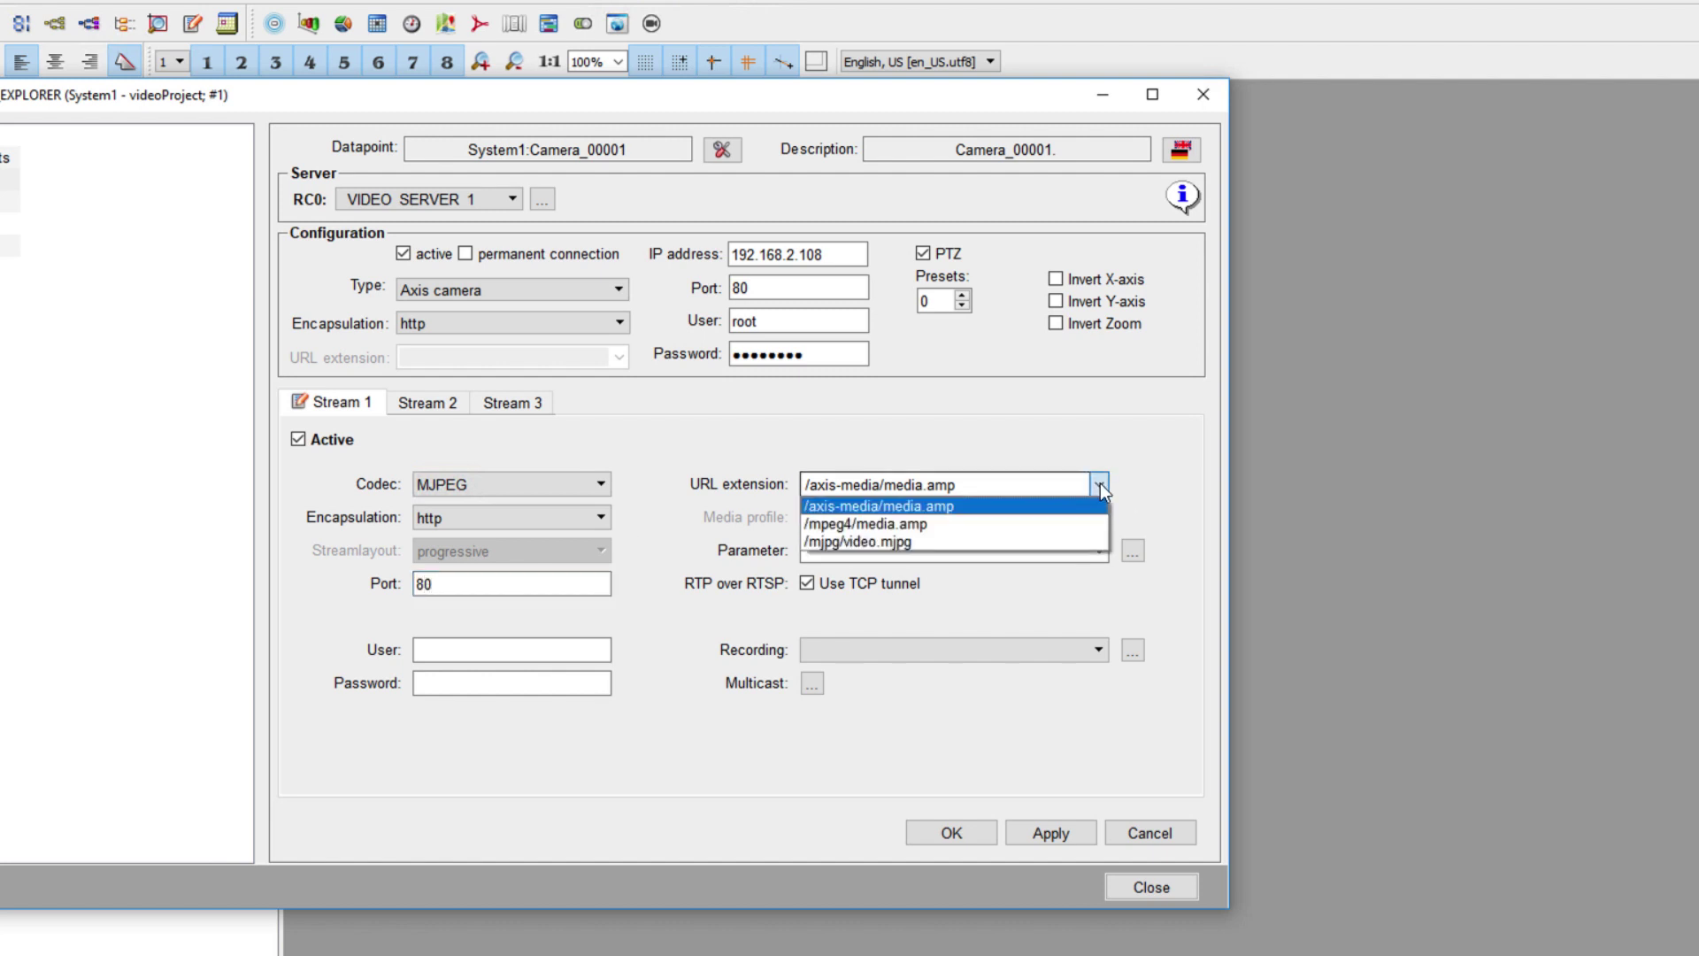
left_click(995, 542)
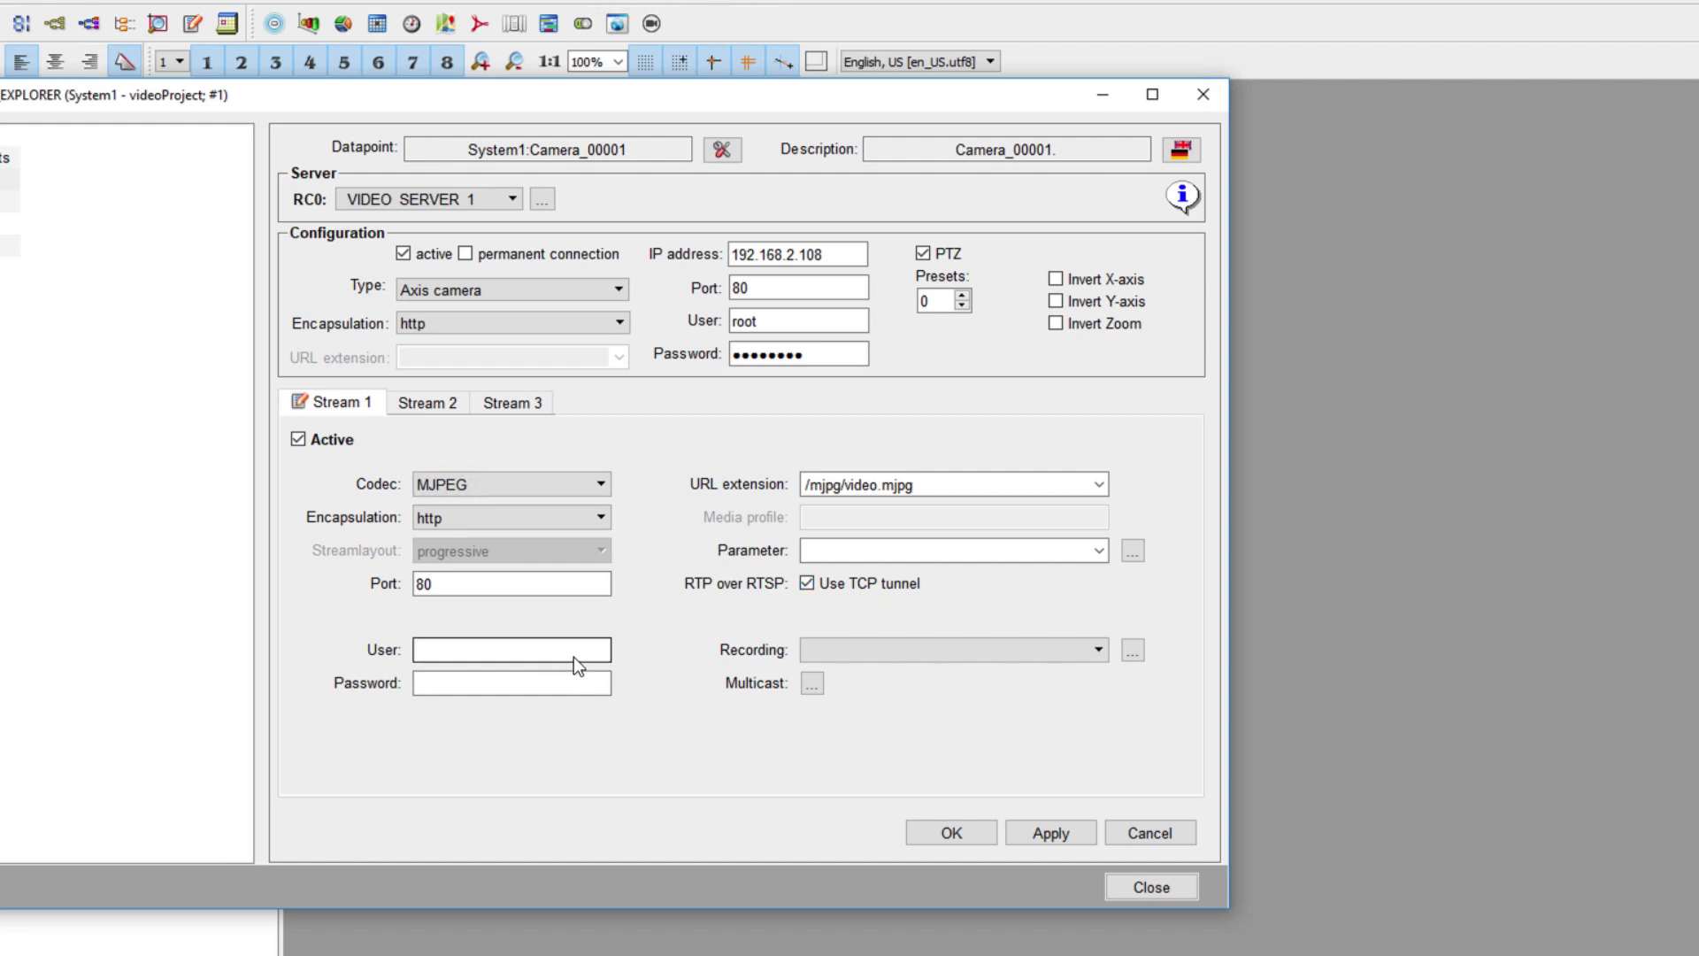
type("root")
key("Tab")
type("password")
left_click(1036, 837)
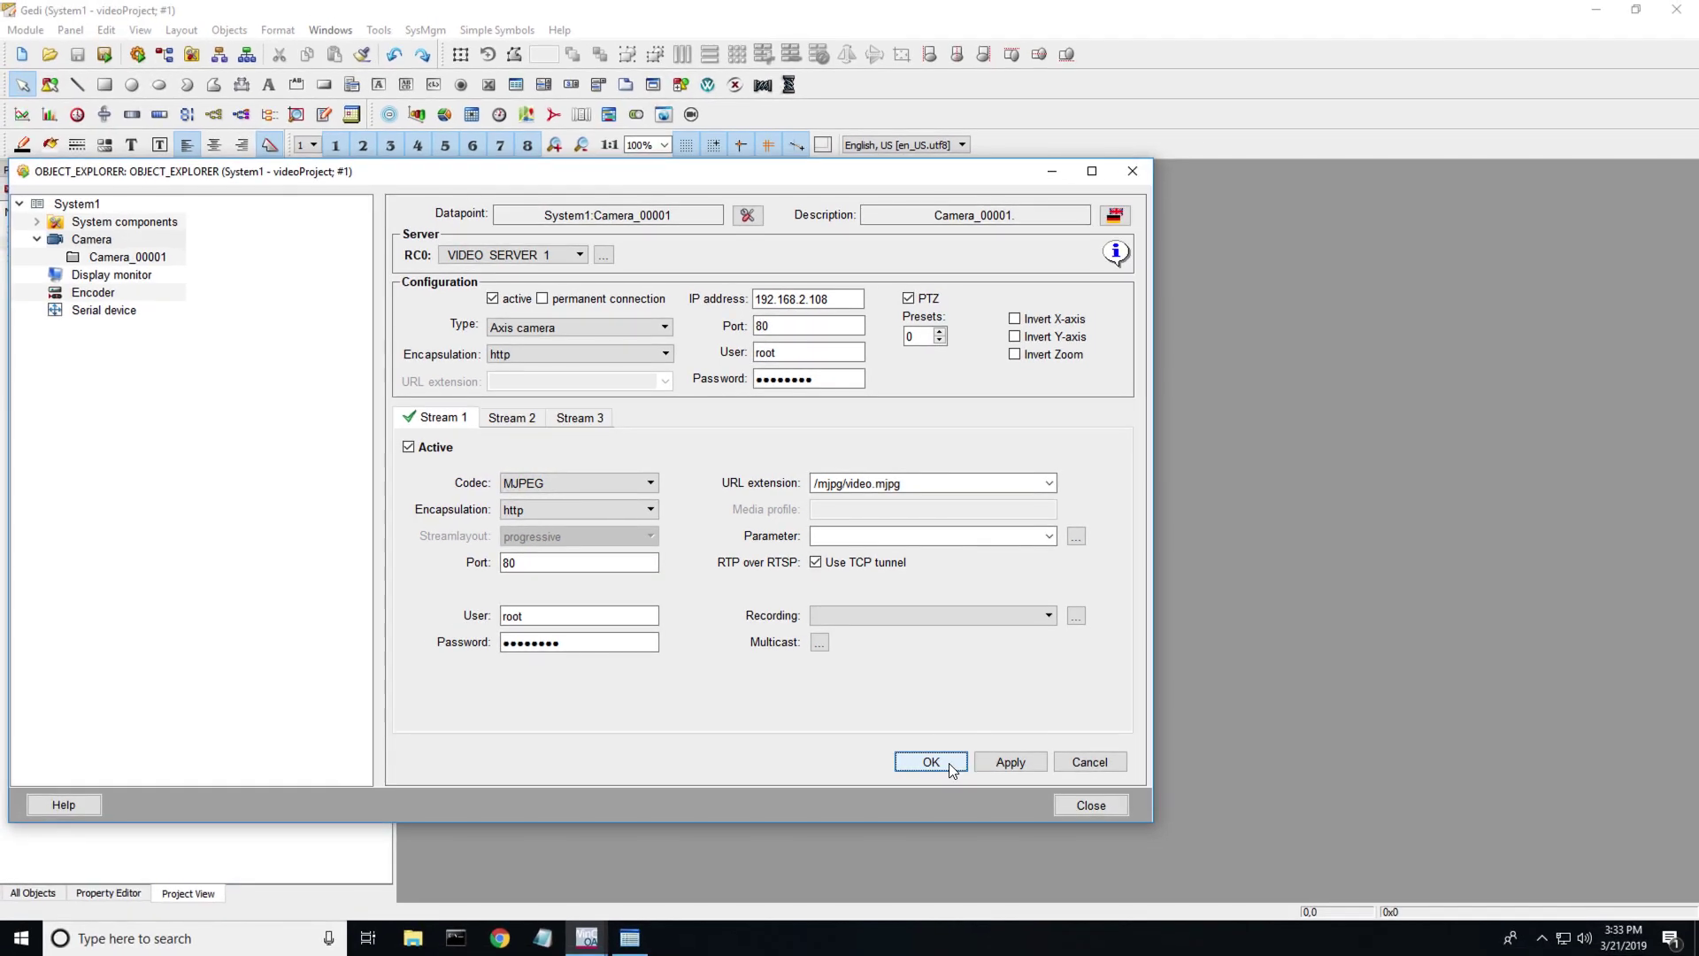
left_click(951, 833)
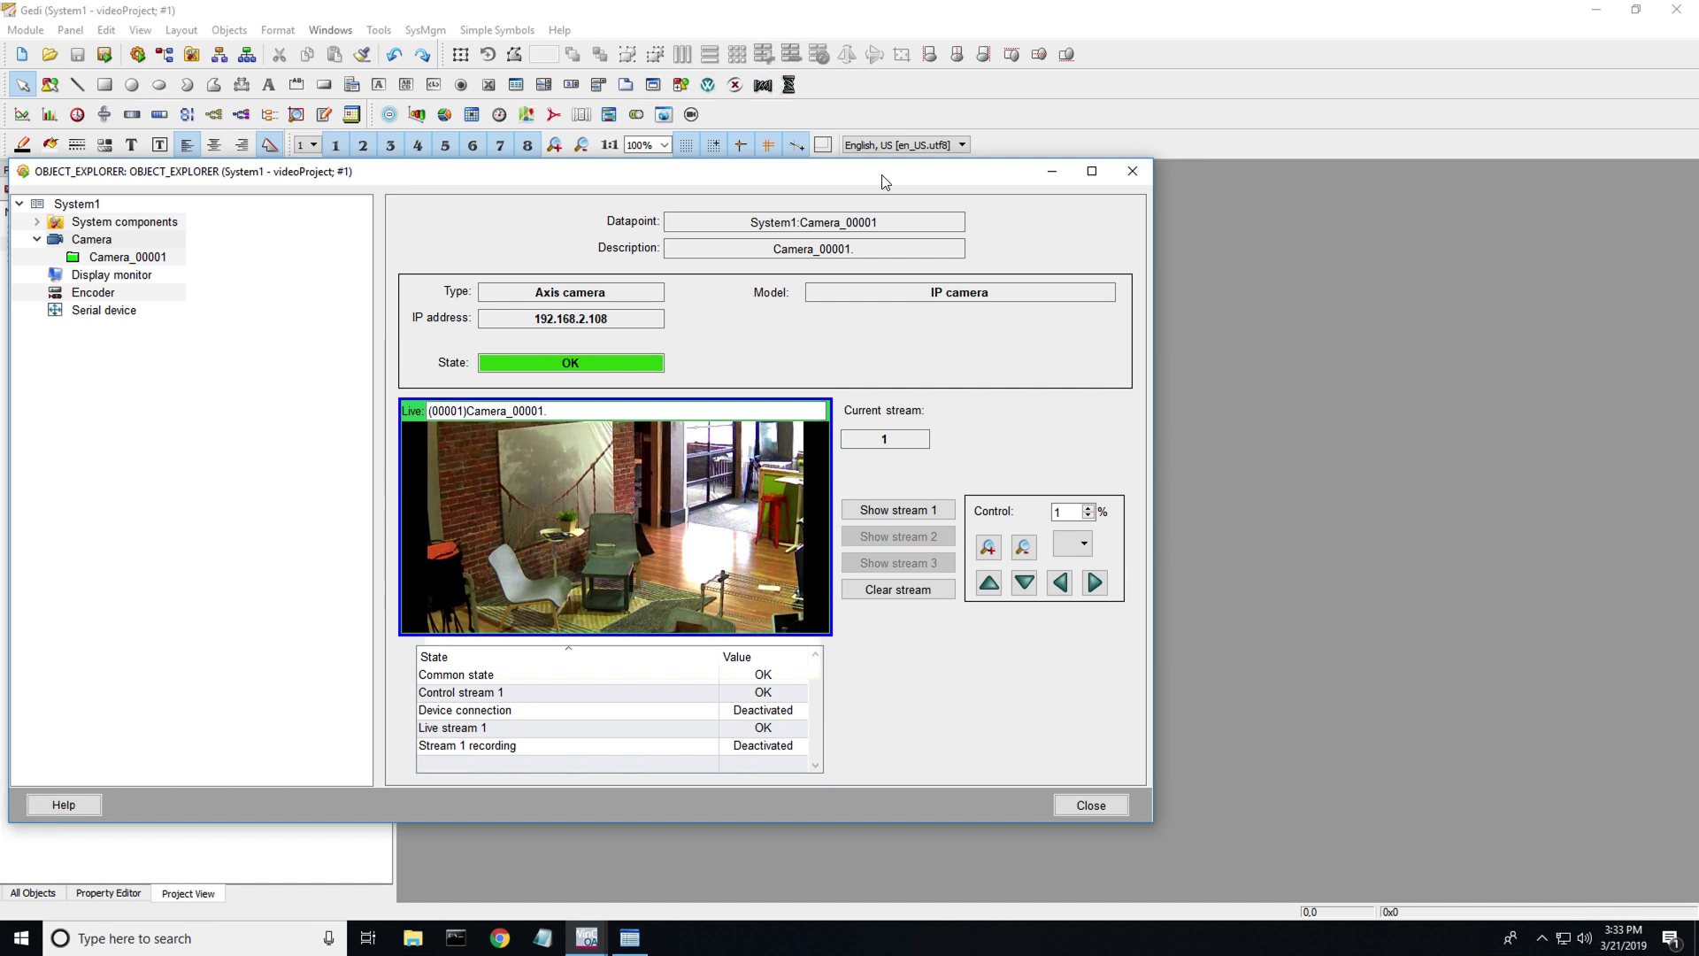
- Pan Camera_00001 left and right, then zoom in on the chairs and back out
left_click(1059, 582)
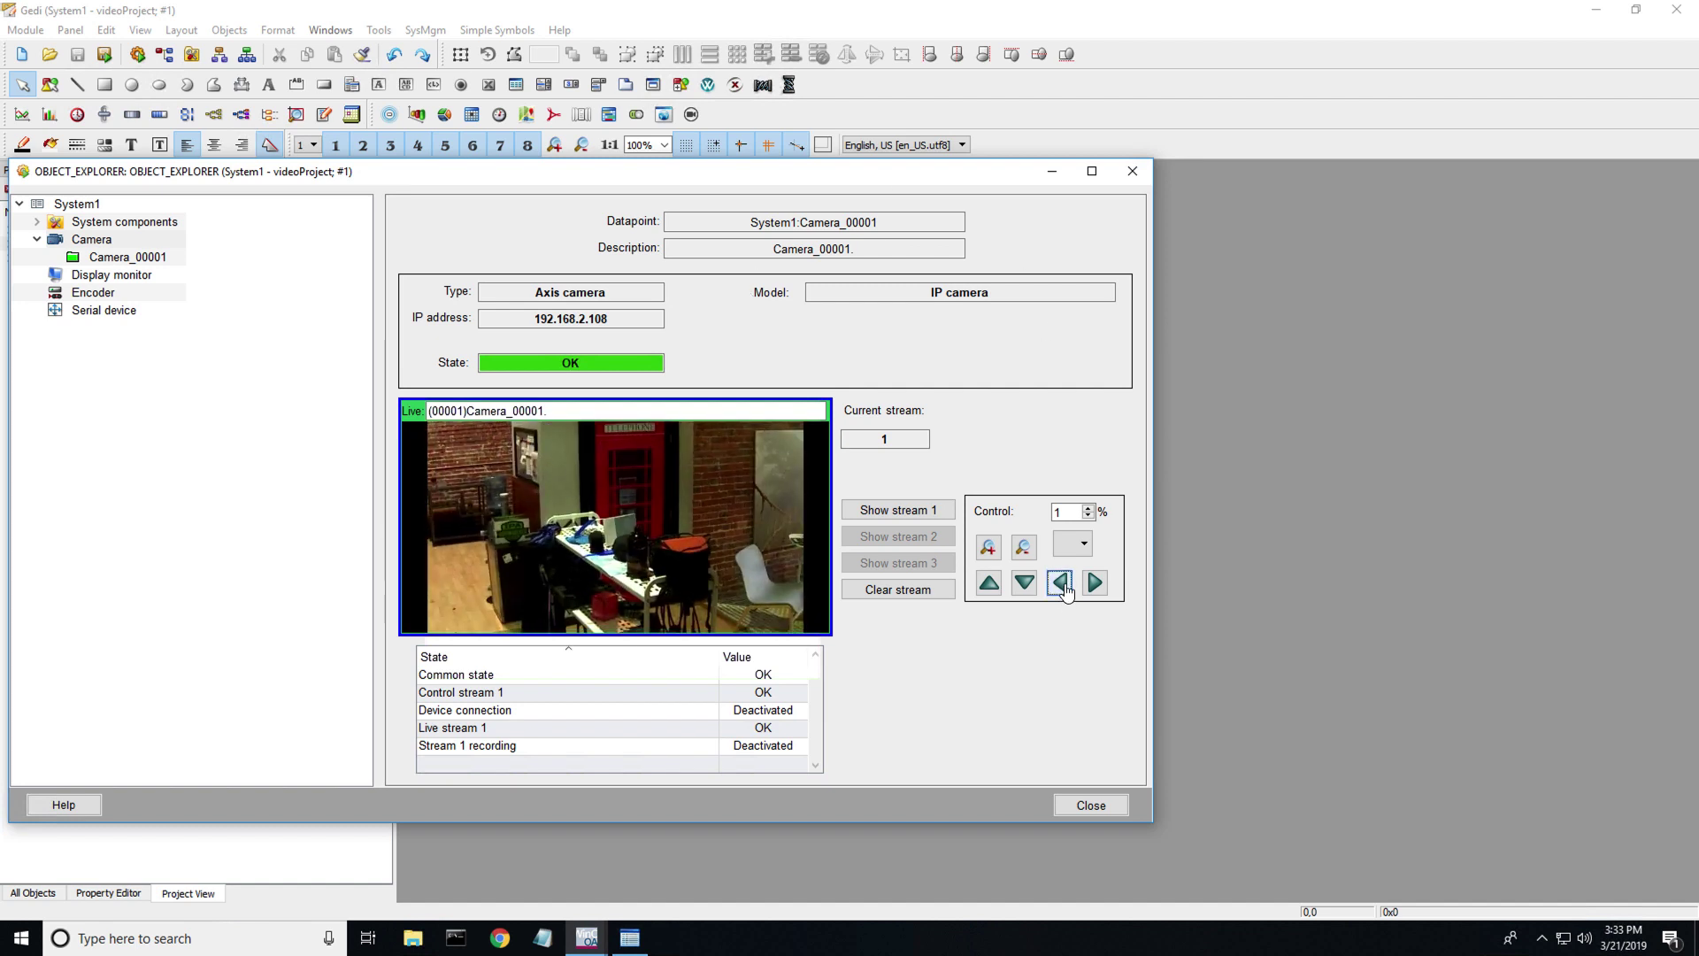
left_click(1094, 591)
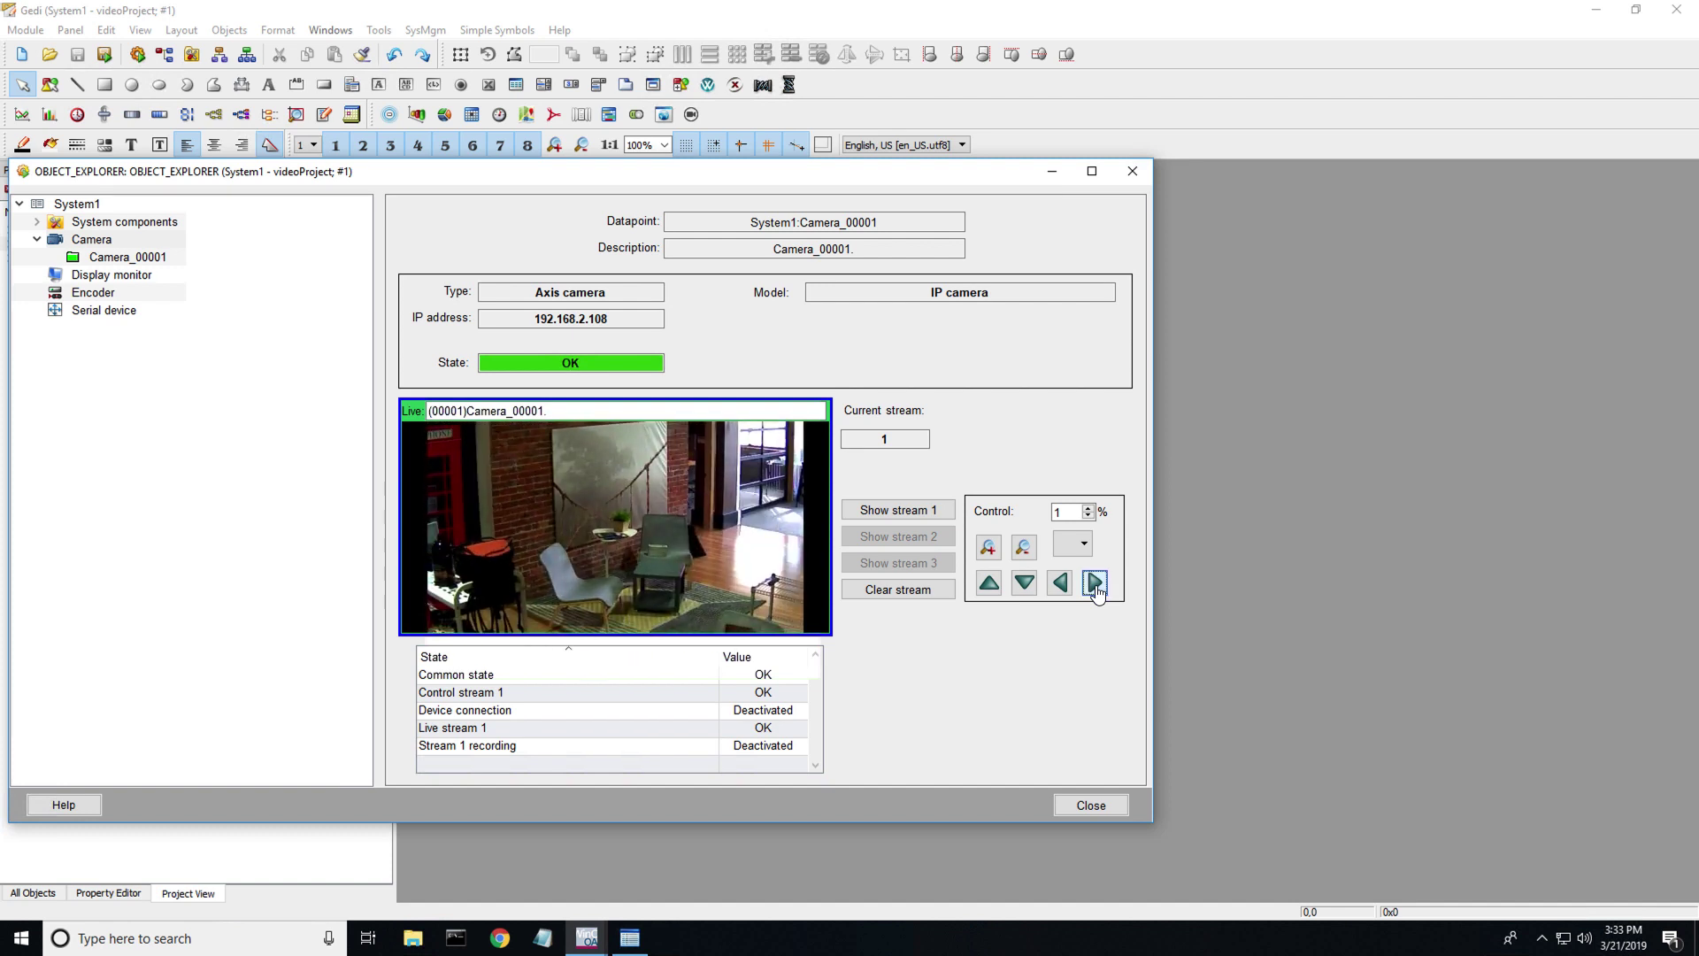
left_click(990, 549)
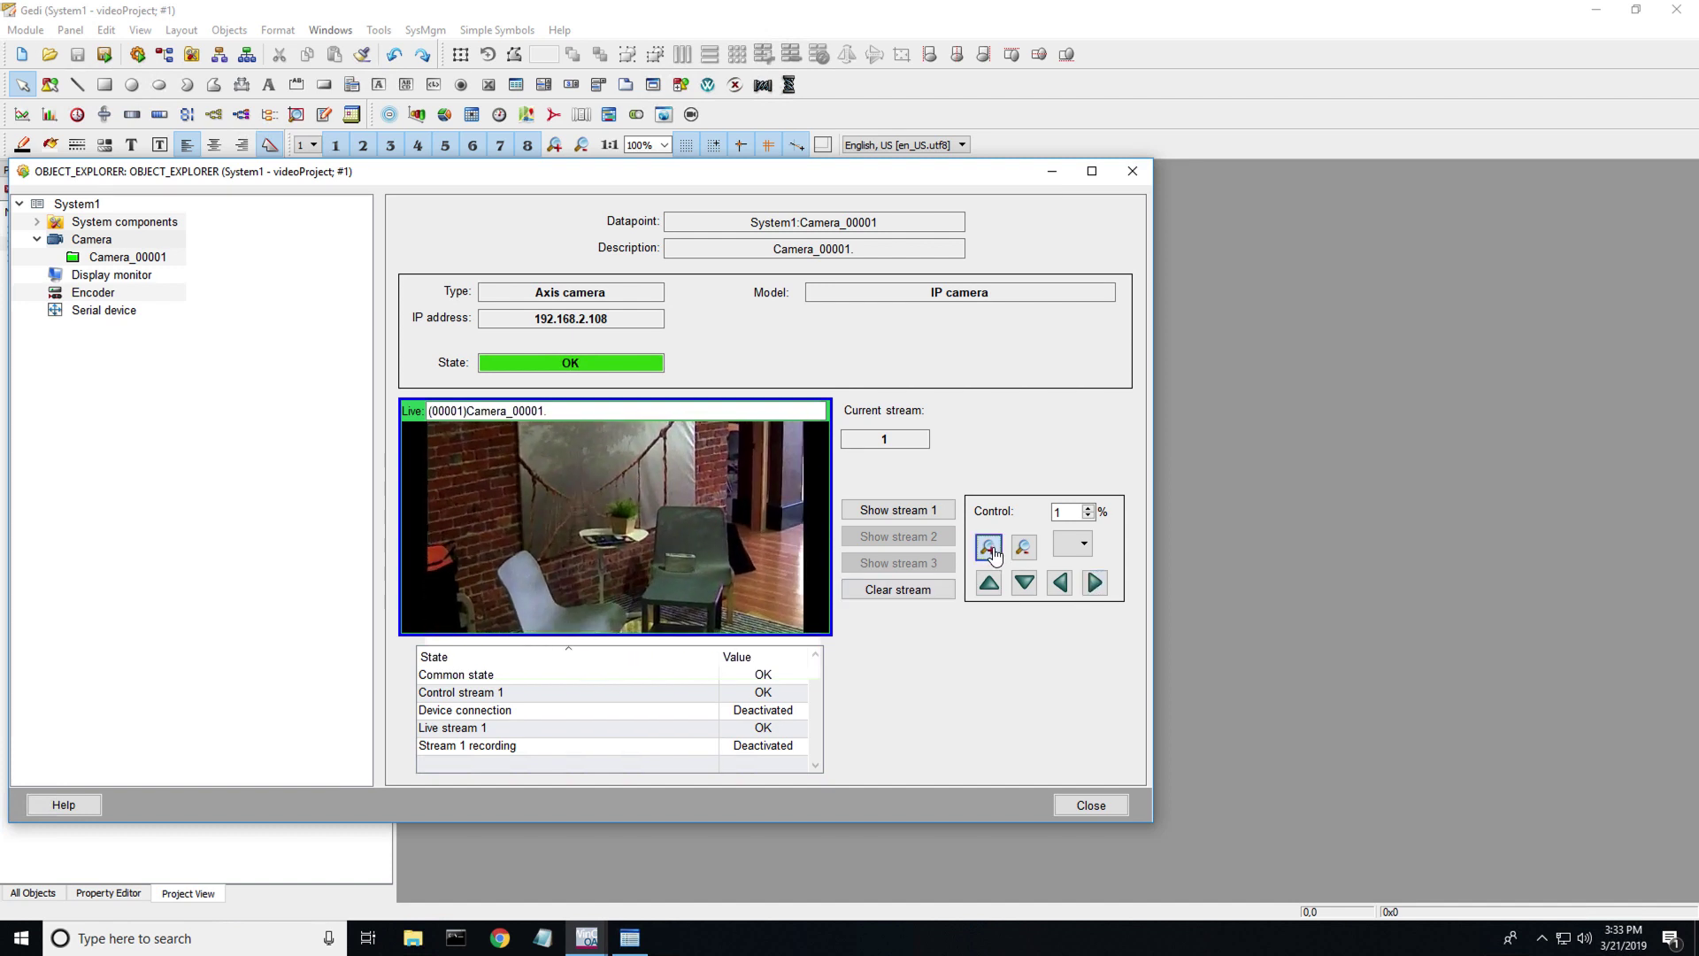
left_click(1024, 548)
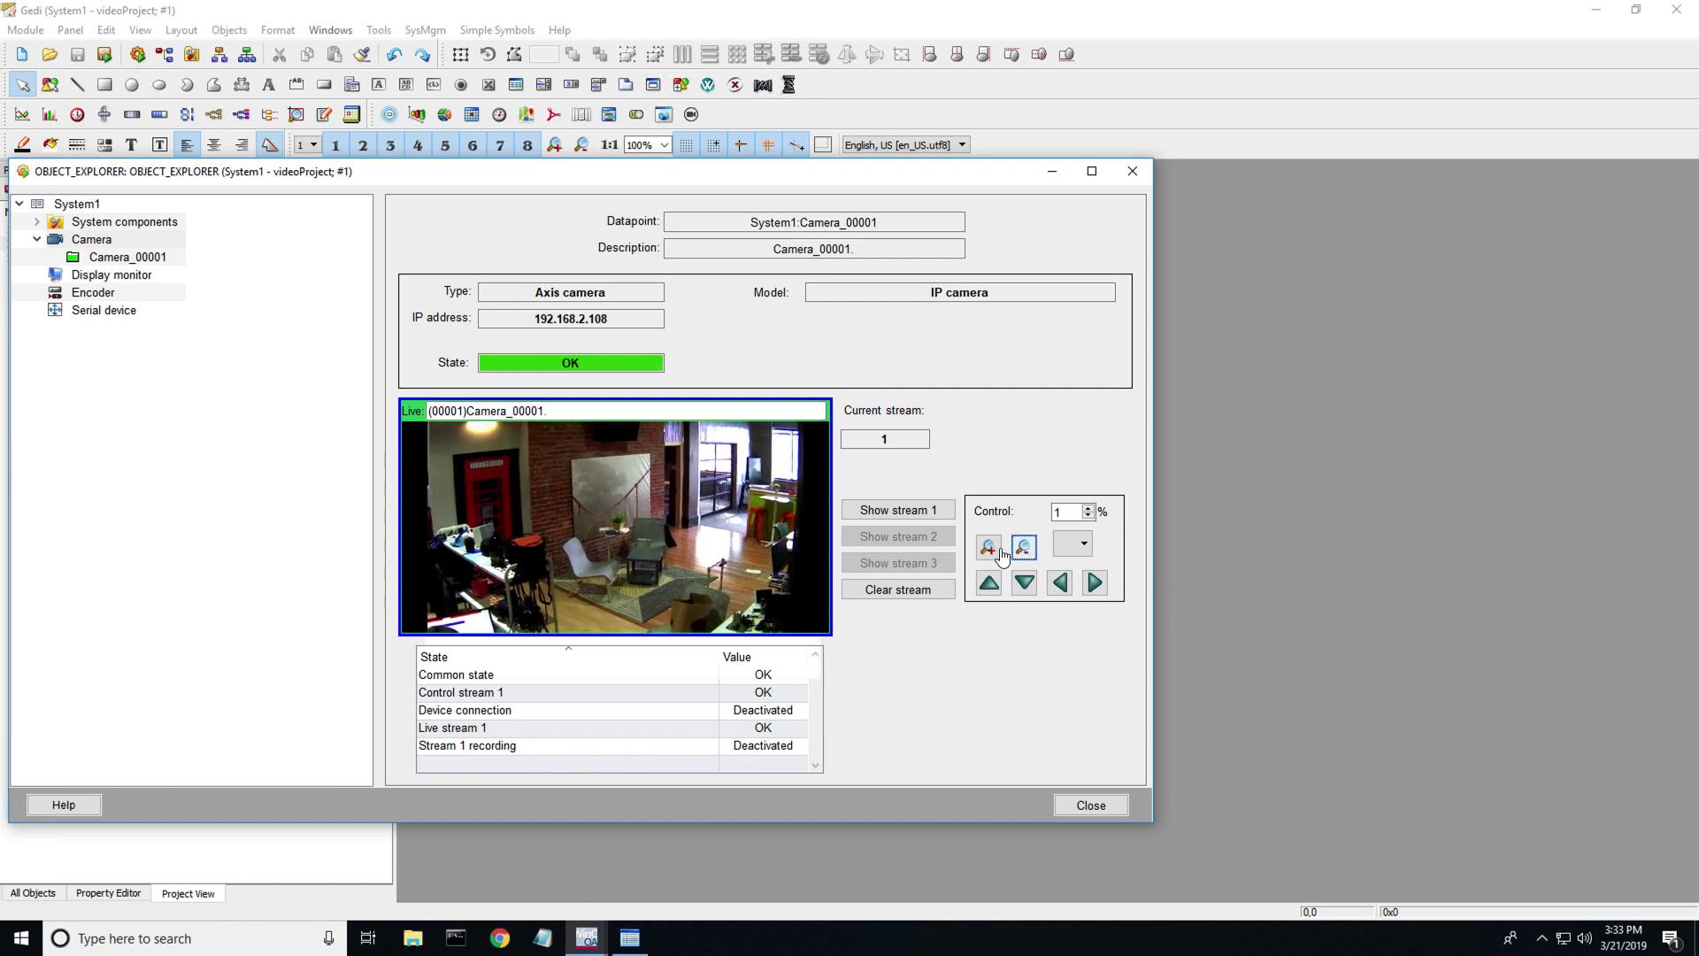
left_click(989, 549)
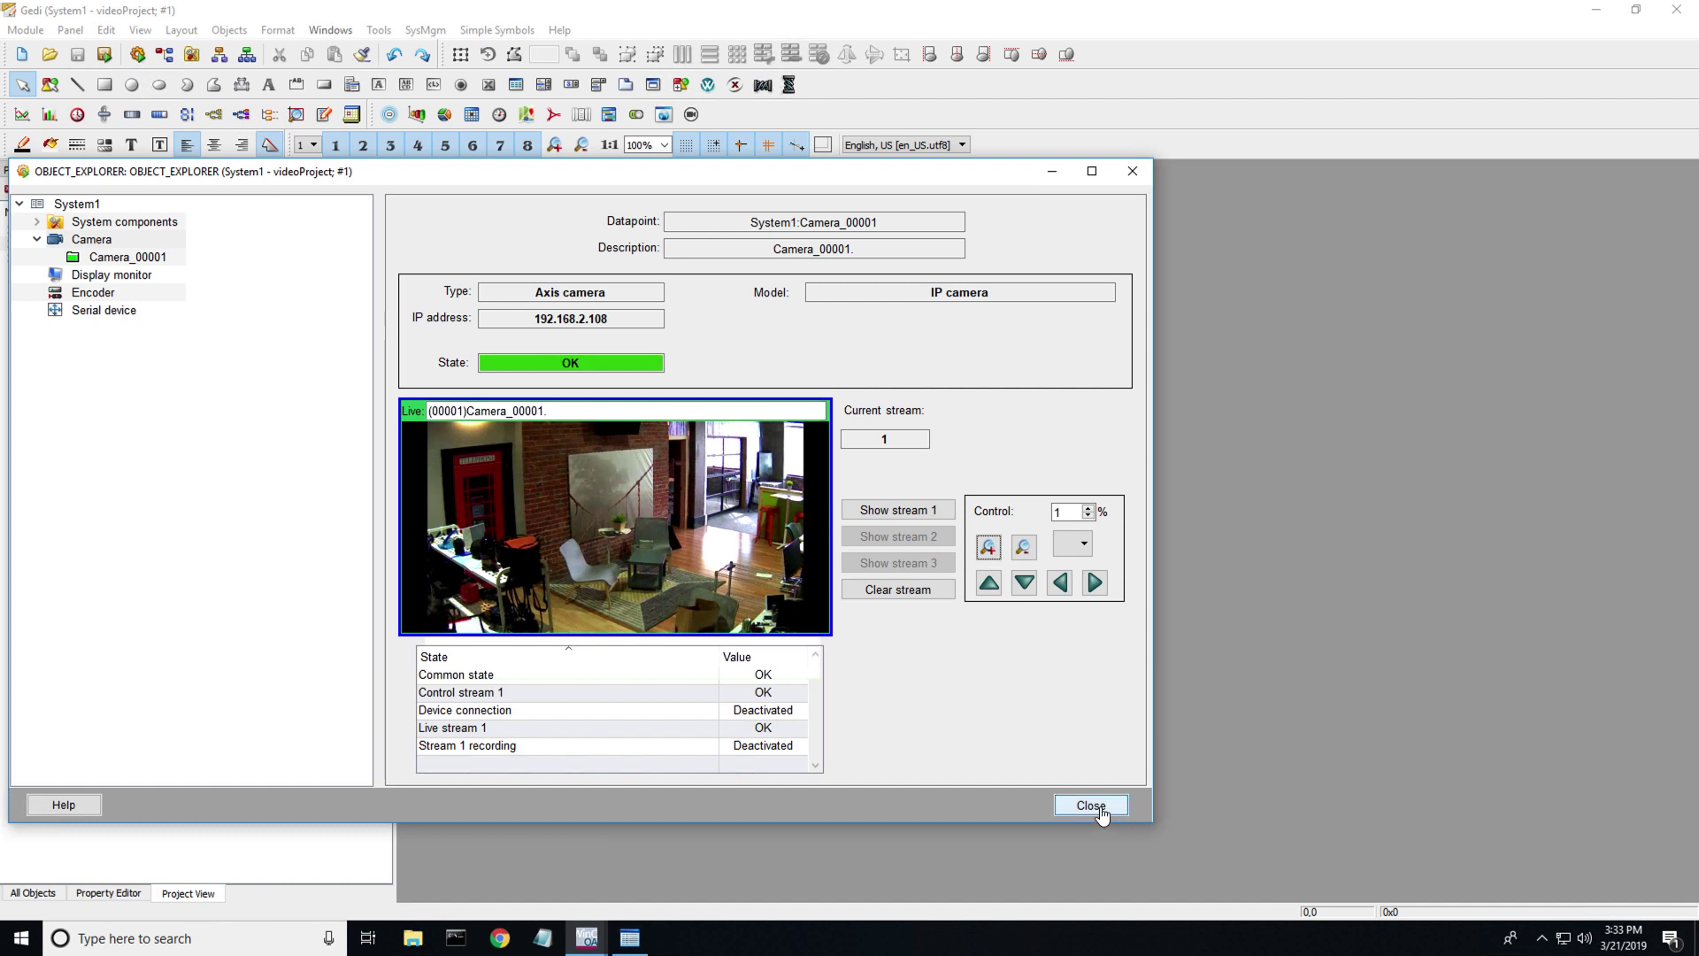
- Tilt the camera between the desk and brick wall, then pan right to the lounge chairs
left_click(1063, 588)
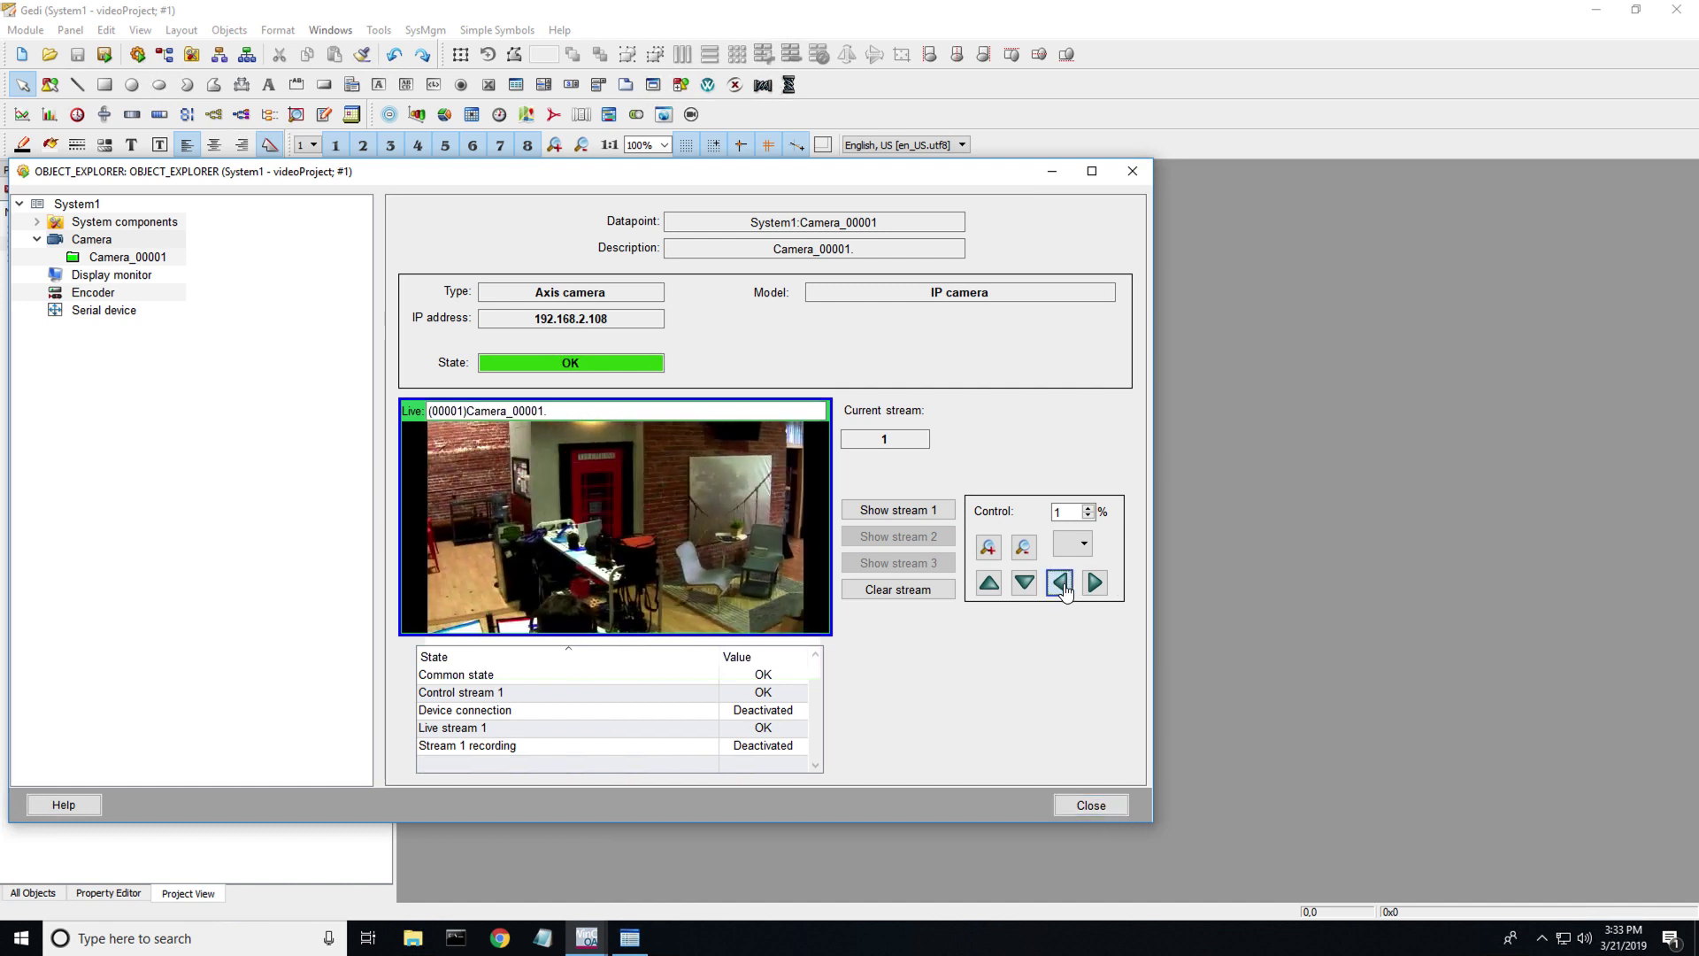
left_click(1025, 583)
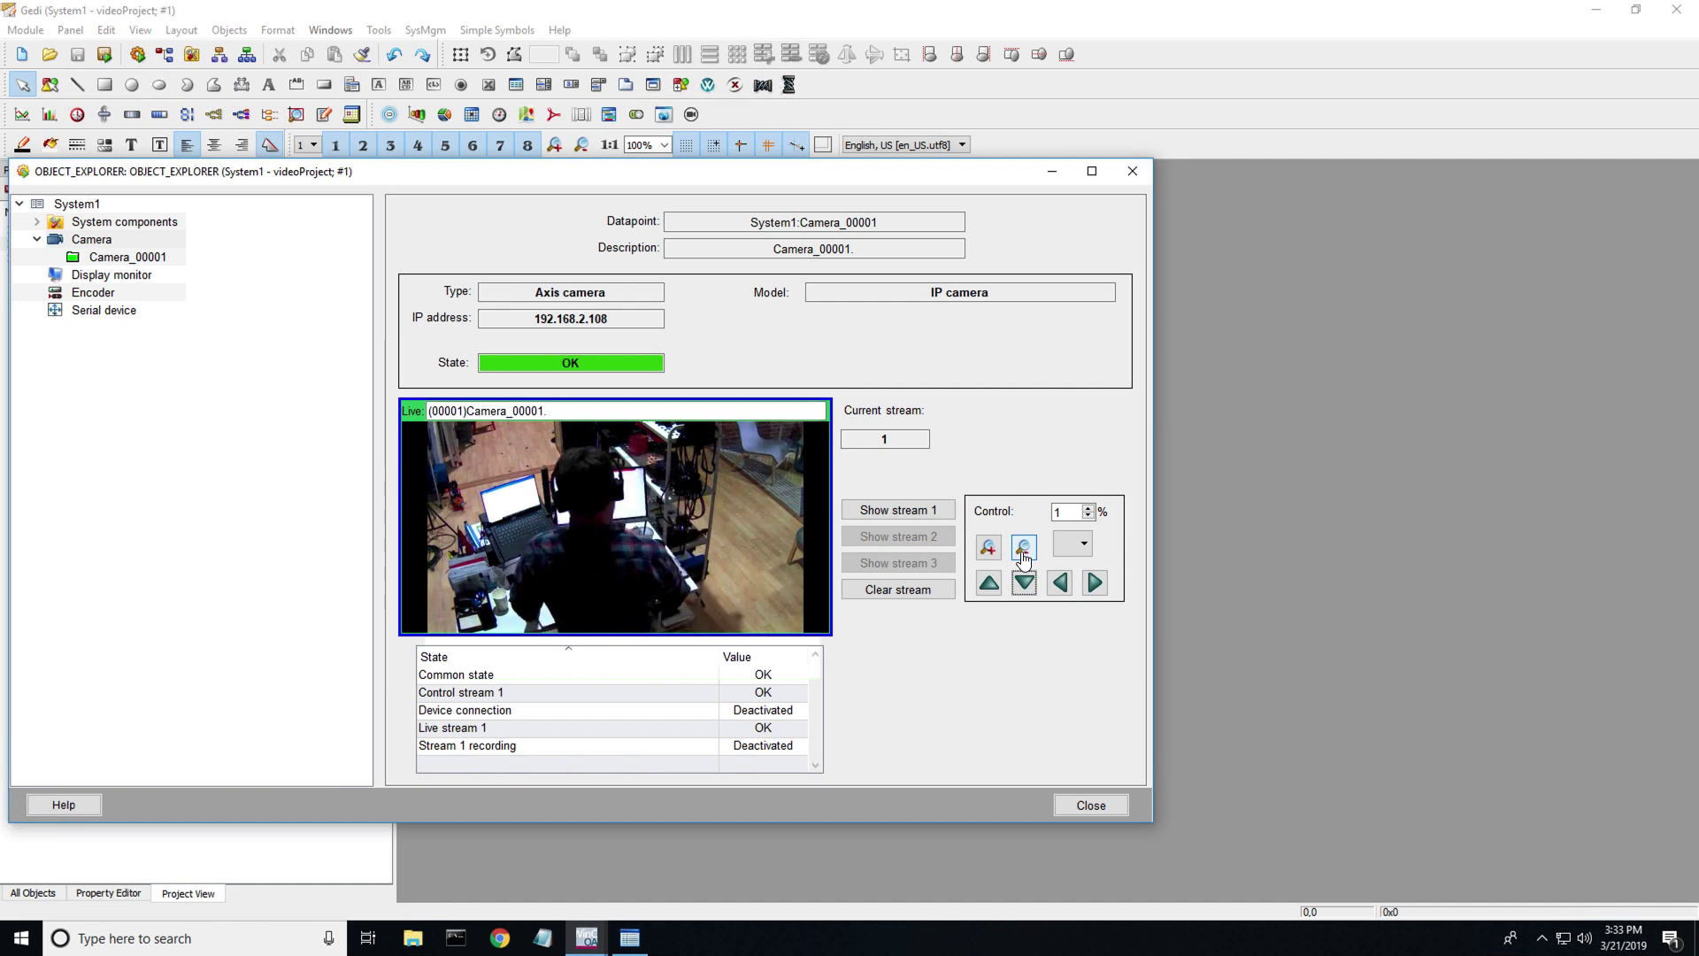
left_click(996, 584)
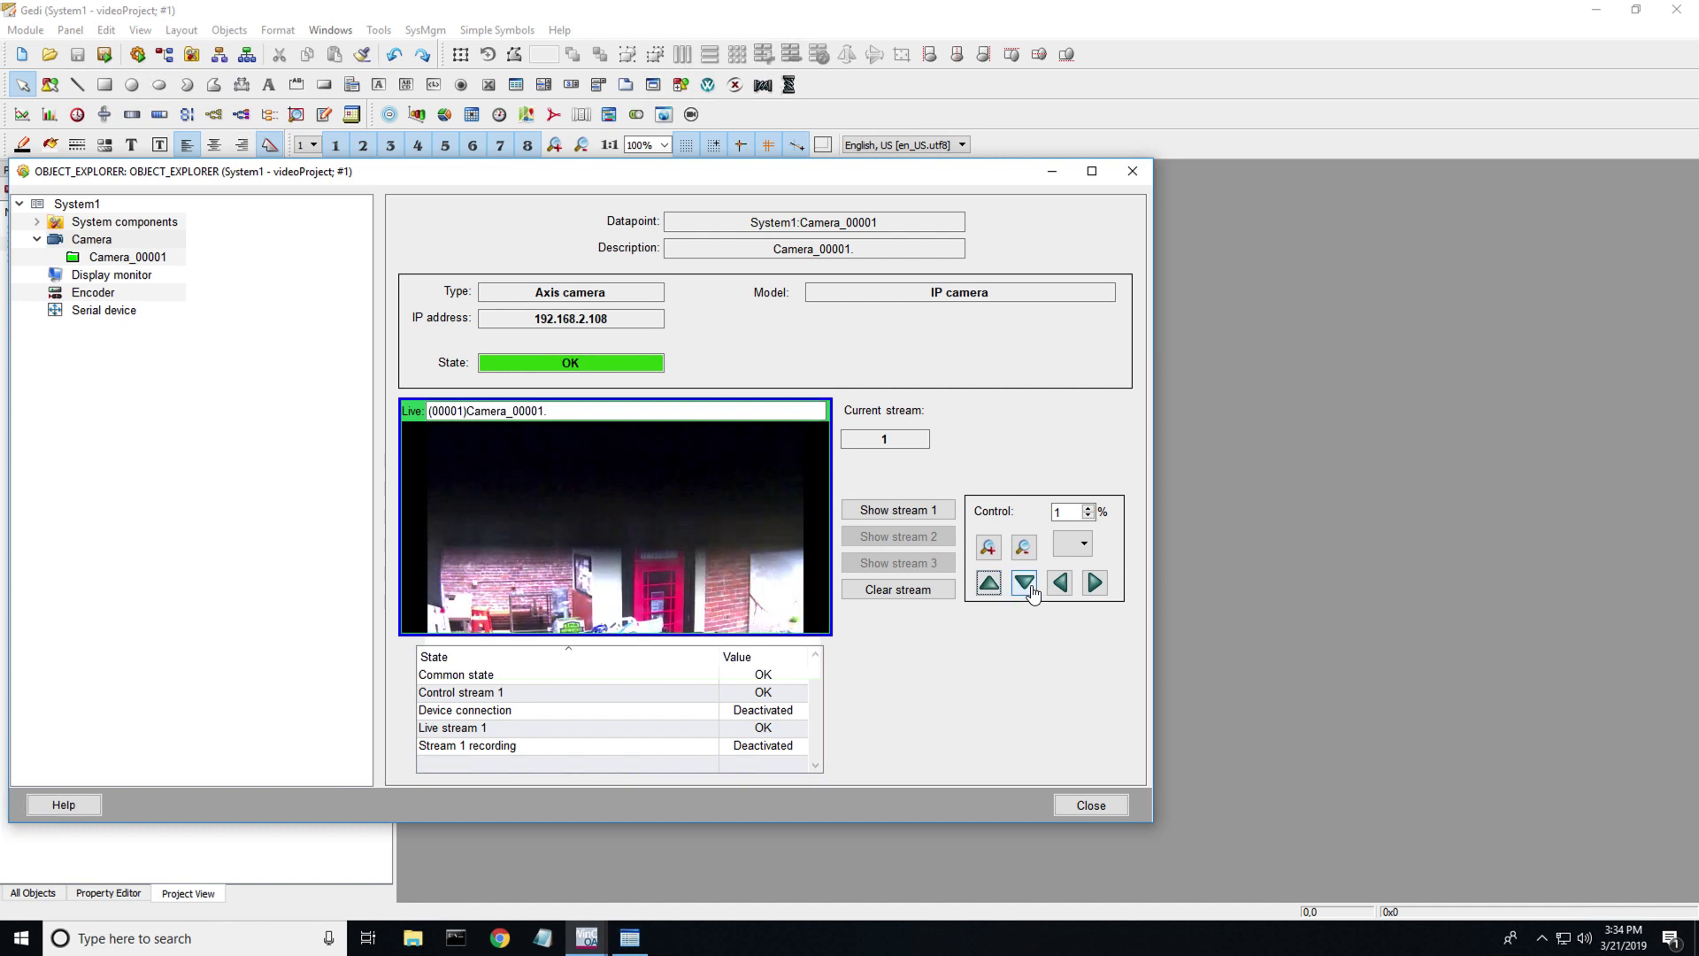
left_click(1024, 583)
left_click(989, 582)
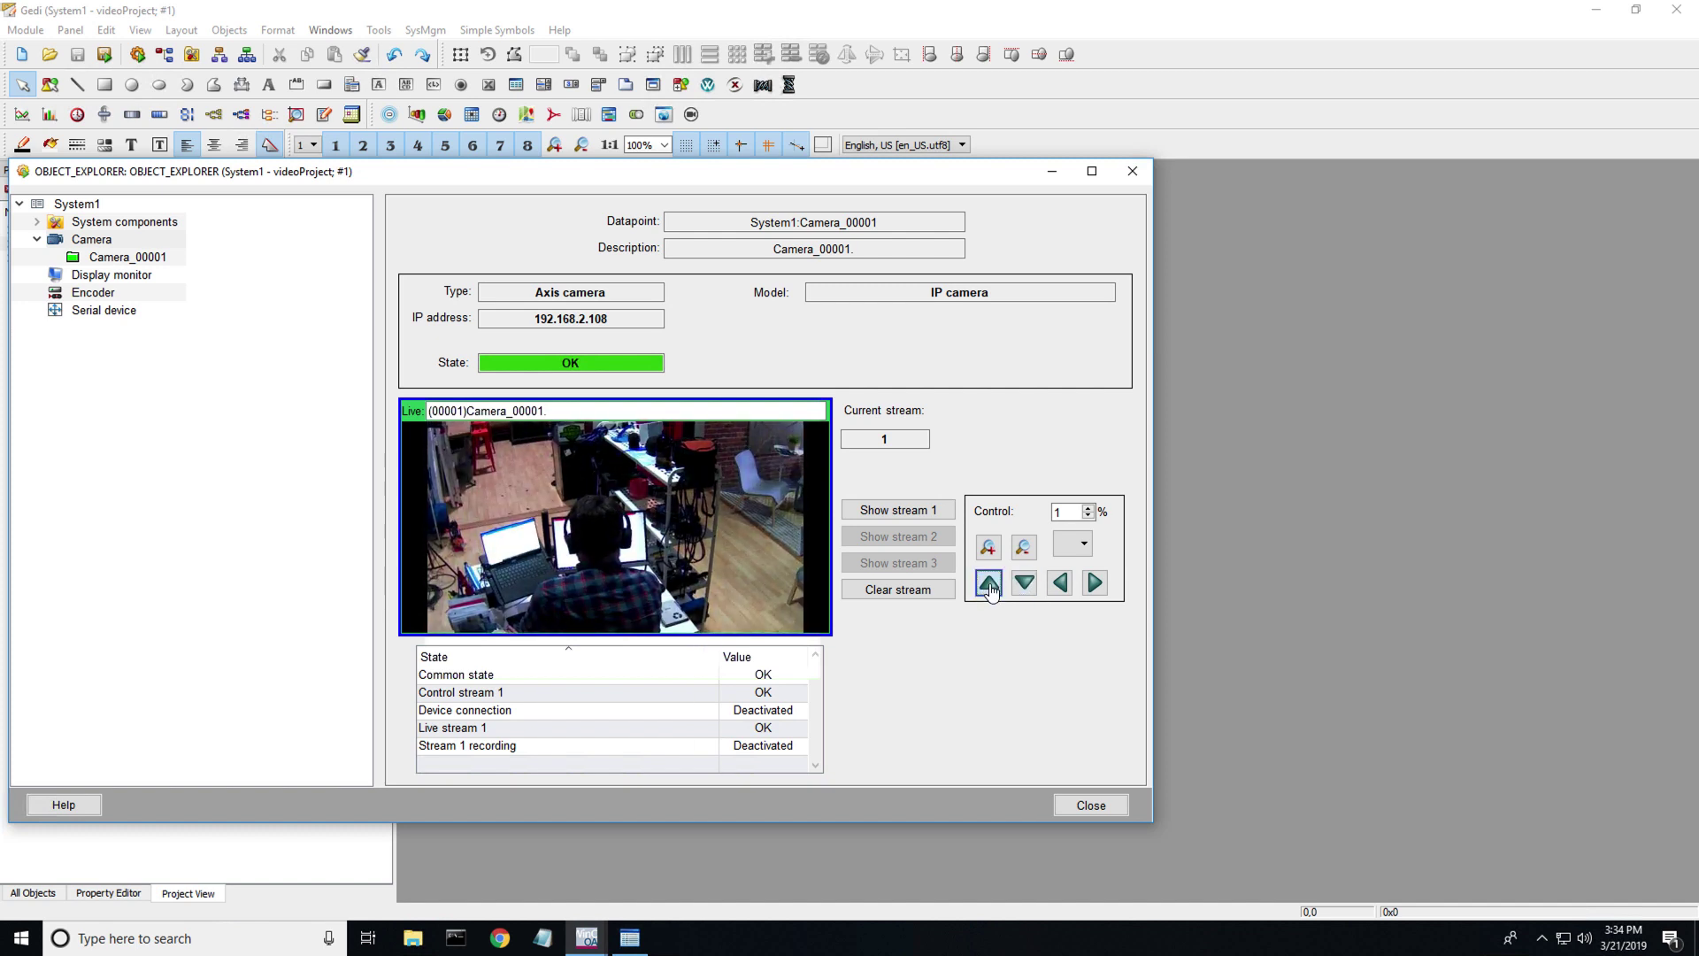
left_click(1095, 581)
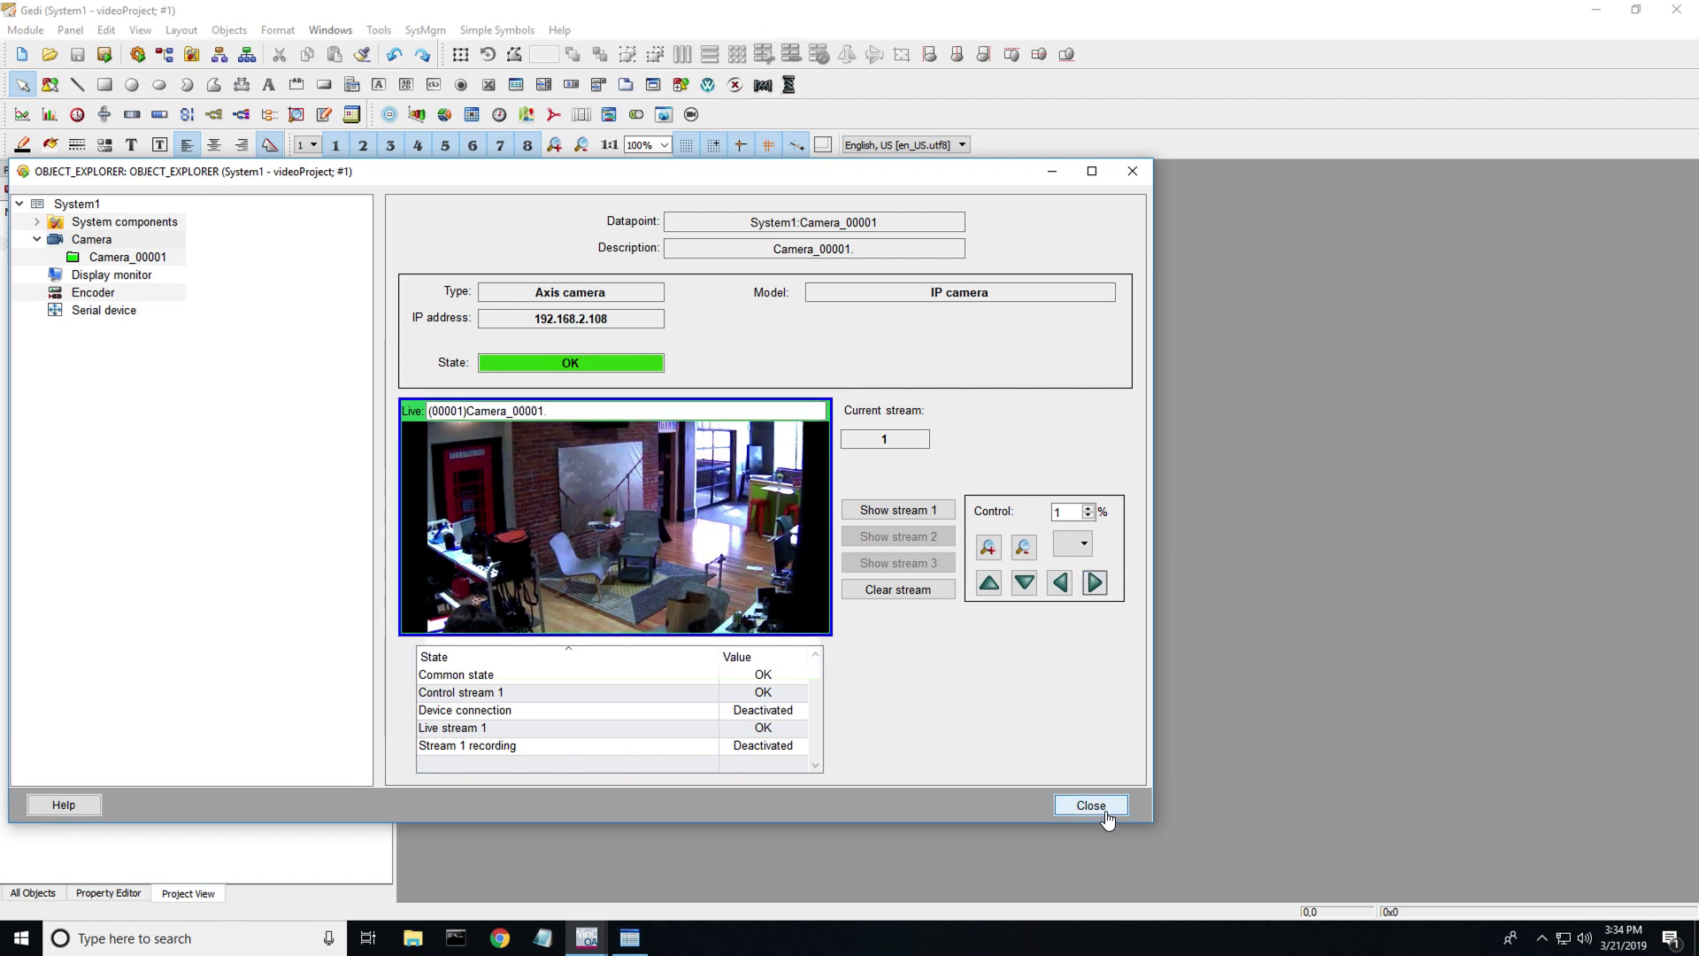
- Close the camera Object Explorer and create an enlarged new empty panel
left_click(1133, 172)
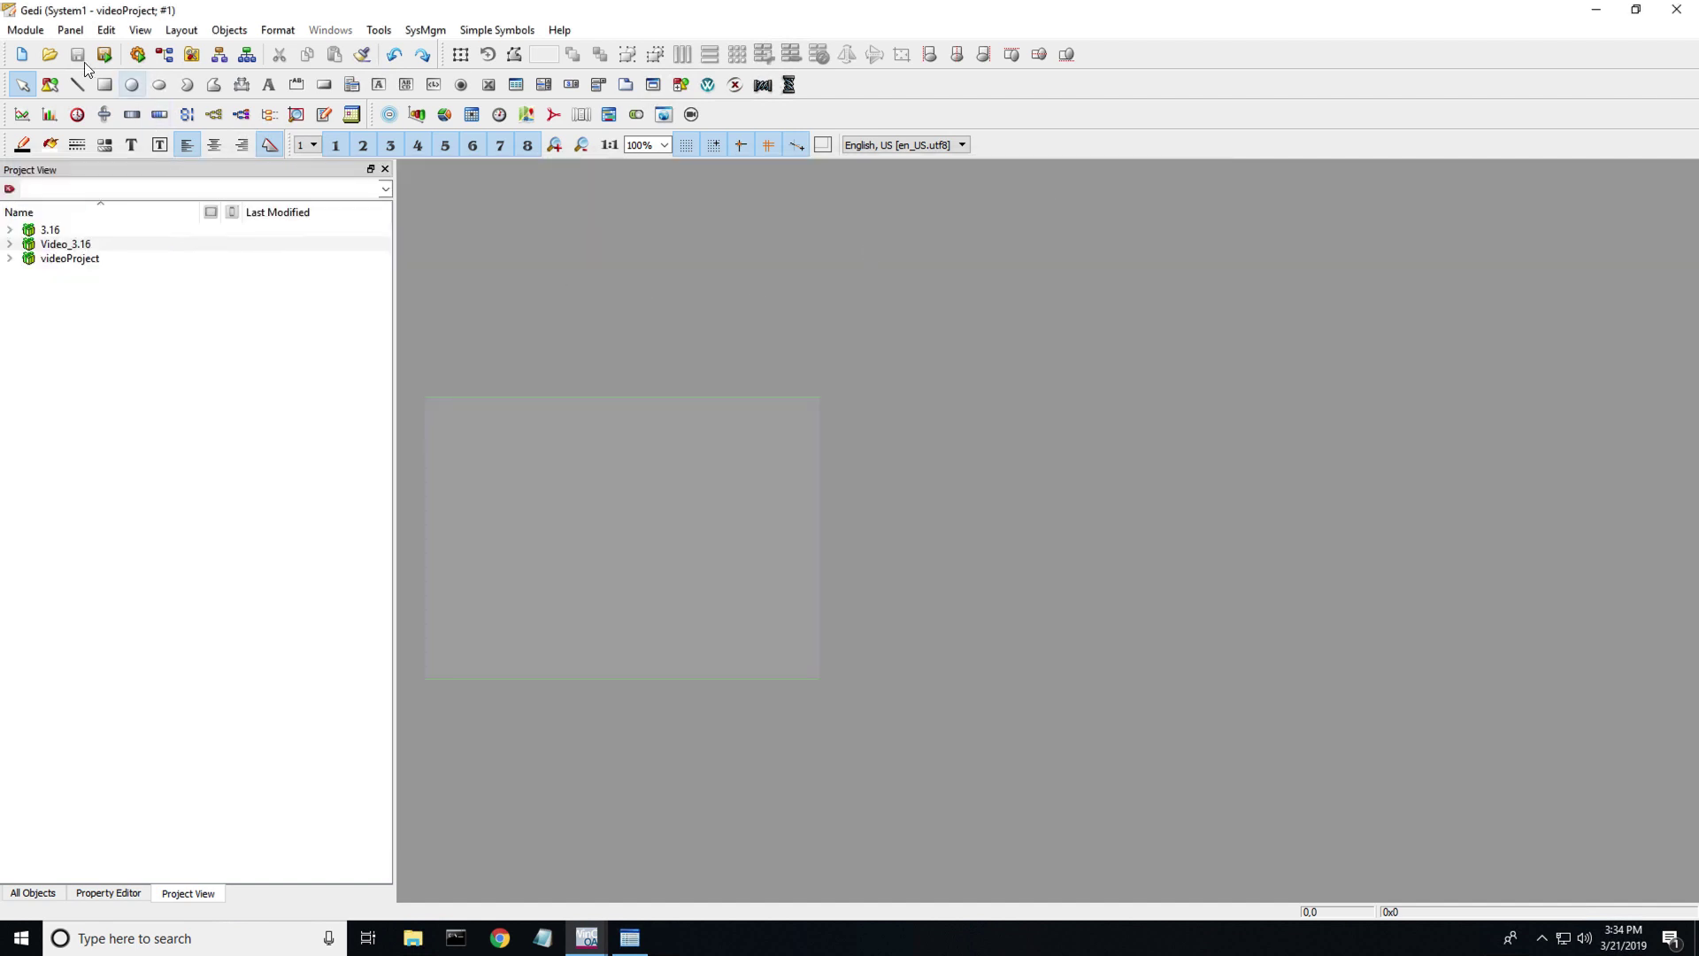
left_click(21, 54)
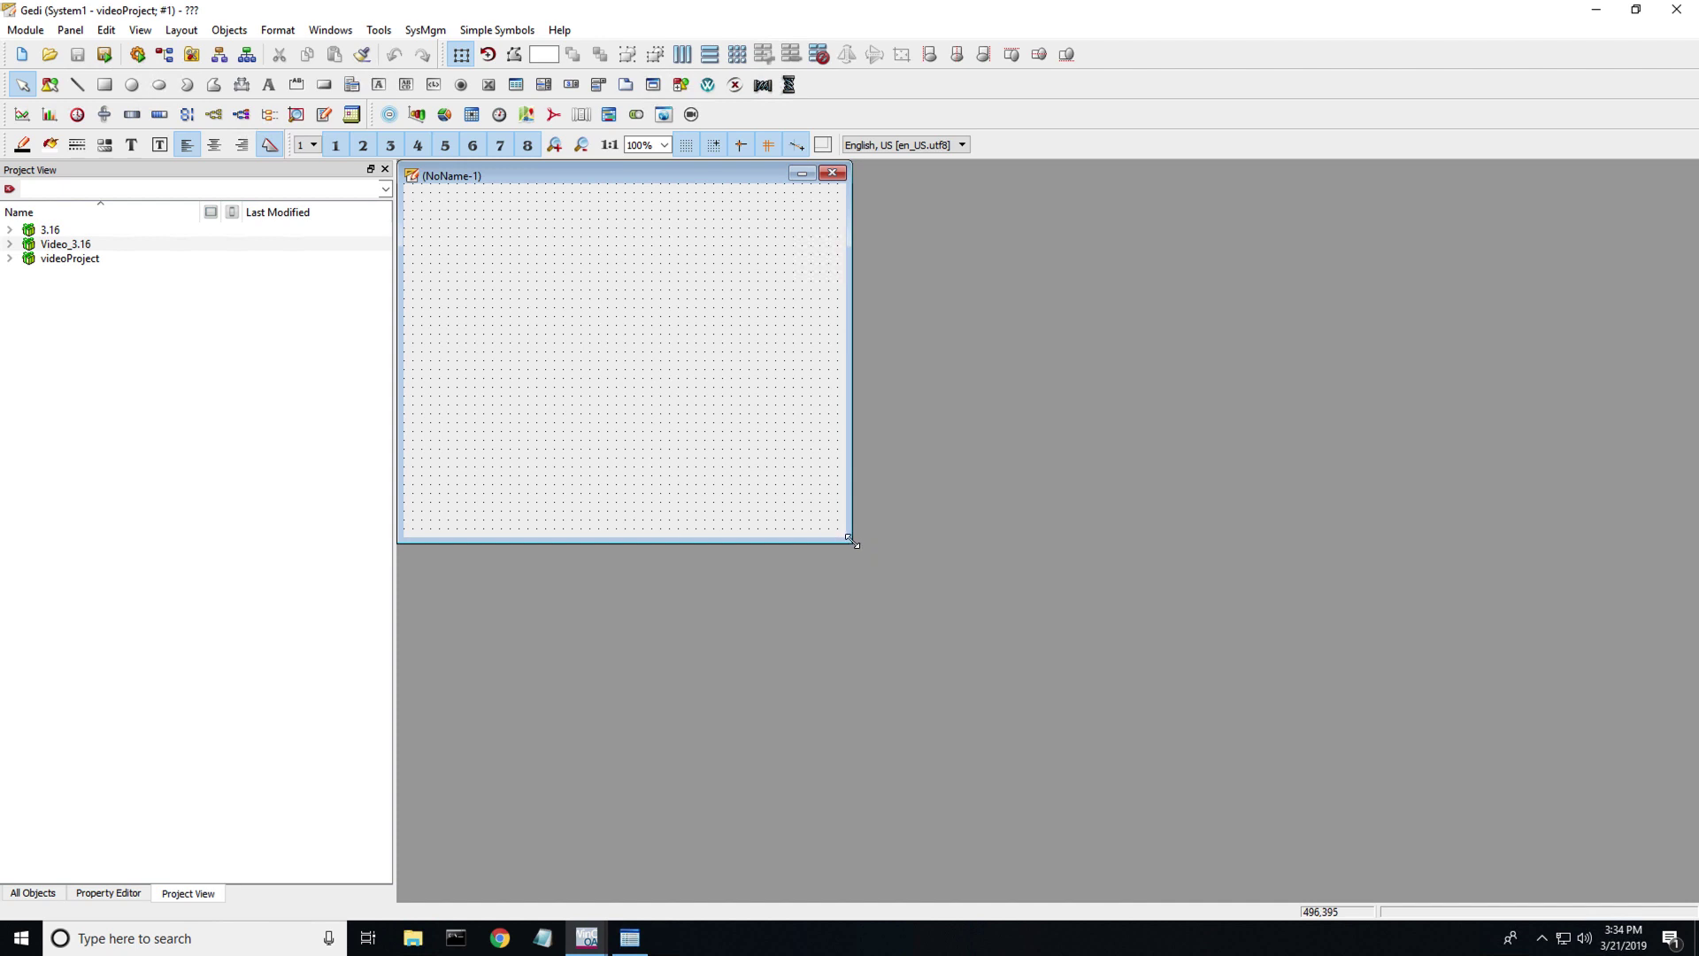
left_click_drag(903, 571, 1156, 695)
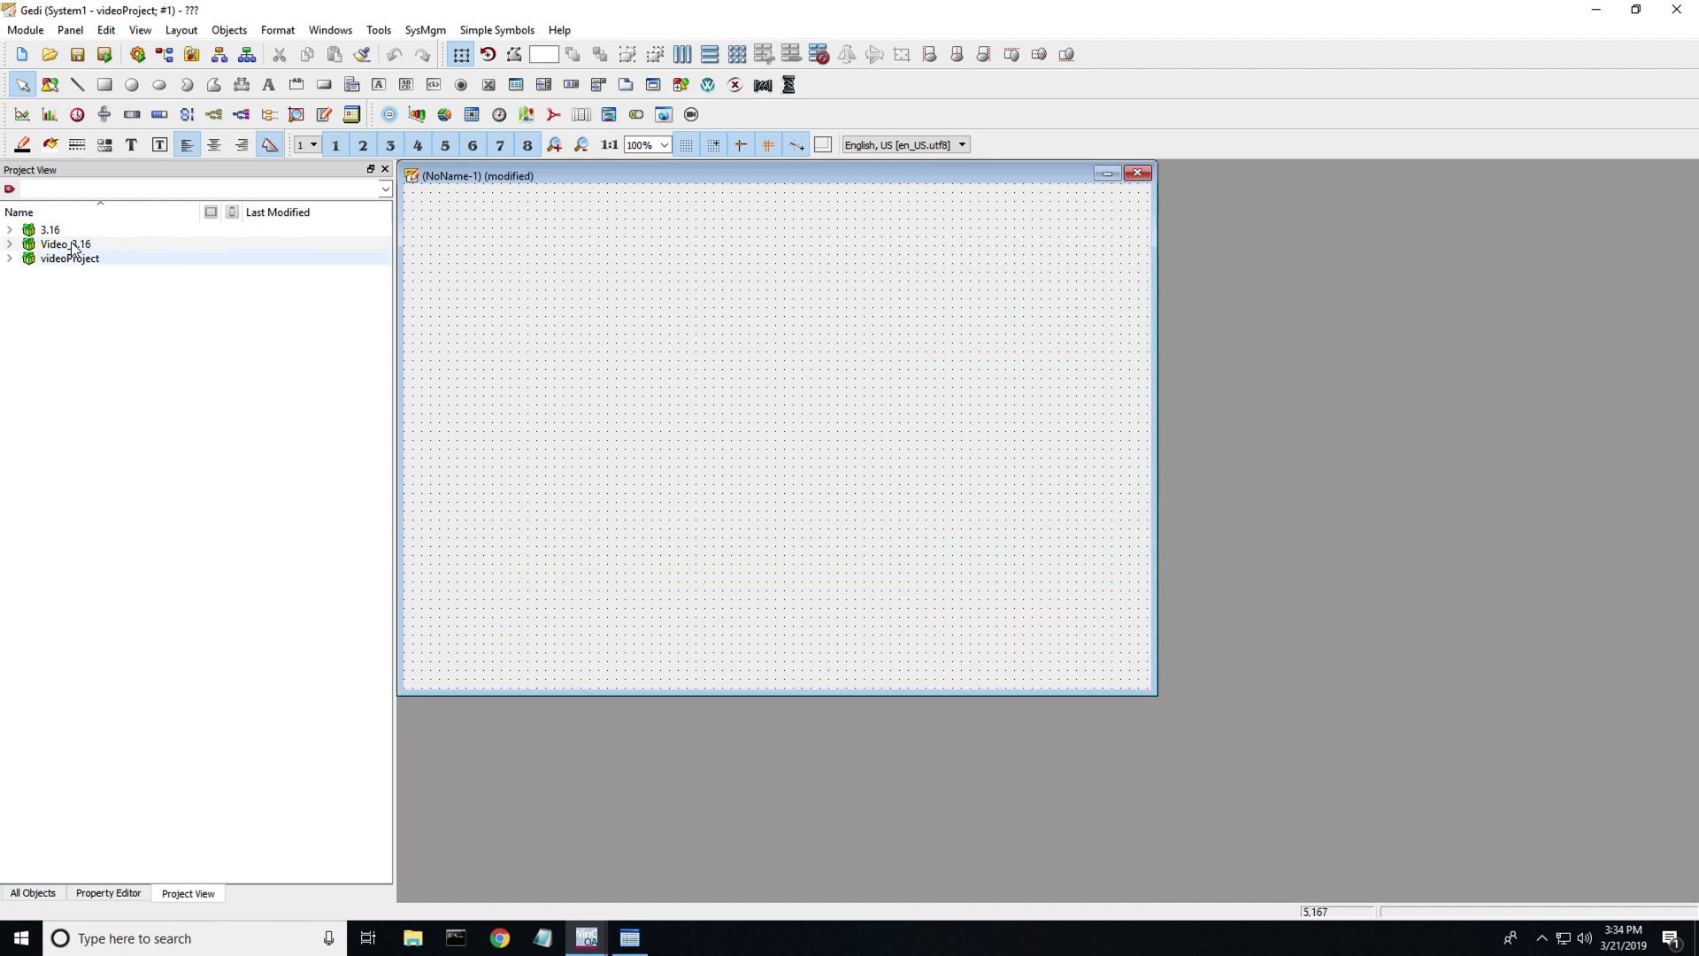
- Expand Video_3.16 > Panels > VIDEO_OA and select VIDEO_OA_cameraLiveStream.pnl
left_click(10, 244)
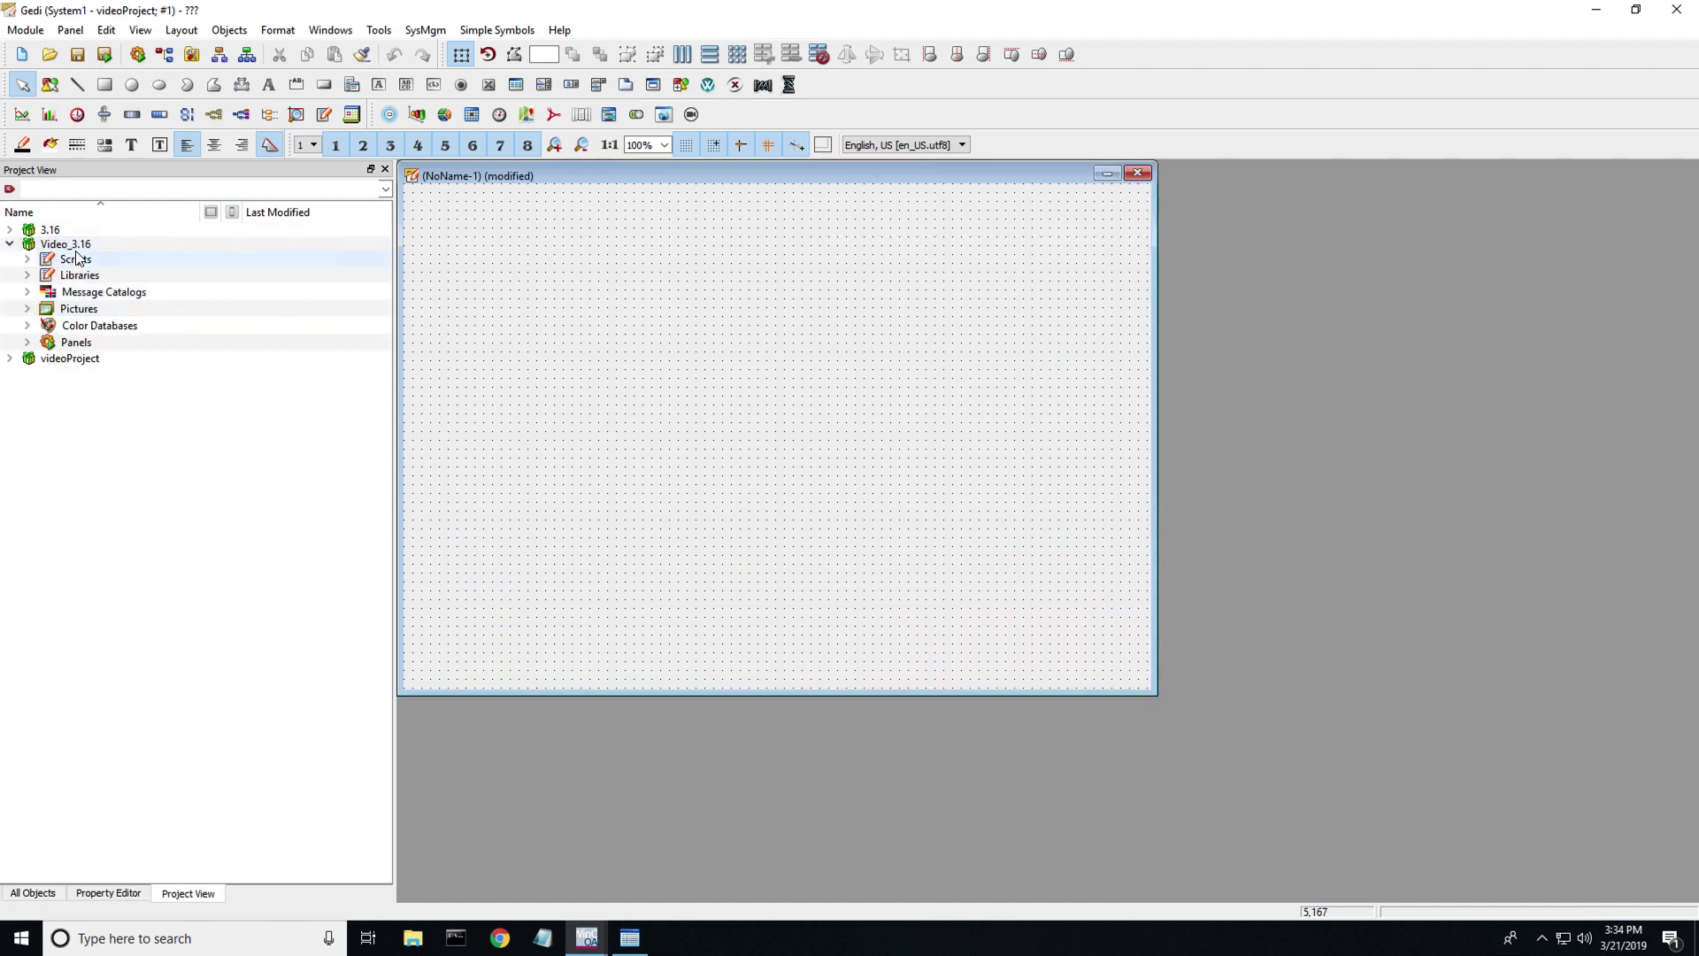
left_click(27, 343)
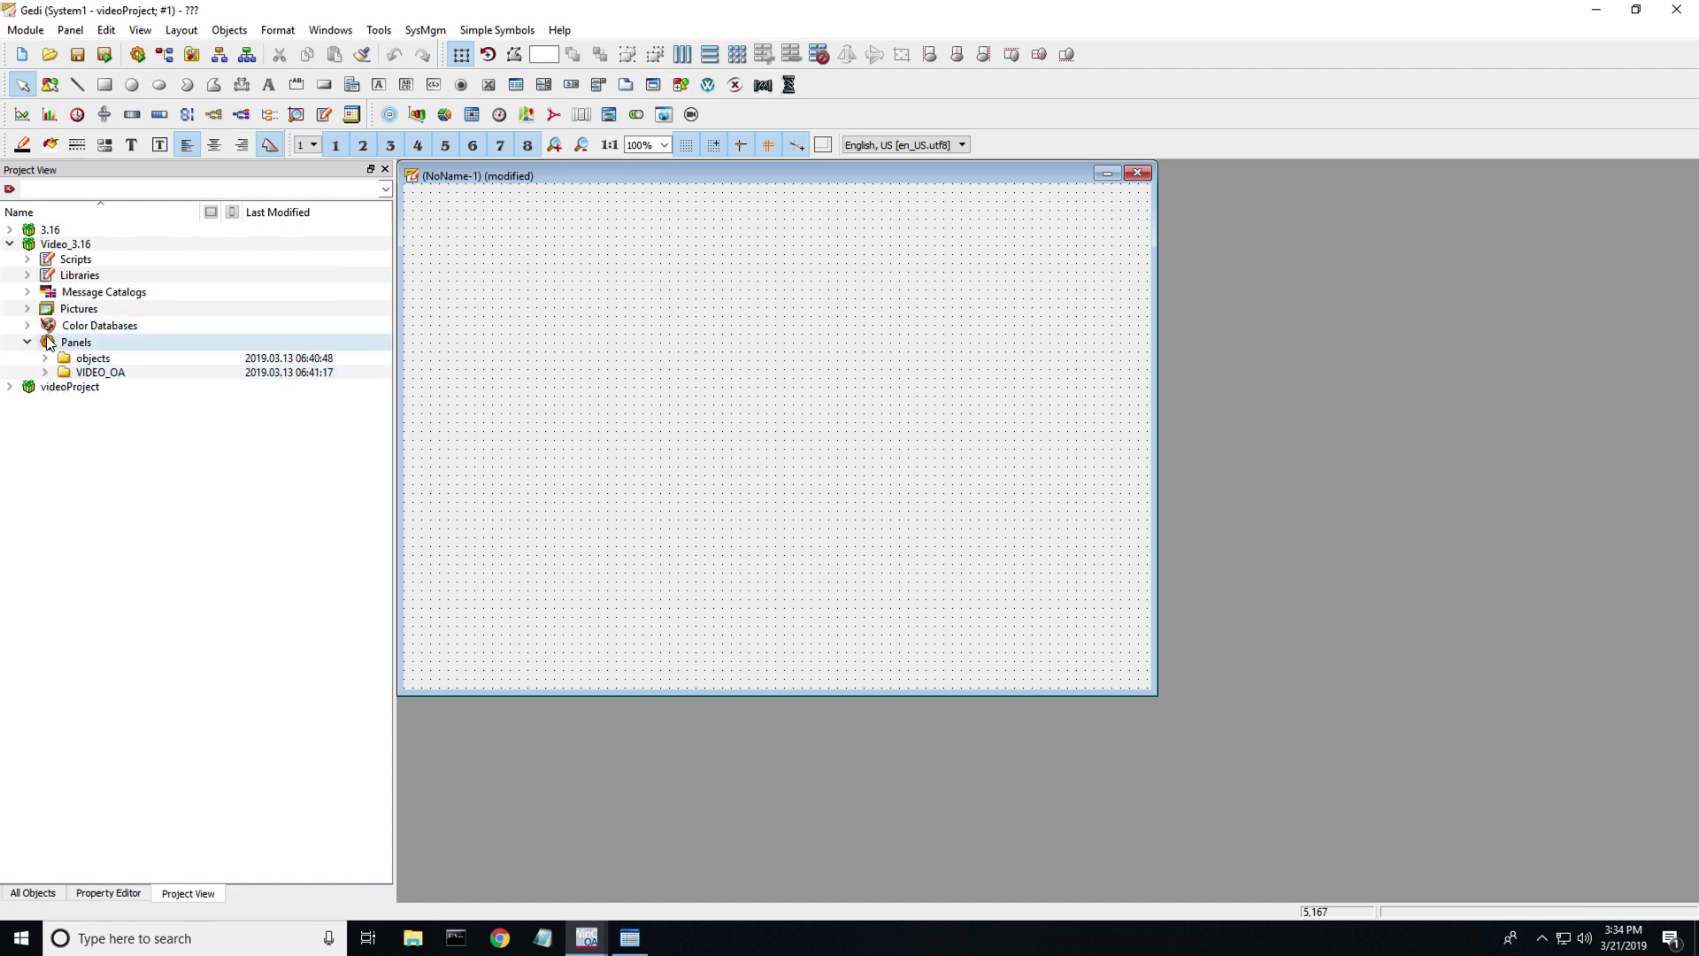
left_click(45, 372)
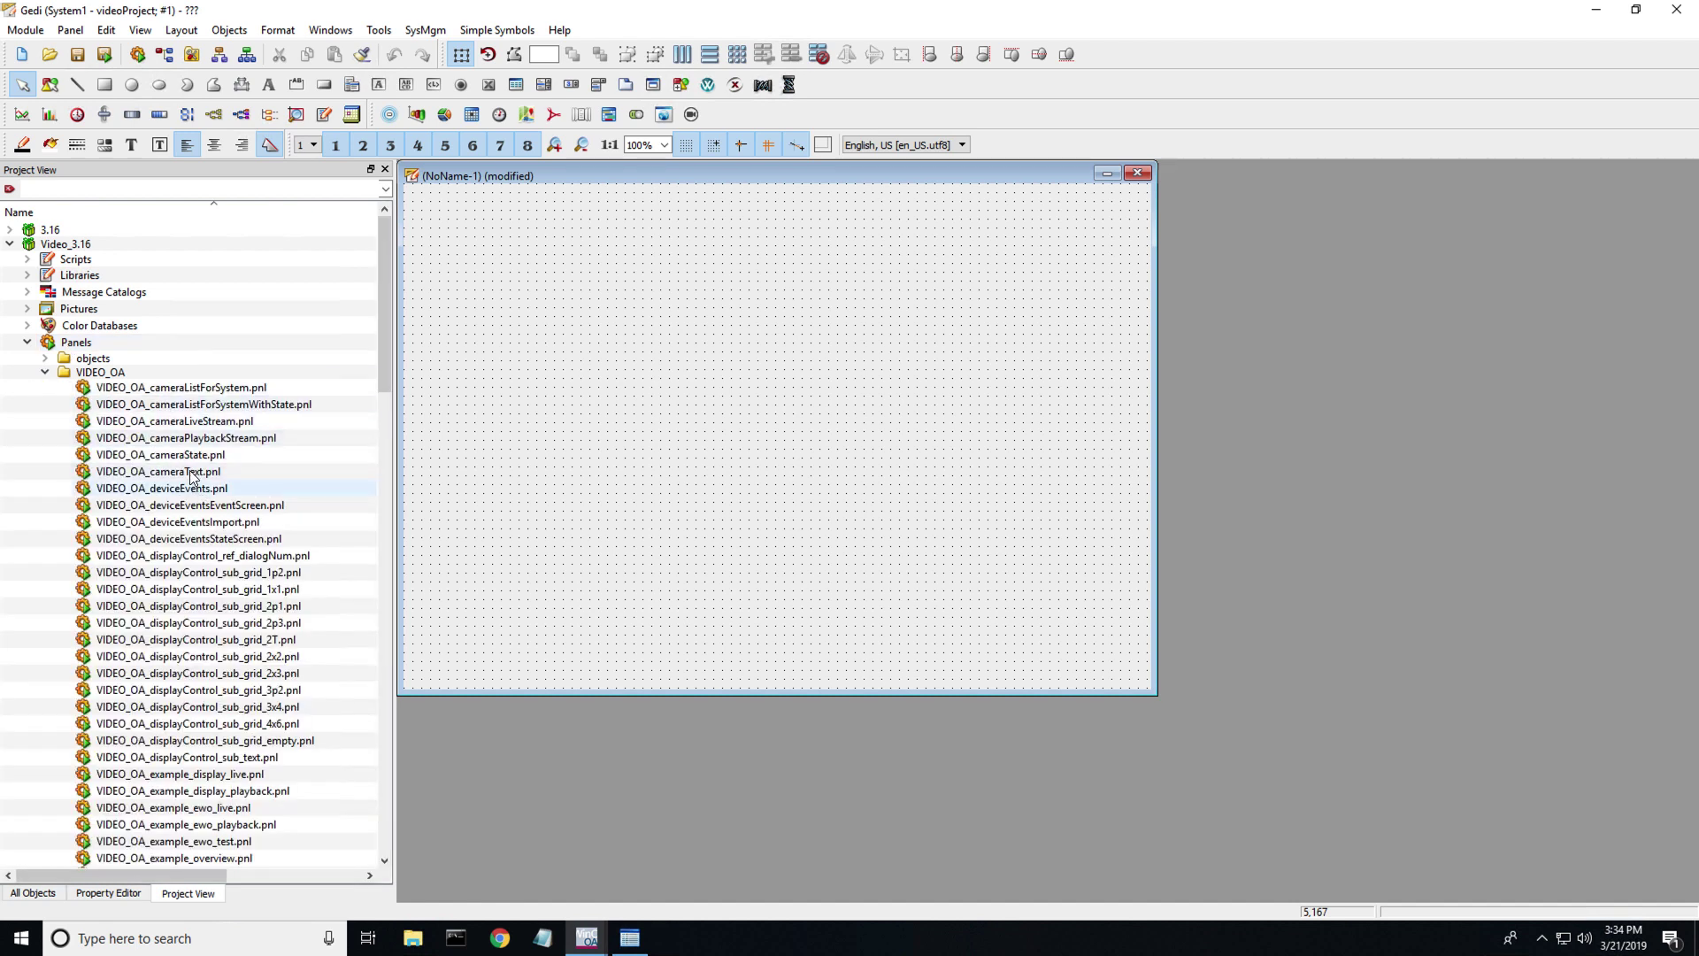
left_click(189, 421)
mouse_move(189, 423)
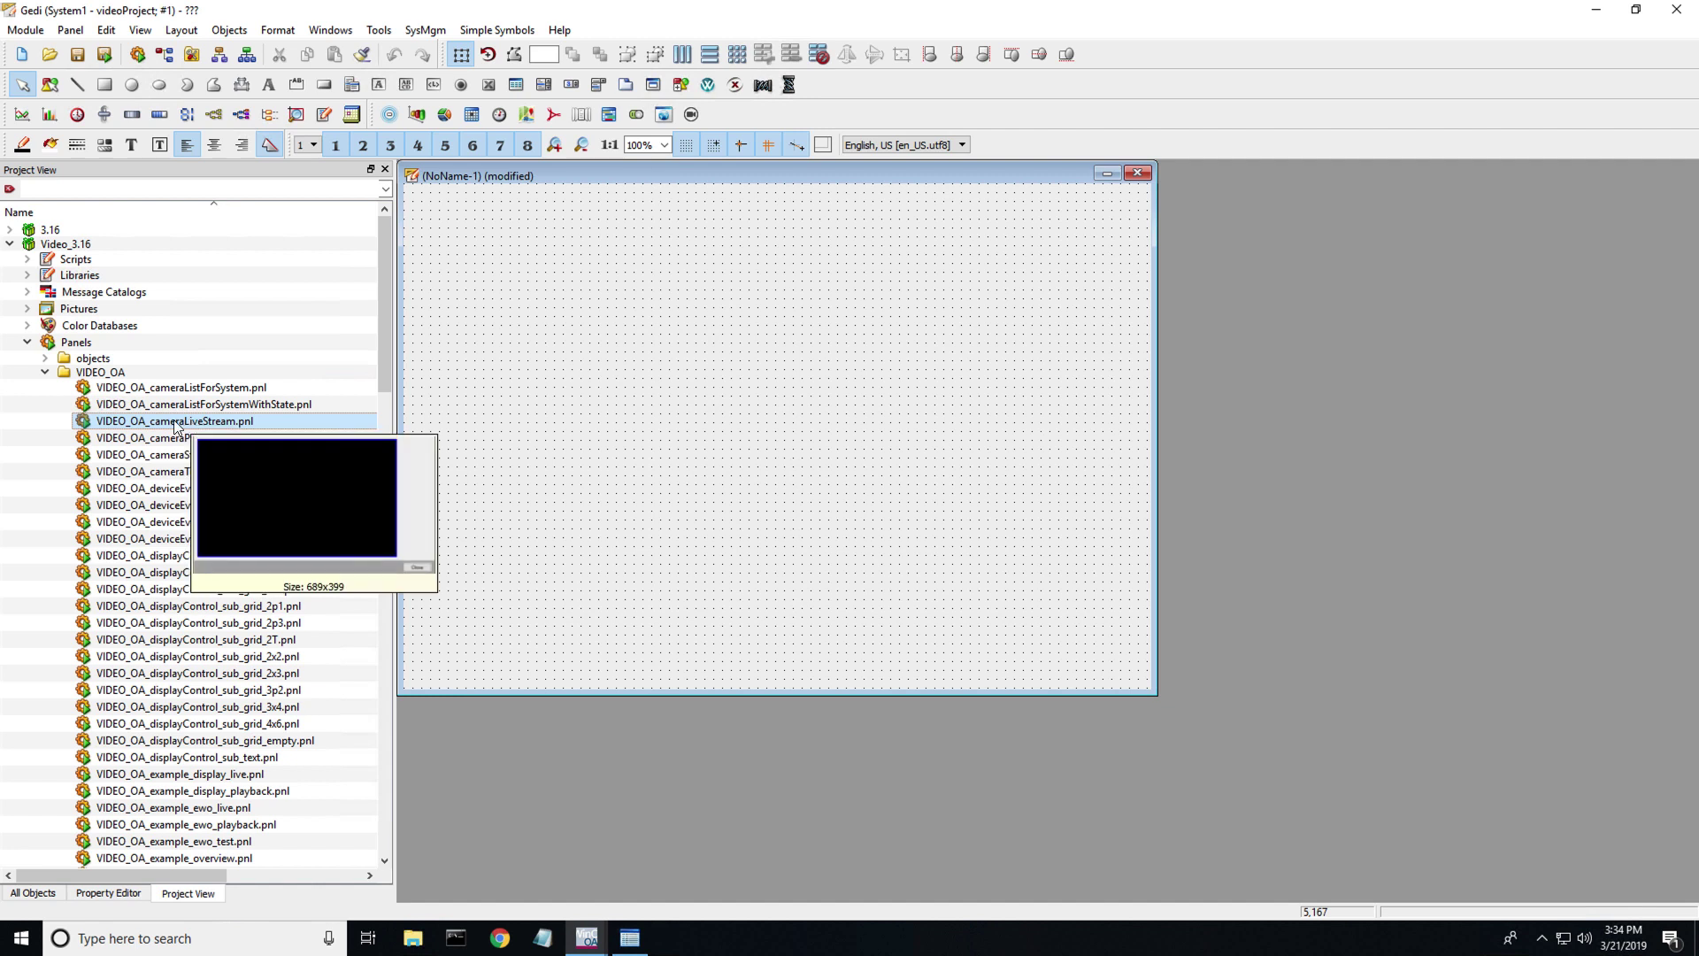
- Place VIDEO_OA_cameraLiveStream.pnl on the panel and set its $OBJECT to System1:Camera_00001
left_click_drag(177, 426, 971, 565)
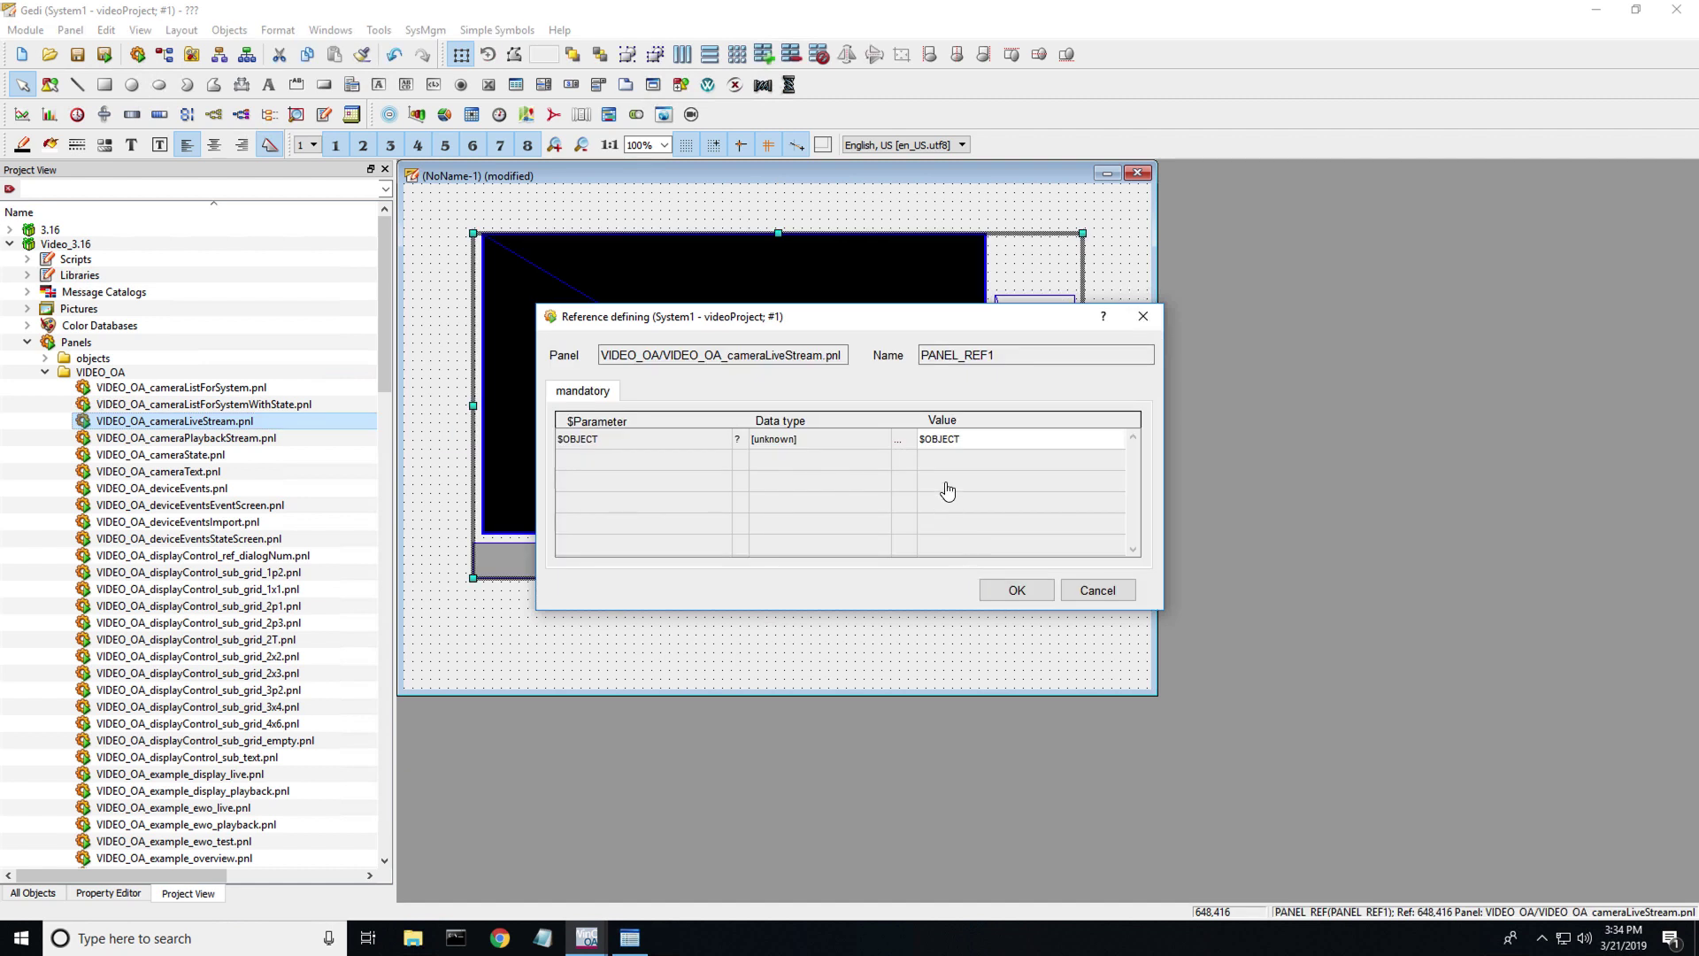
left_click(900, 441)
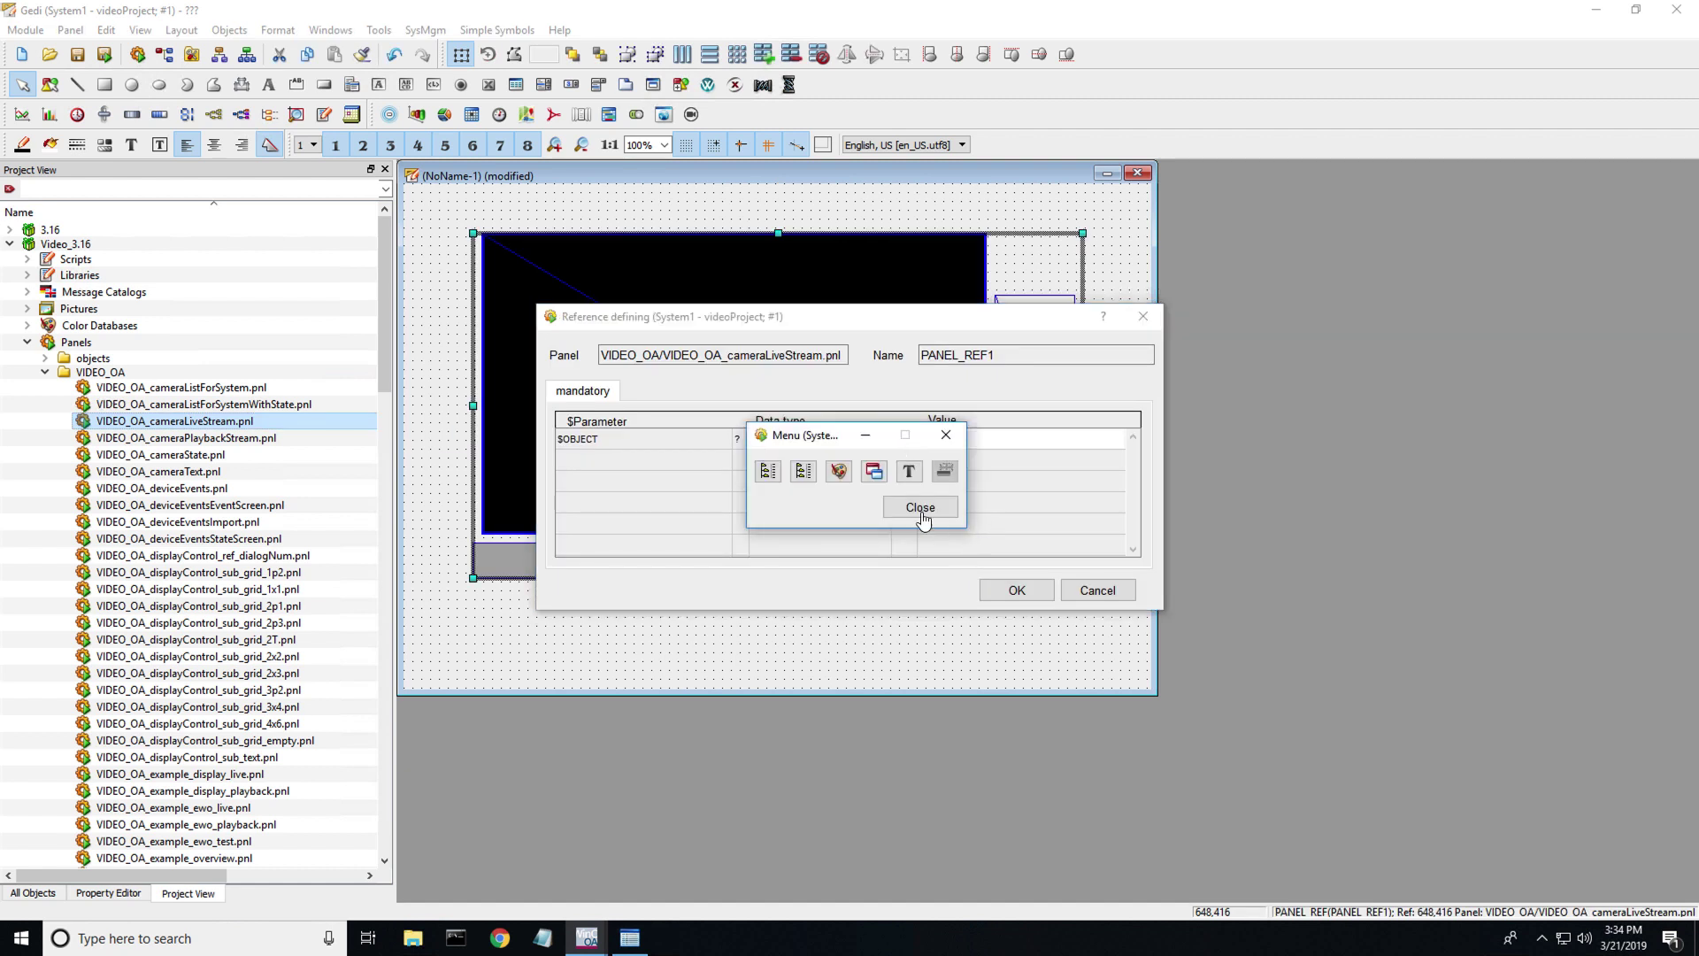
left_click(803, 473)
scroll(695, 584, "down", 10)
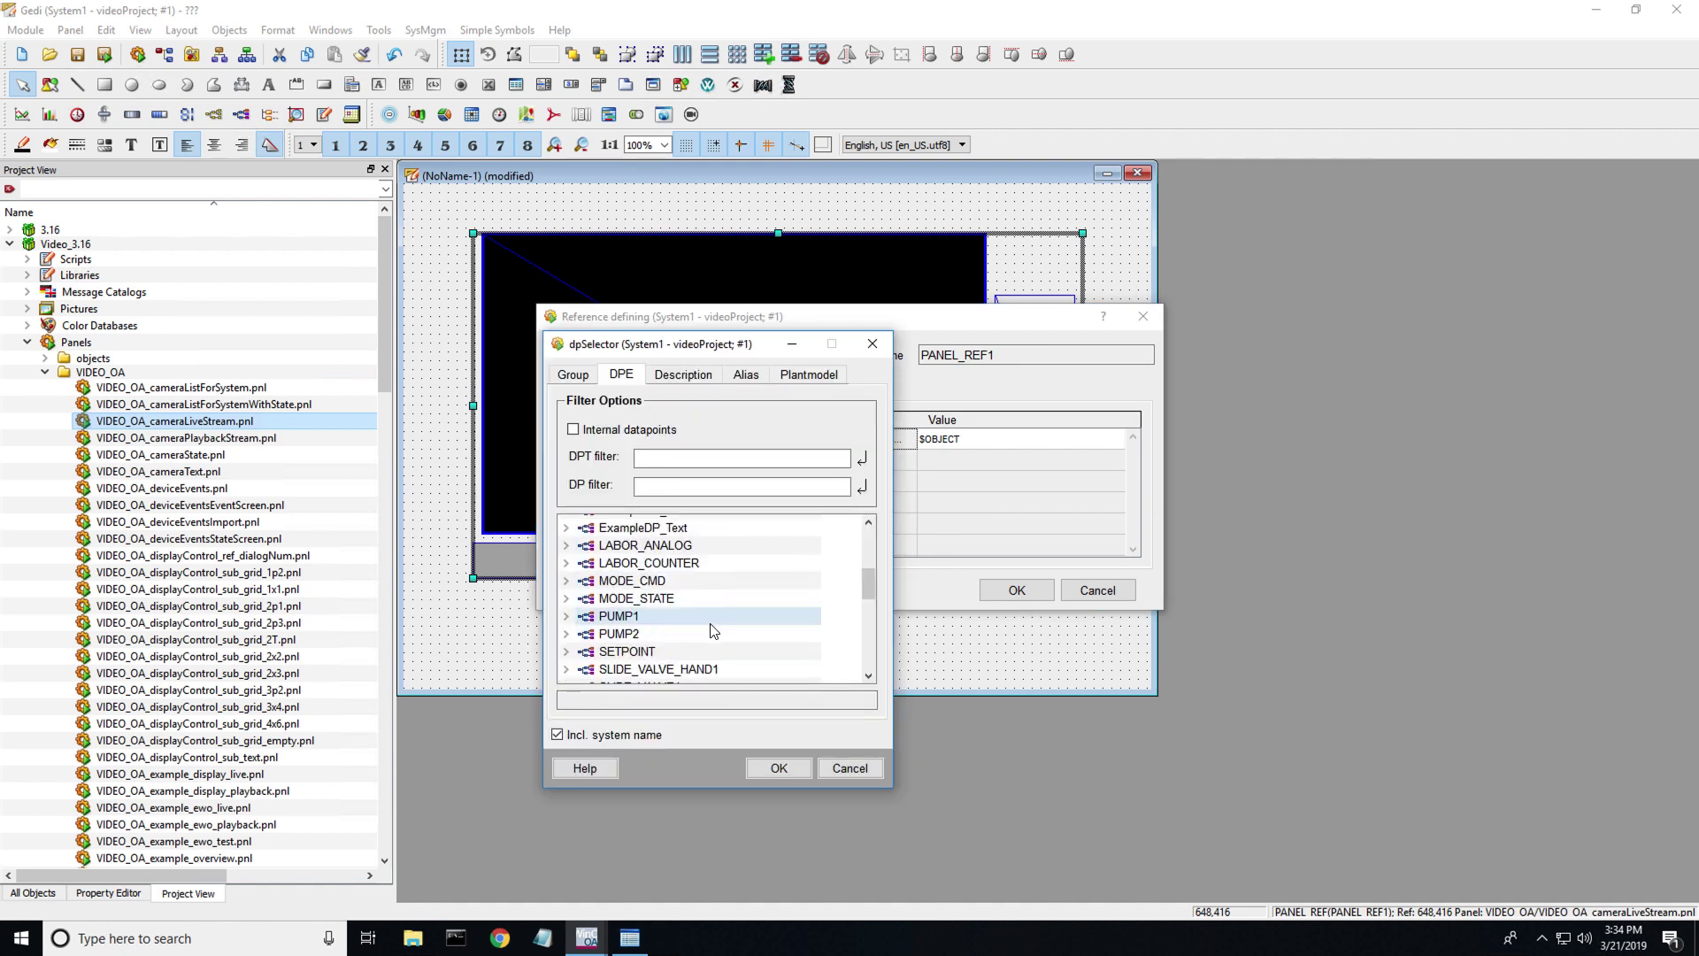
scroll(690, 611, "down", 1)
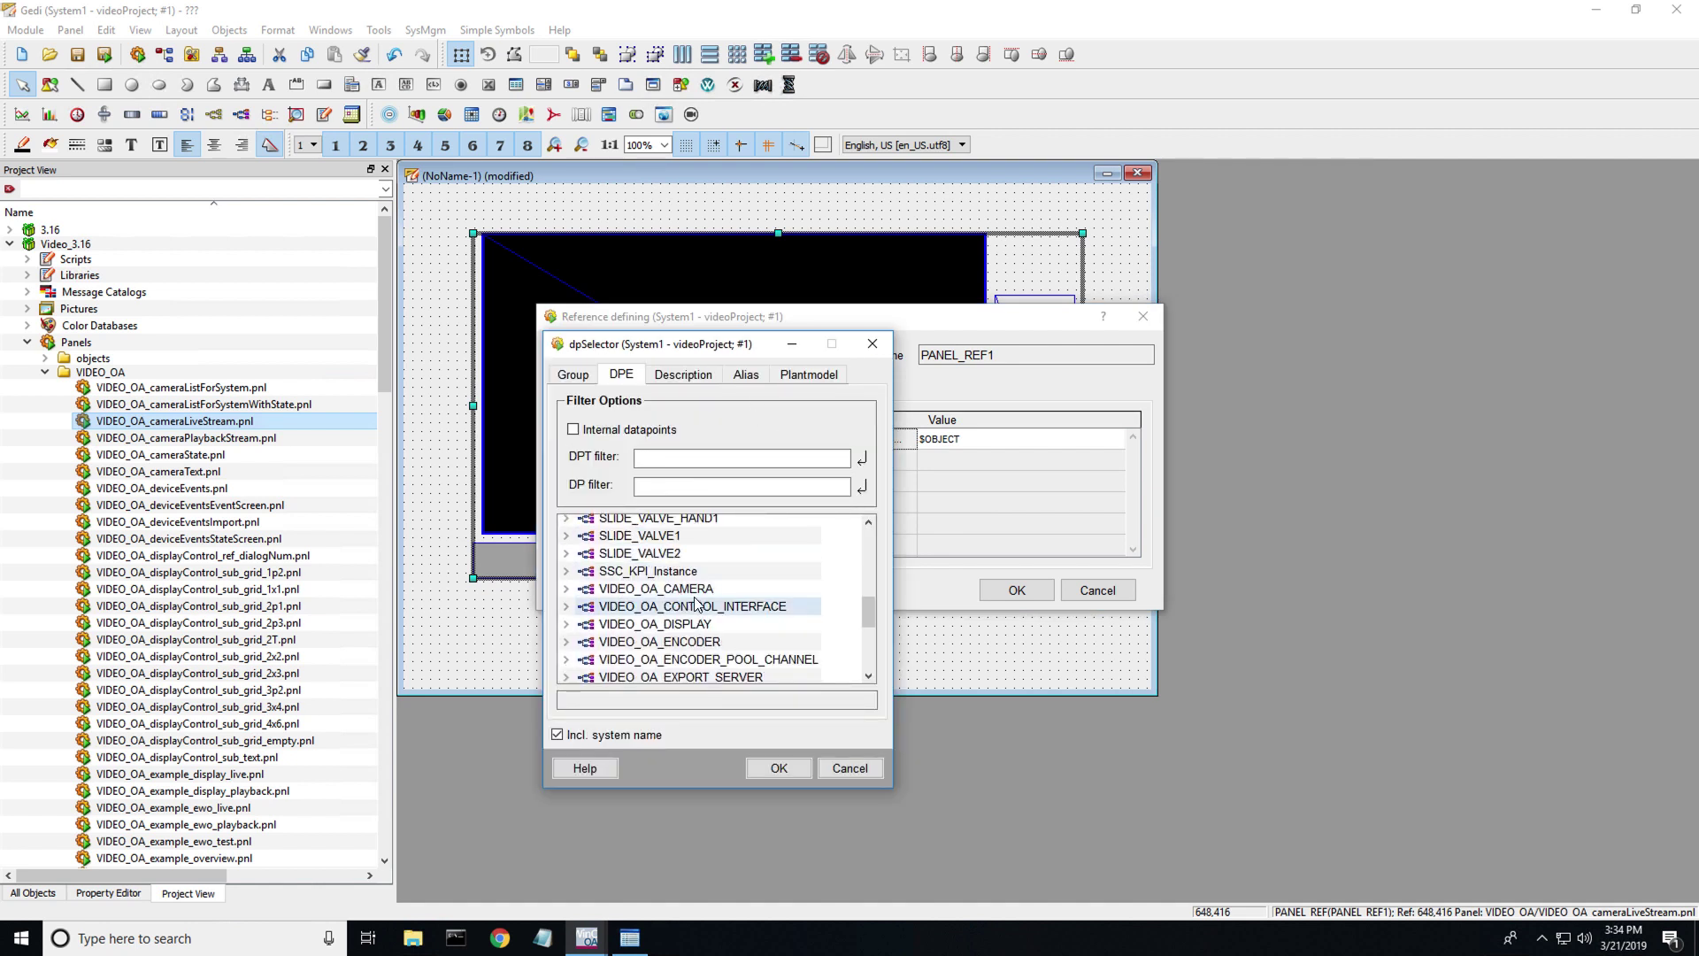
left_click(567, 588)
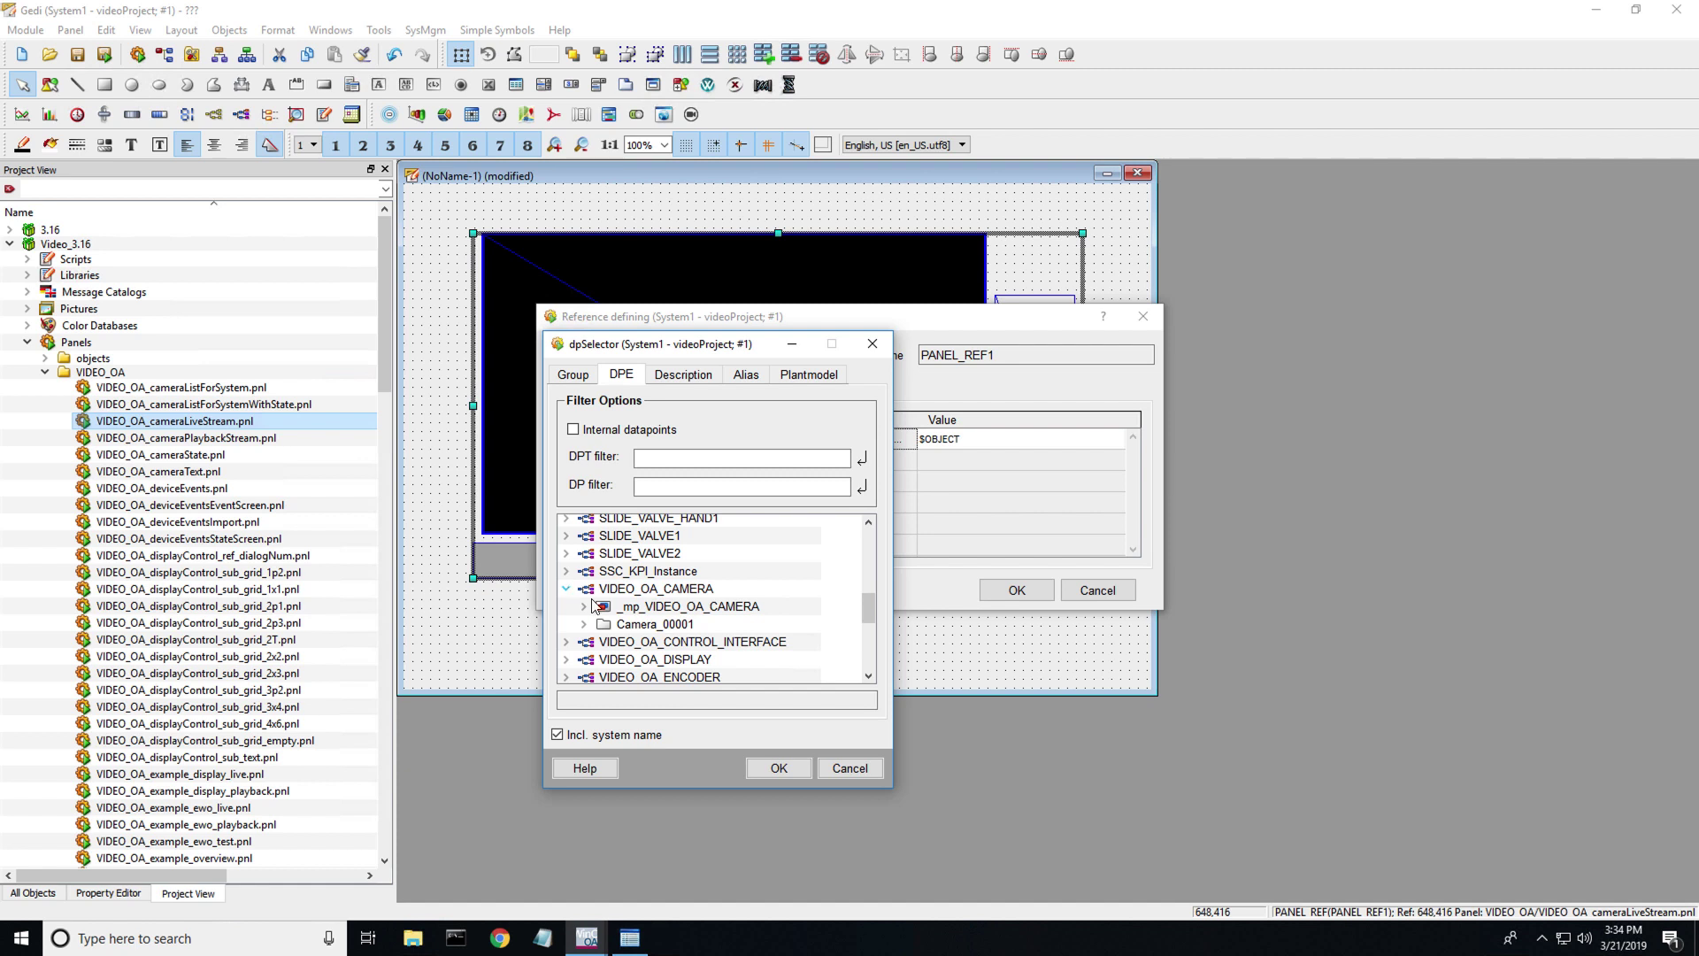
left_click(678, 624)
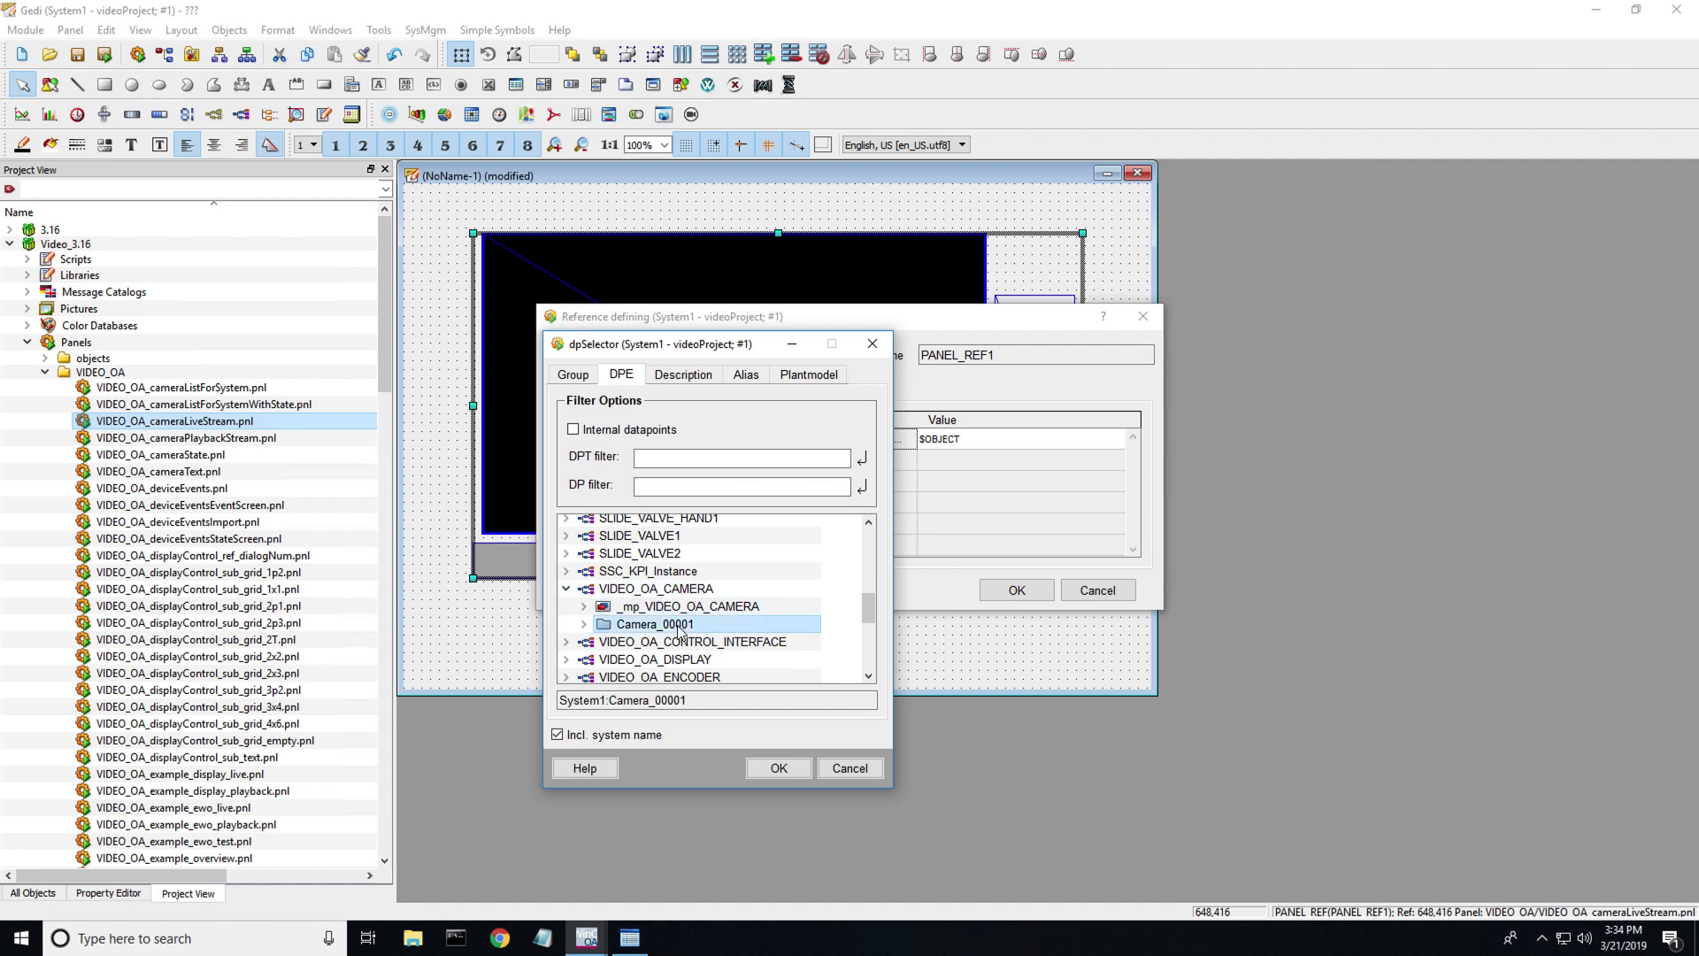
left_click(799, 774)
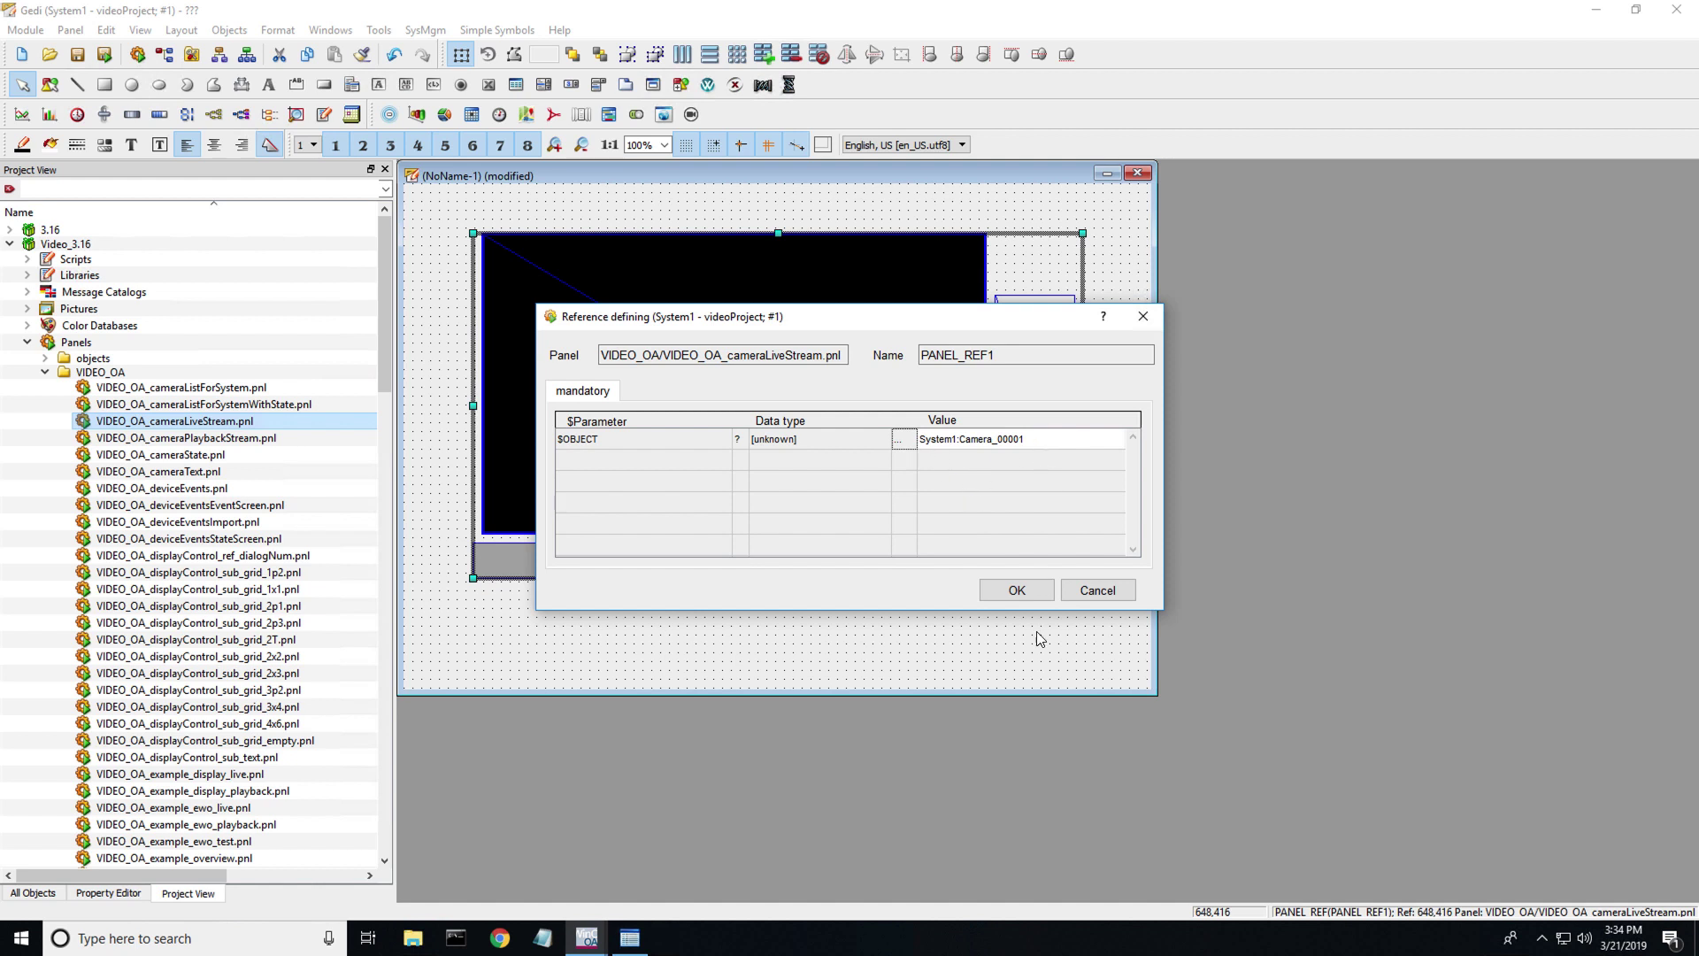
left_click(1016, 592)
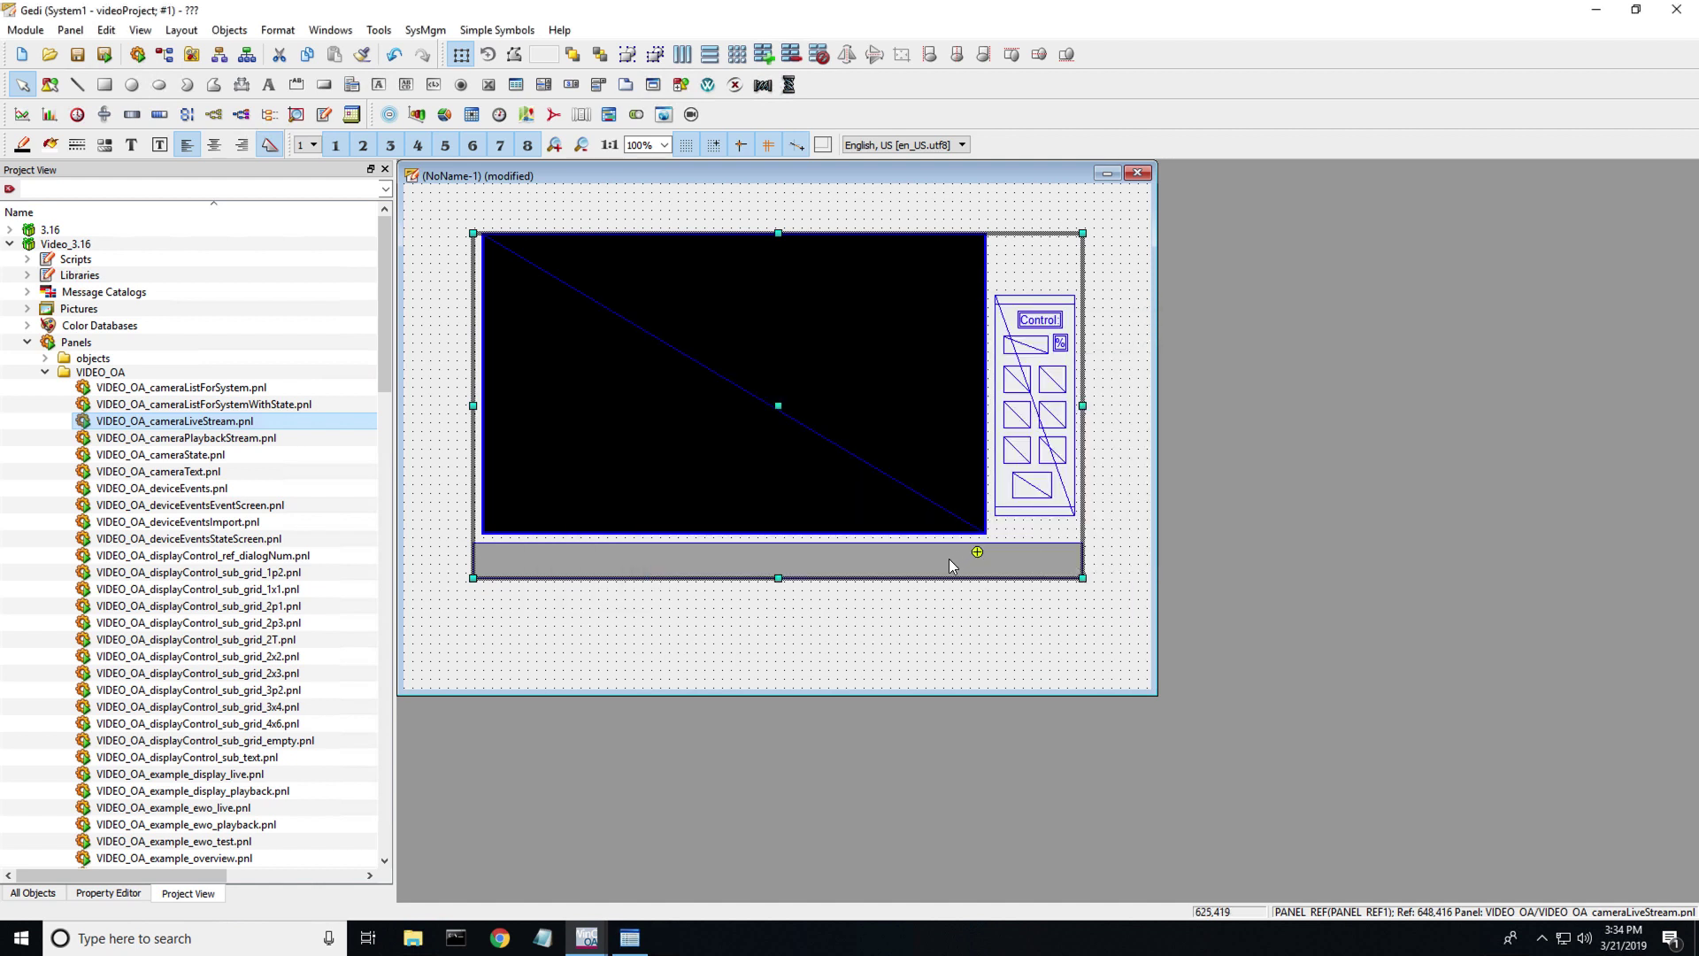
- Open the referenced live-stream panel from the PANEL_REF1 context menu and reposition its window
right_click(813, 516)
left_click(858, 527)
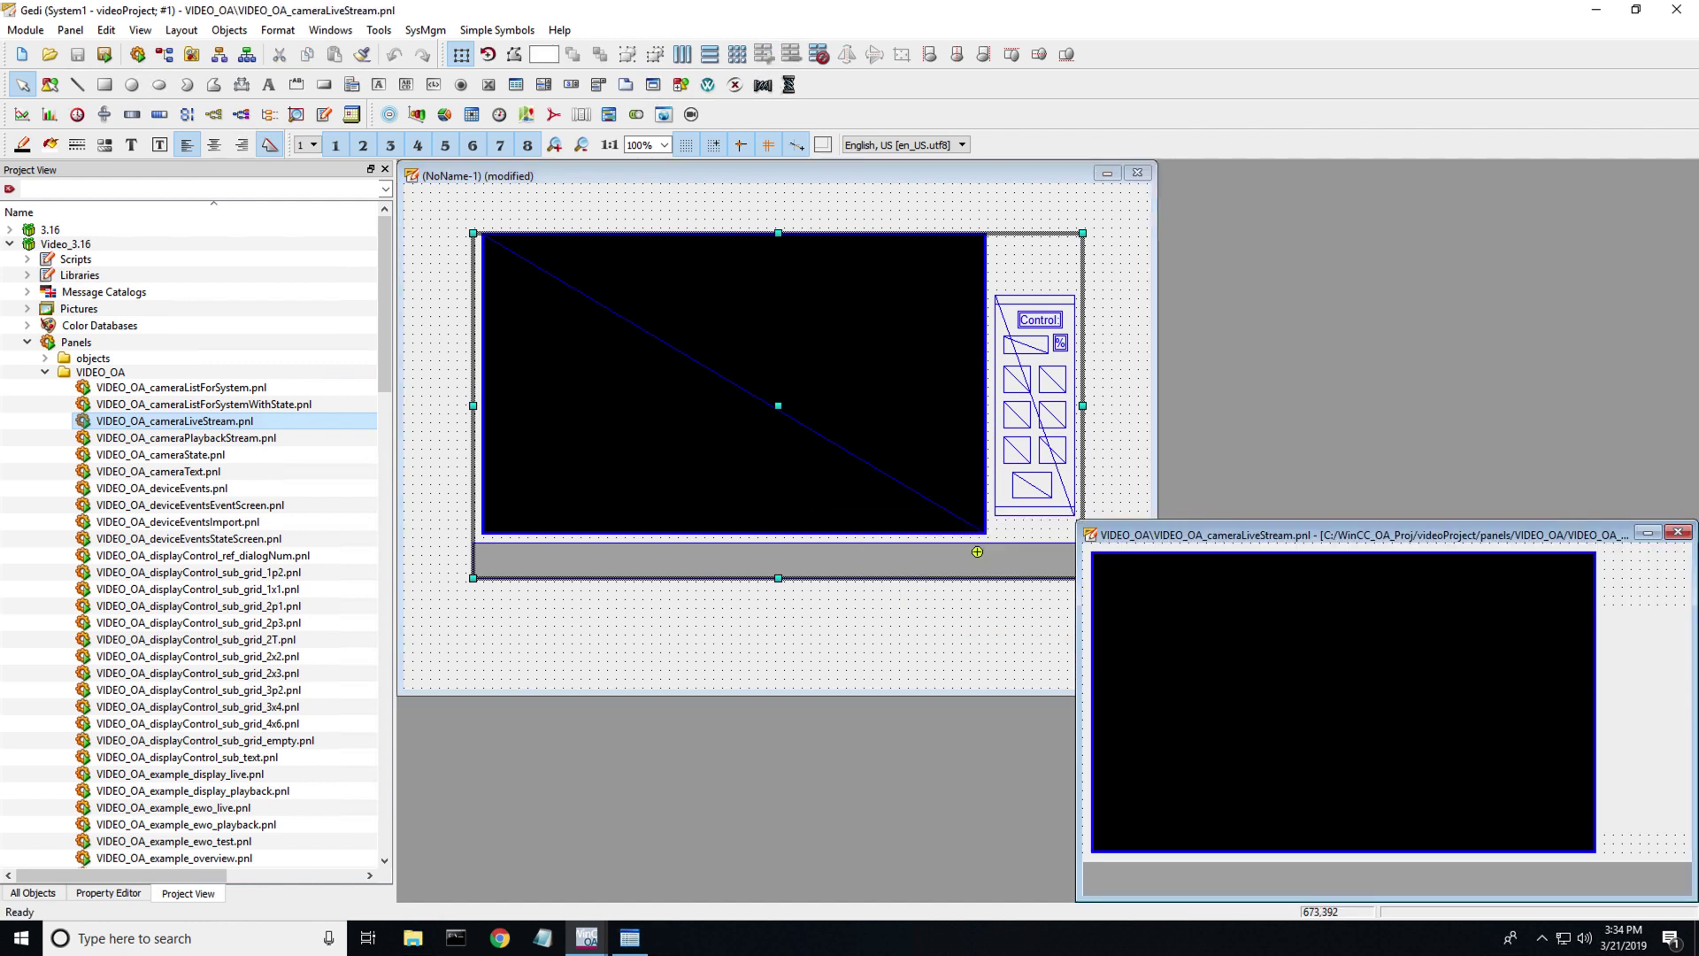
left_click_drag(1489, 529, 1378, 334)
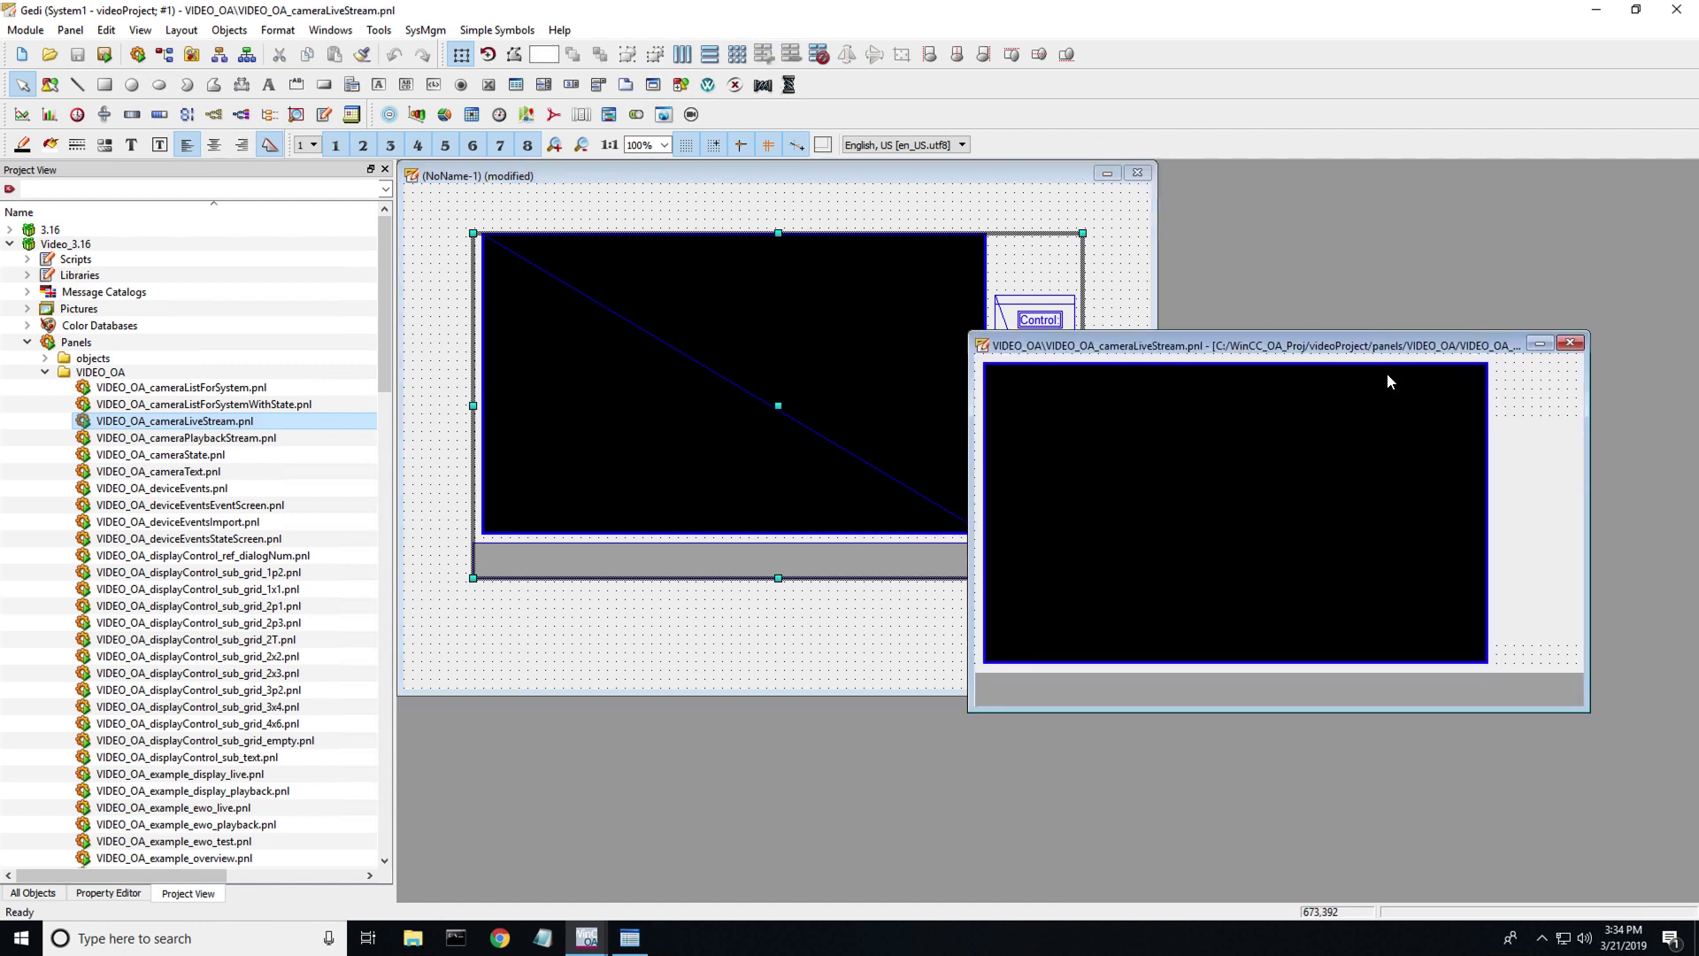
- Delete the grey bar at the live-stream panel's bottom, then close and save it
left_click(1430, 678)
key("Delete")
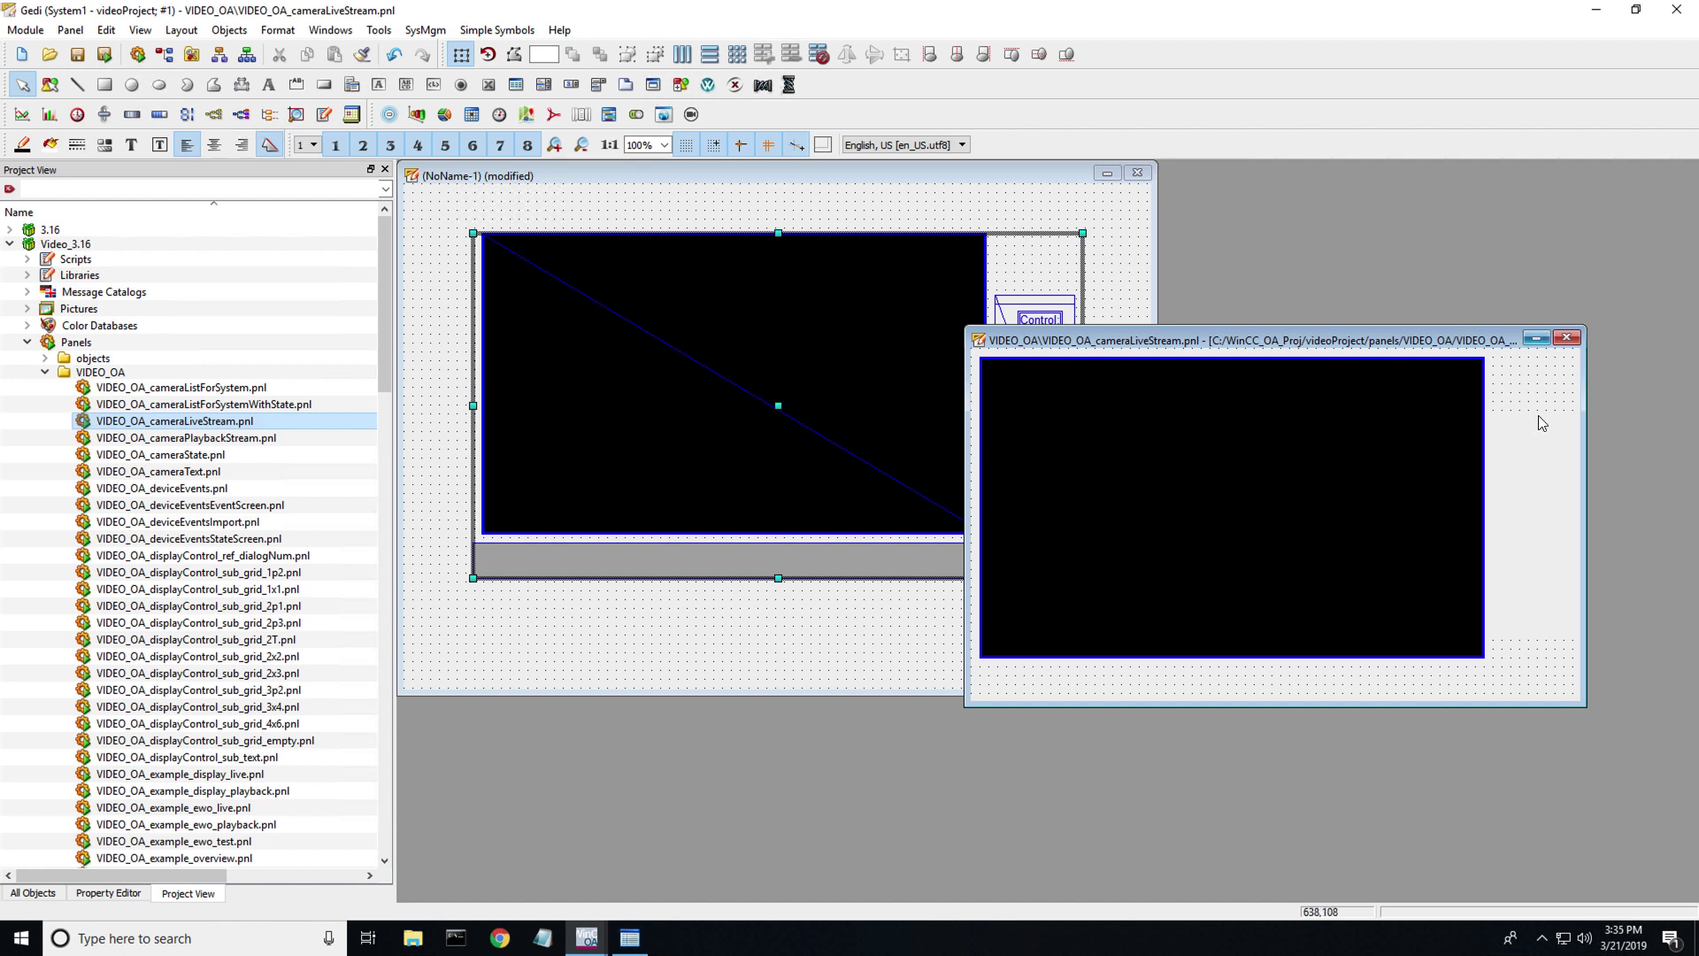
left_click(1566, 338)
left_click(863, 492)
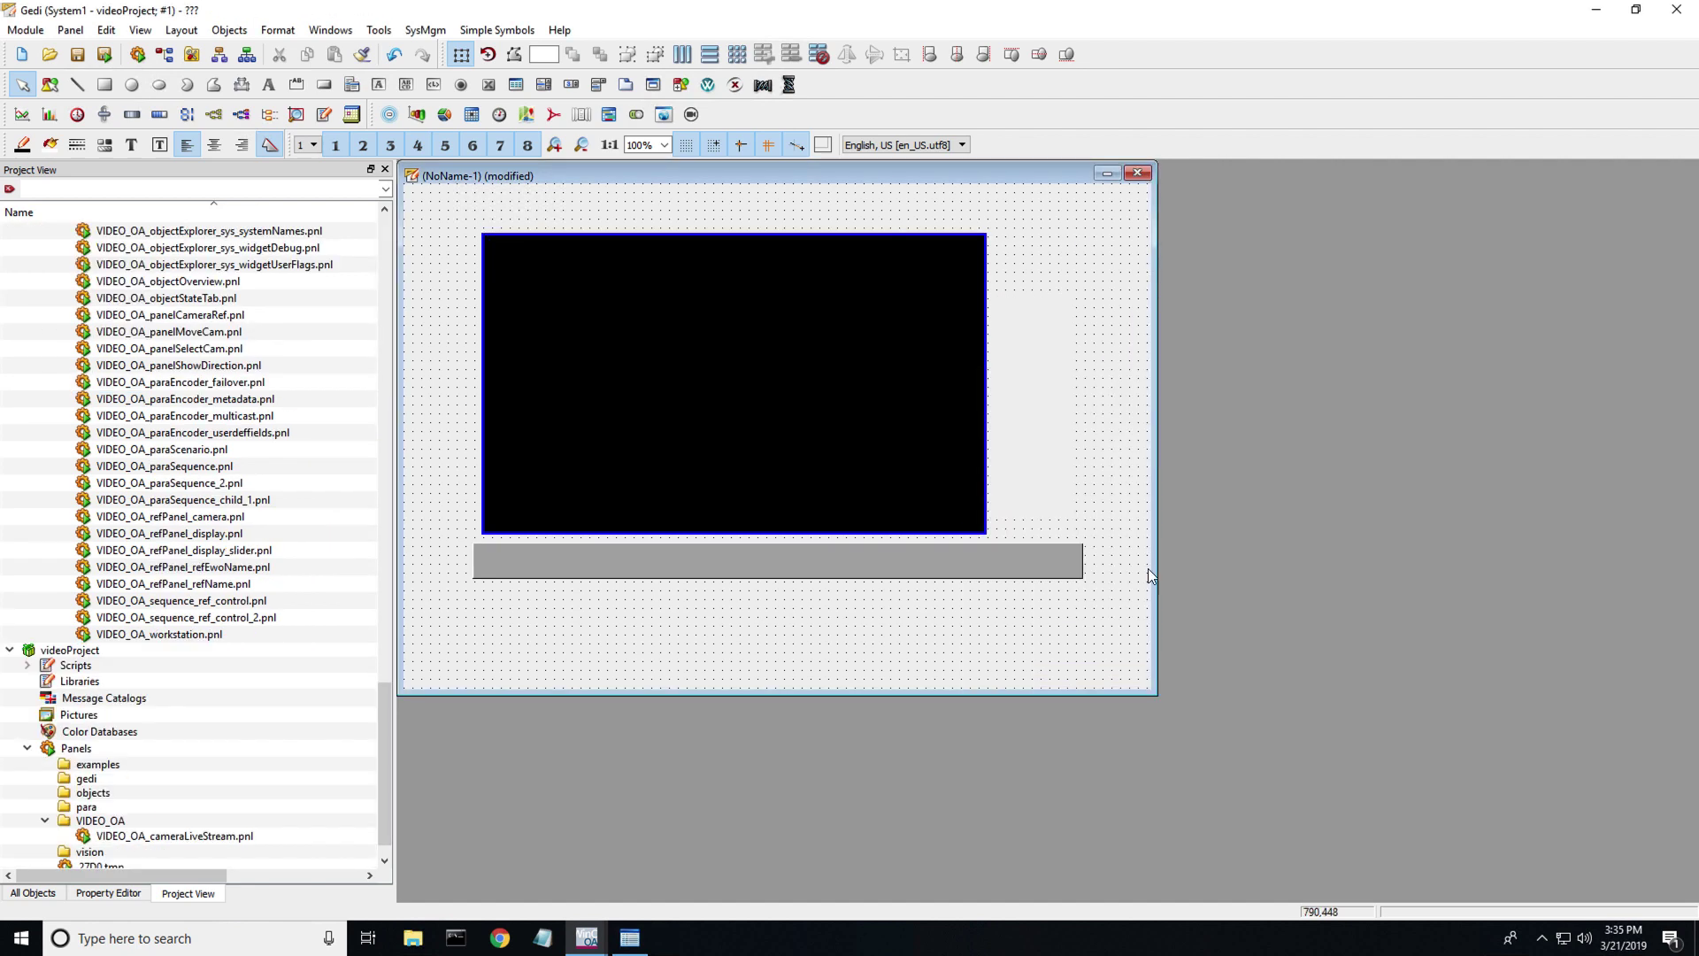
- Save the new panel as officeCam.xml in XML format under examples
left_click(105, 55)
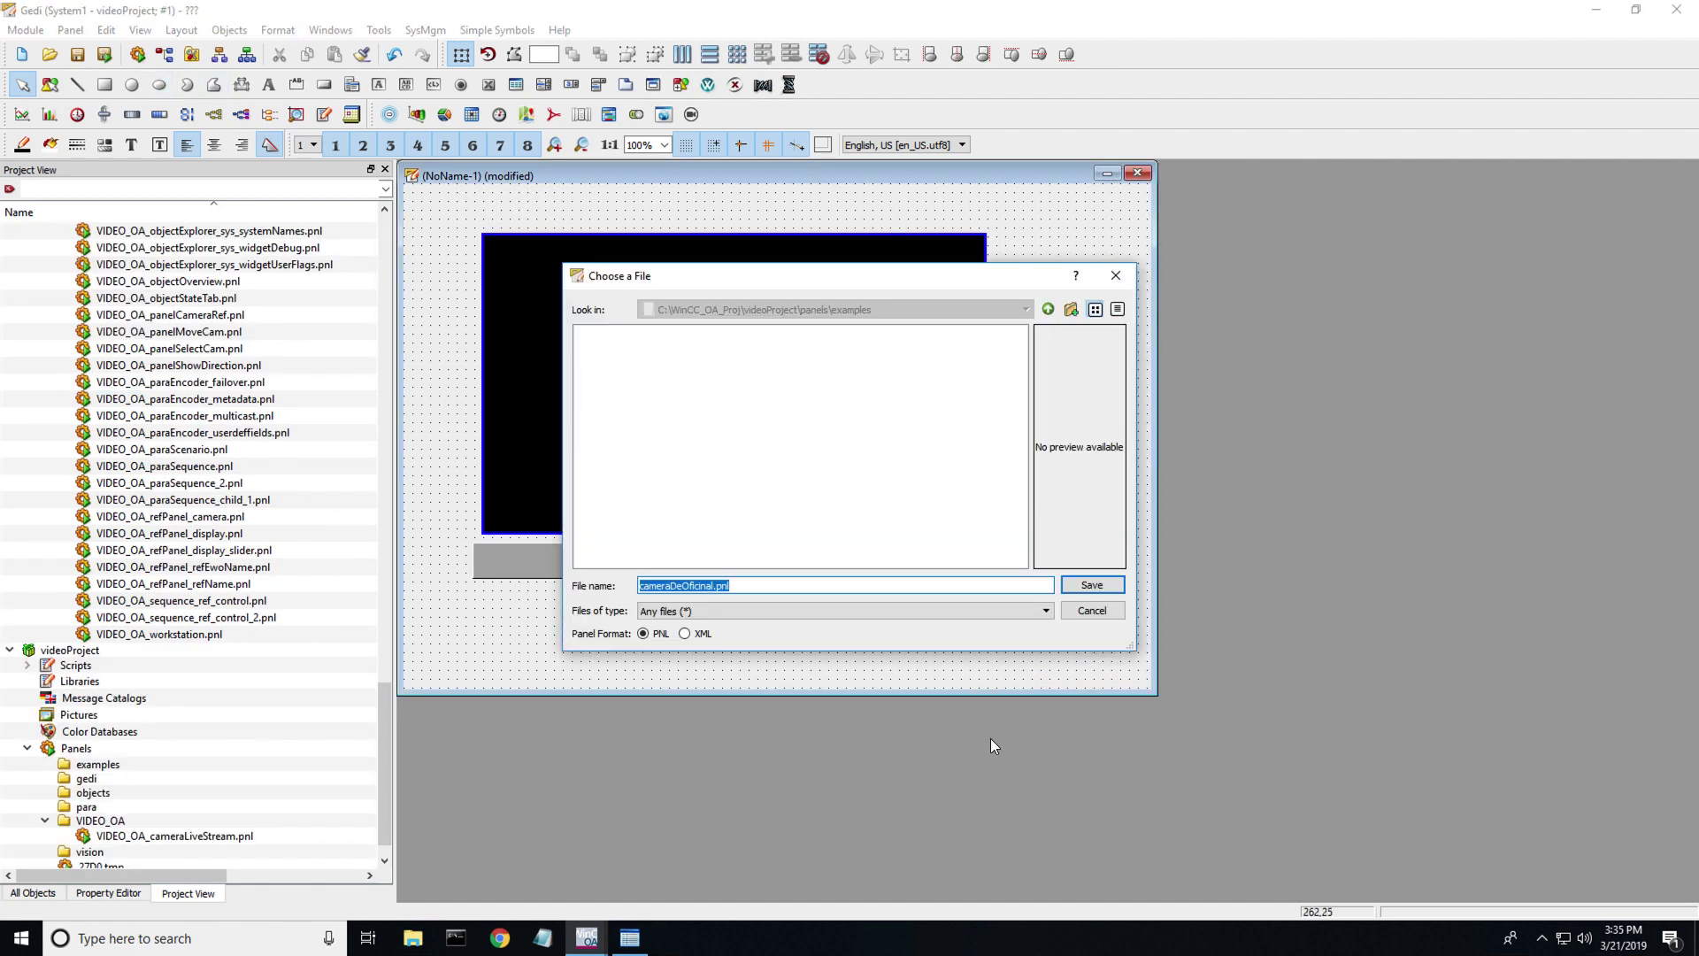
type("Ca")
key("BackSpace")
key("BackSpace")
type("of")
left_click(685, 635)
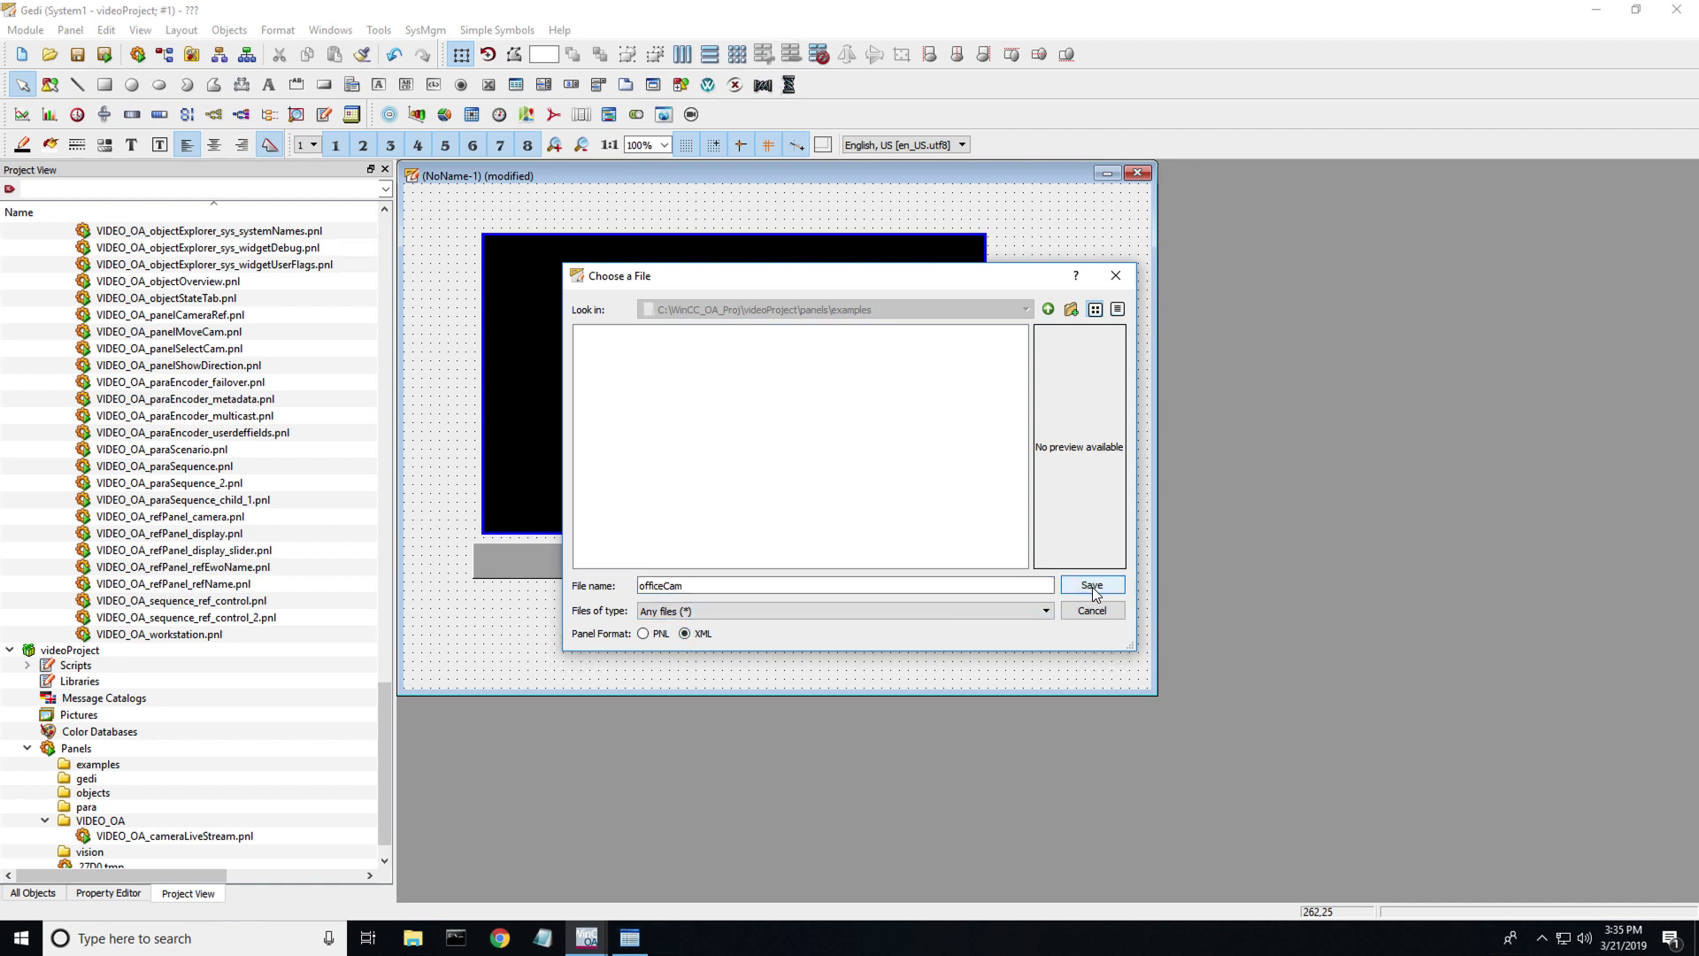
left_click(1046, 613)
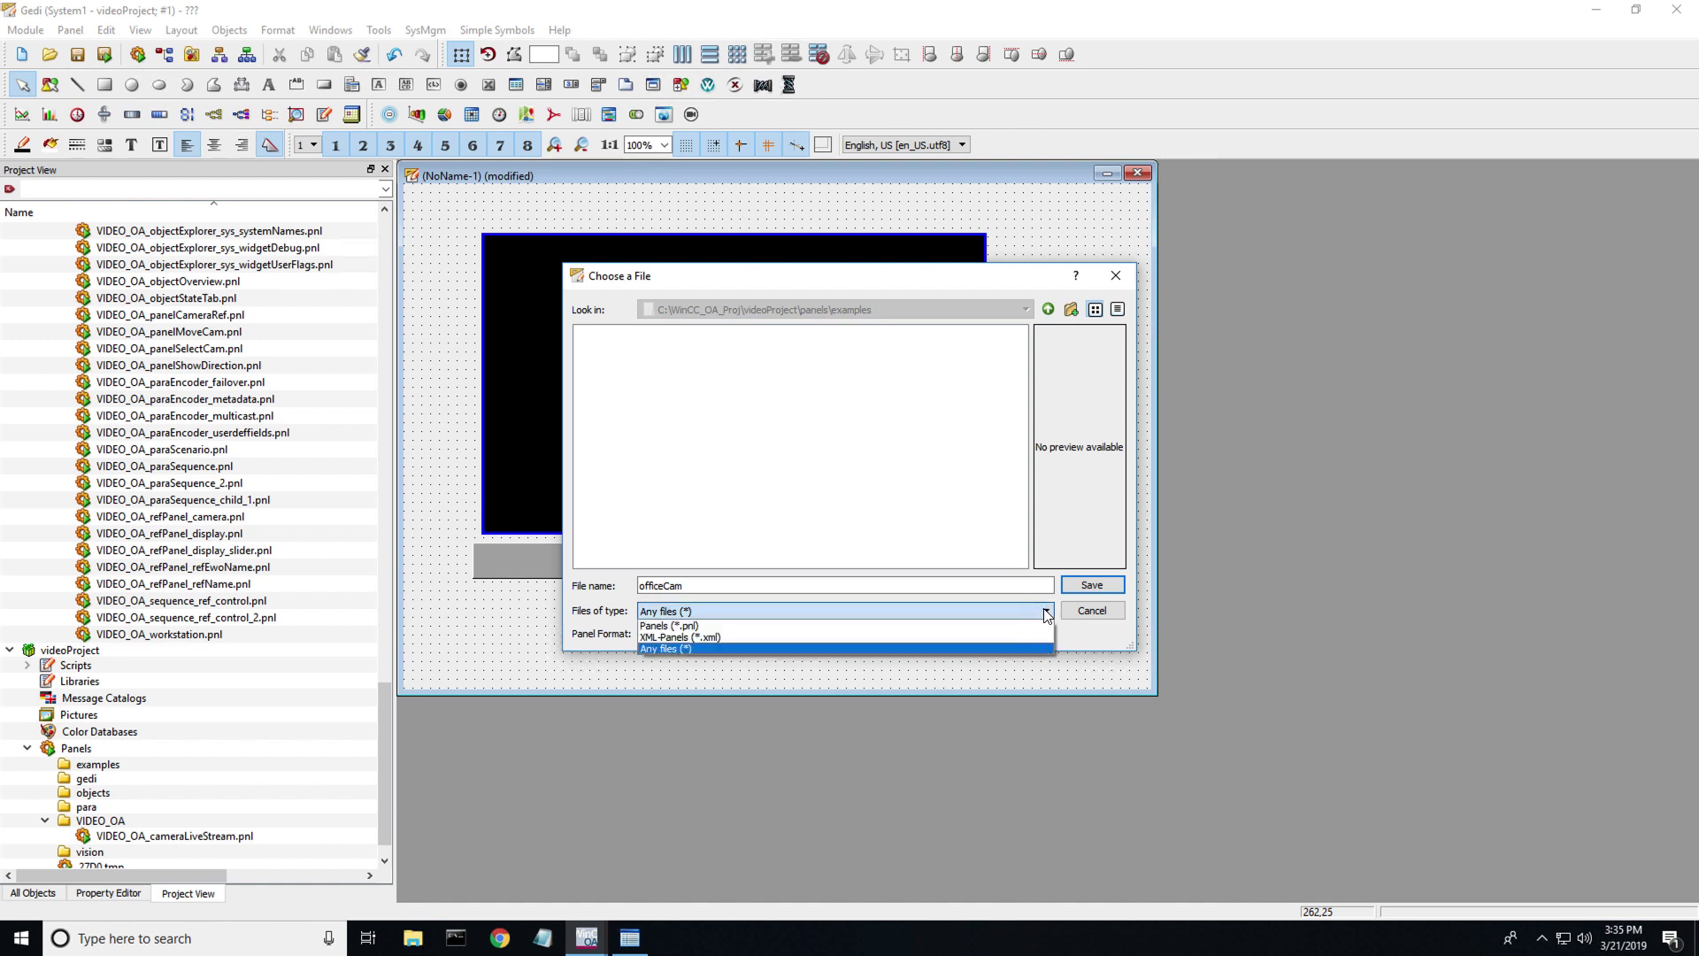
left_click(1046, 612)
left_click(1082, 586)
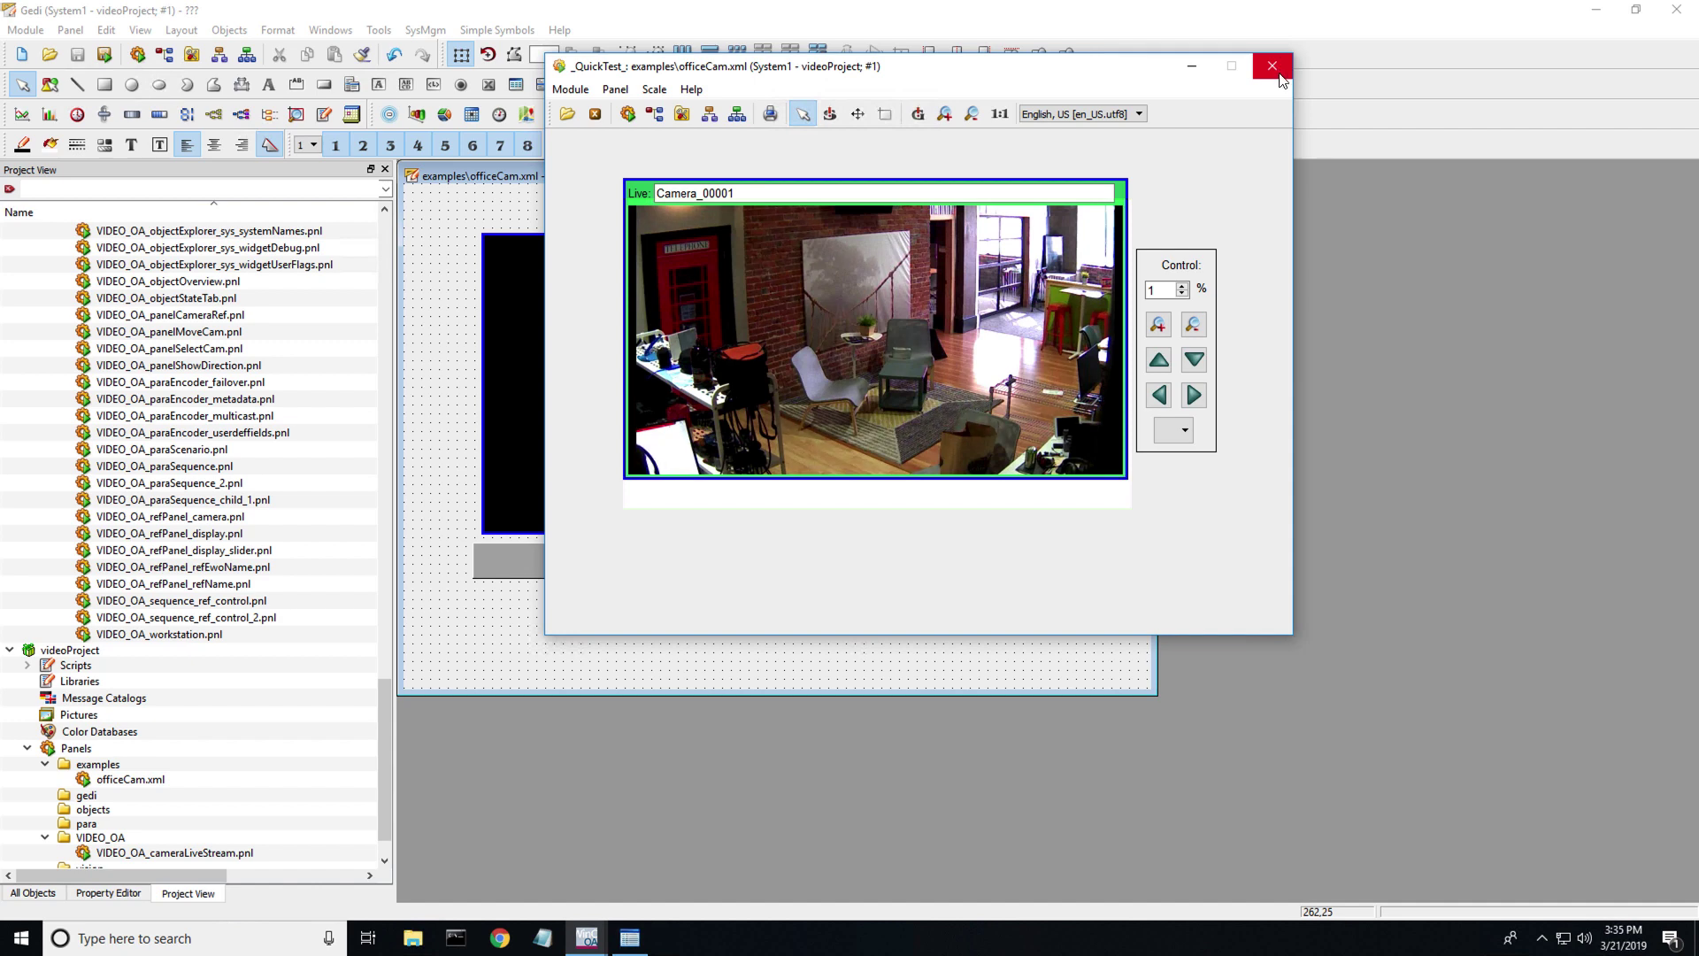
- Close the live quick-test window and the officeCam.xml panel editor
left_click(1280, 78)
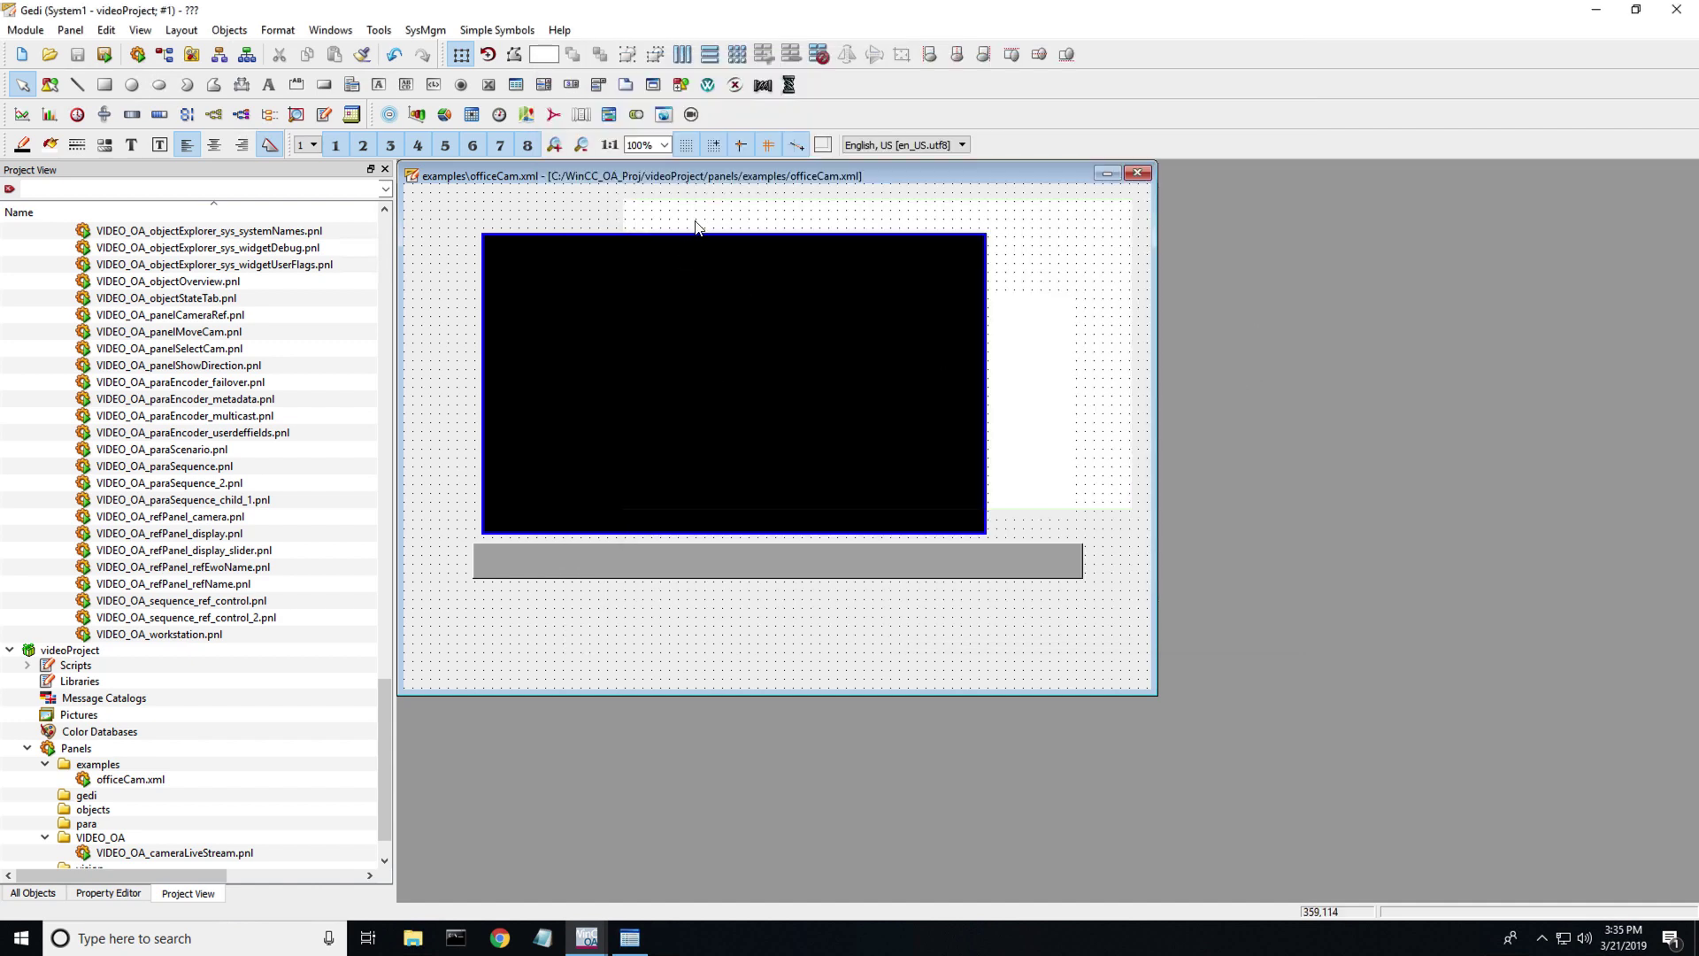
left_click(1137, 173)
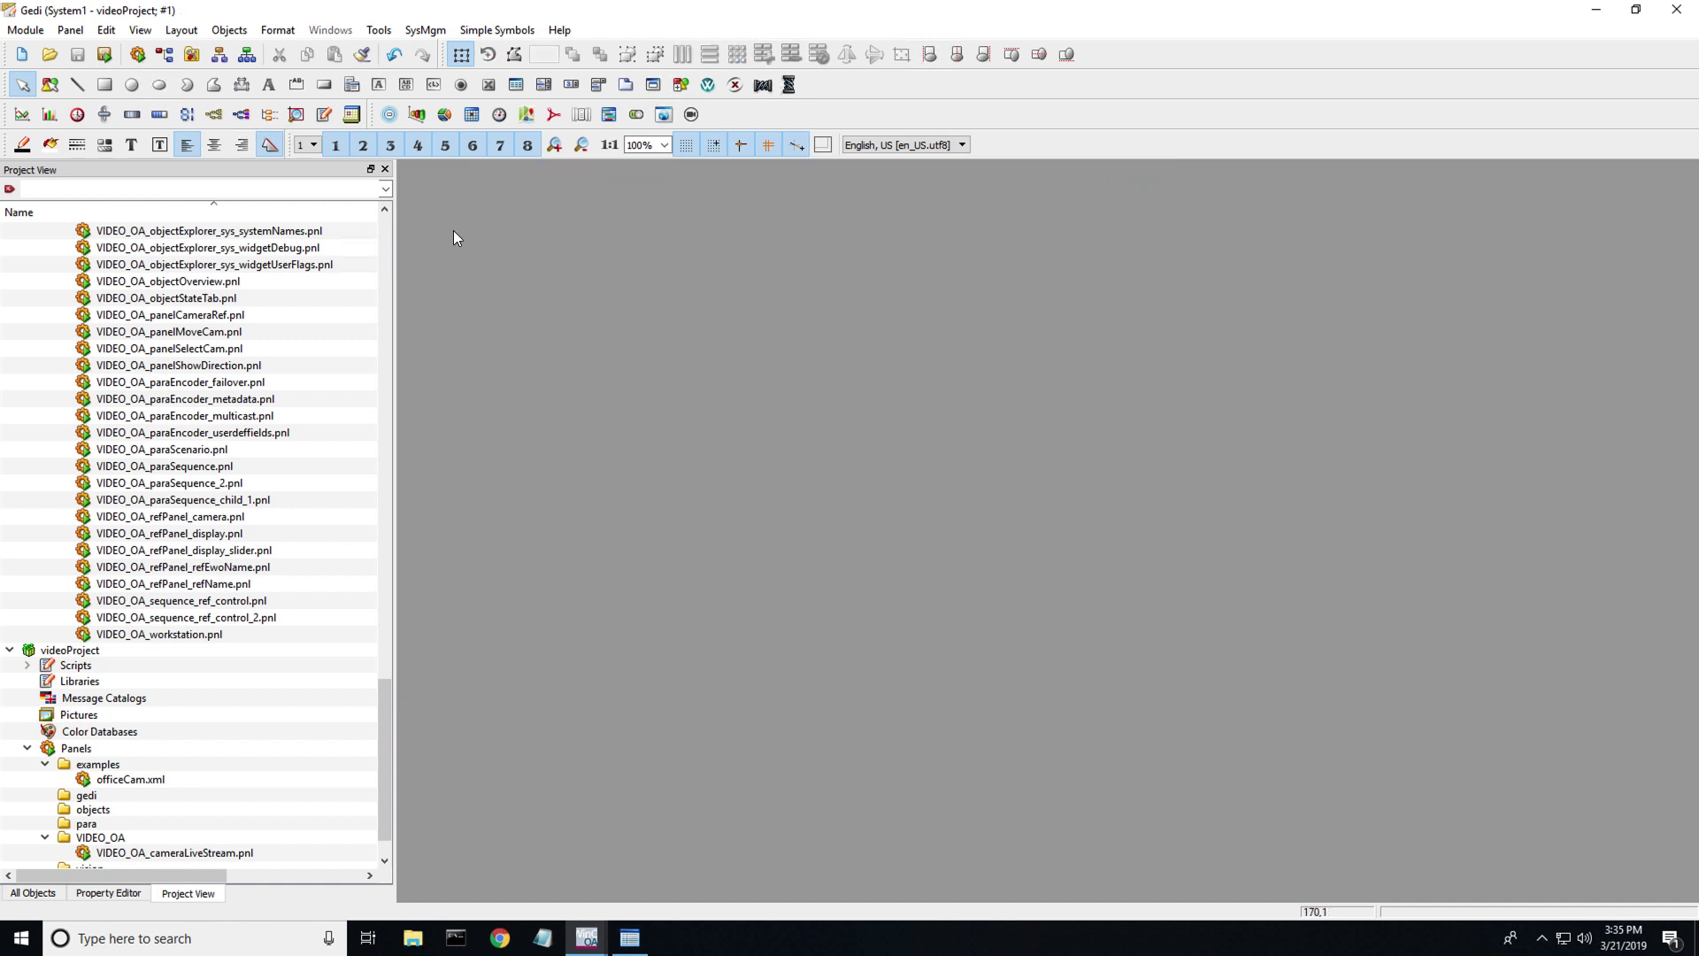
- In the panel topology, delete the Office CAM node under StartPanel
left_click(210, 56)
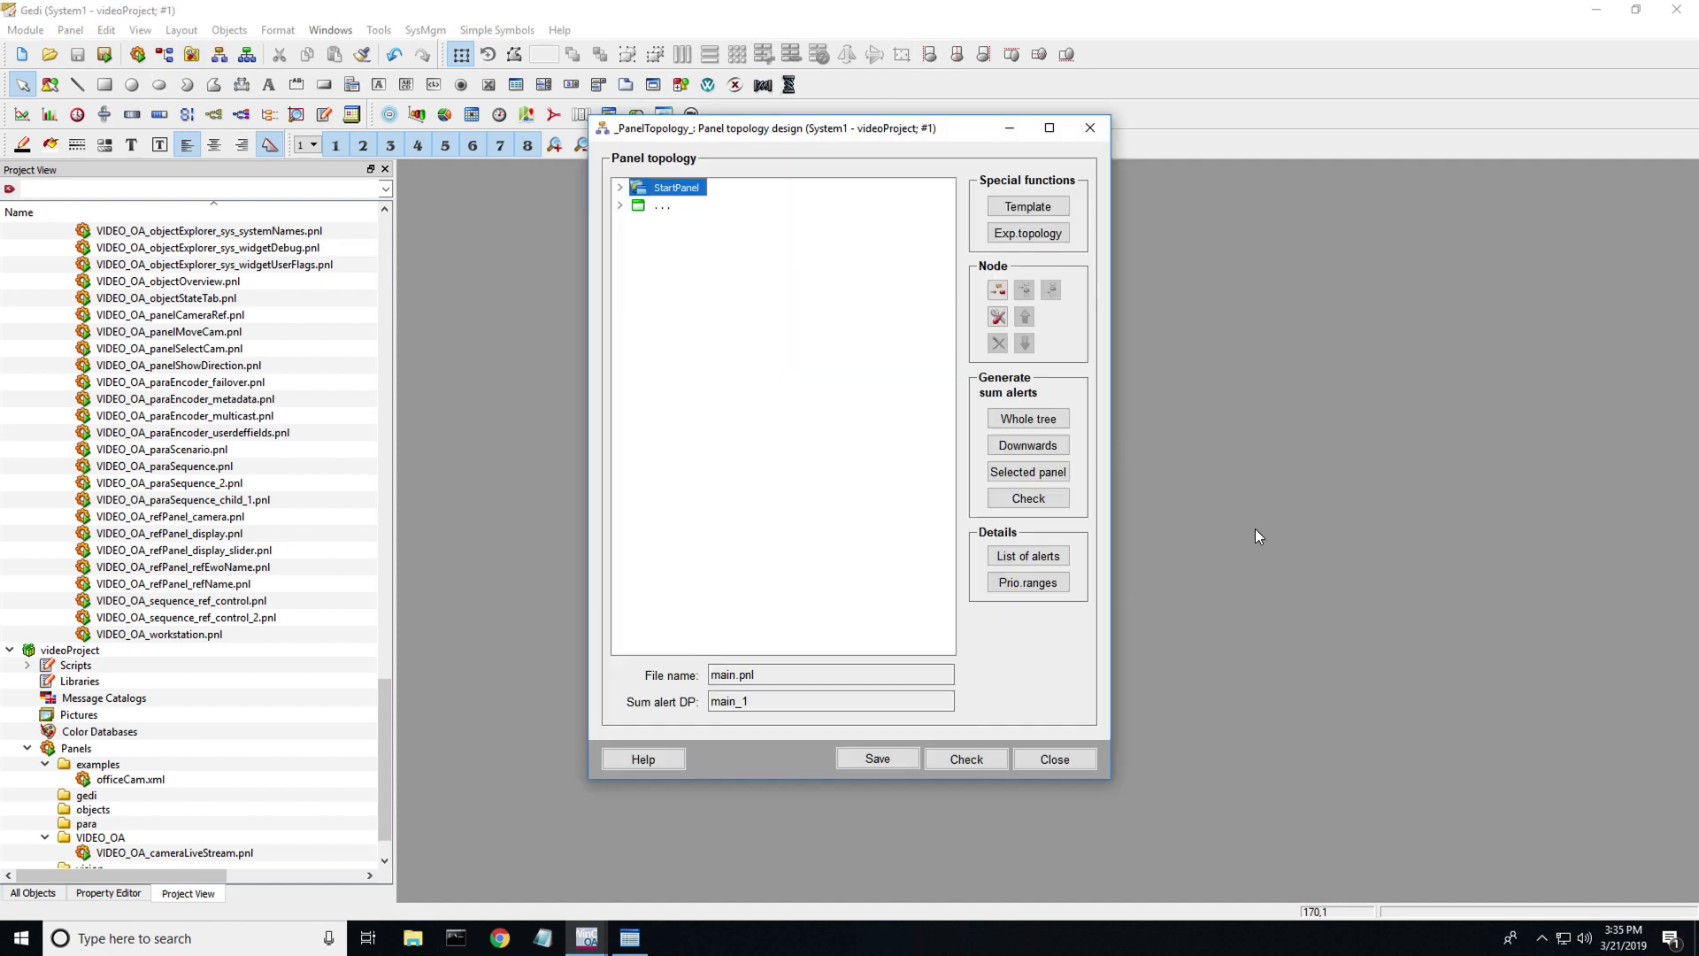
left_click(622, 189)
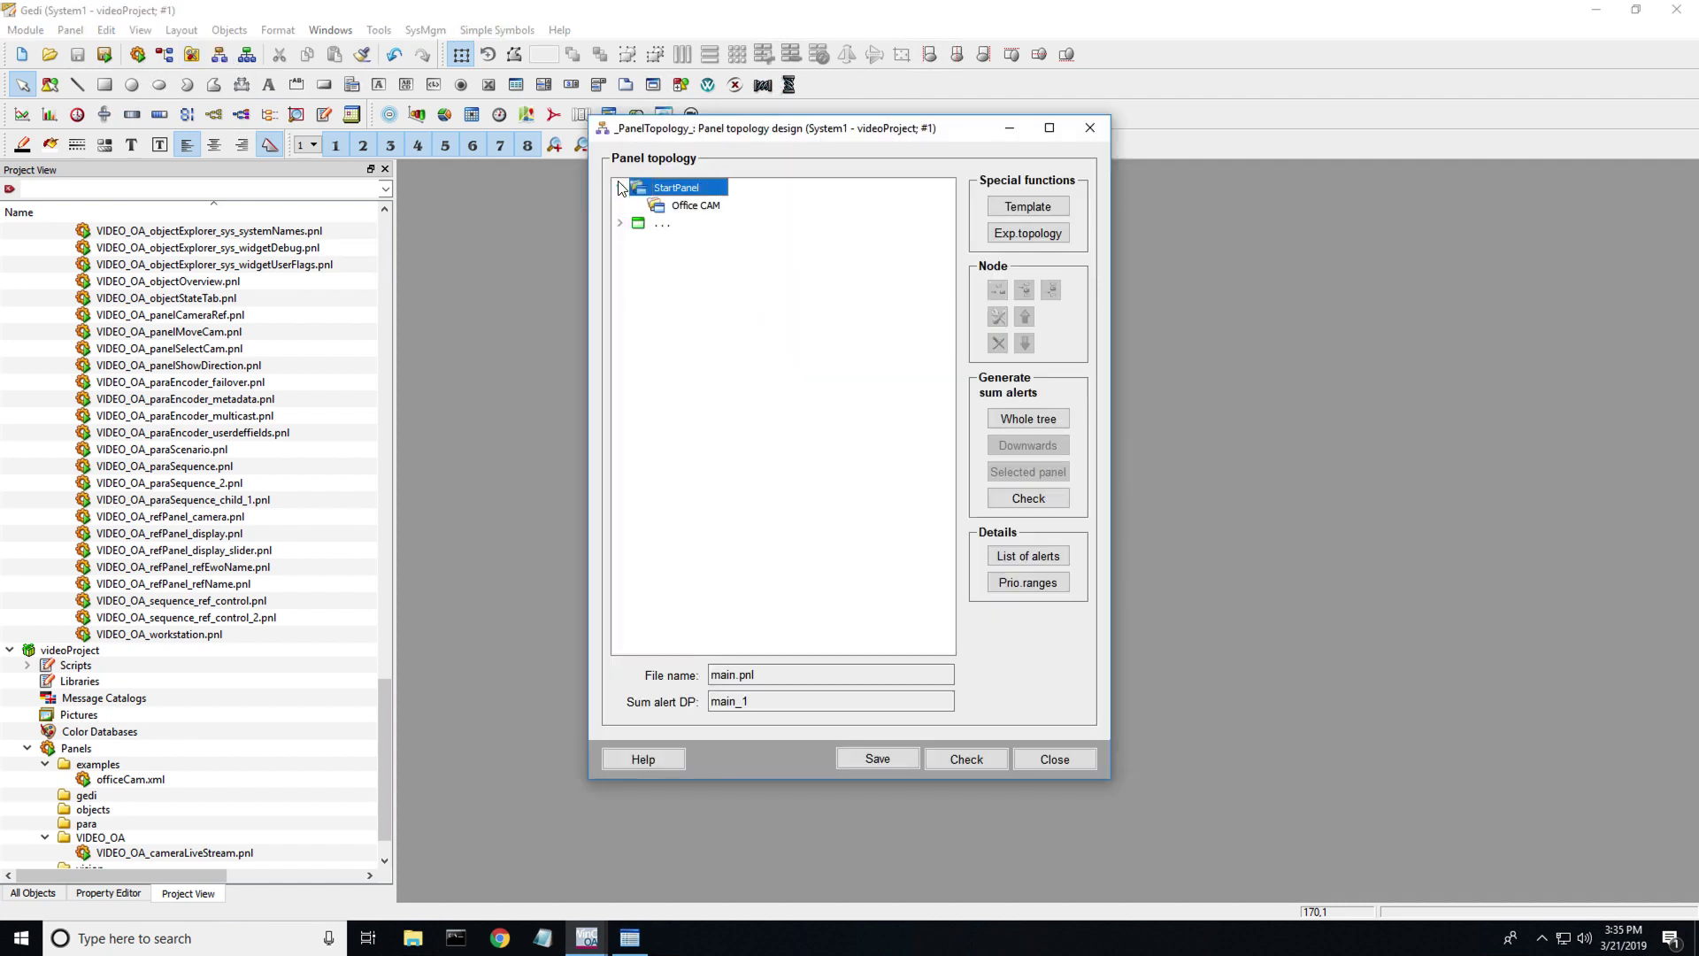
left_click(670, 209)
right_click(670, 209)
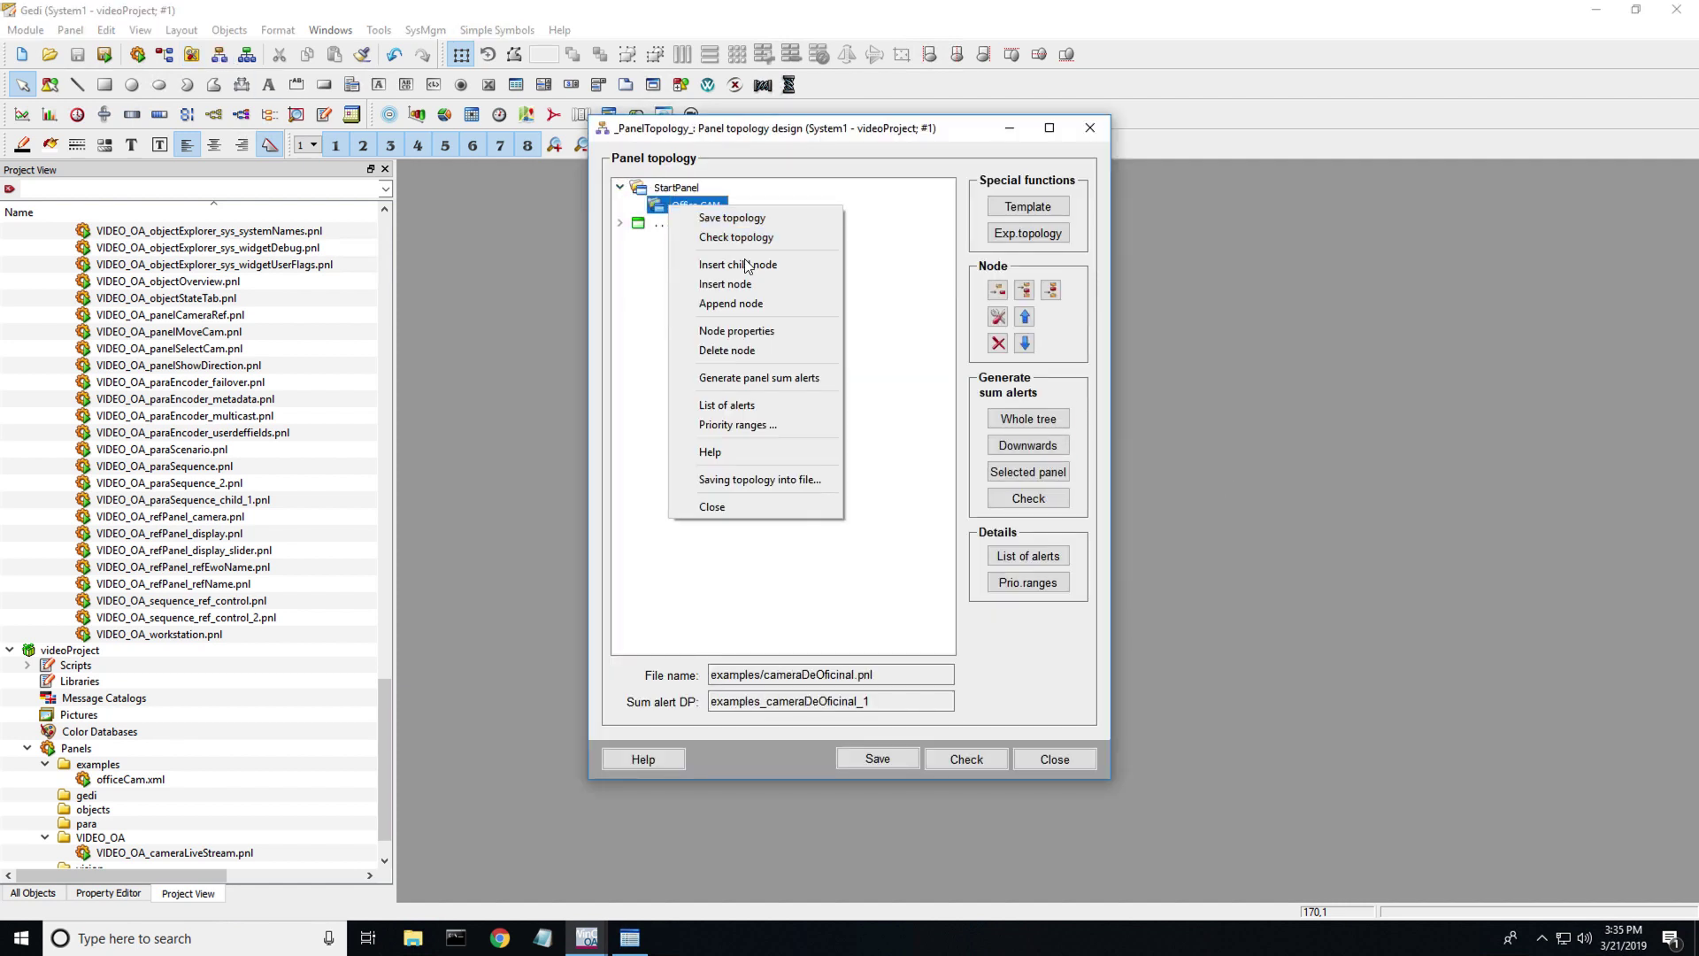
left_click(757, 352)
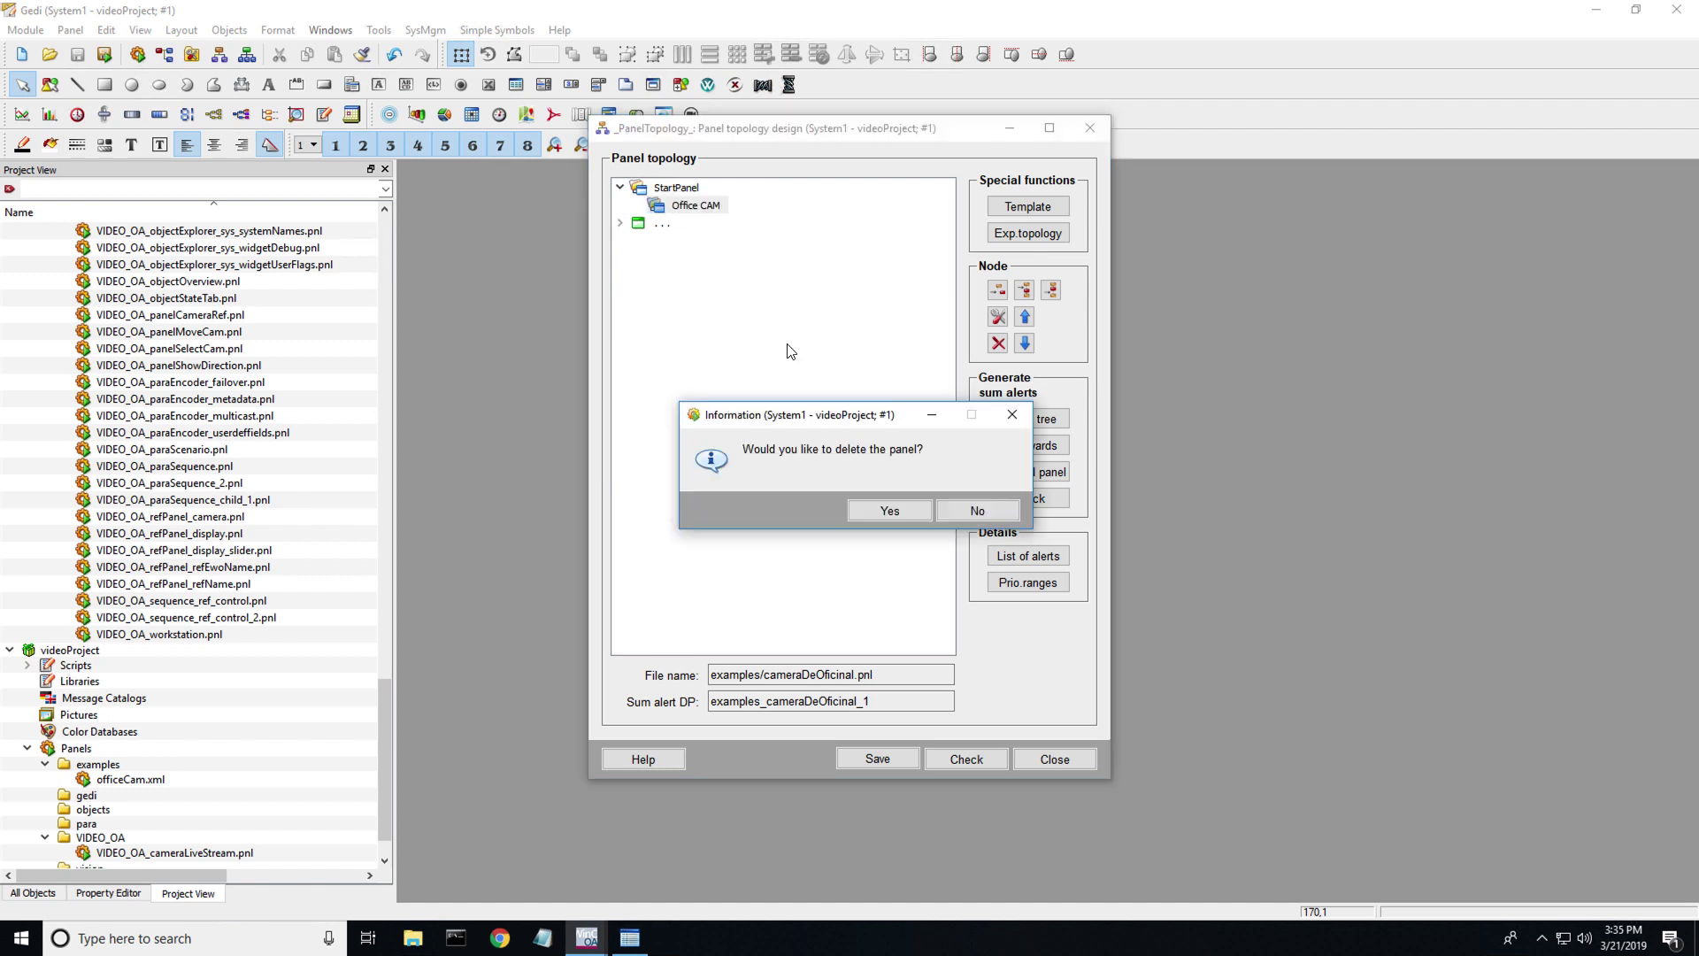
left_click(889, 510)
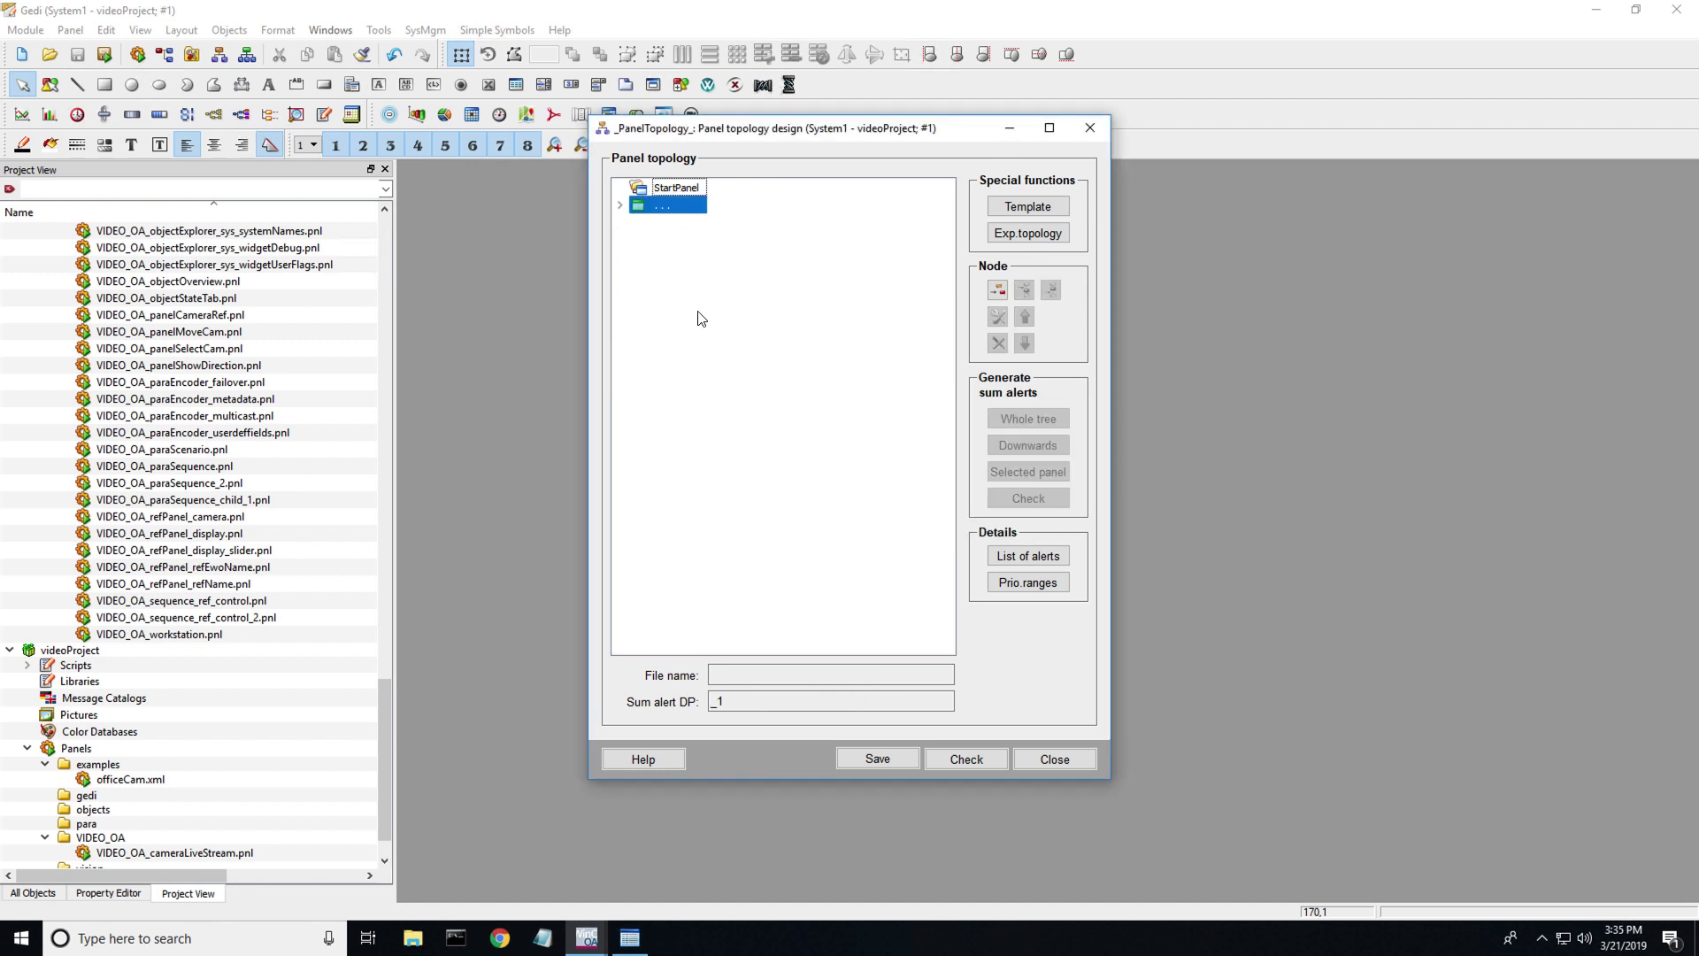
- Insert a new child node under StartPanel
left_click(676, 190)
right_click(675, 190)
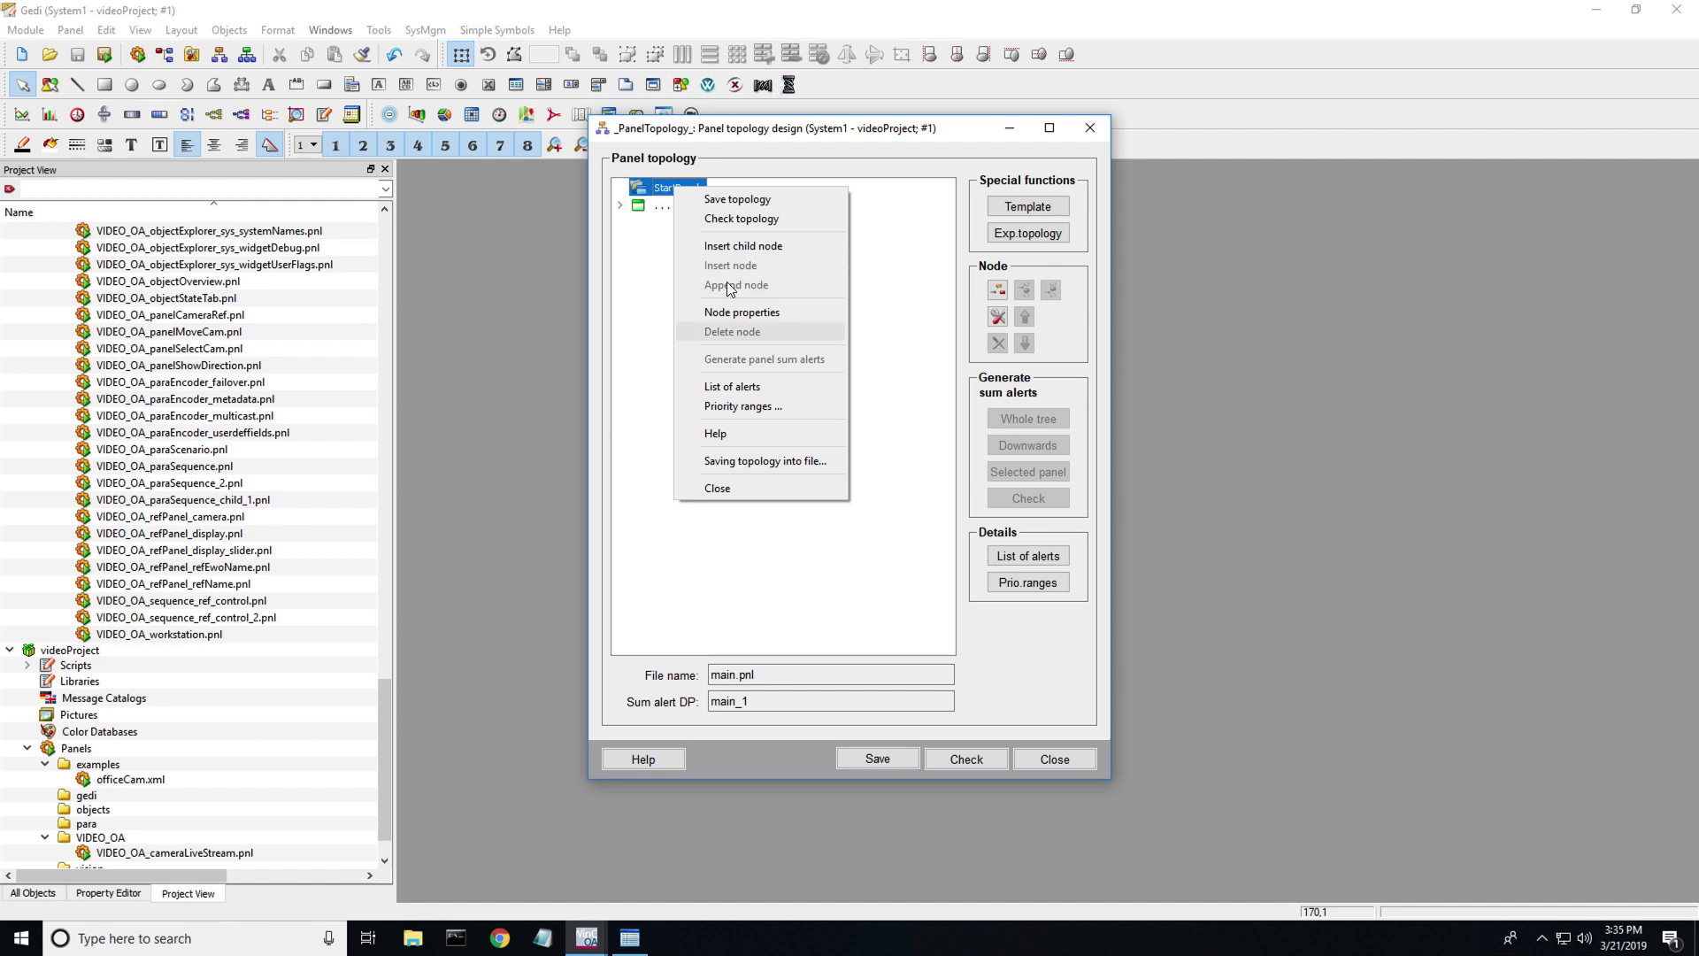
left_click(732, 247)
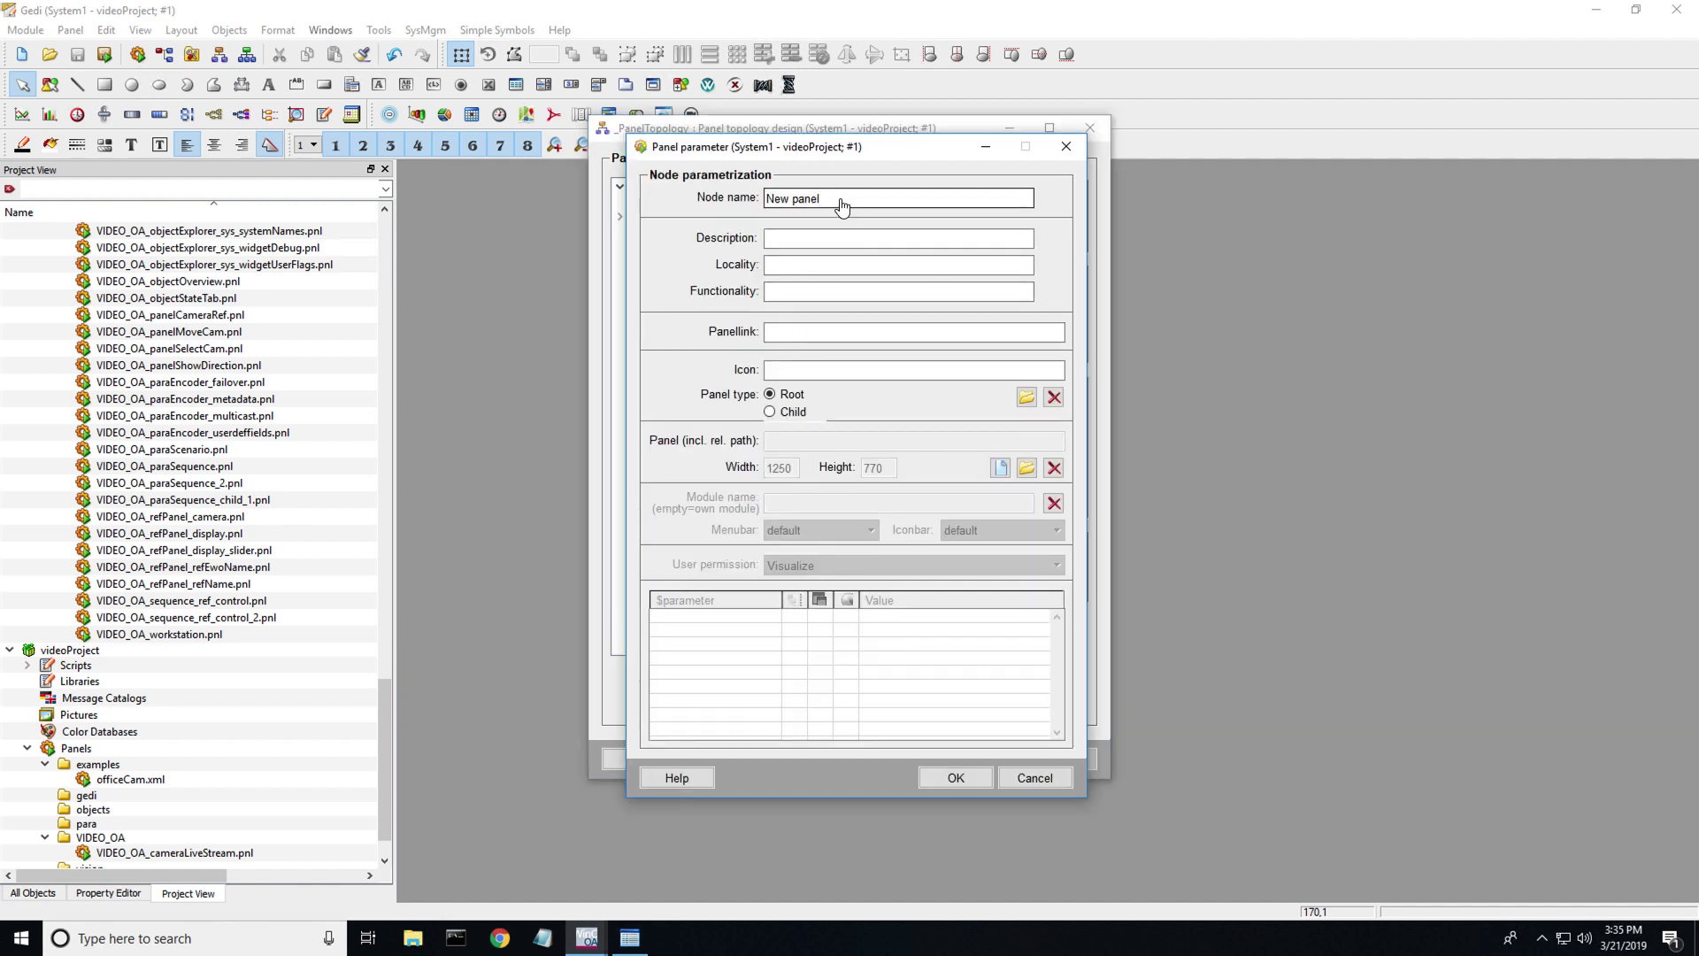
- Set the new node's English name to 'Office CAM'
double_click(841, 200)
left_click(810, 478)
left_click(810, 478)
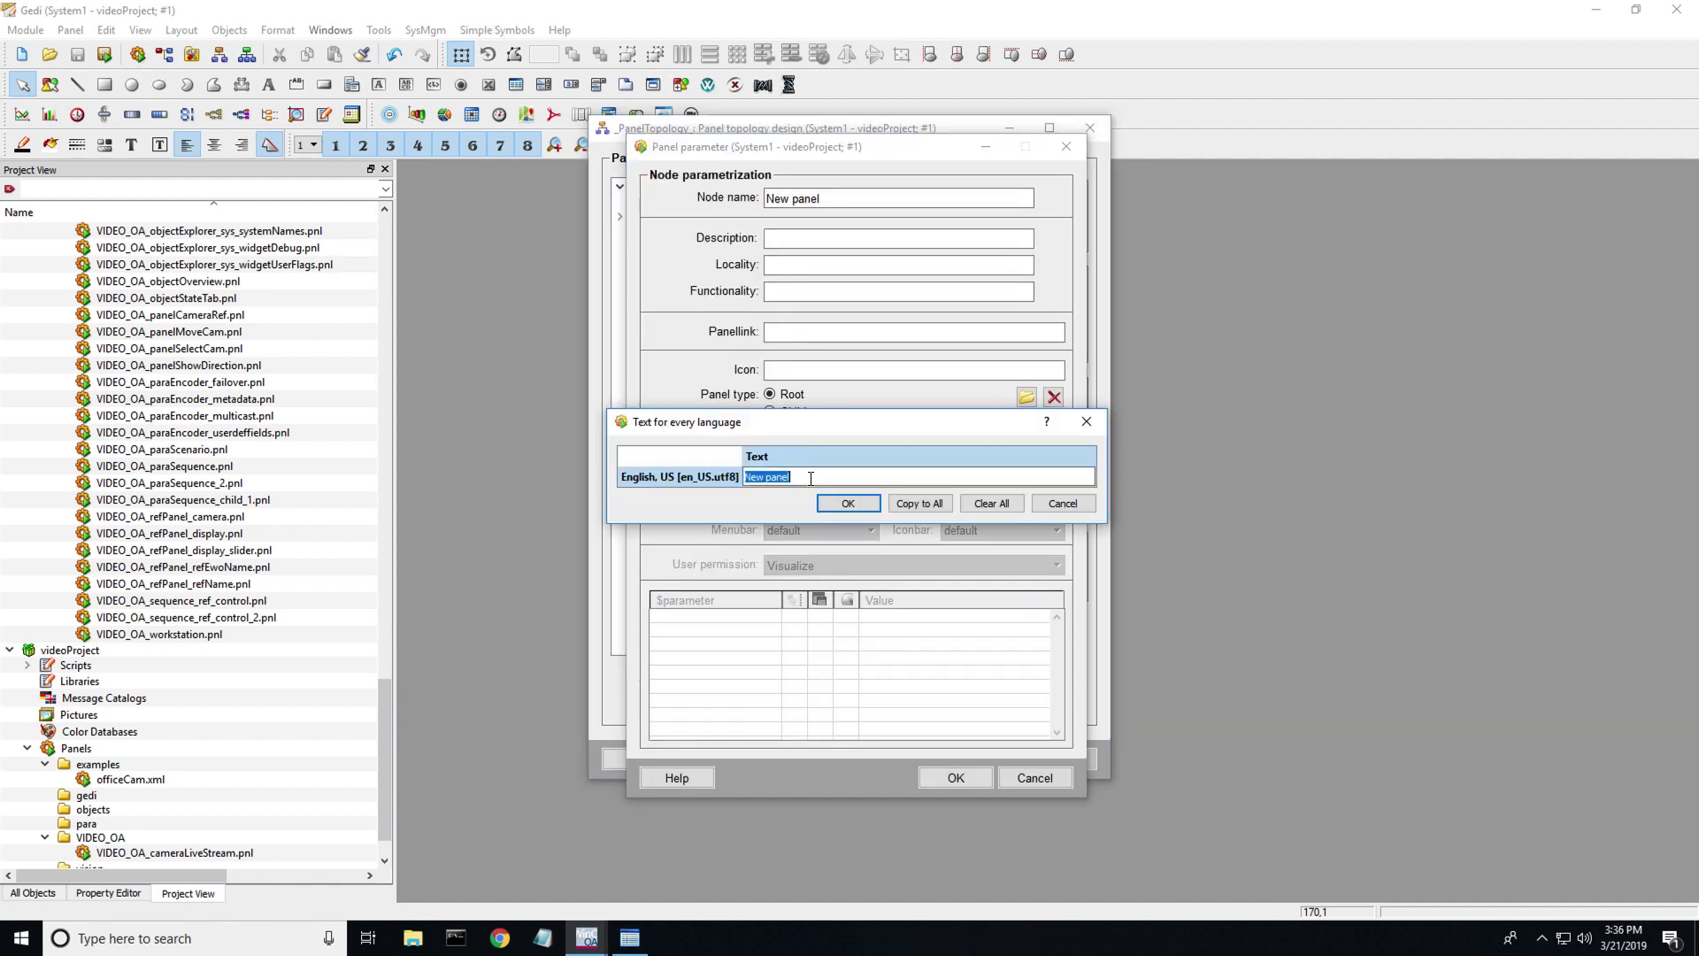
type("Oc")
type("fice CAM")
left_click(862, 508)
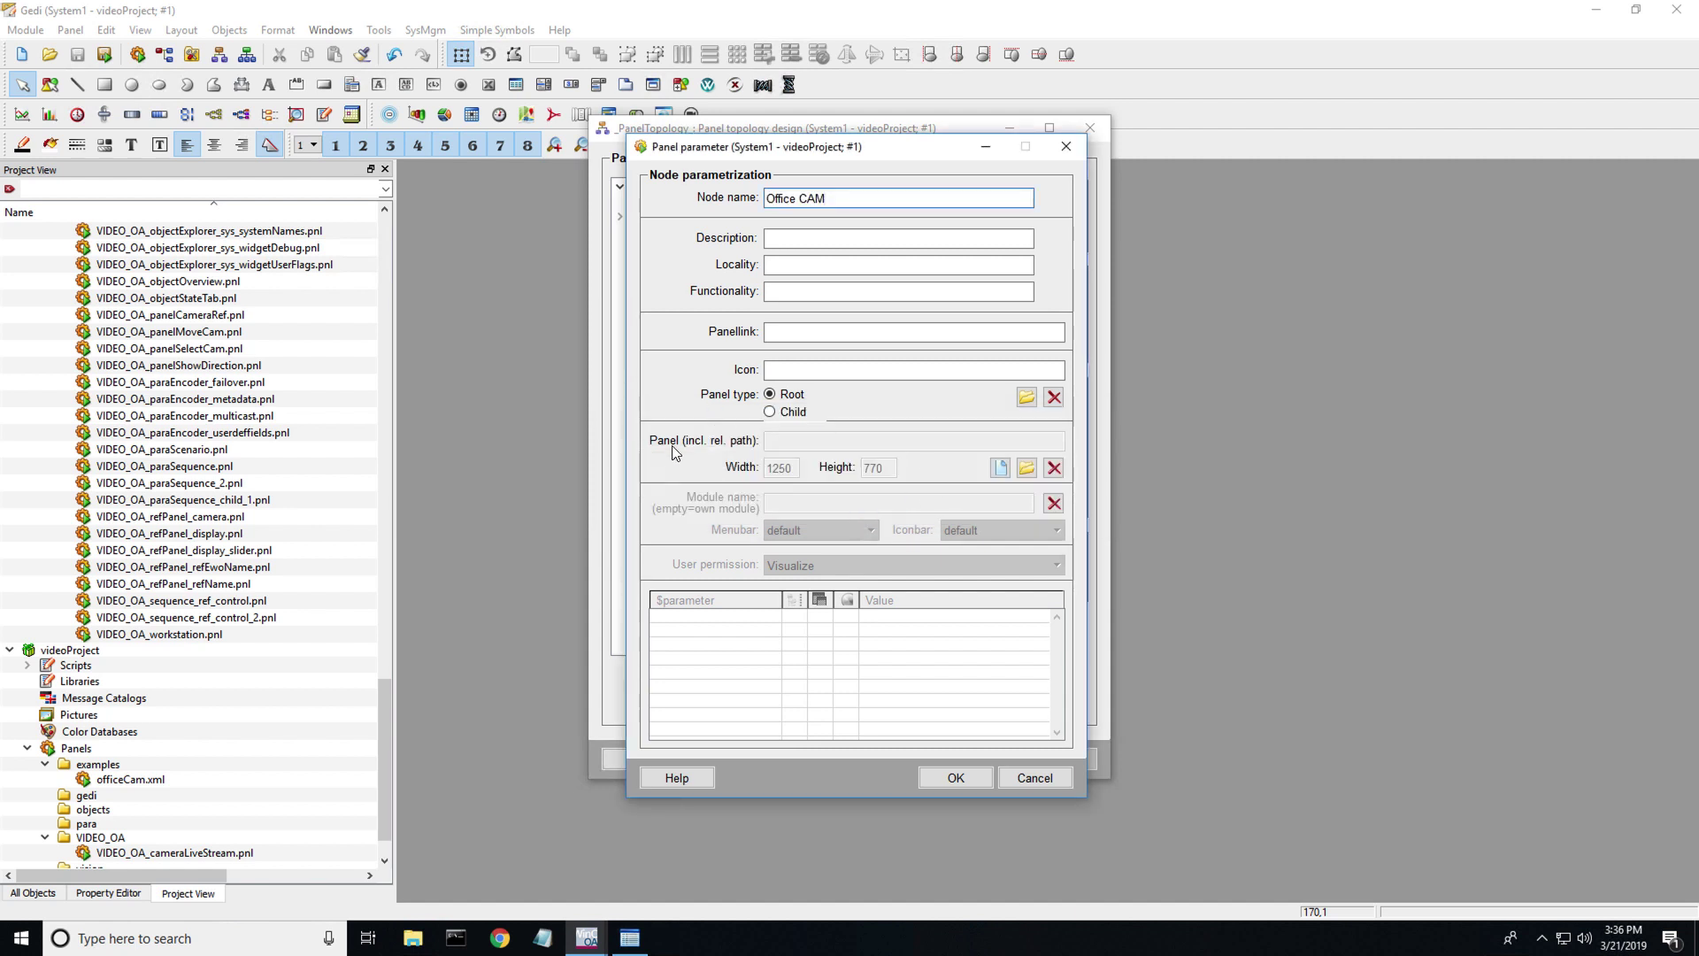
- Link the node to the panel file examples/officeCam.xml and confirm the node settings
left_click(1025, 469)
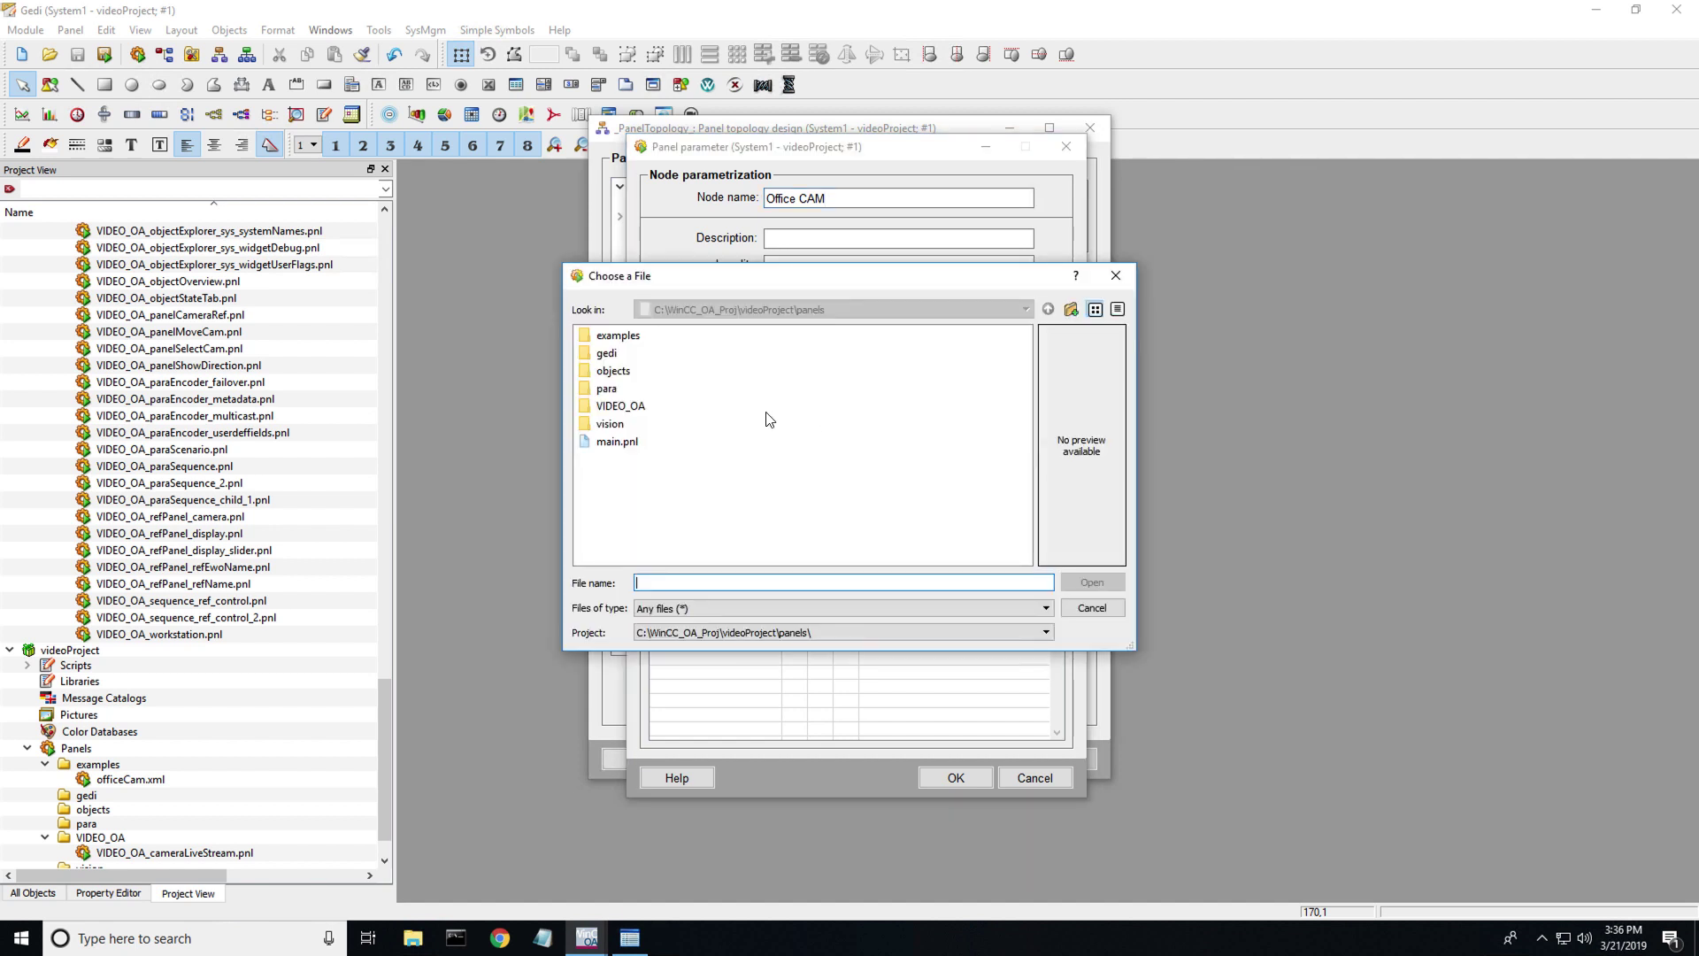
double_click(618, 336)
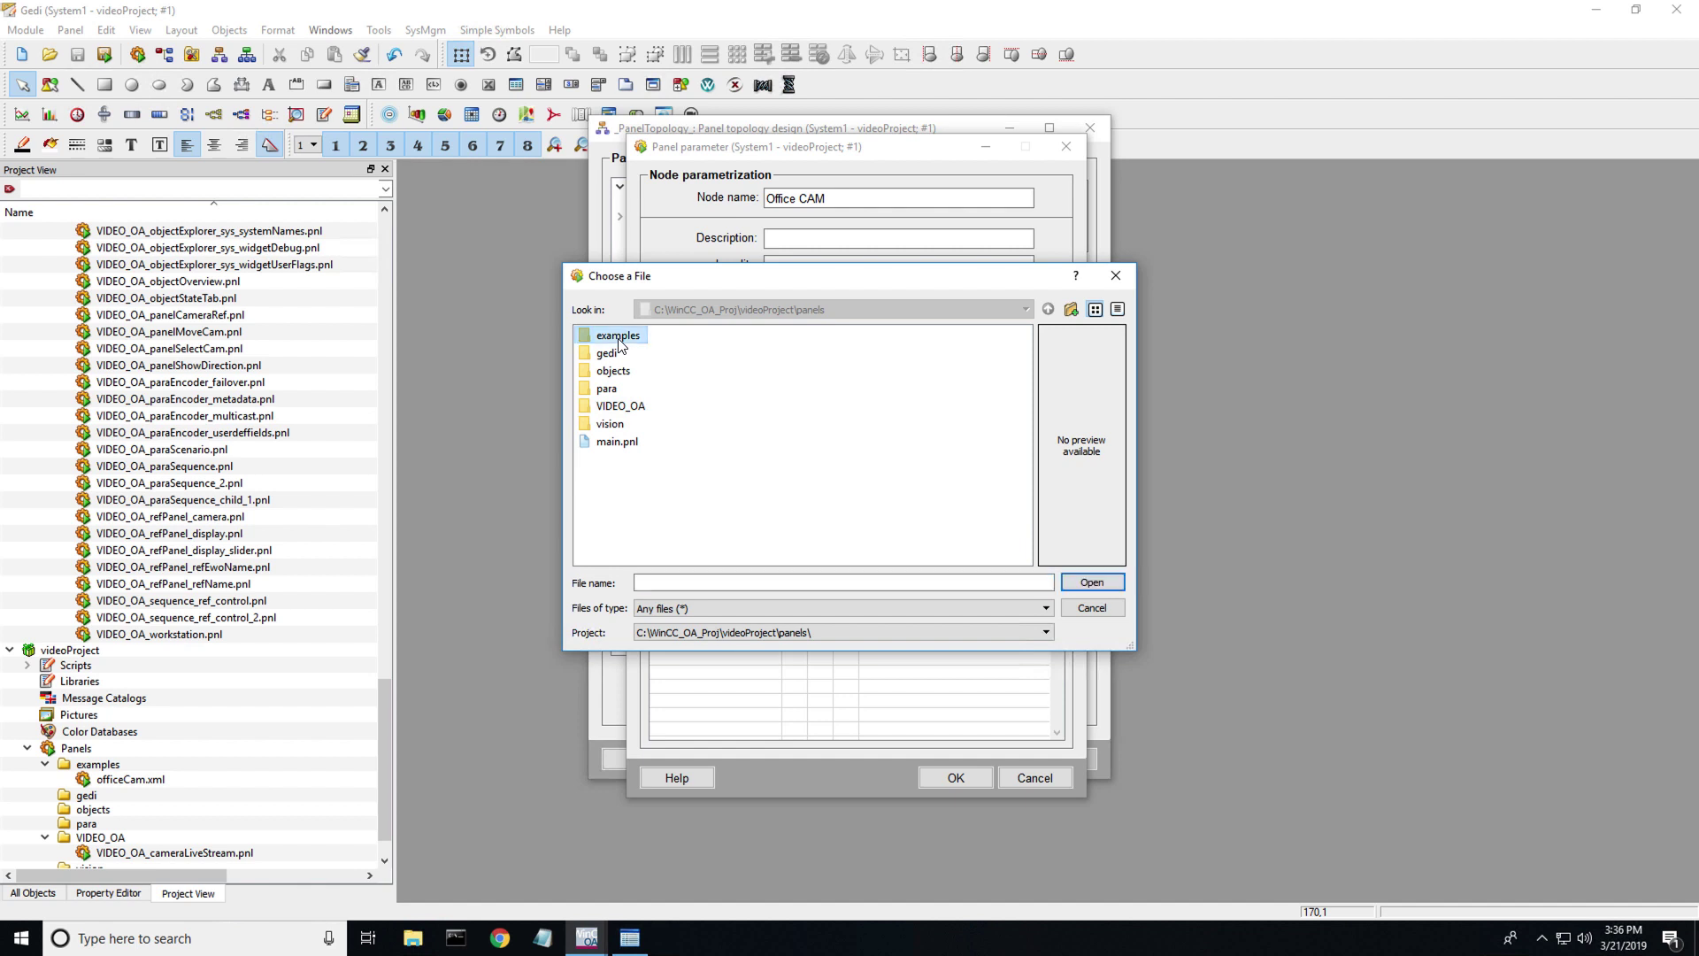
left_click(630, 334)
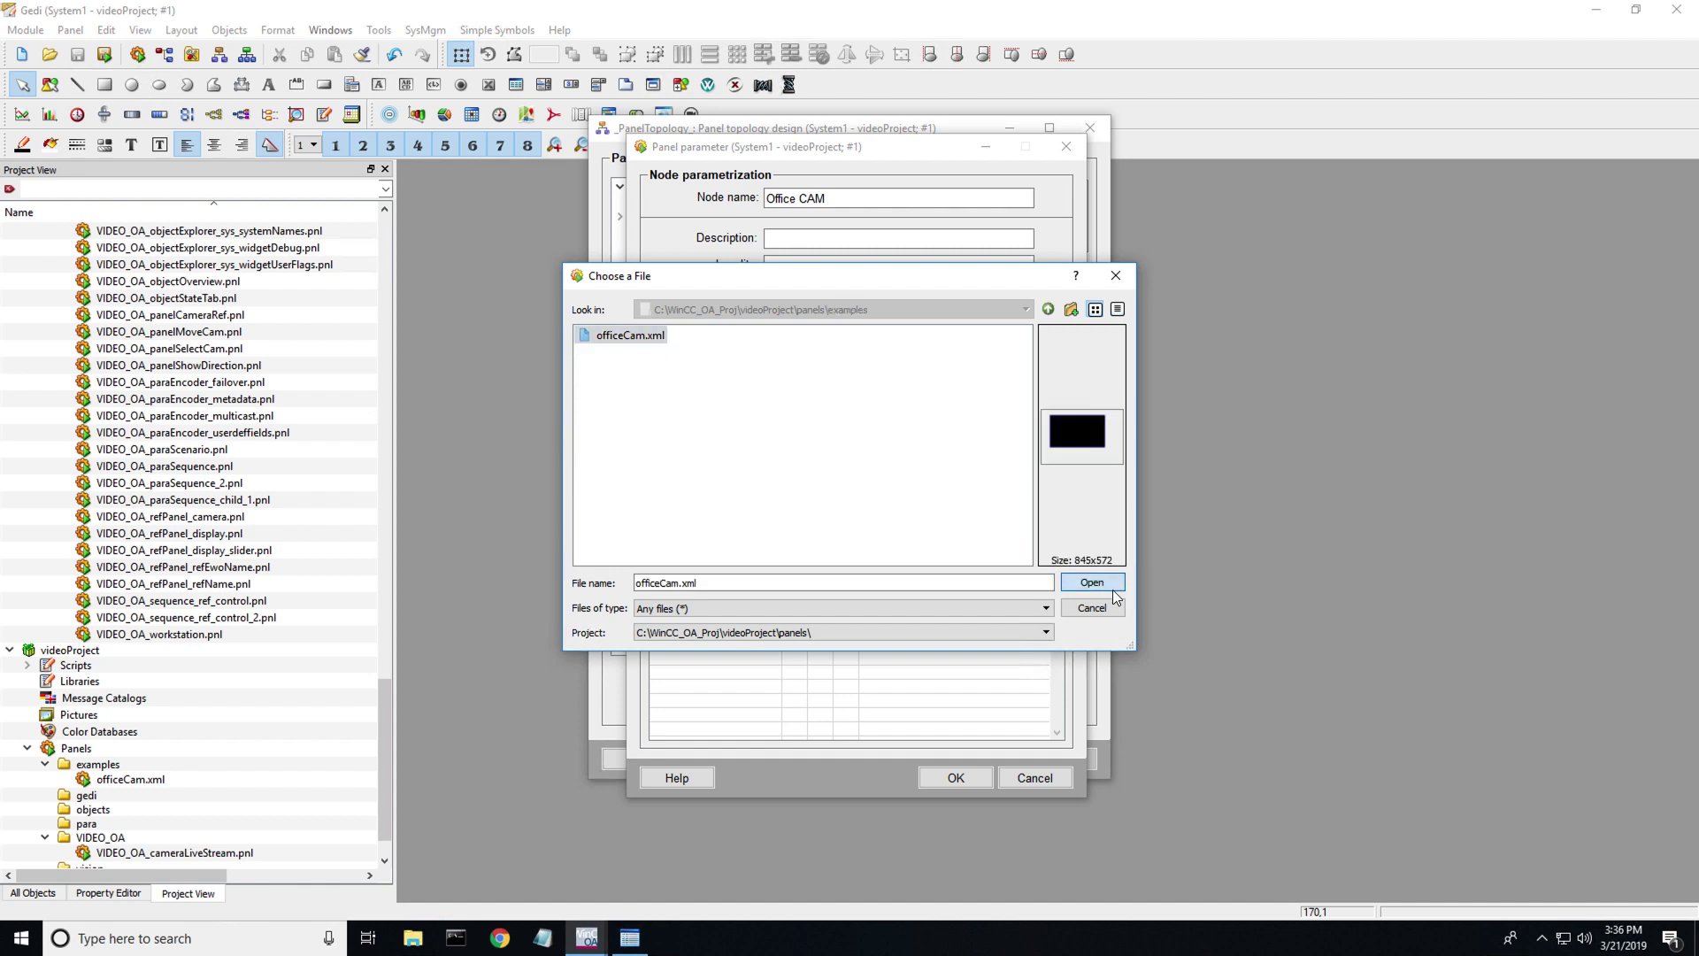
left_click(1113, 587)
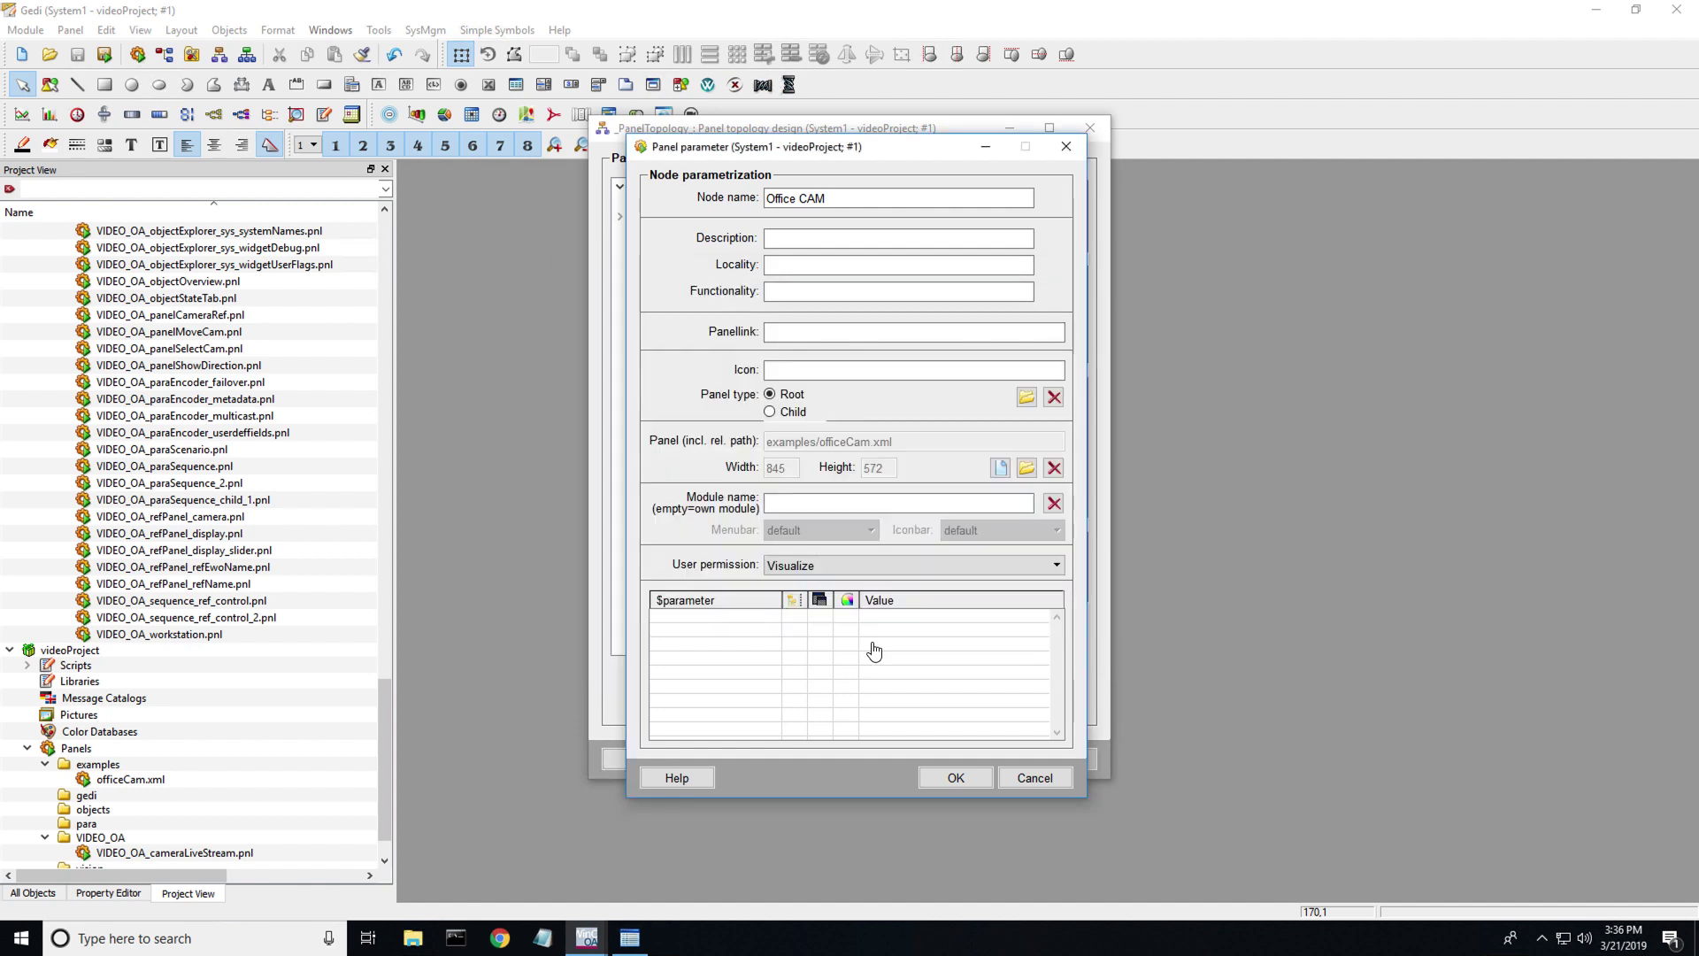
left_click(956, 778)
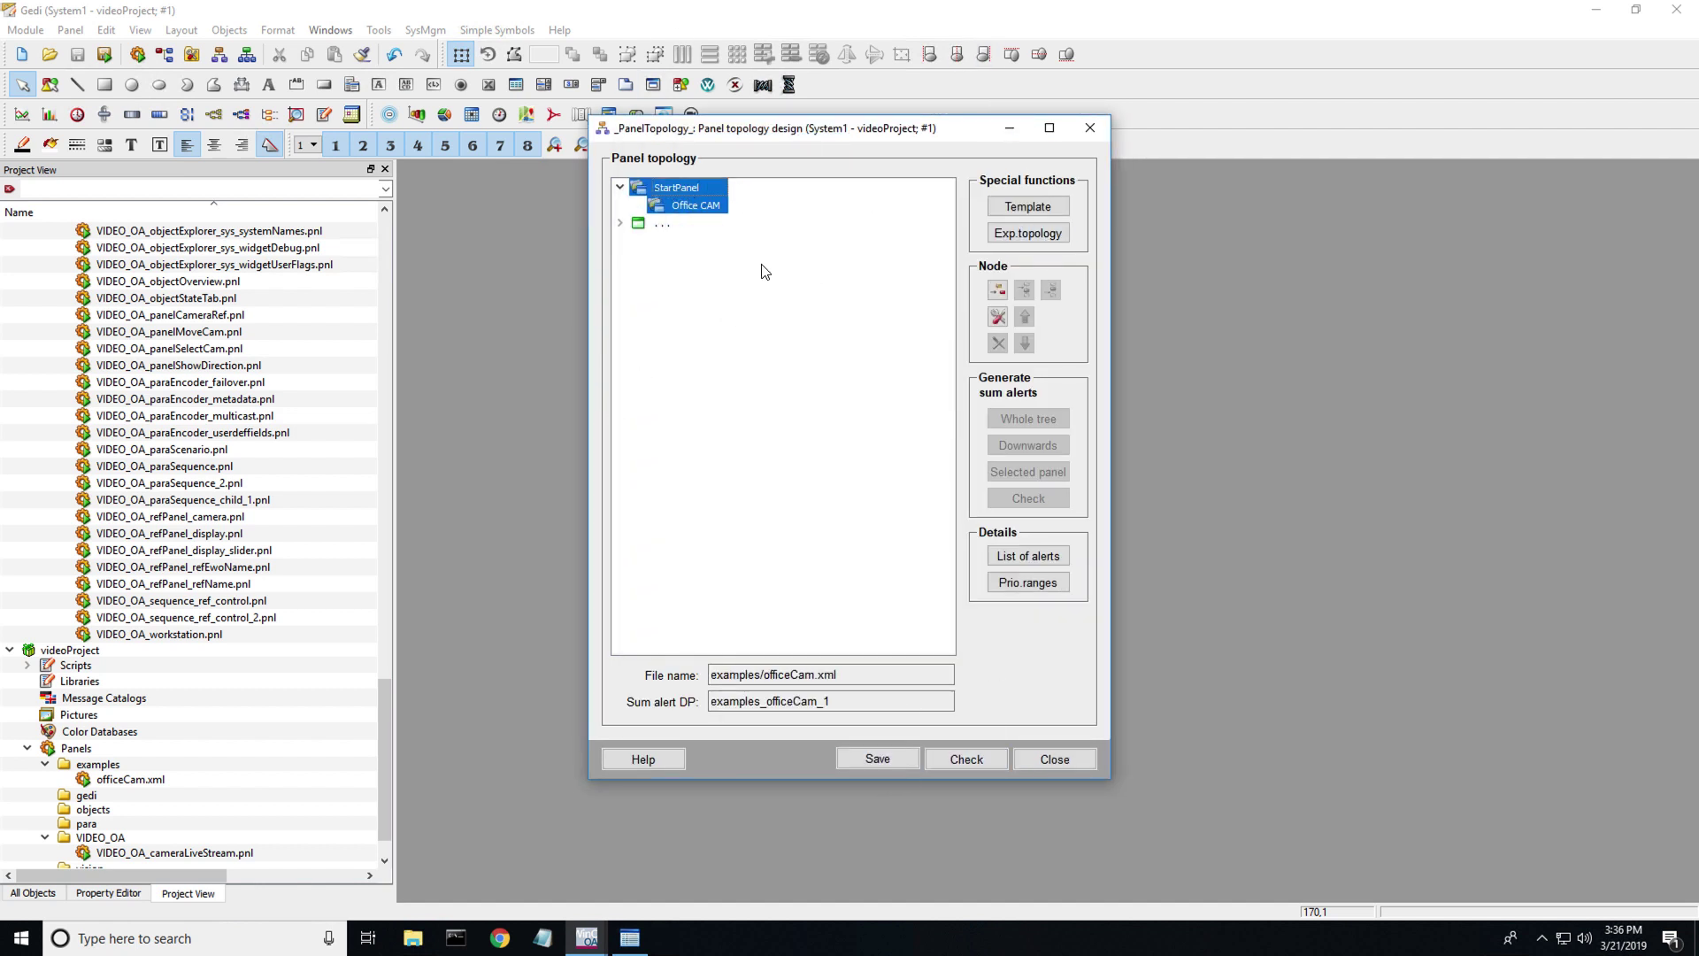
- Try ETMTREE-RESPONSIVE, then keep ETMMENU-RESPONSIVE as the default screen template and apply
left_click(1029, 207)
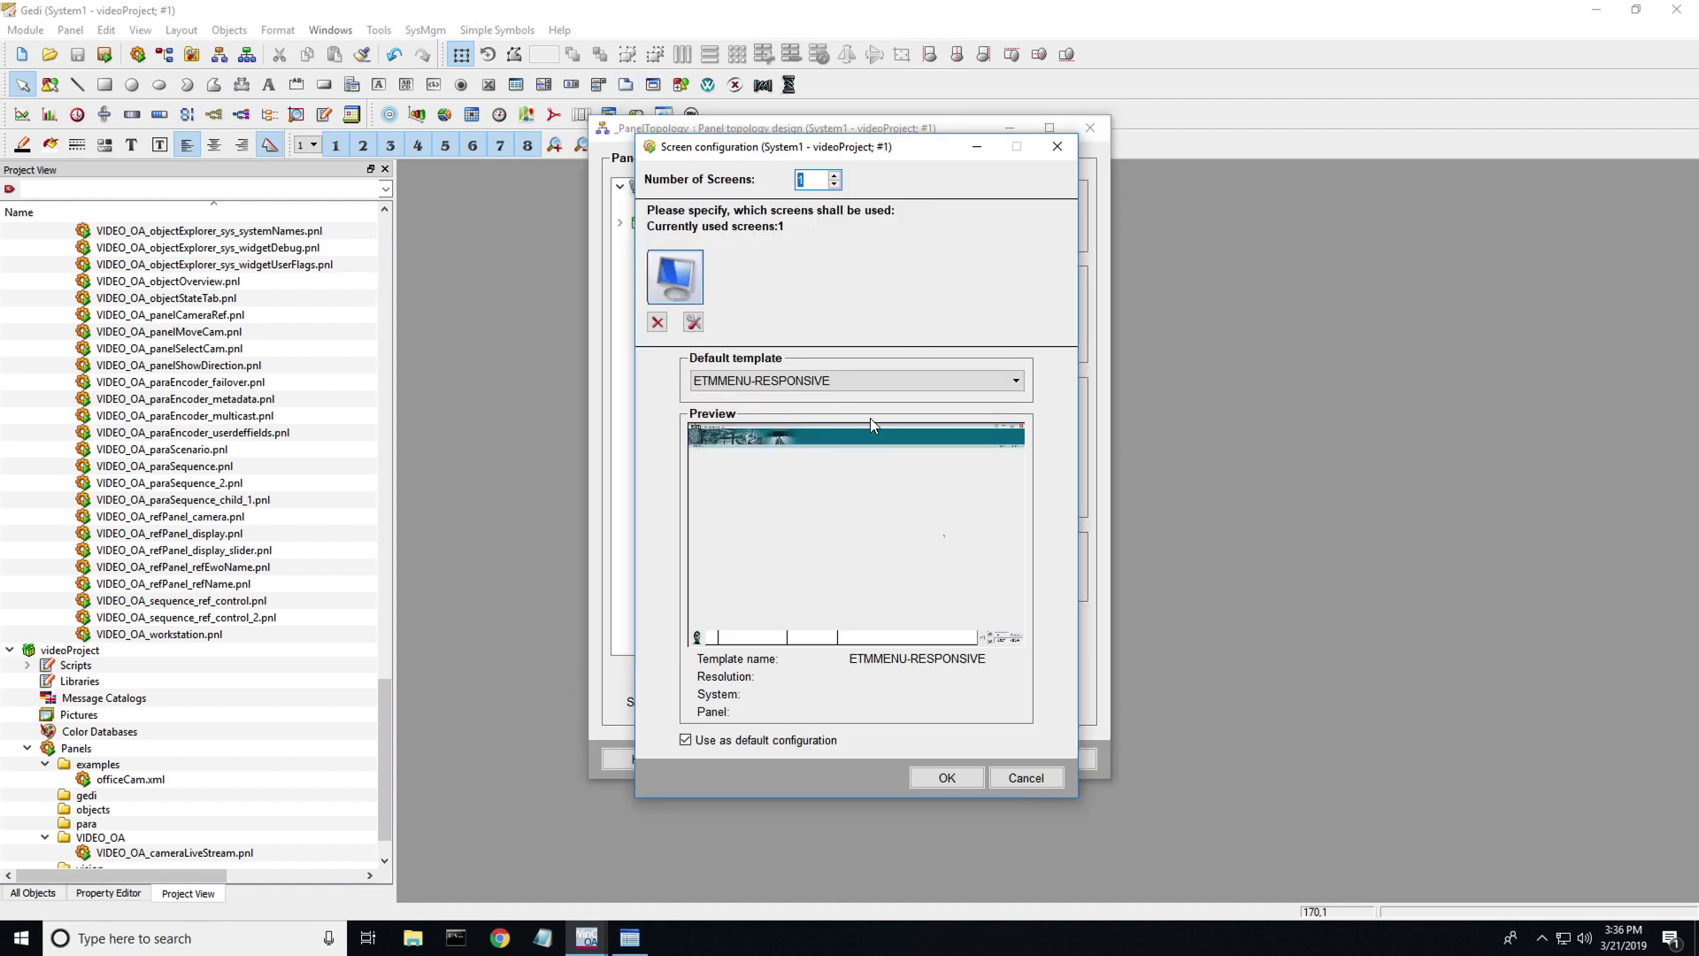
left_click(970, 385)
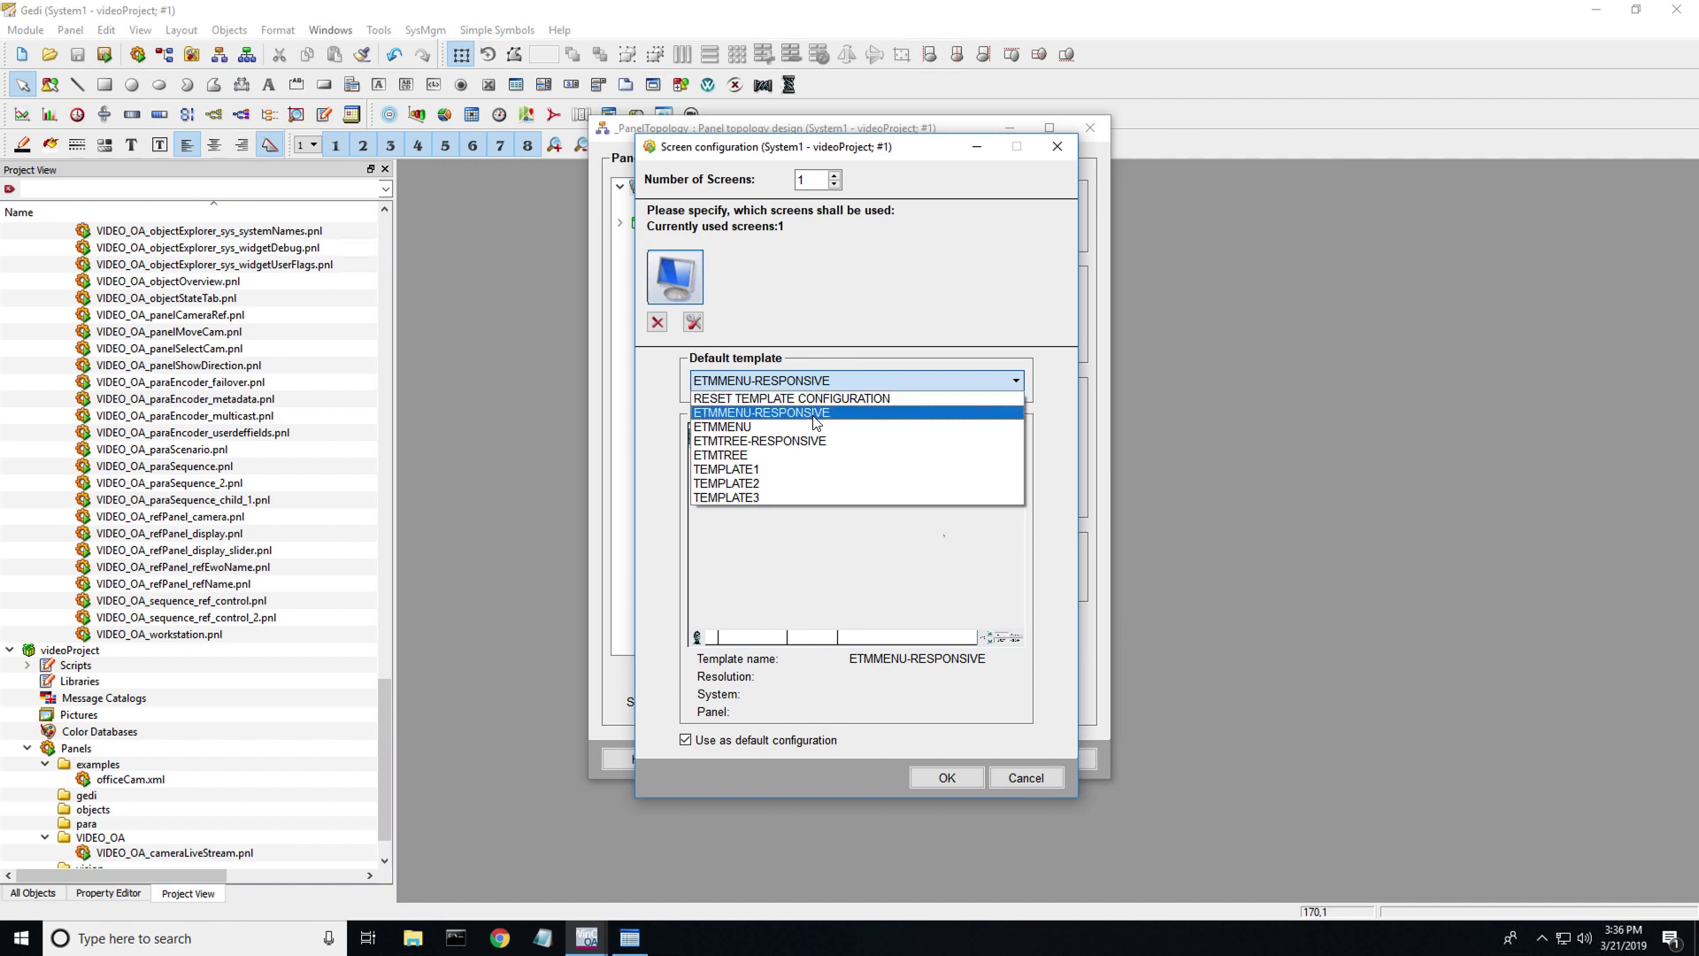
left_click(814, 416)
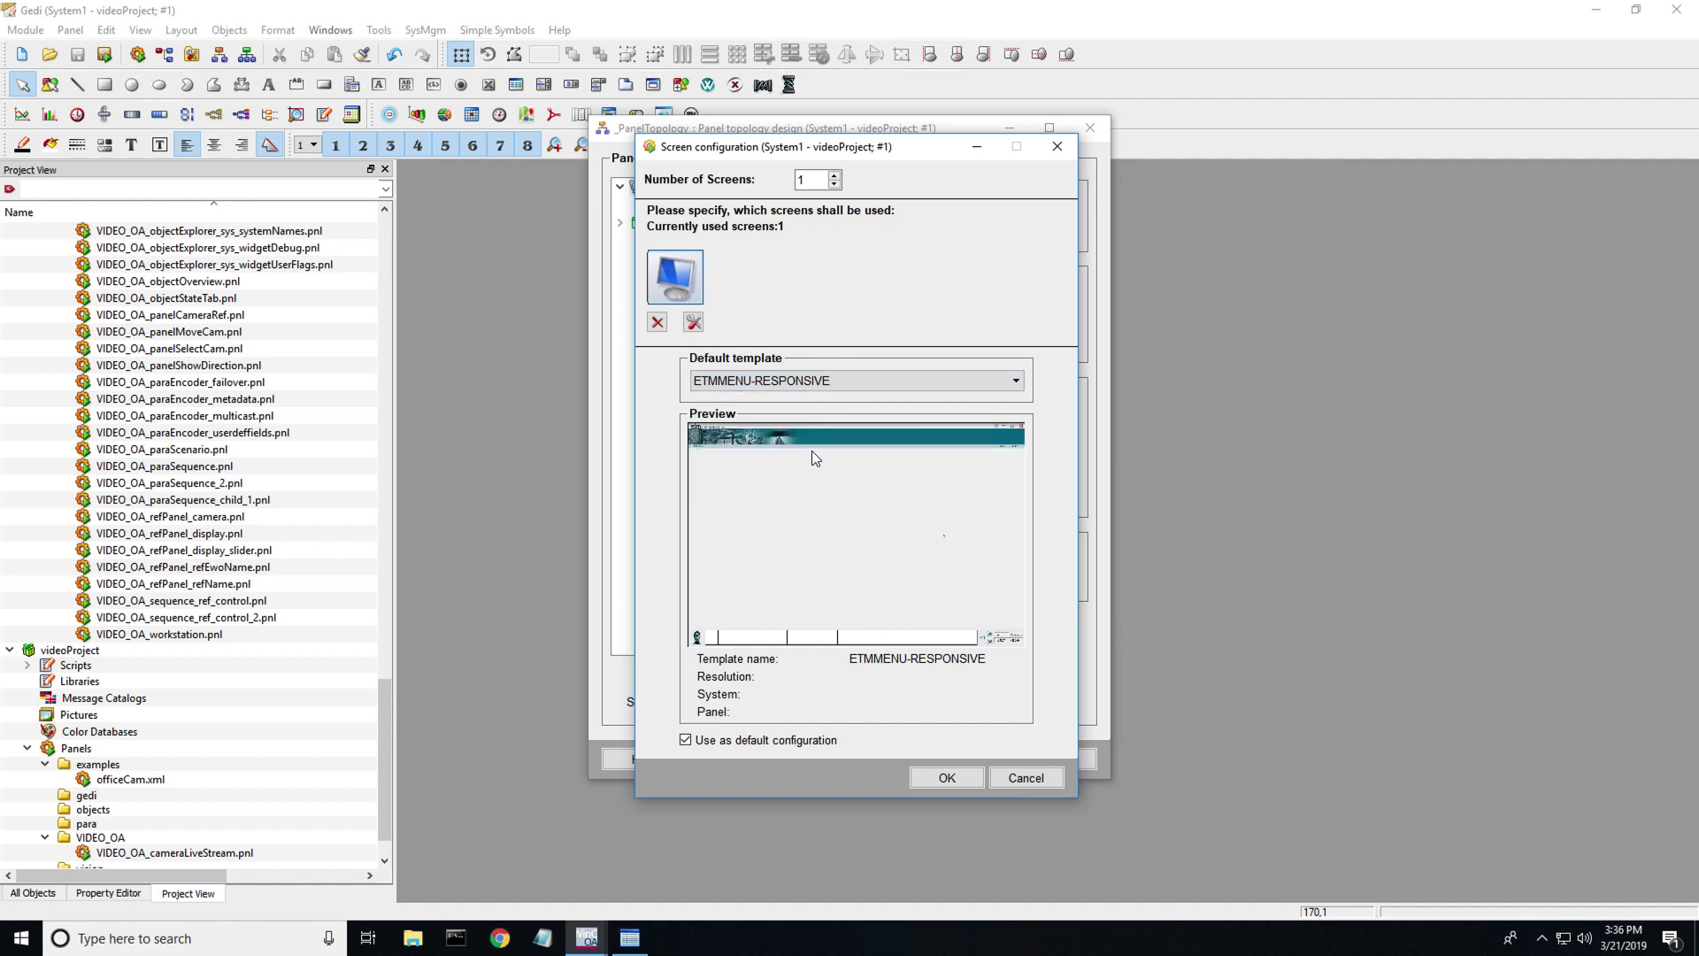
left_click(877, 381)
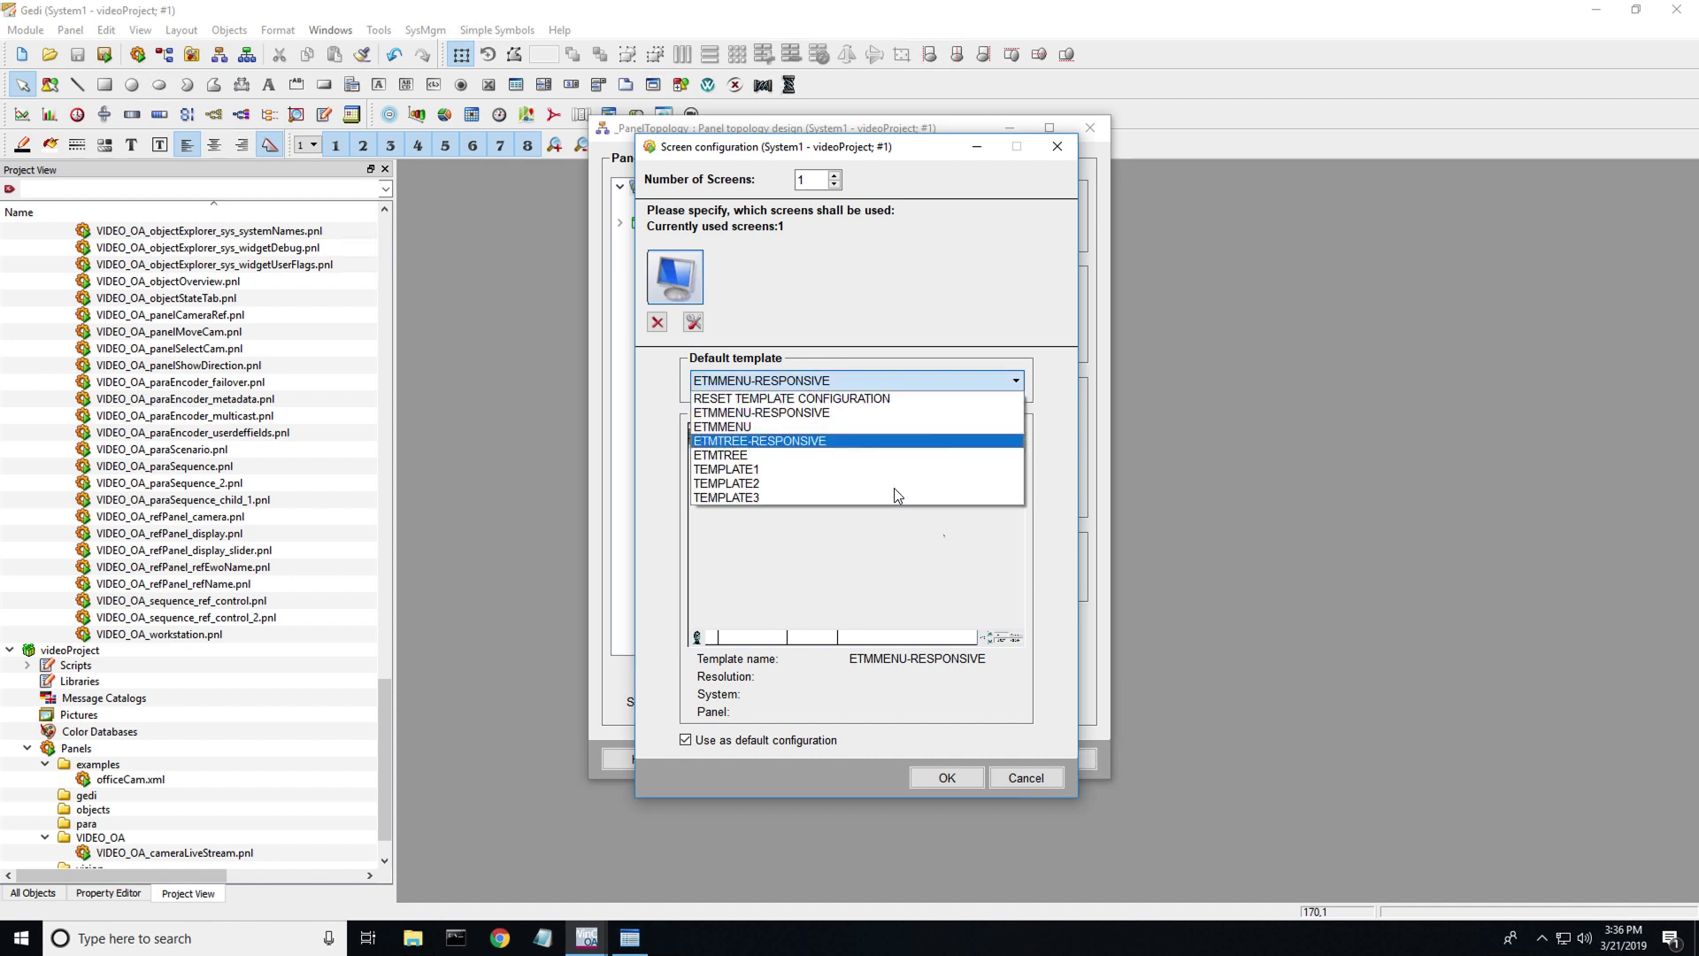
left_click(881, 440)
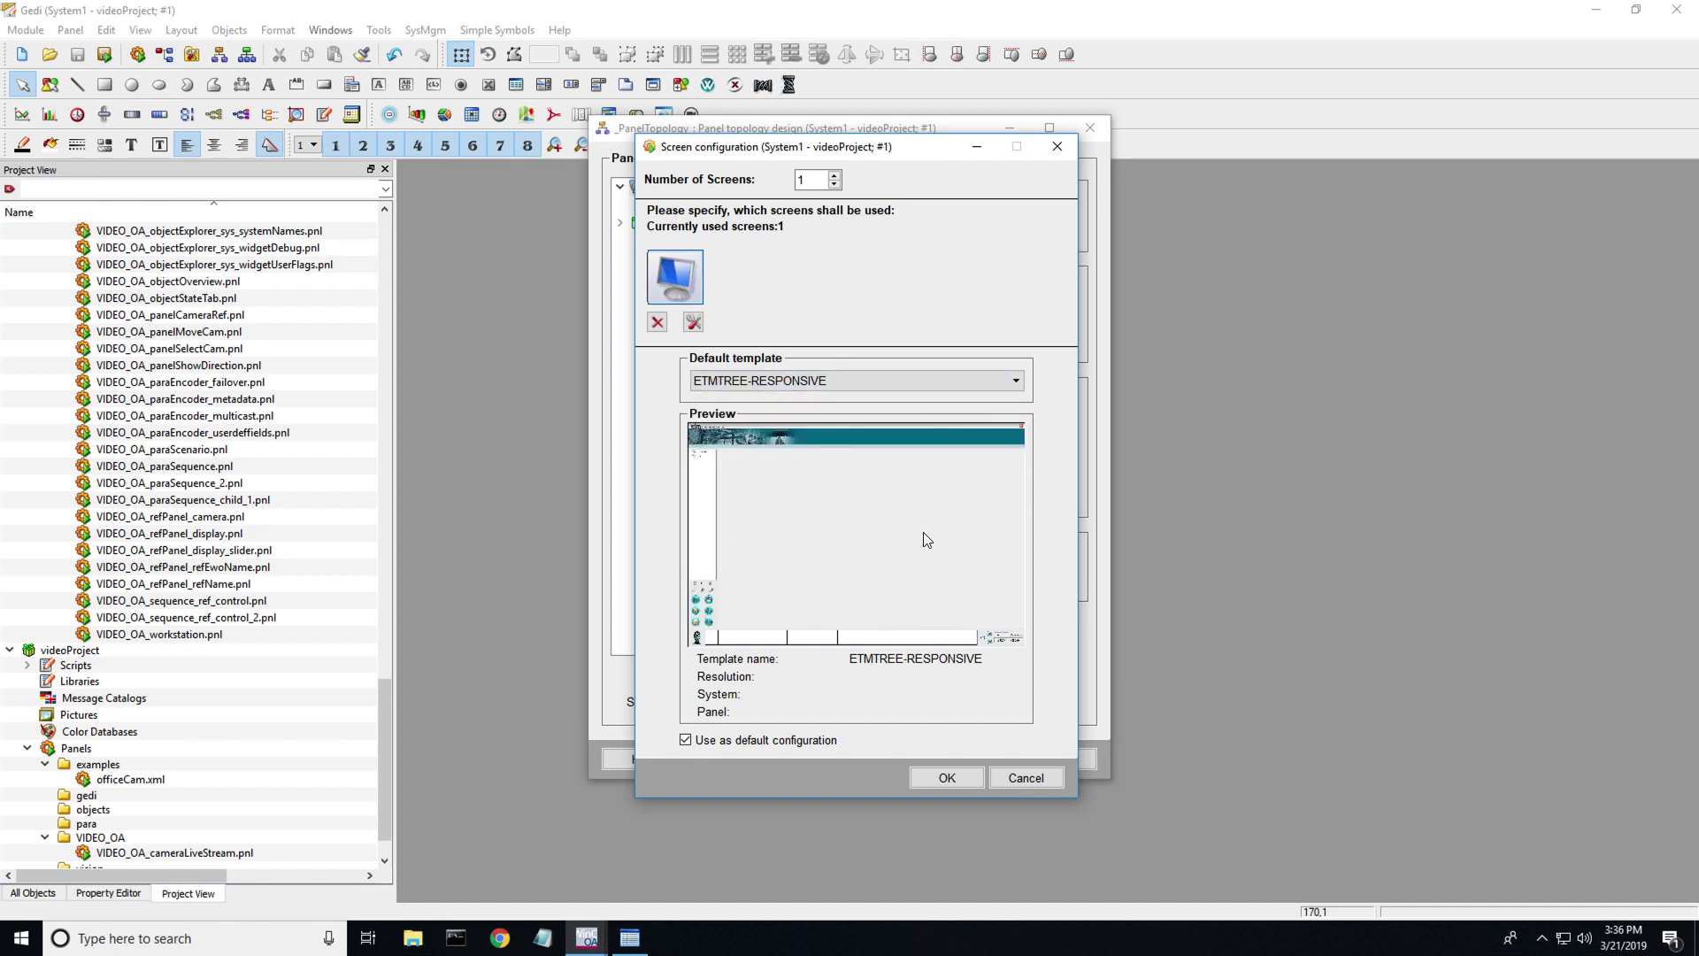
left_click(1016, 380)
left_click(873, 415)
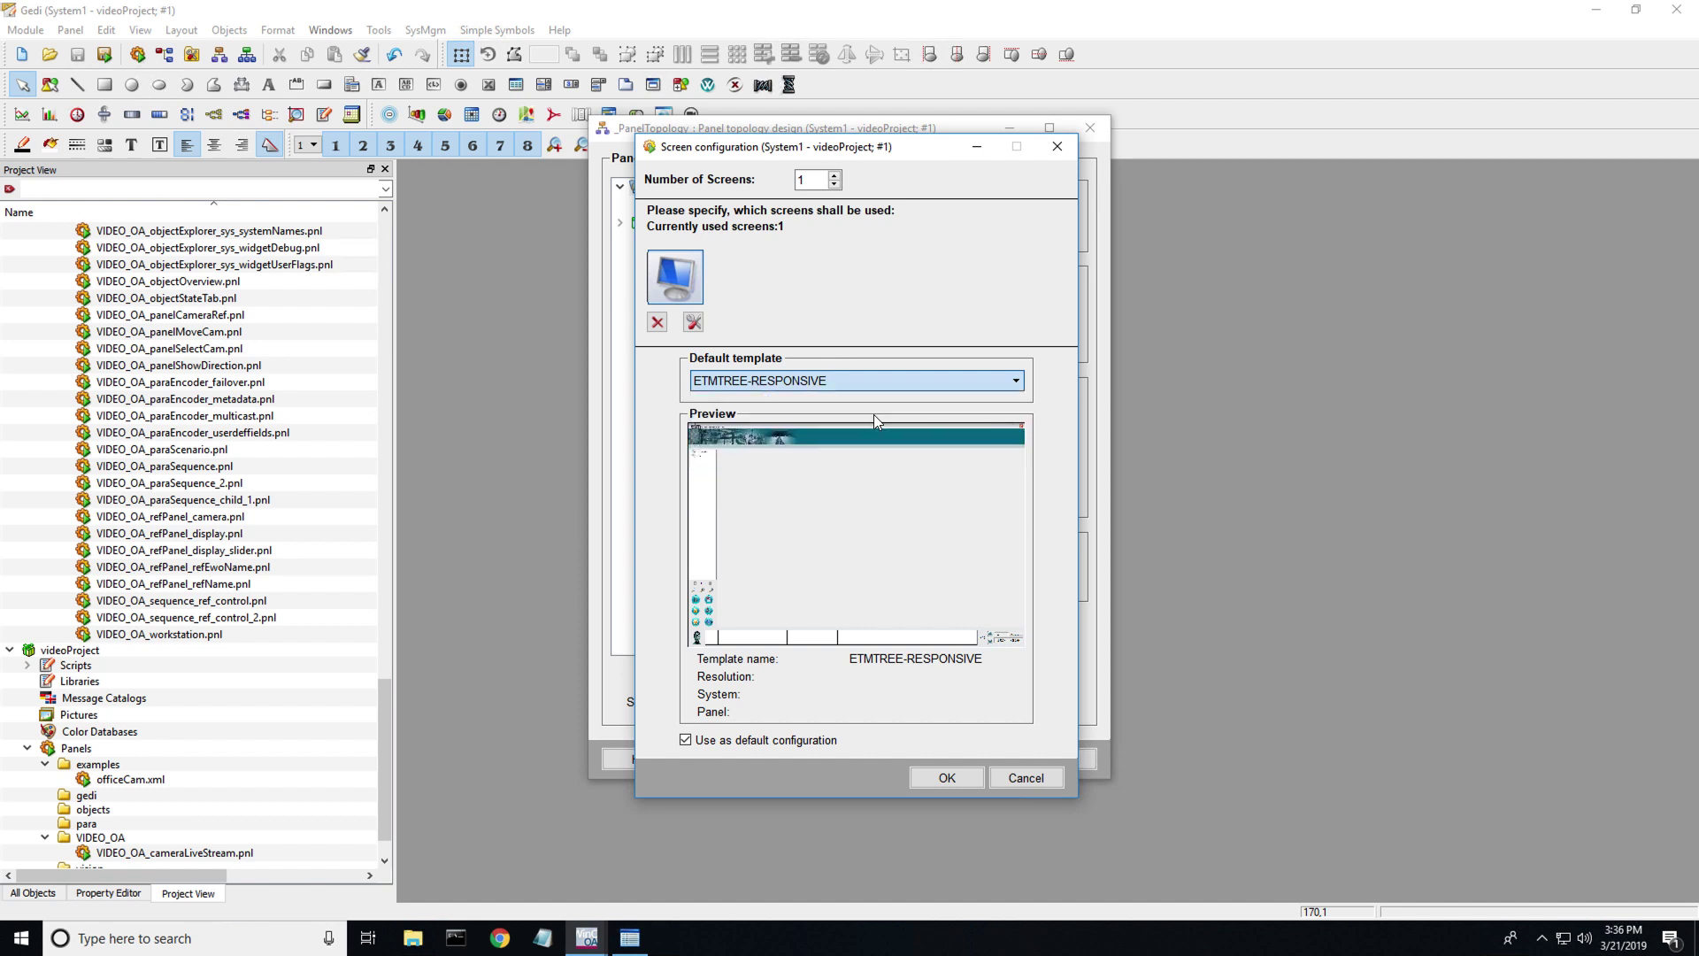
left_click(960, 779)
- Save the panel topology, generating all sum alerts, and close the topology designer
left_click(825, 527)
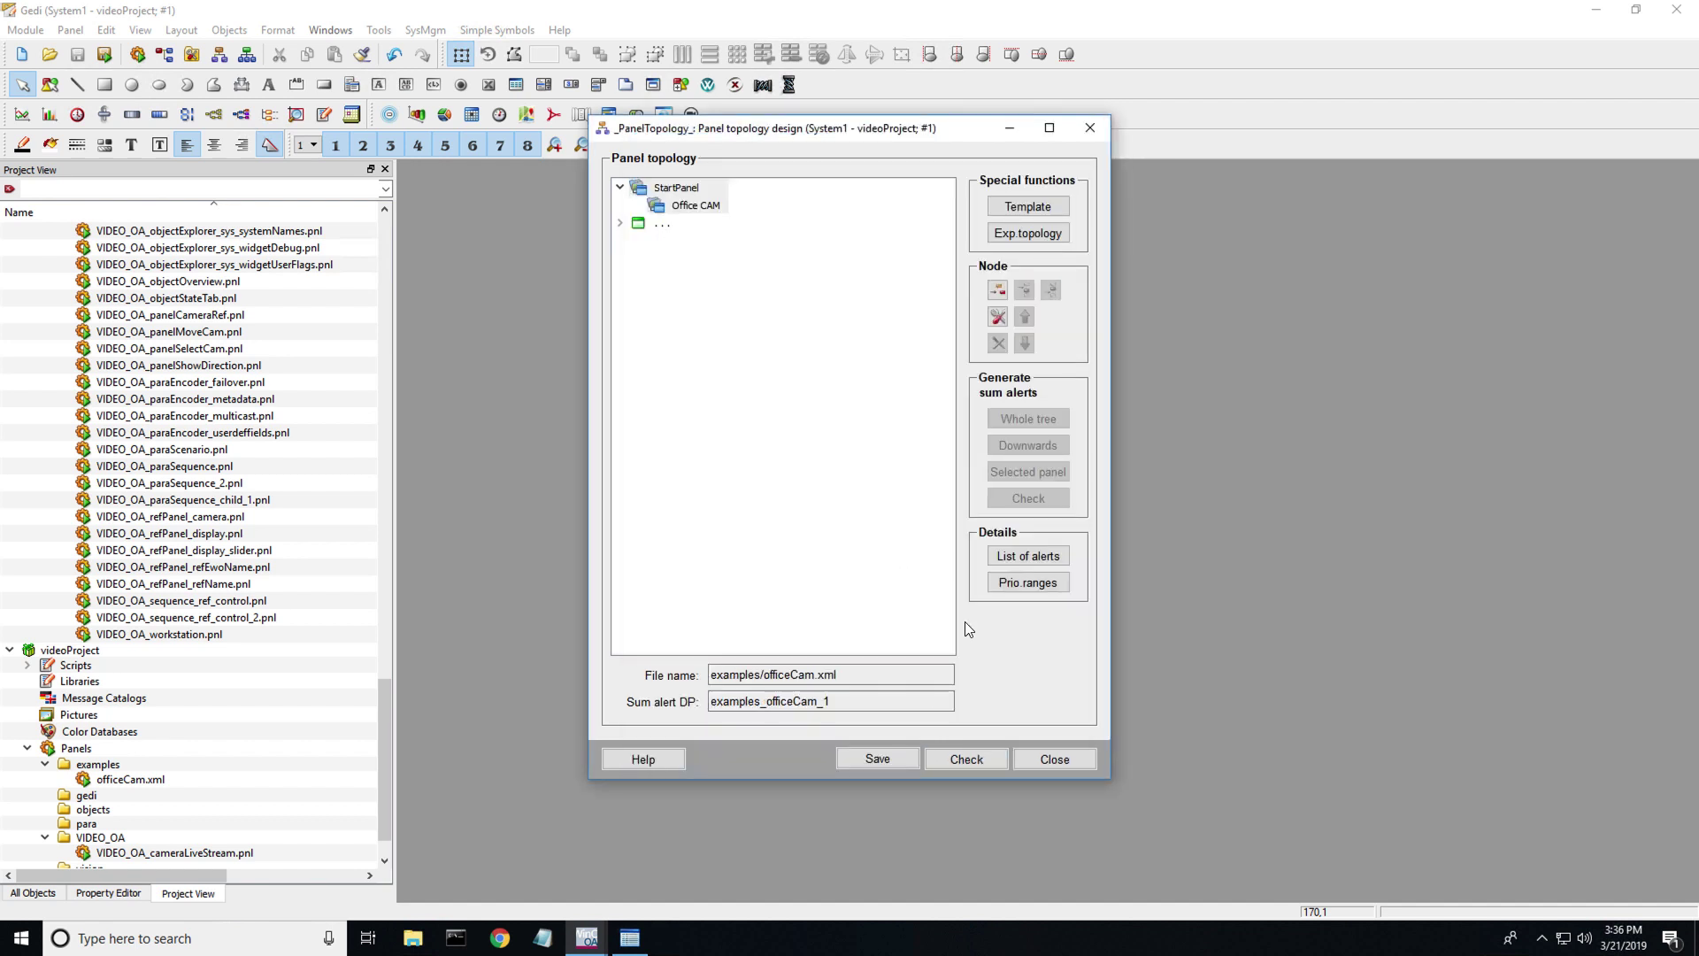
left_click(890, 757)
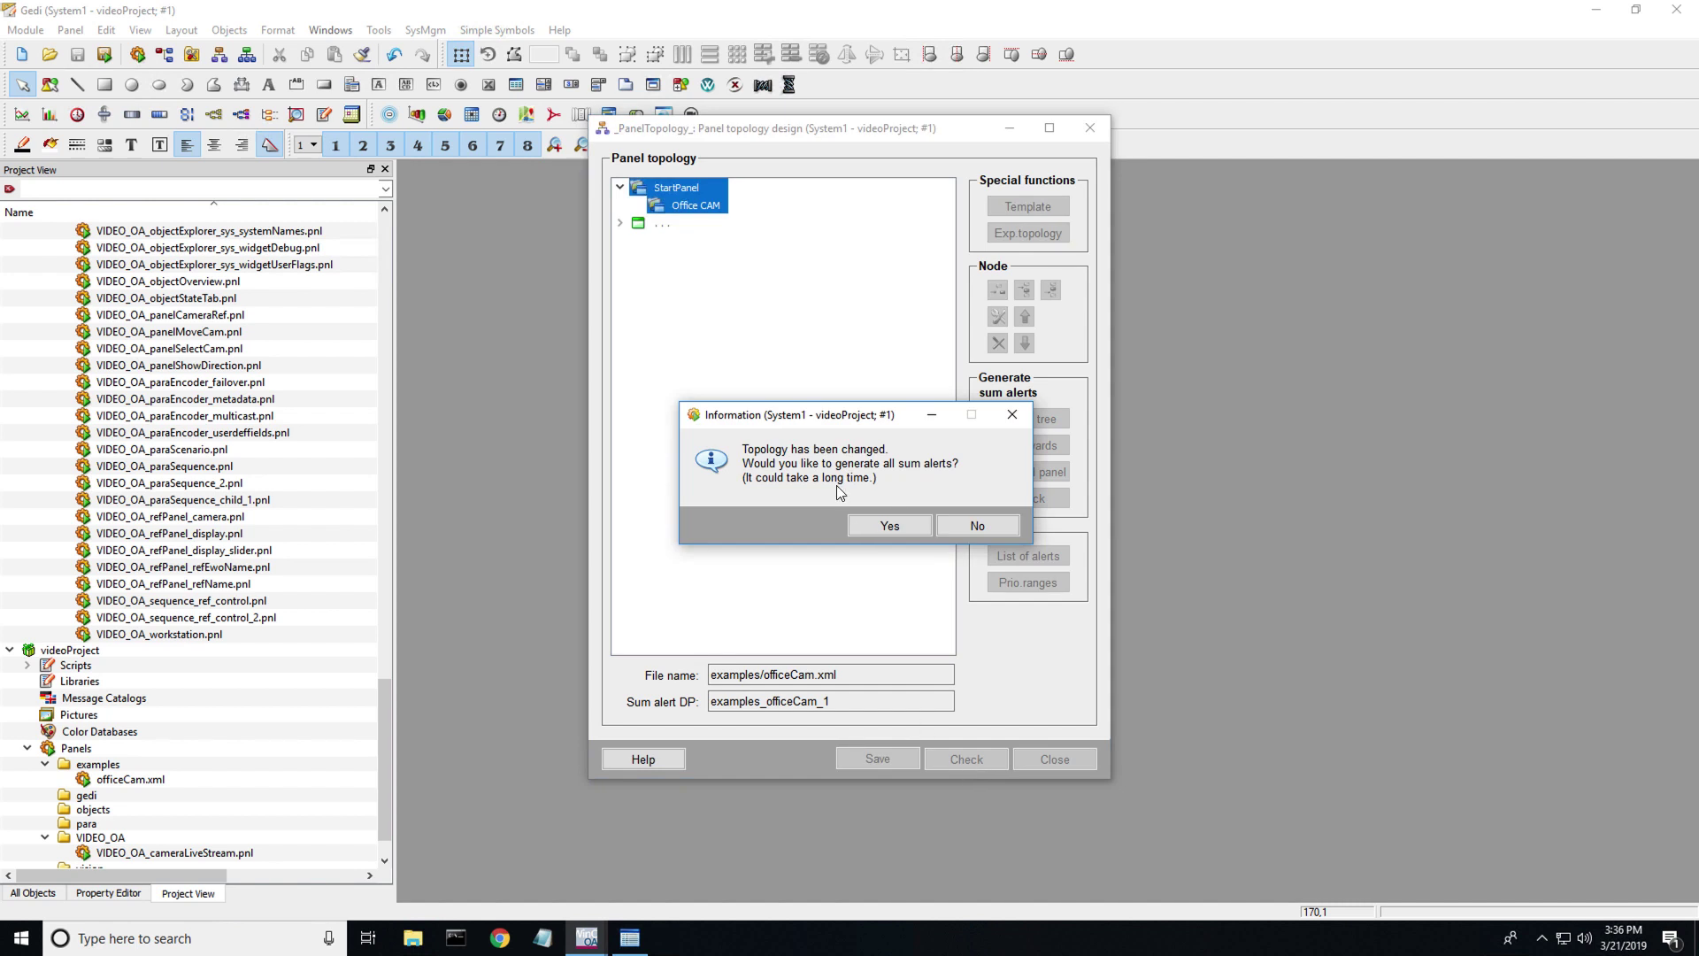
left_click(879, 524)
left_click(1083, 130)
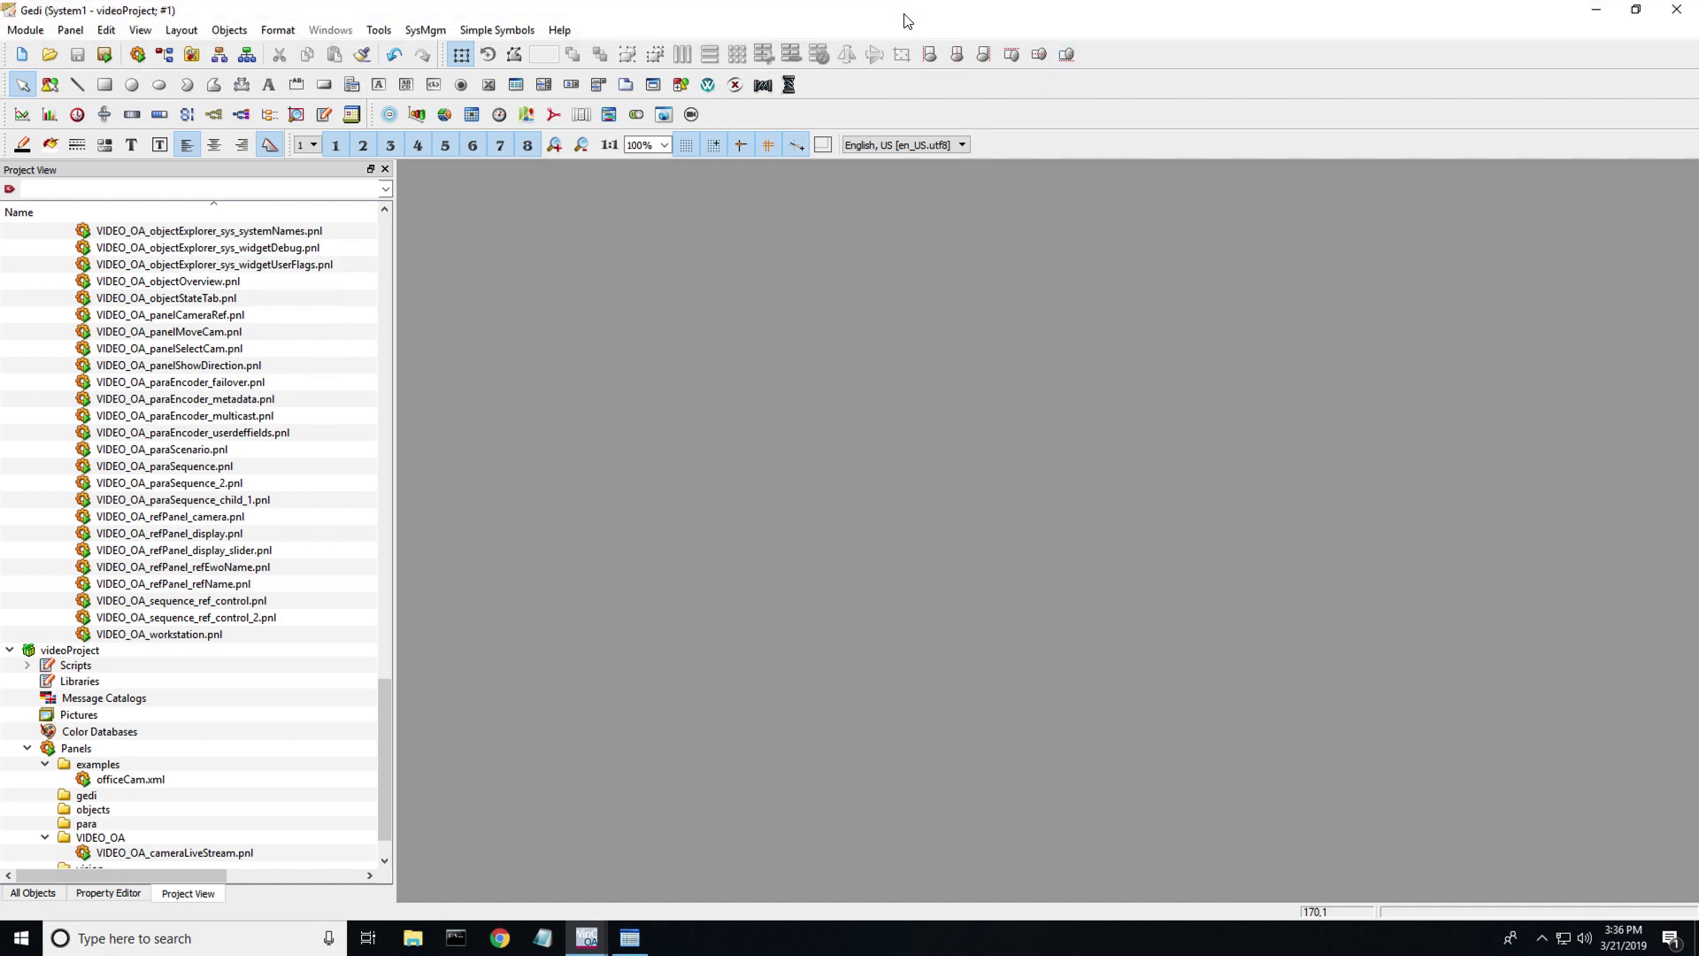
- Dock Gedi to the right half, close system management and minimize Gedi
left_click_drag(895, 13, 1678, 50)
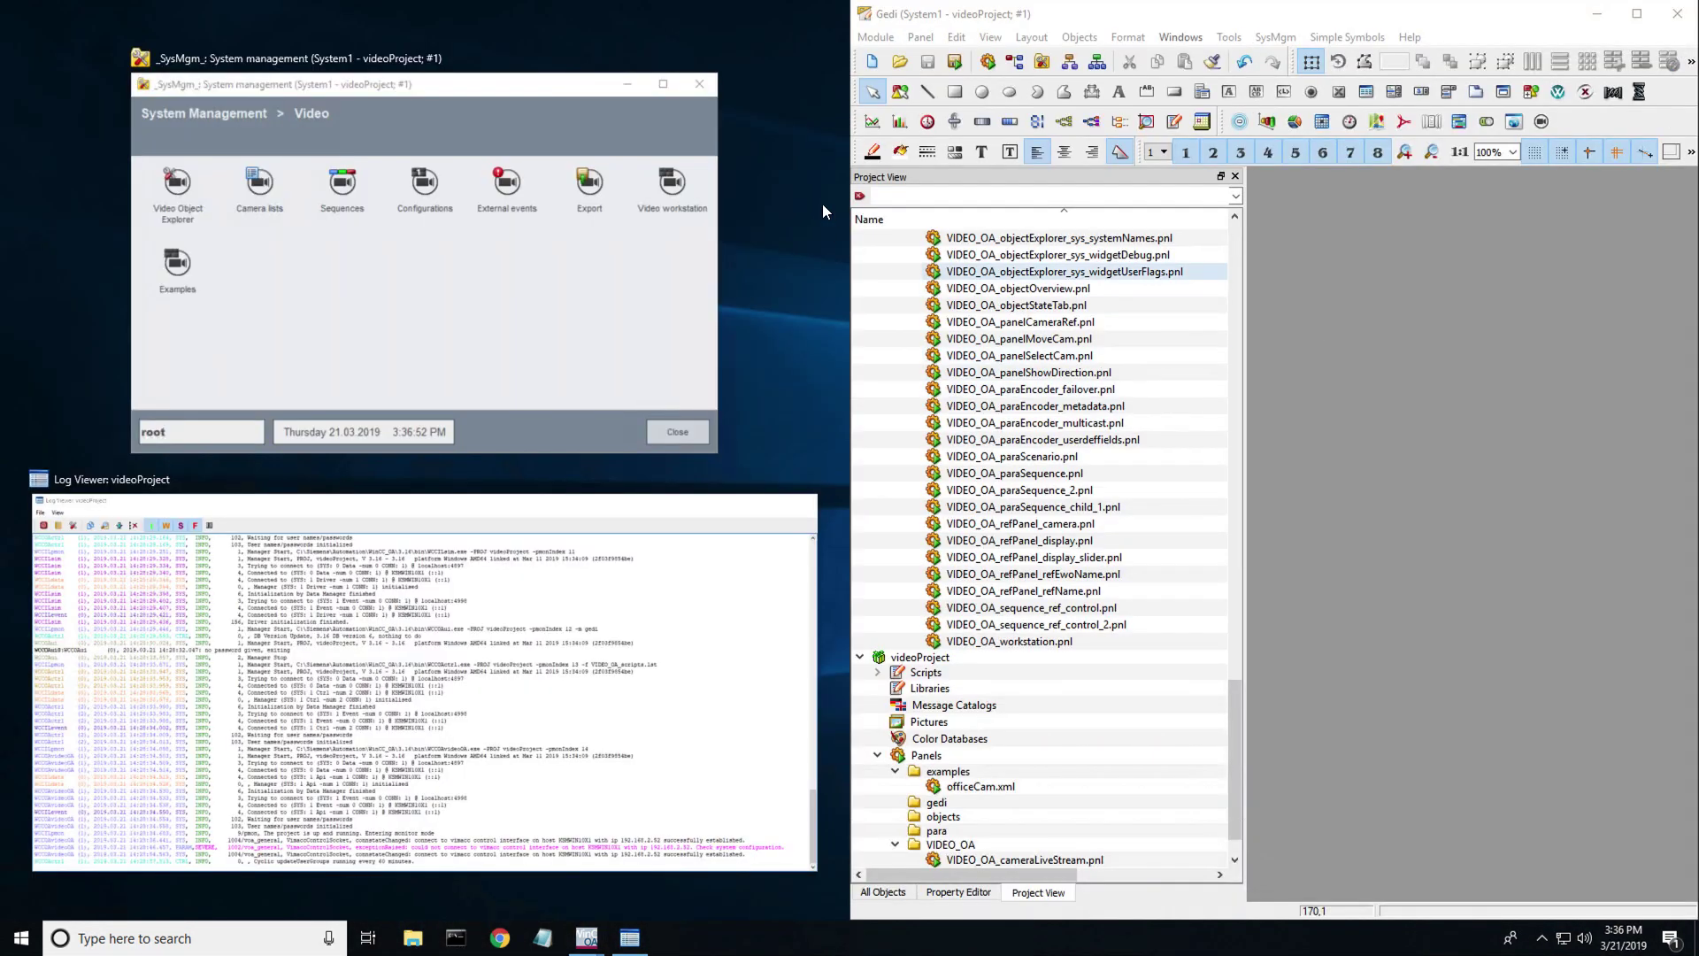
left_click(672, 371)
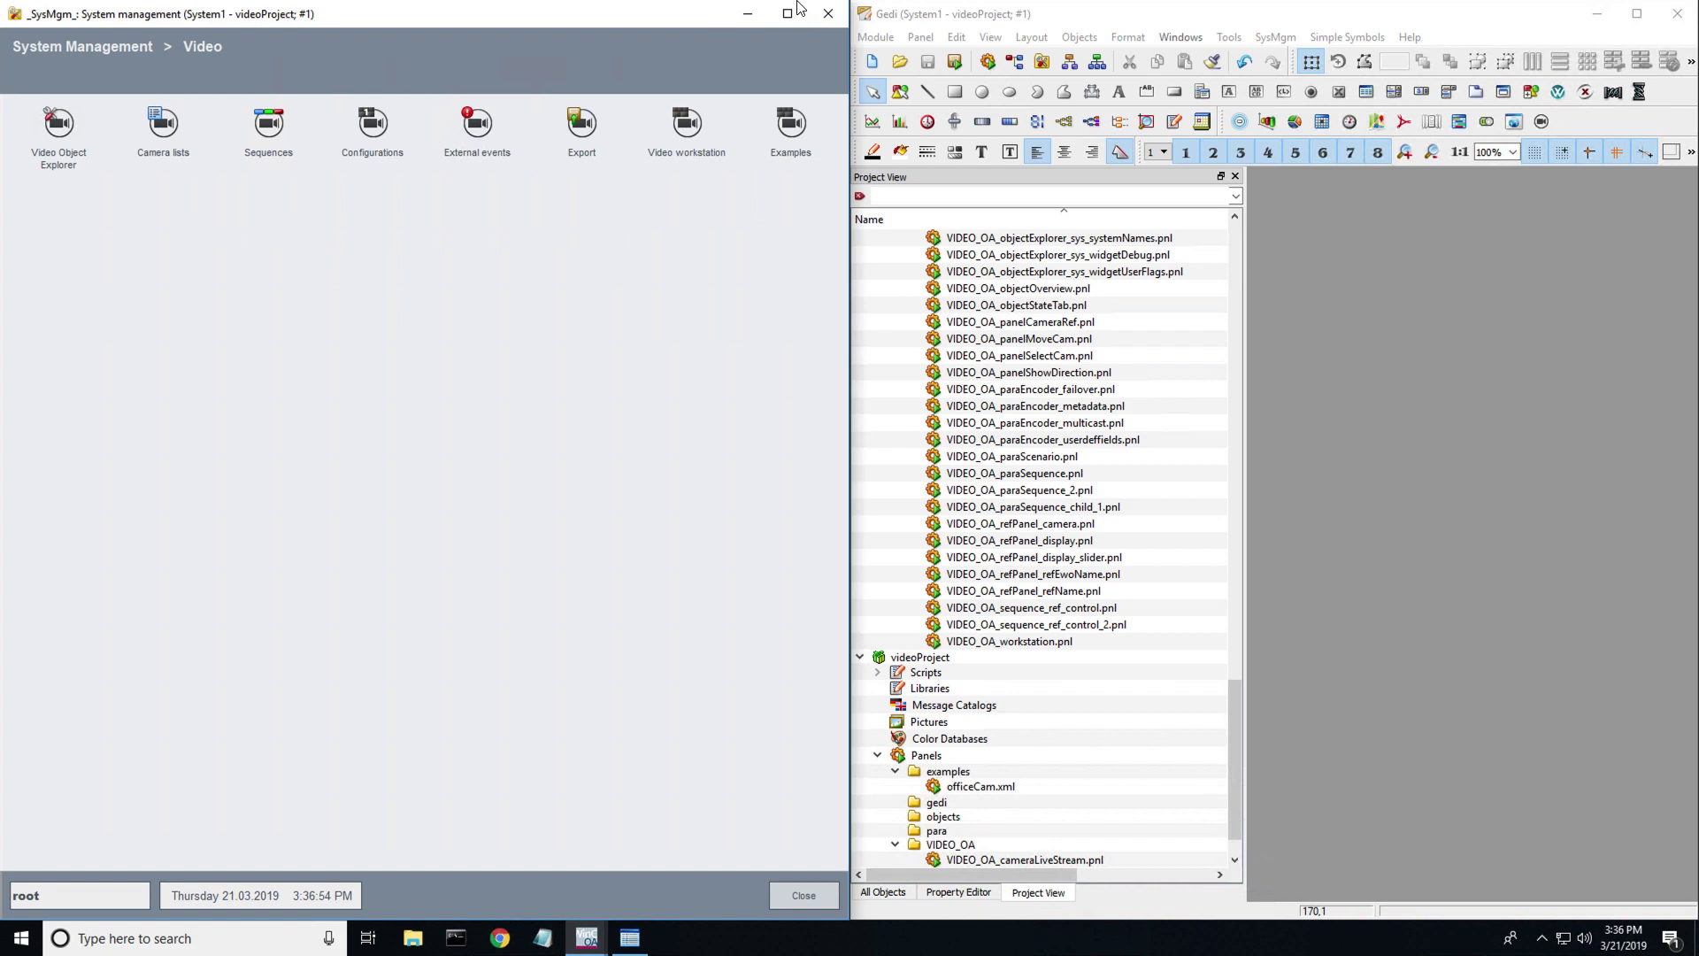
left_click(828, 14)
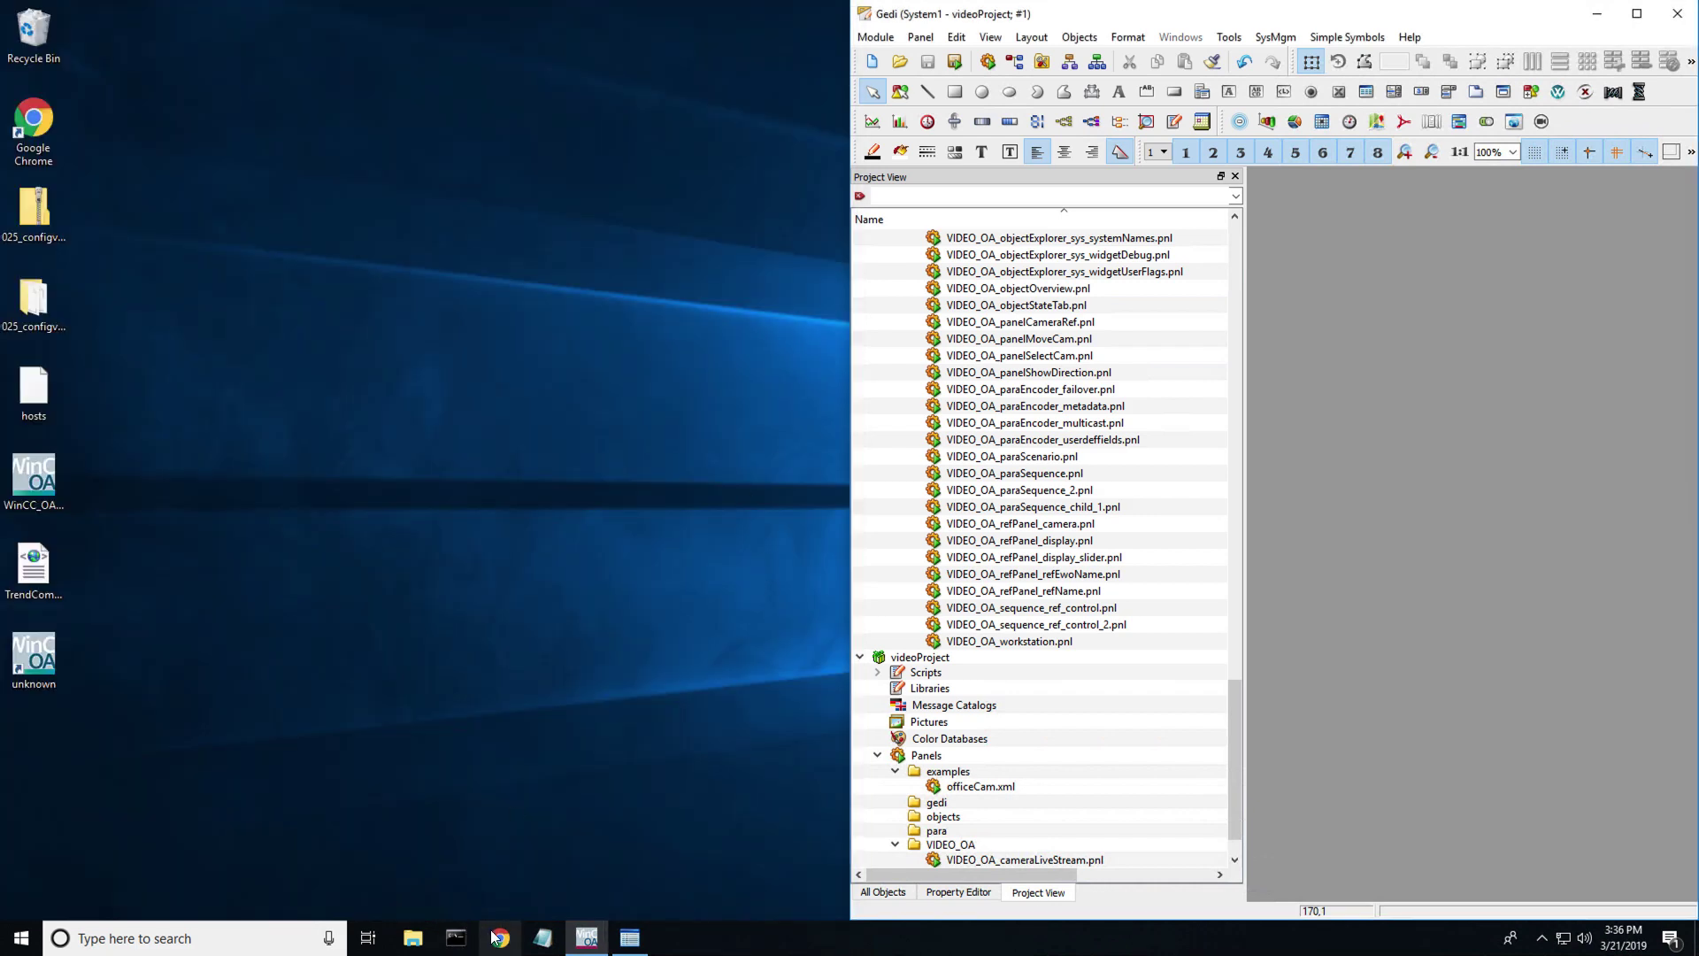
left_click(587, 940)
- Launch the WinCC OA 3.16 Console and place it beside Gedi
left_click(586, 940)
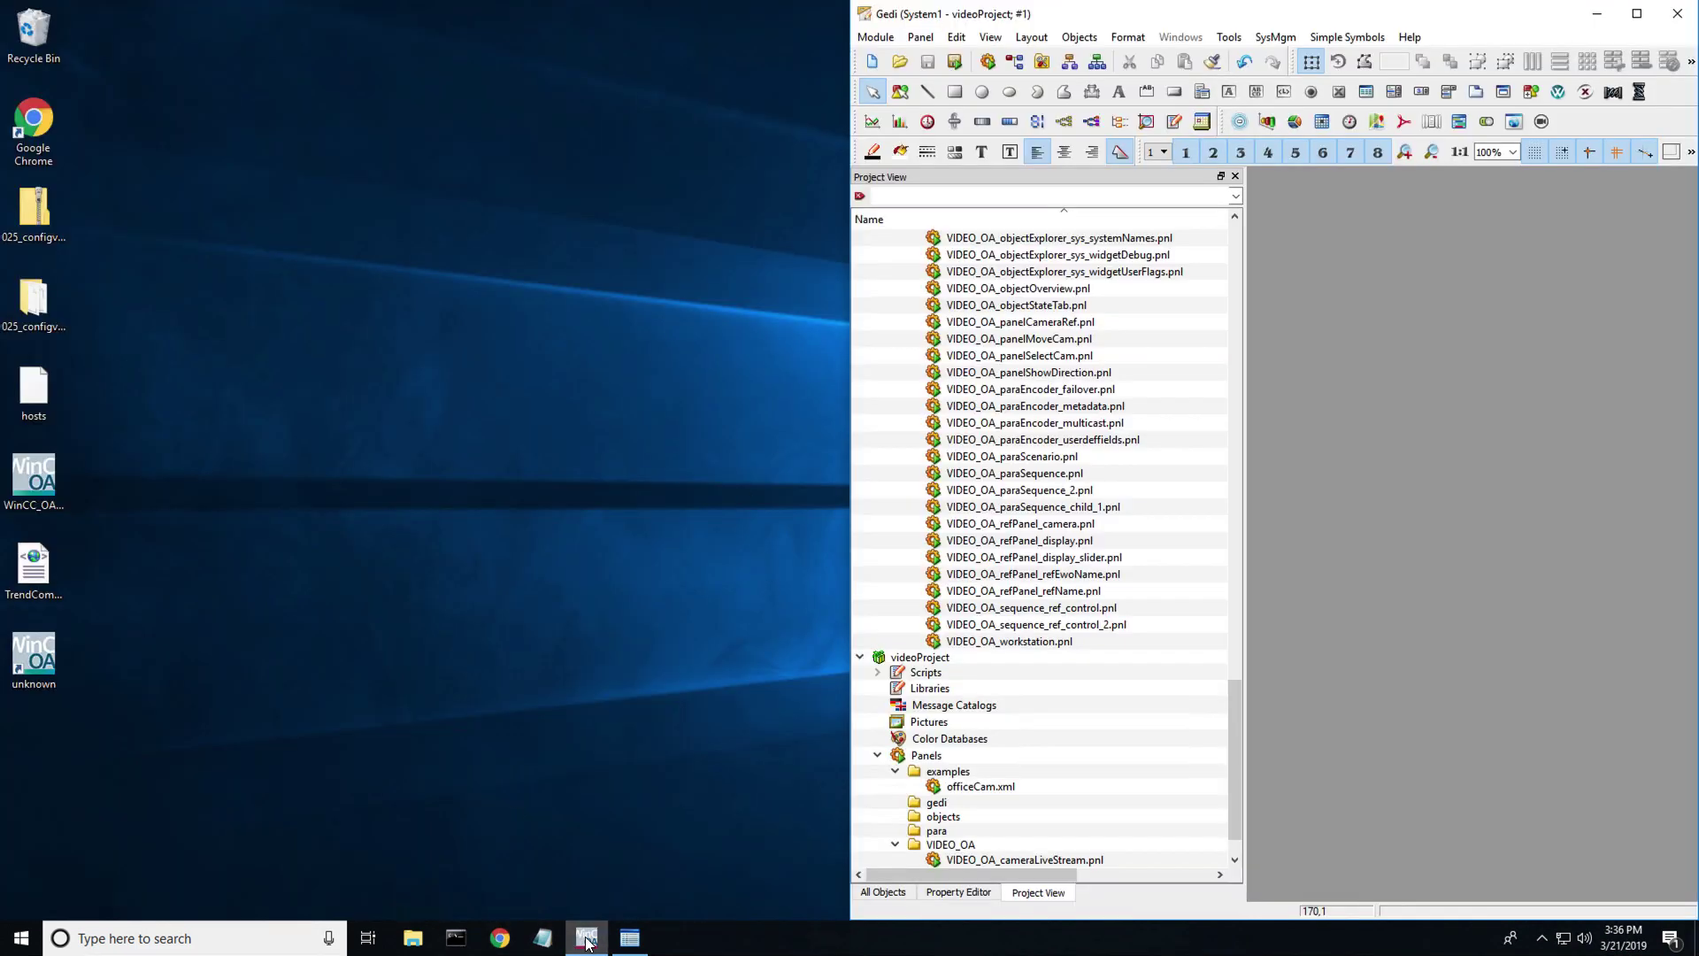
left_click(174, 945)
type("console")
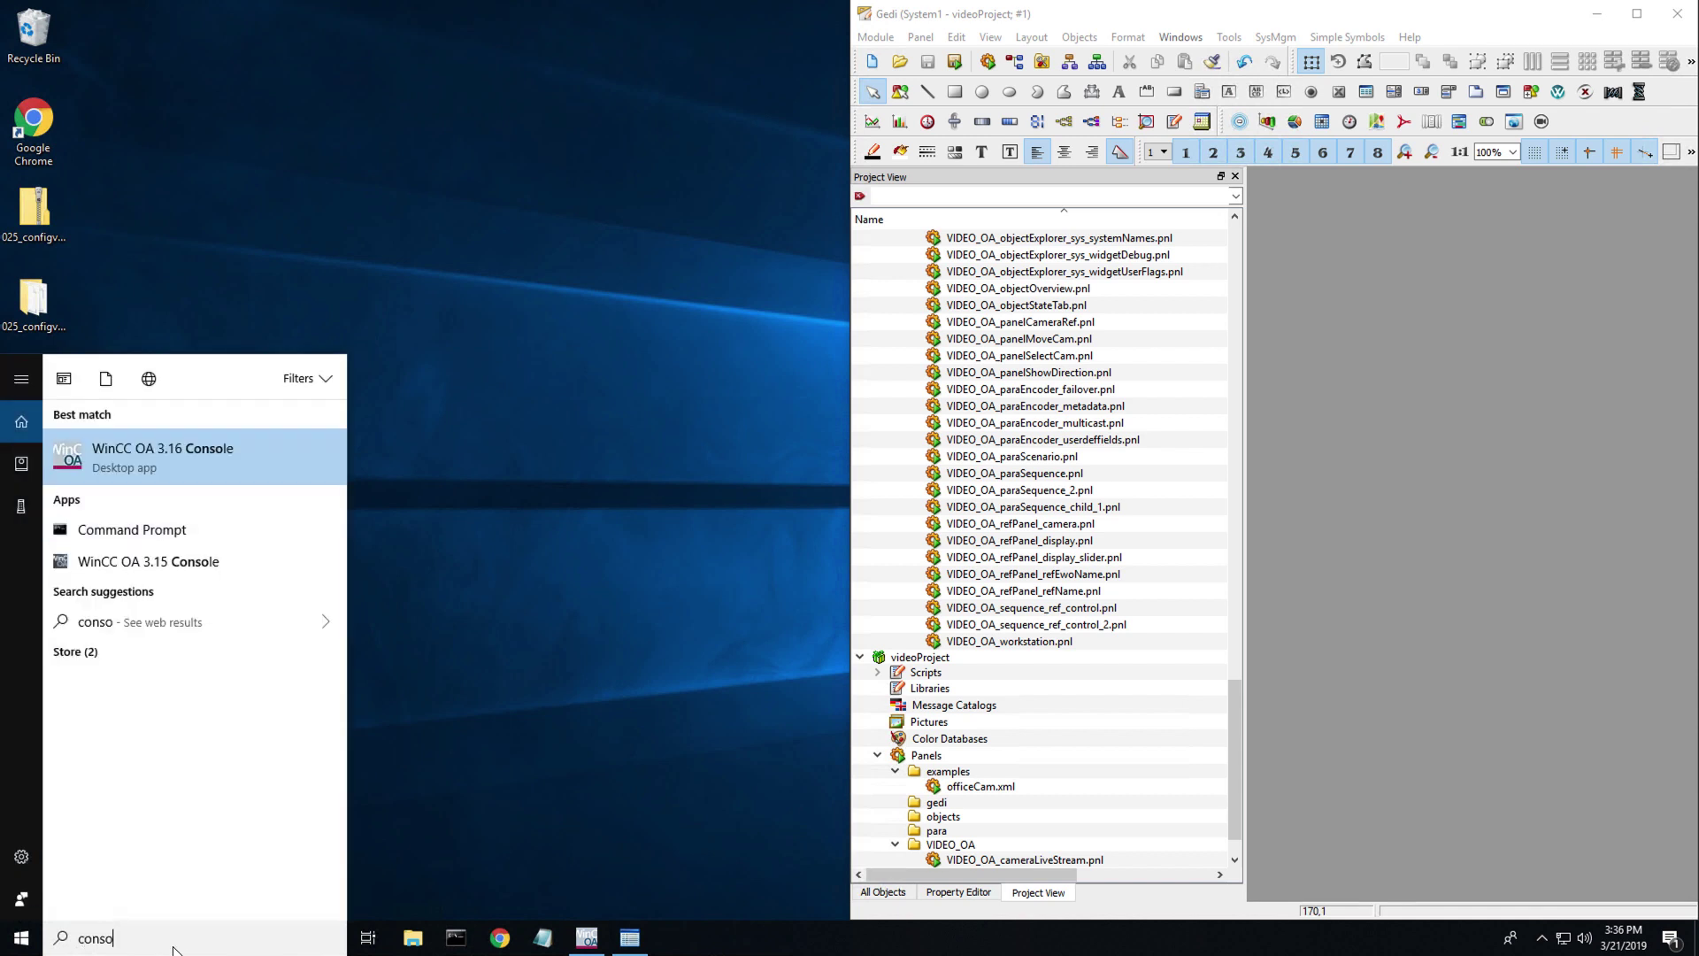
left_click(137, 439)
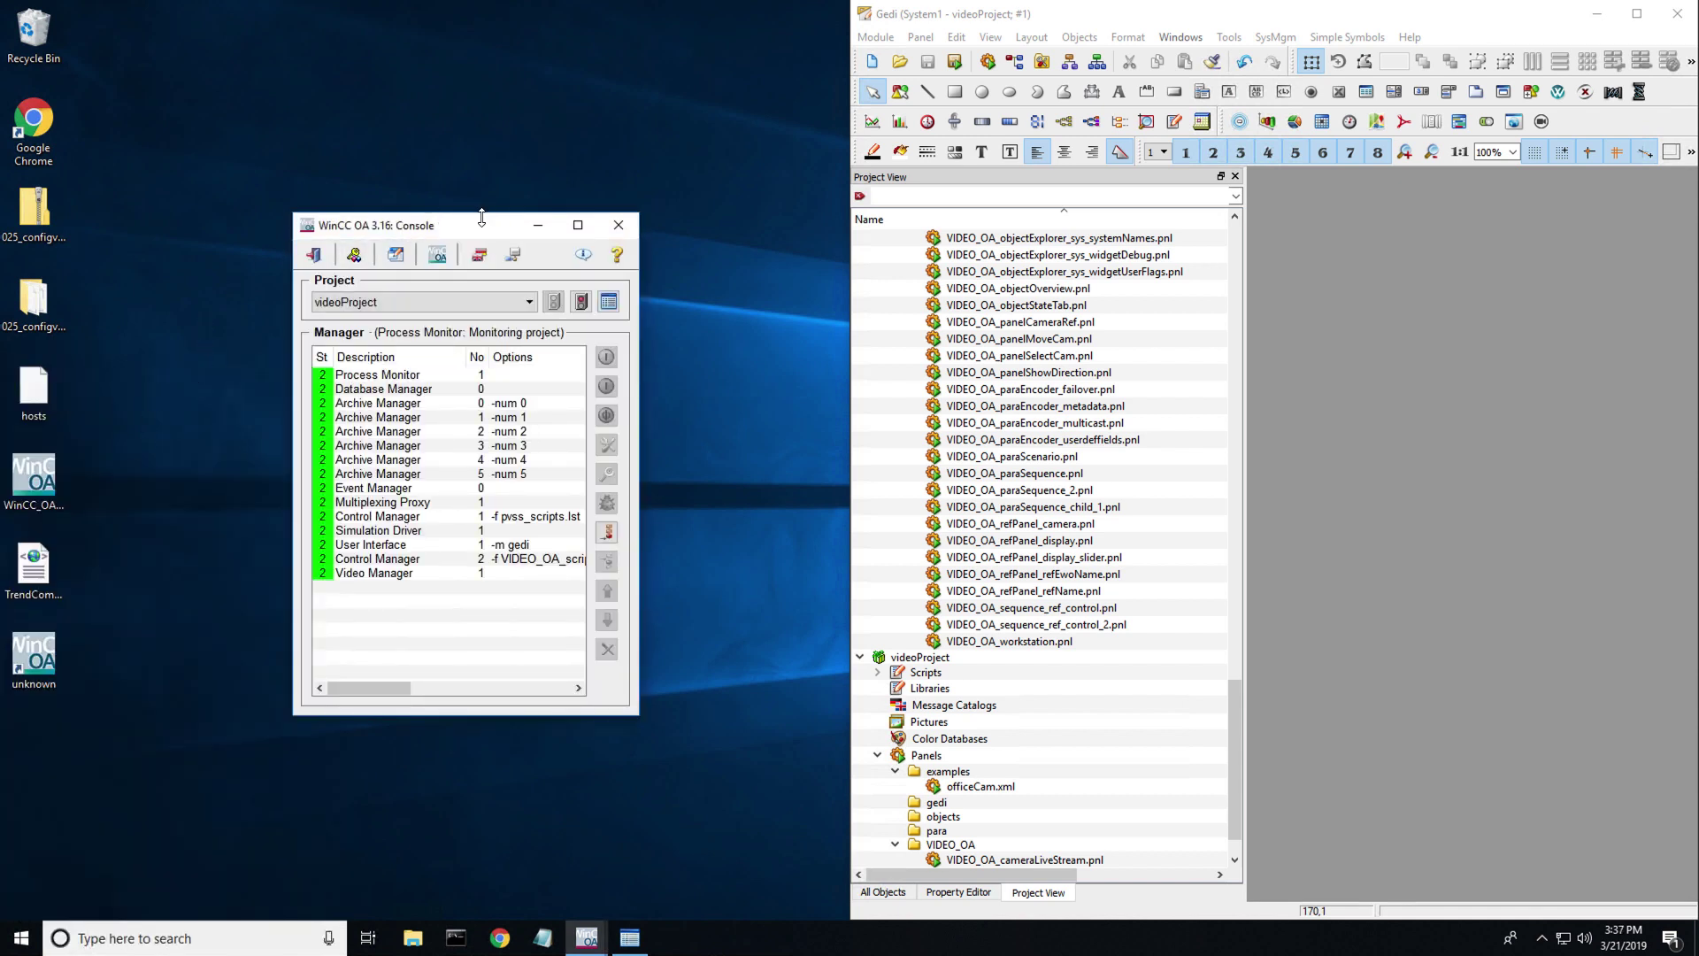
left_click_drag(483, 229, 0, 377)
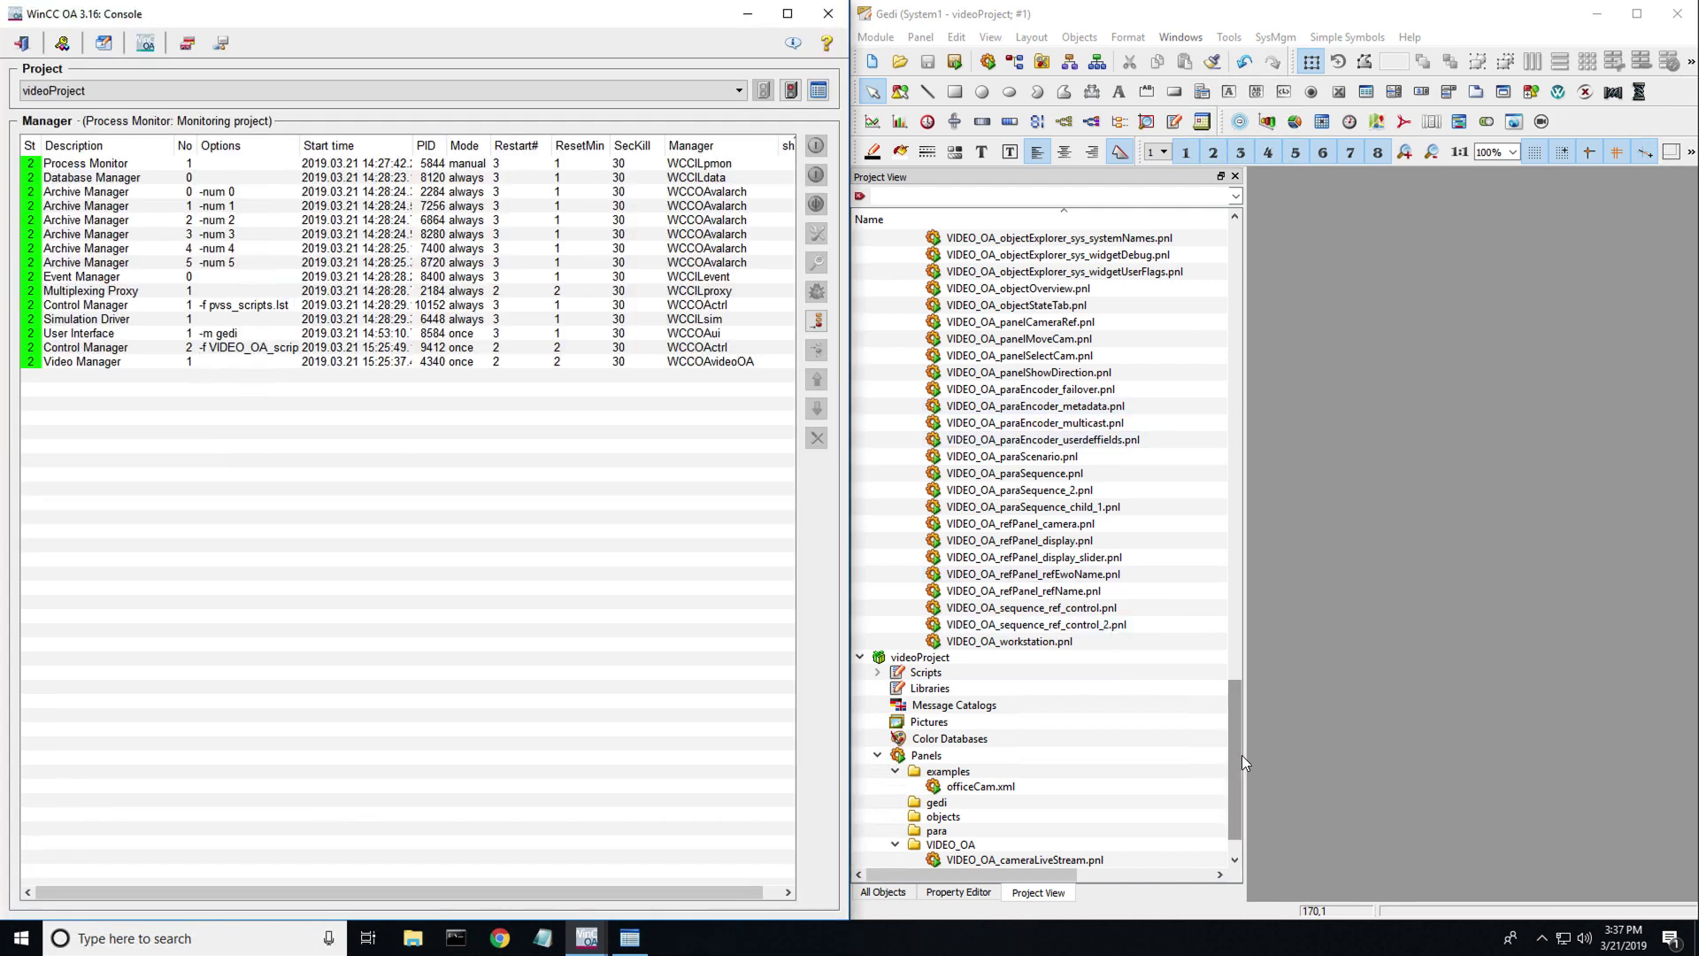
left_click_drag(1240, 761, 1205, 237)
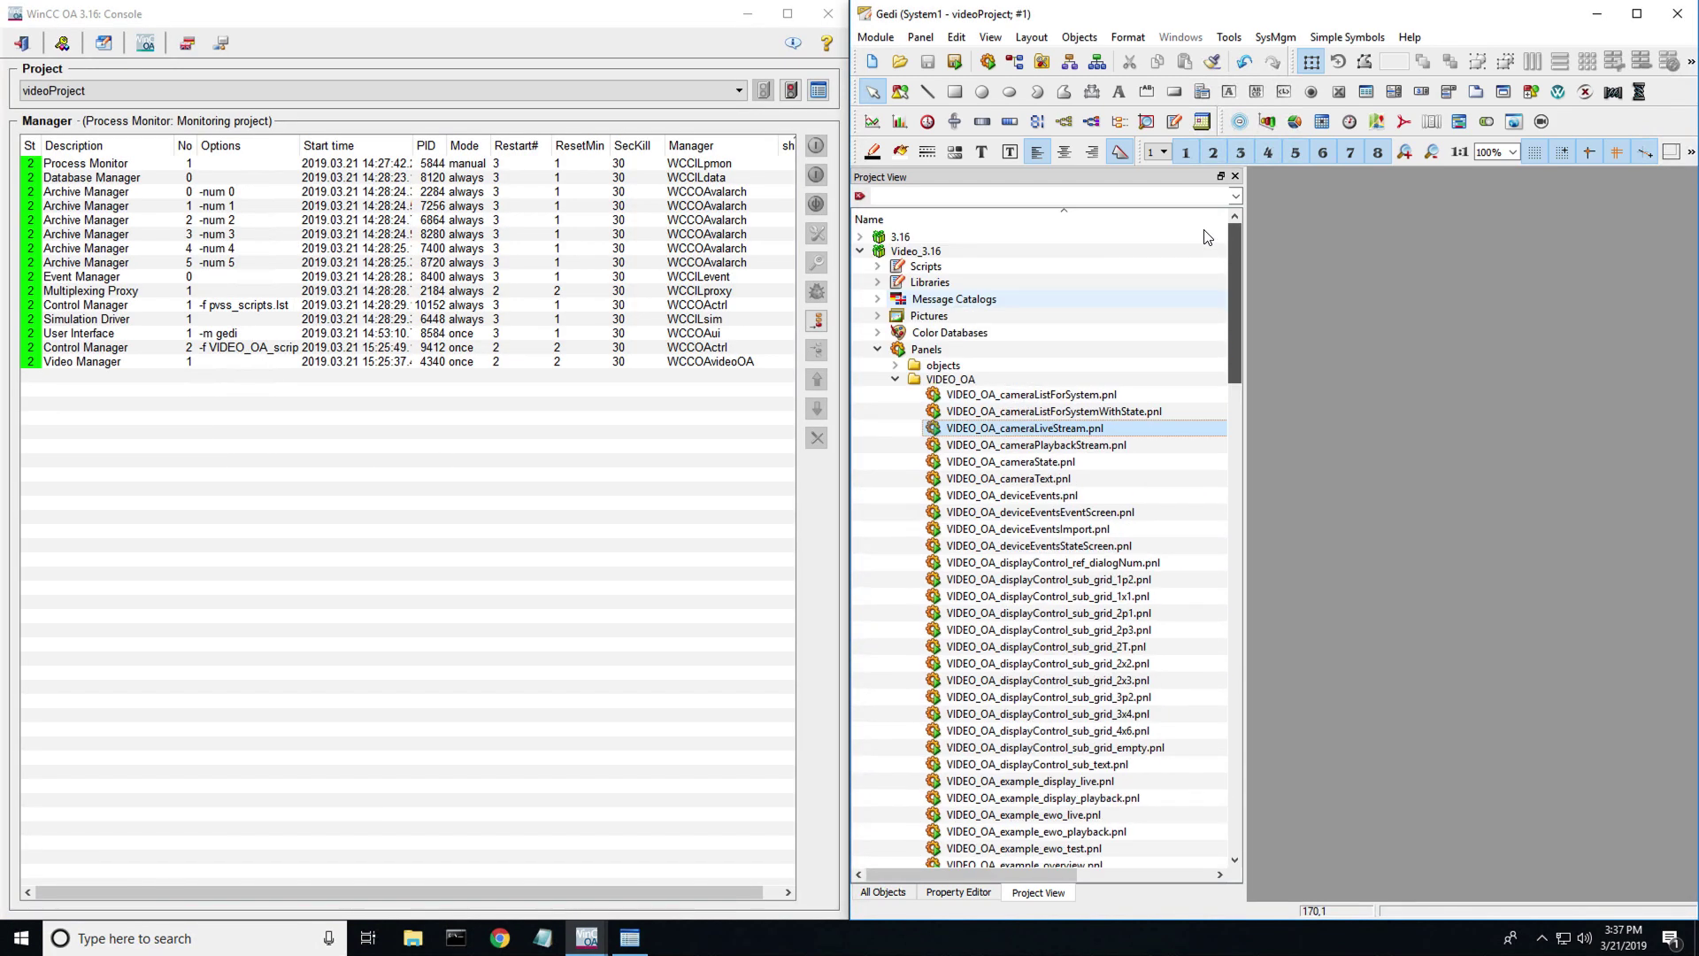
- Add webclient_http.ctl from the 3.16 Scripts folder as a new Control Manager
left_click(877, 349)
left_click(860, 251)
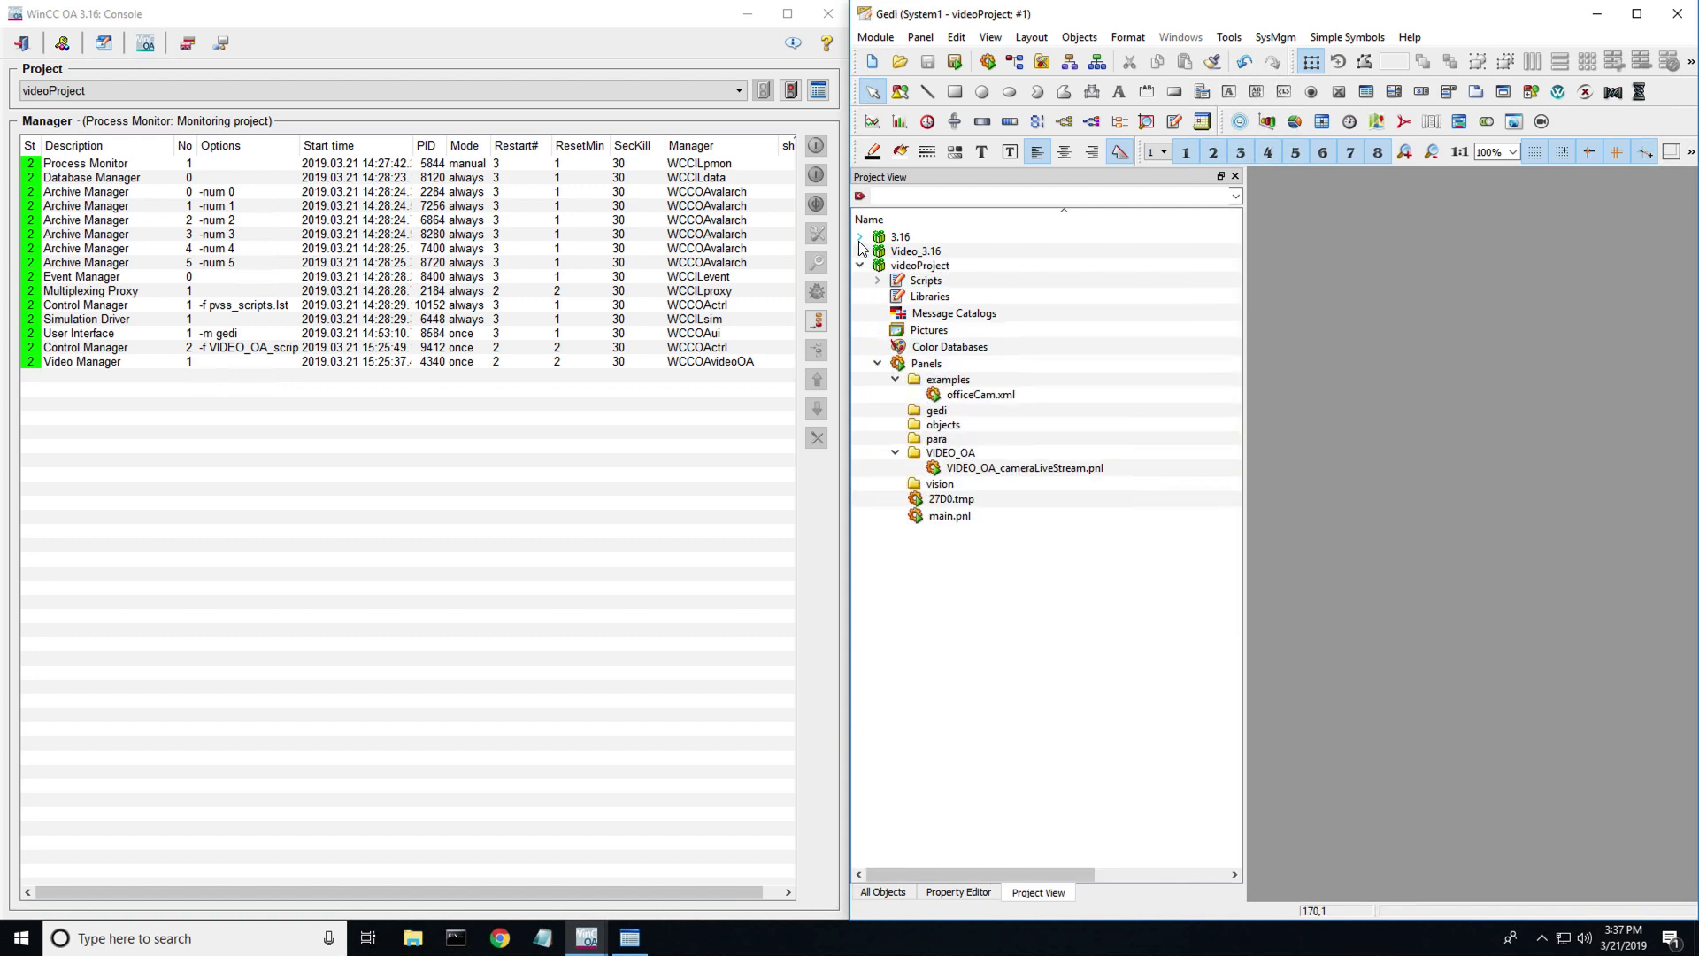
left_click(860, 265)
left_click(859, 236)
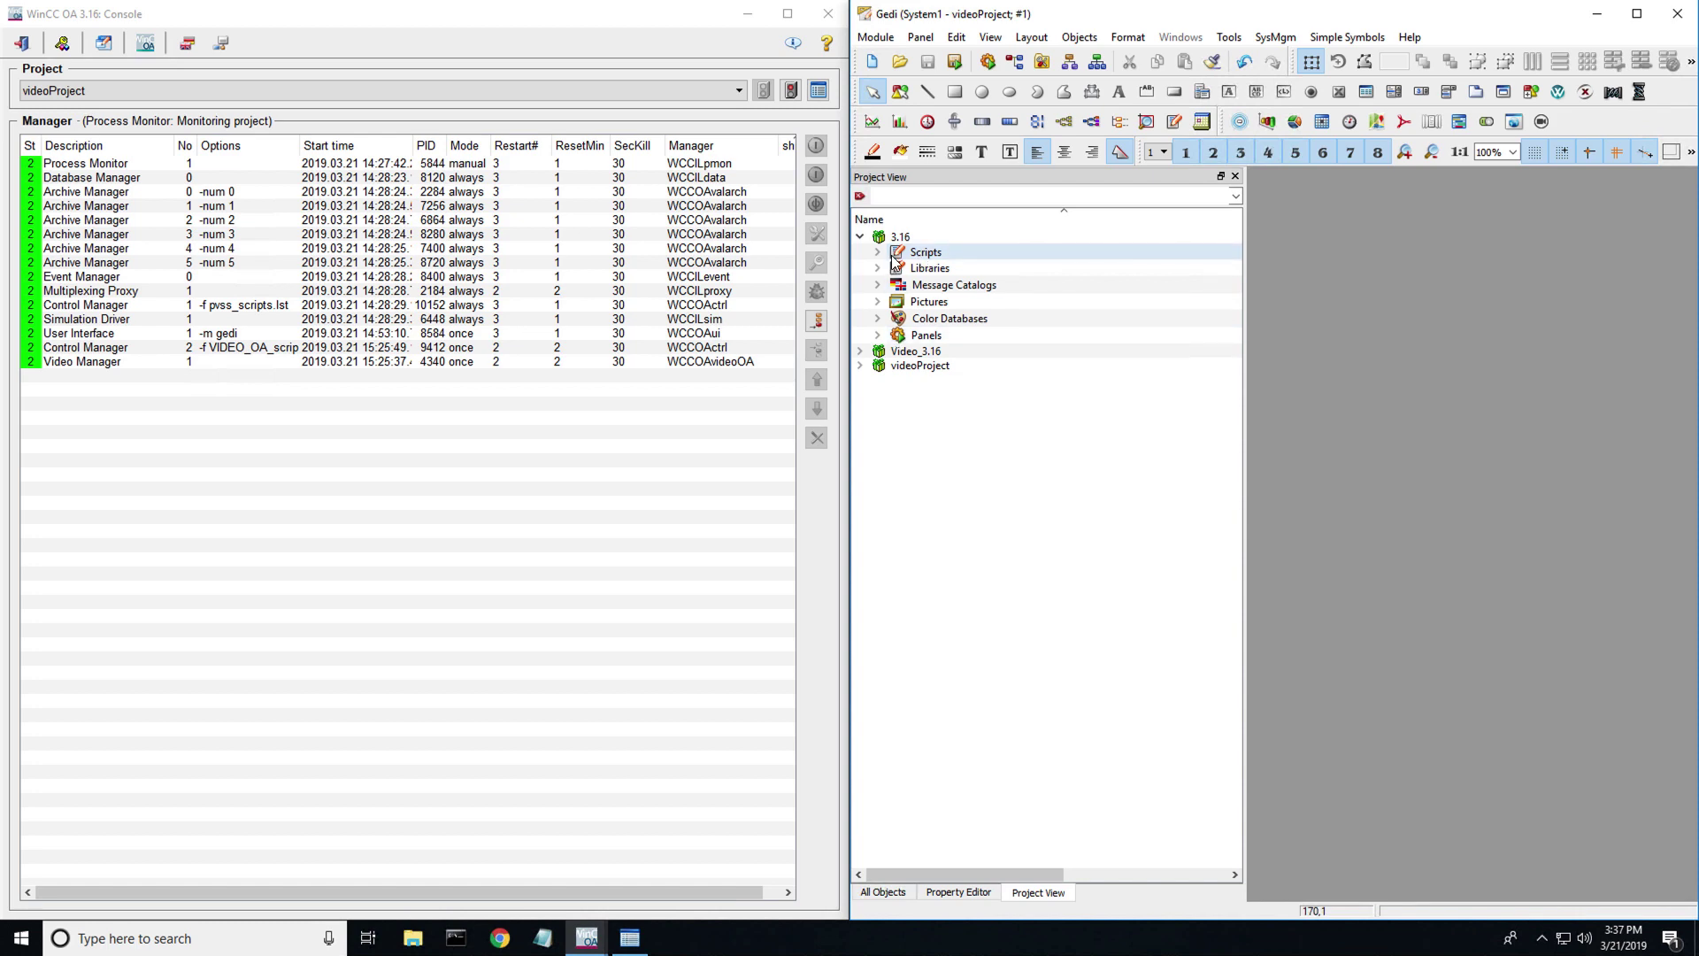
left_click(878, 252)
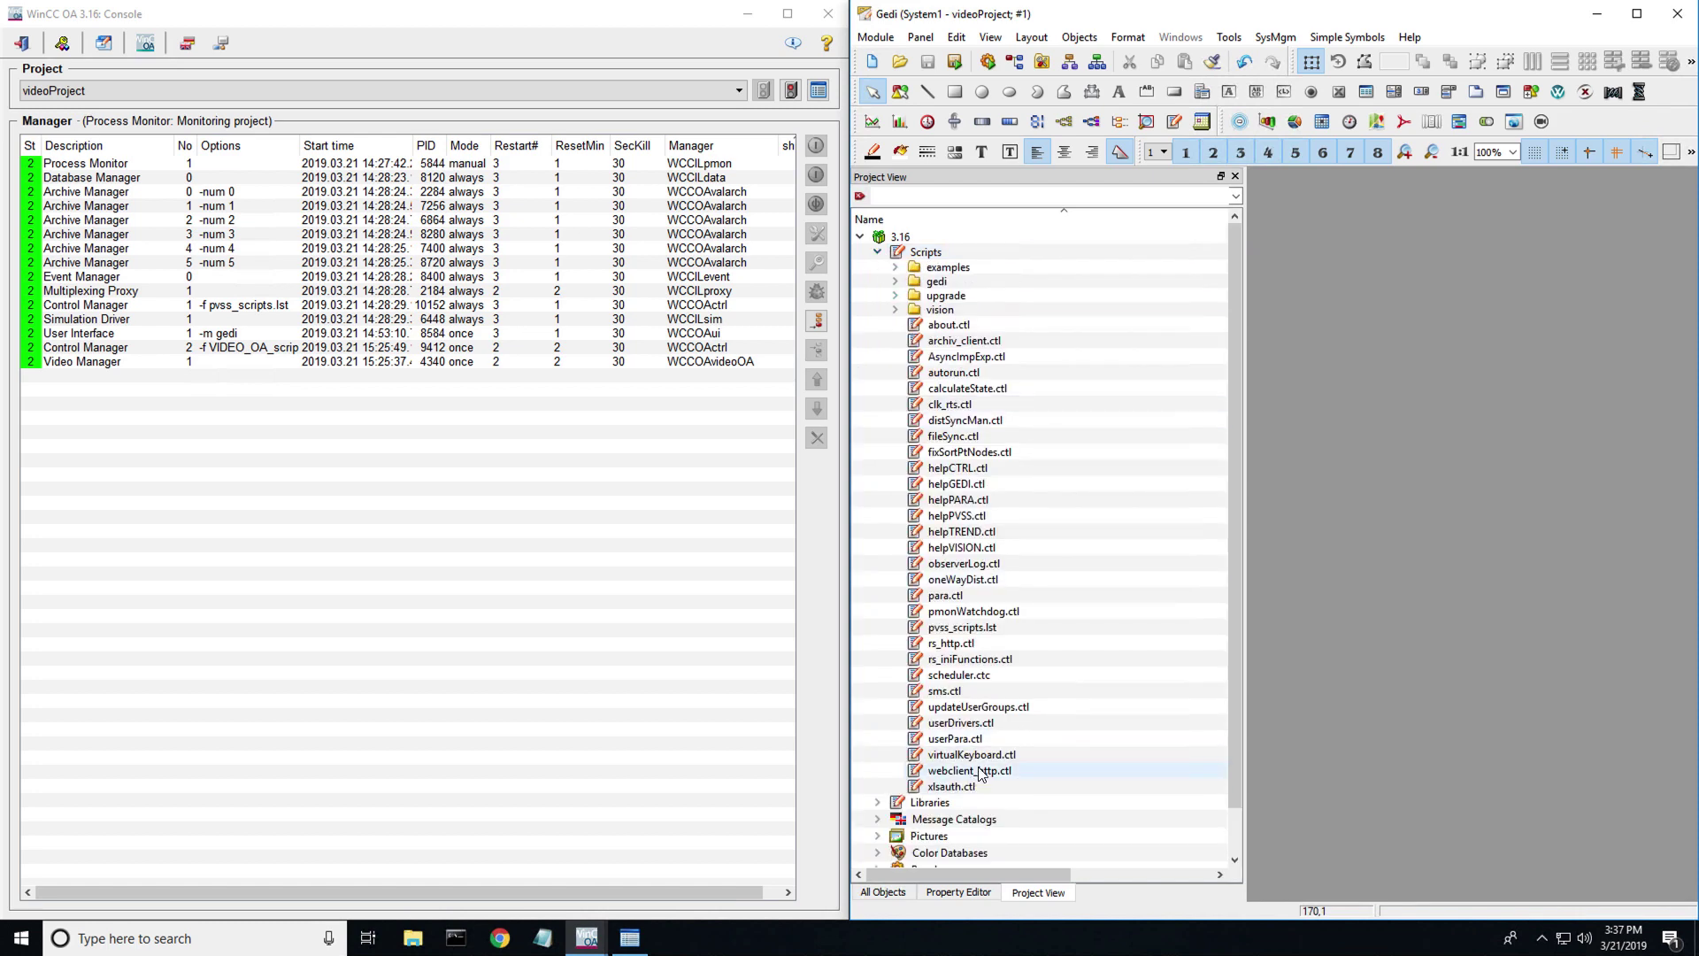
left_click_drag(969, 770, 709, 577)
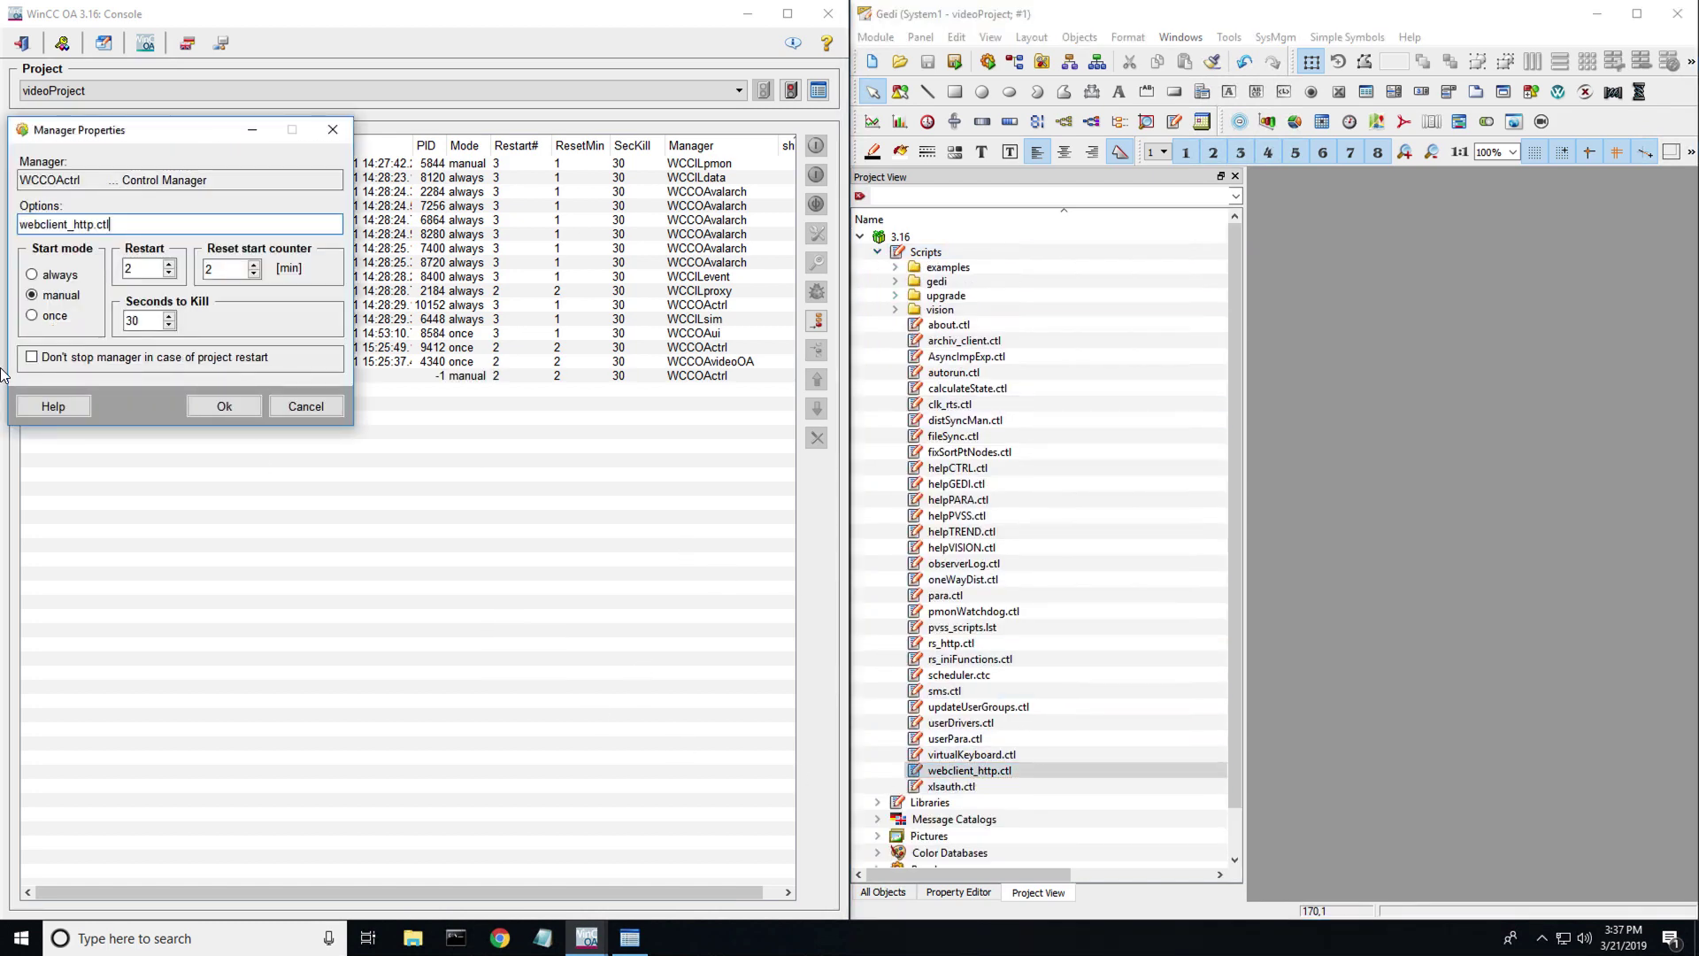
left_click(222, 406)
- Start the webclient_http.ctl Control Manager and minimize the Console
left_click(298, 379)
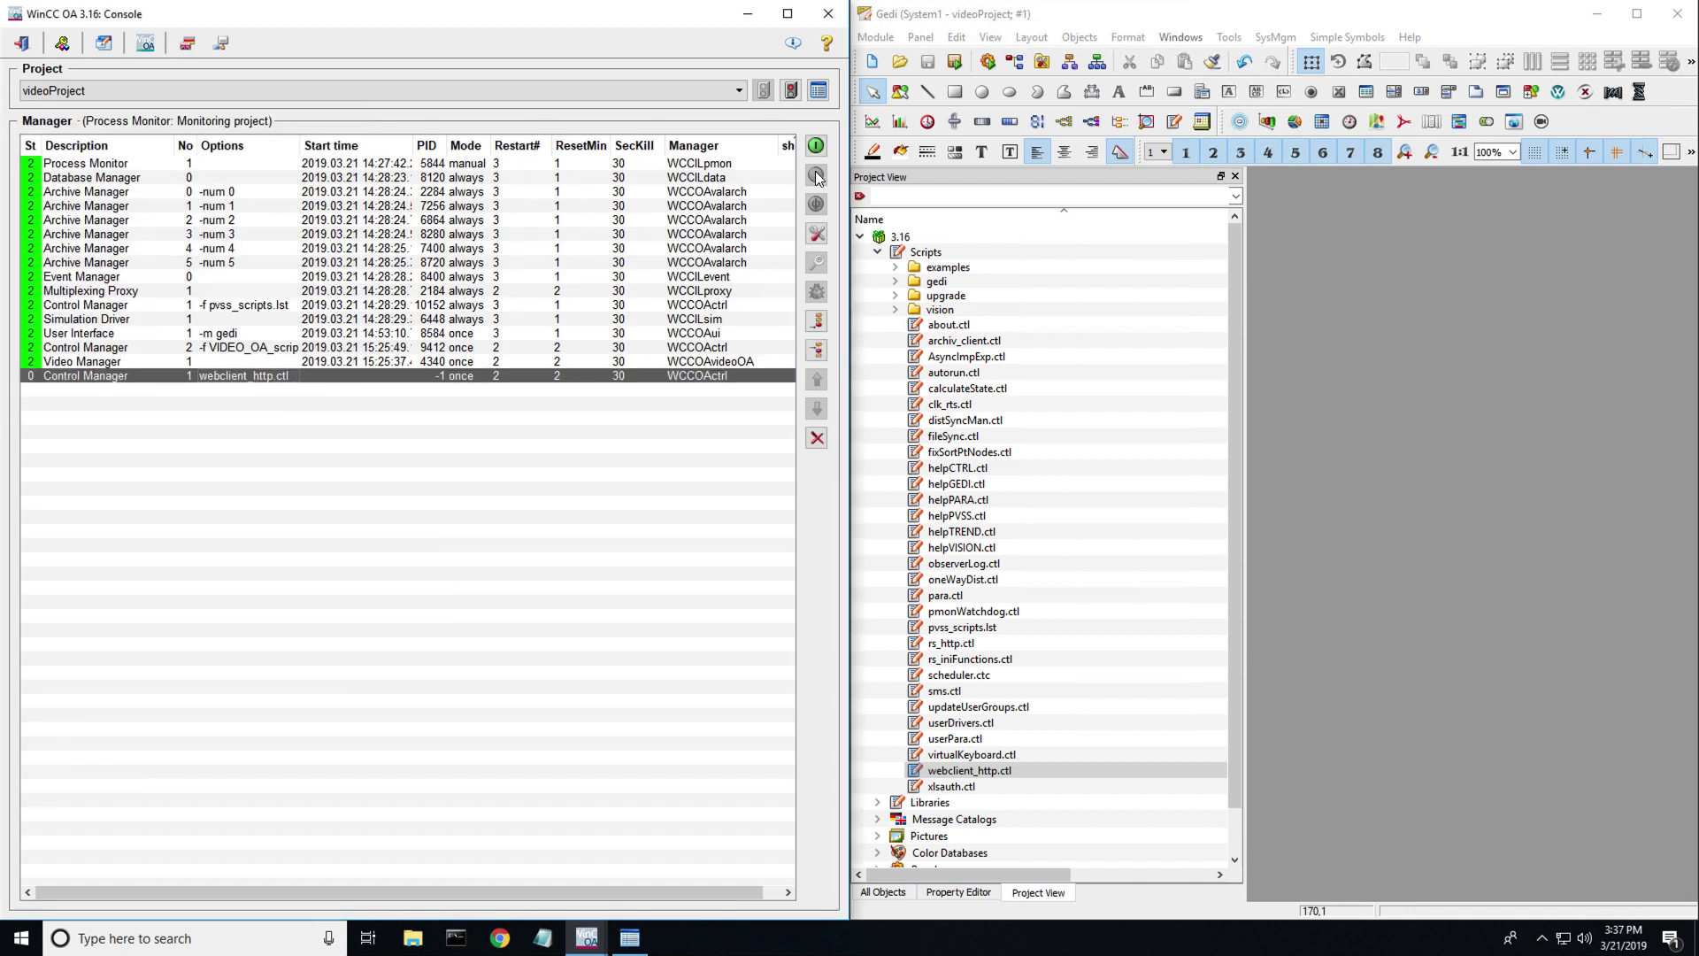
left_click(815, 148)
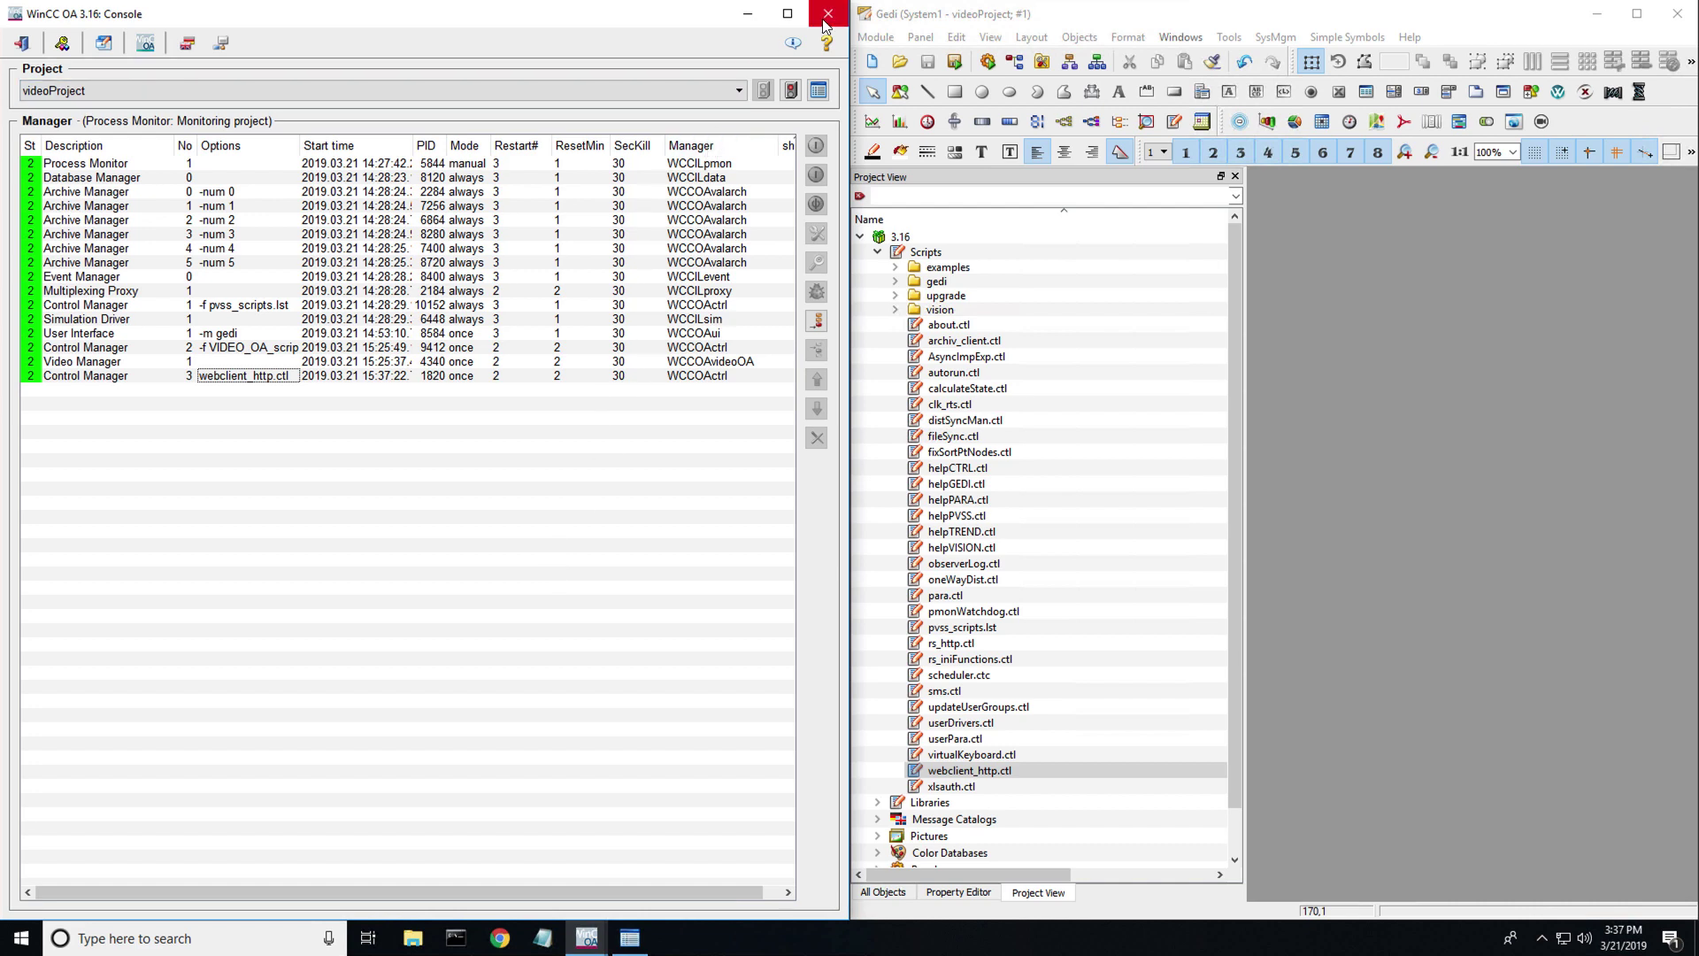
left_click(748, 14)
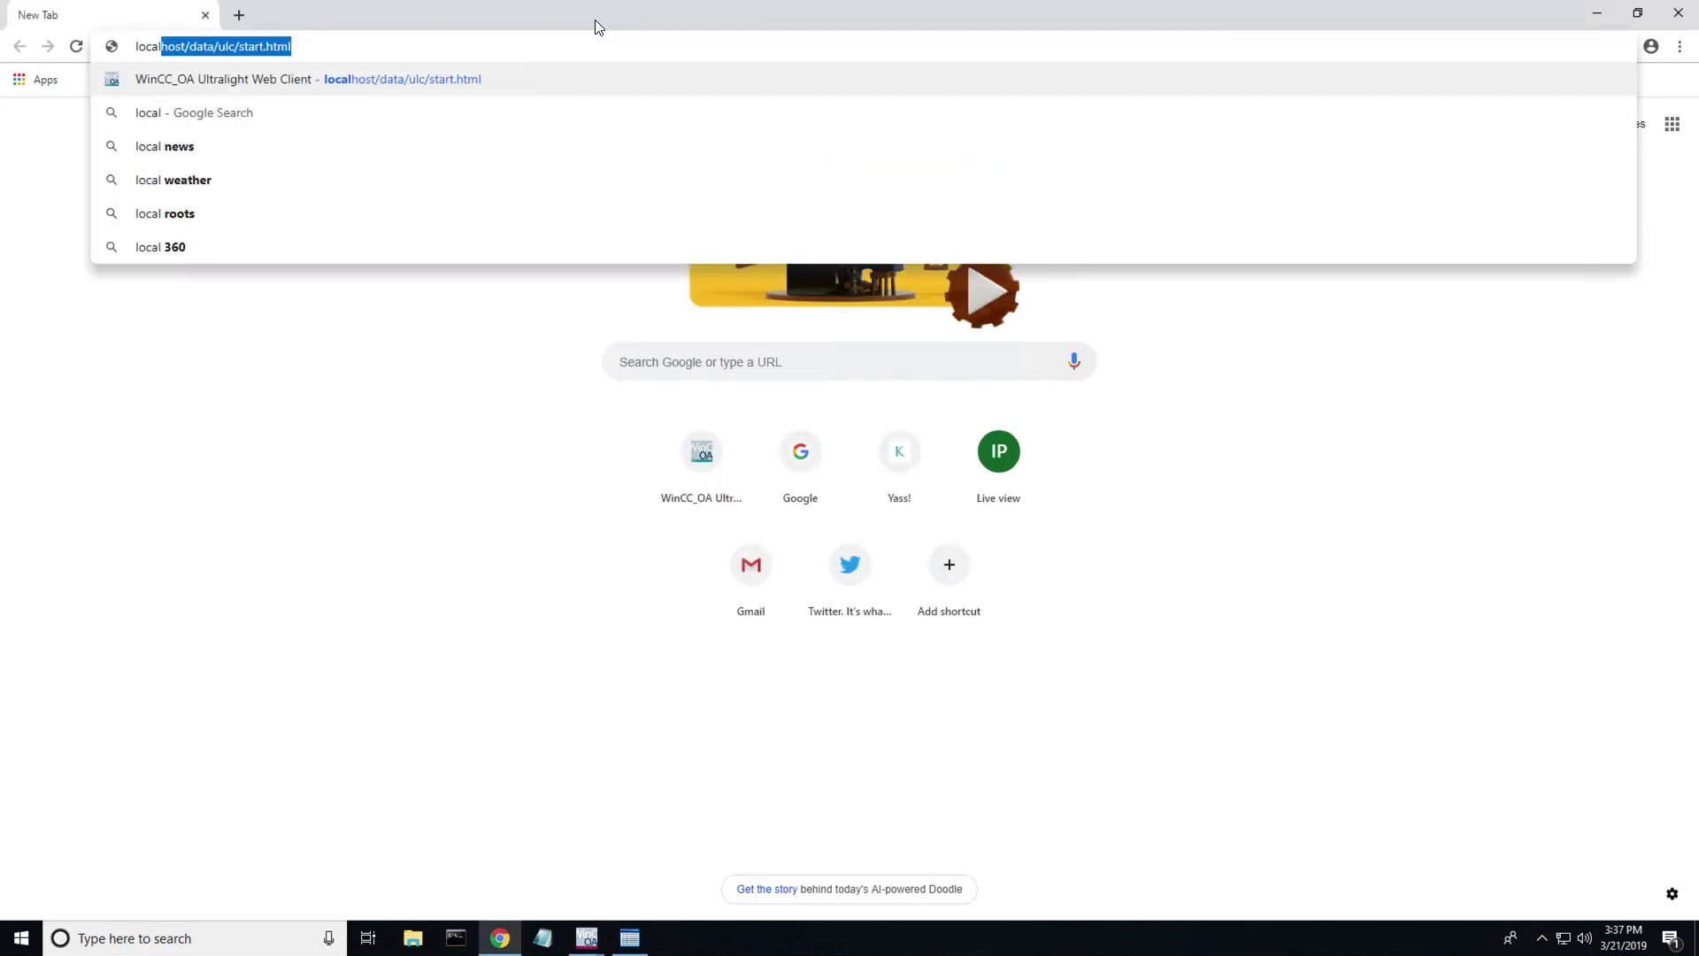
- Load localhost/data/ulc/start.html and log in to the Ultralight Web Client with the username
key("Return")
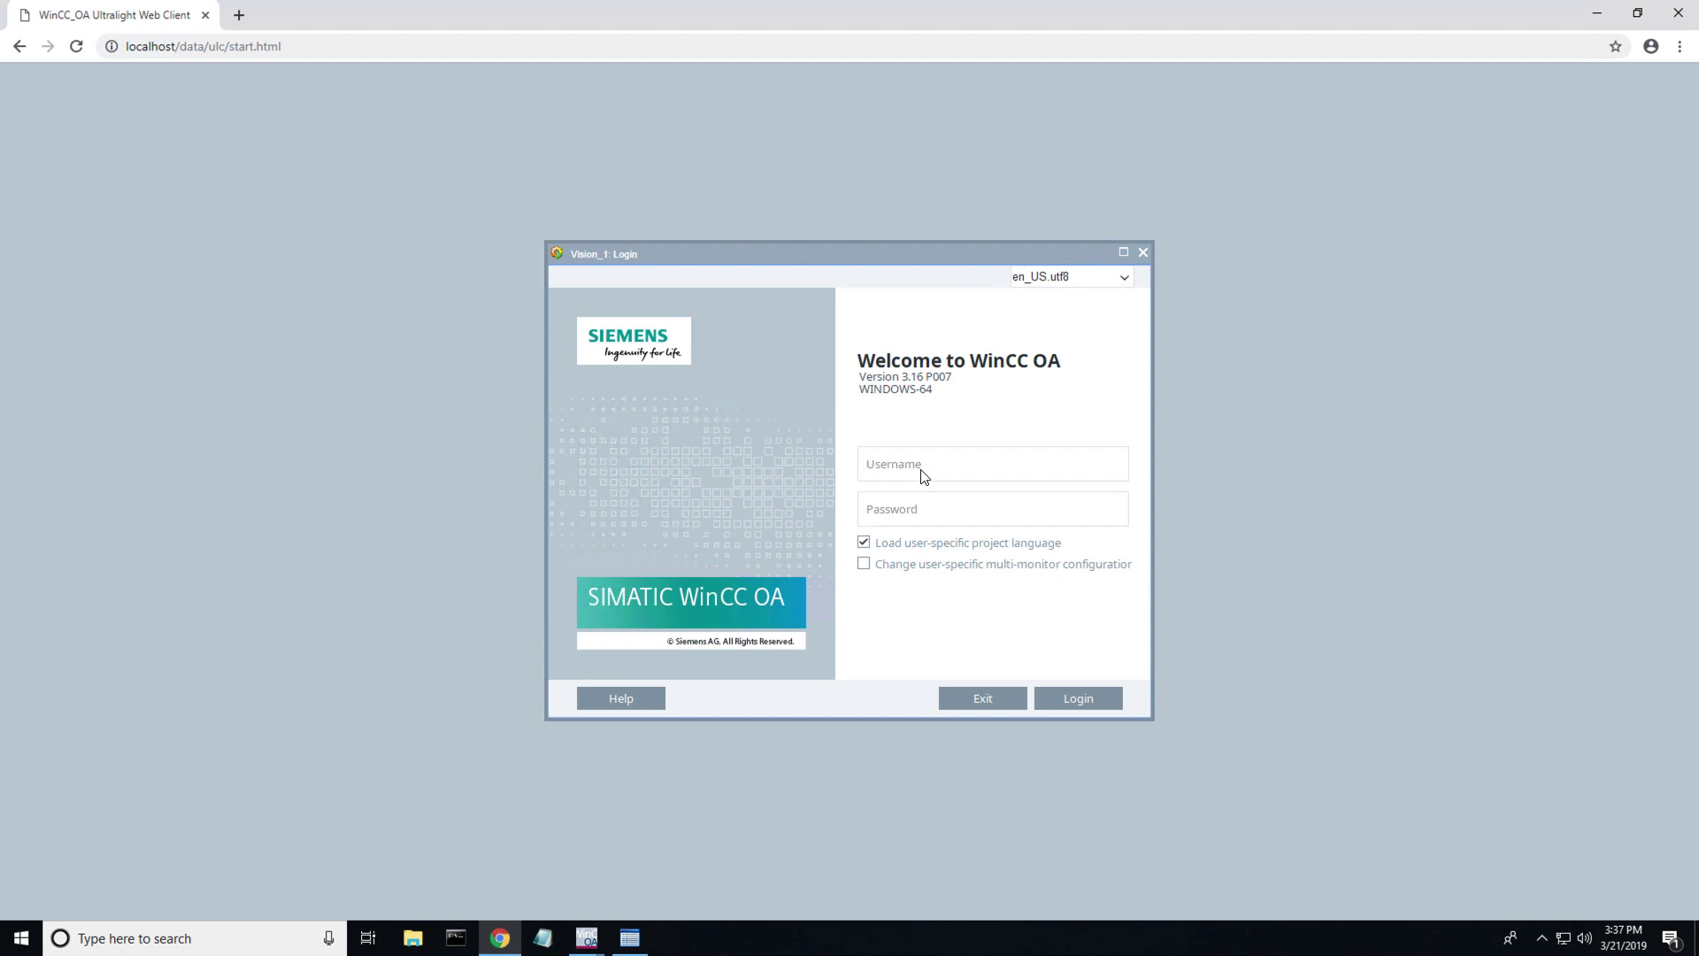
type("root")
left_click(1067, 697)
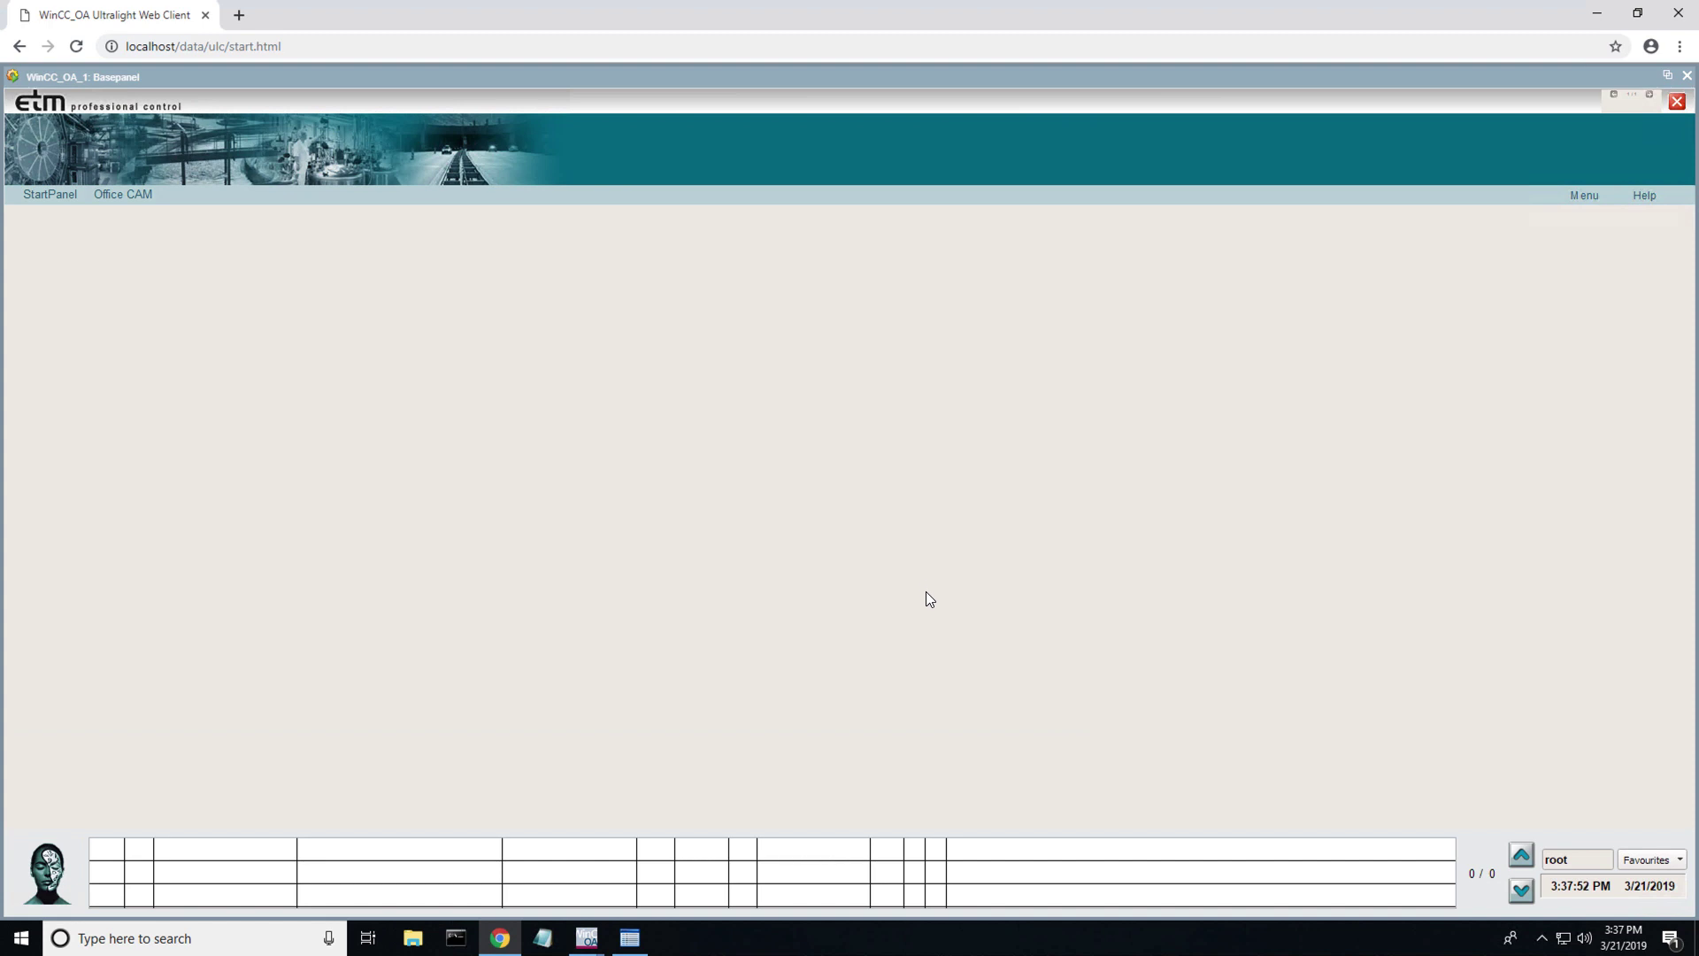
- Open the Office CAM panel and pan Camera_00001 right and left with the arrow controls
left_click(142, 196)
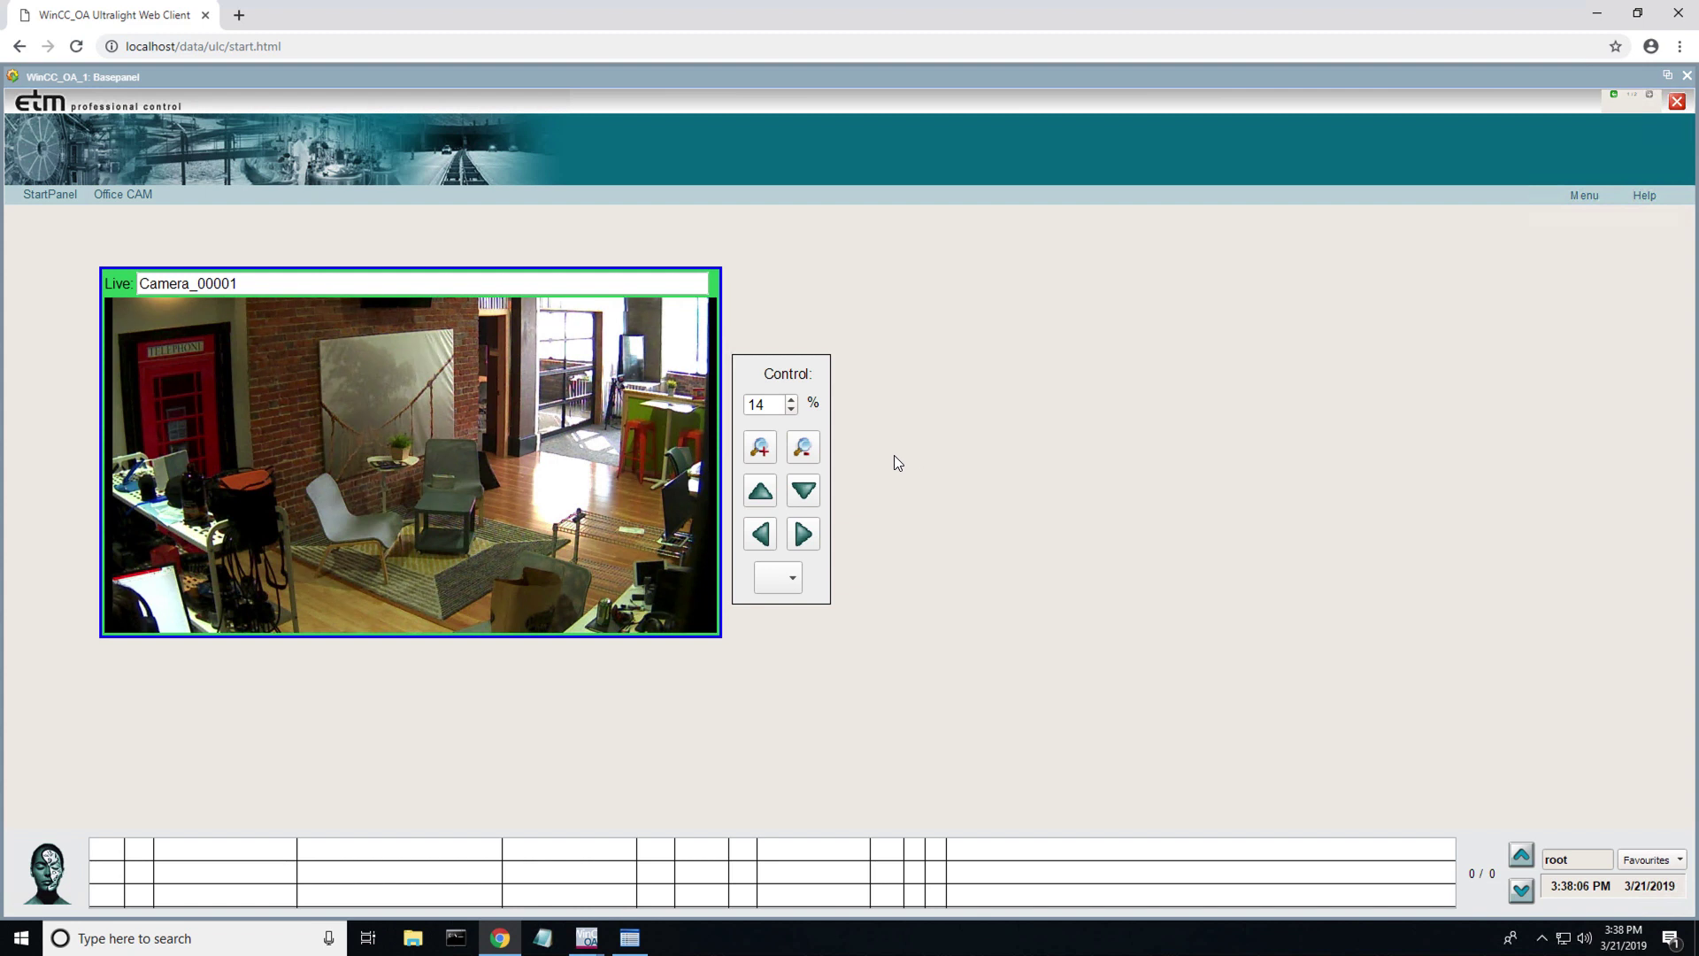
left_click(806, 535)
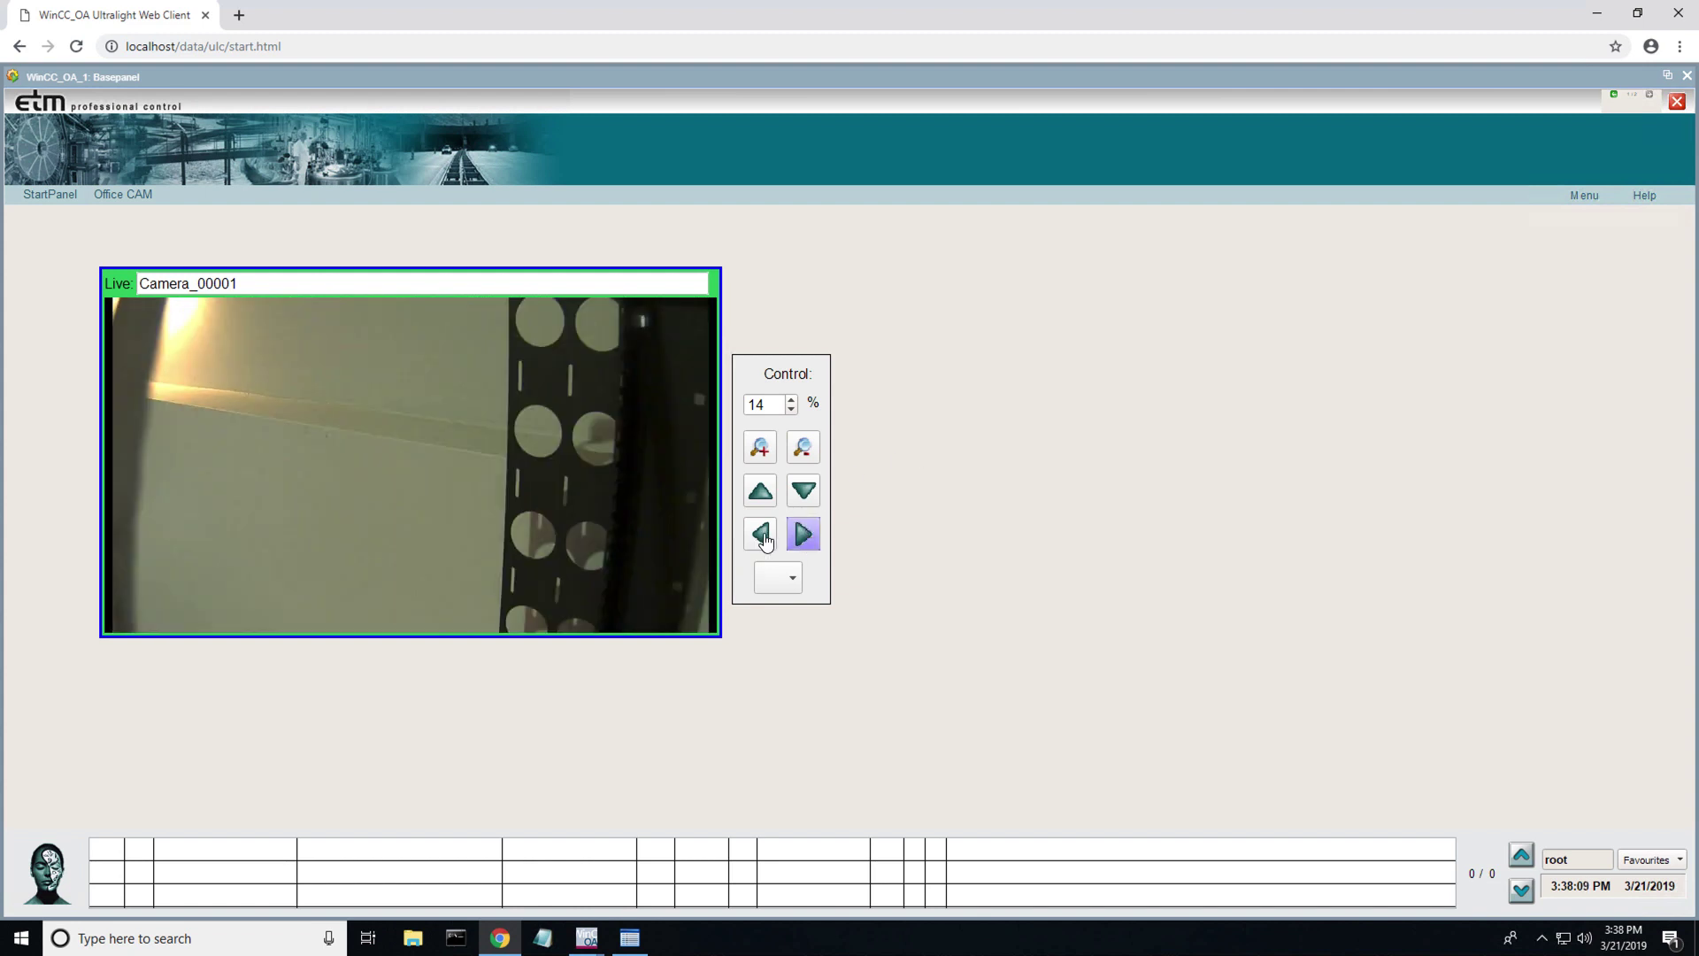
left_click(764, 536)
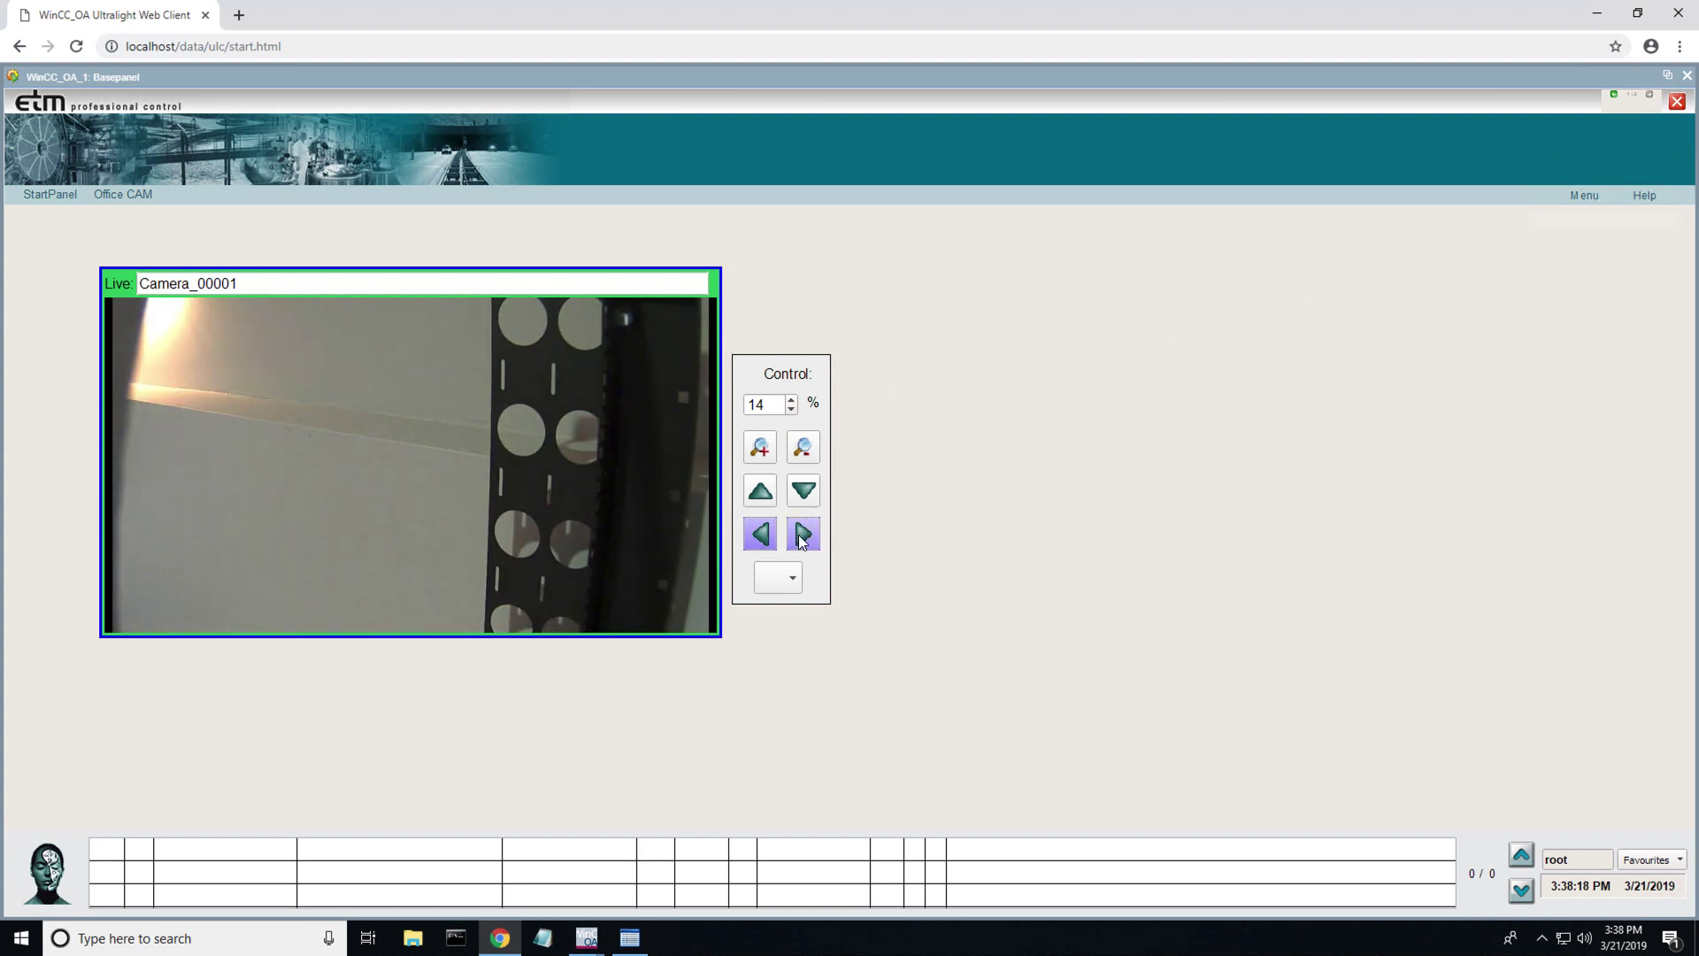
left_click(801, 542)
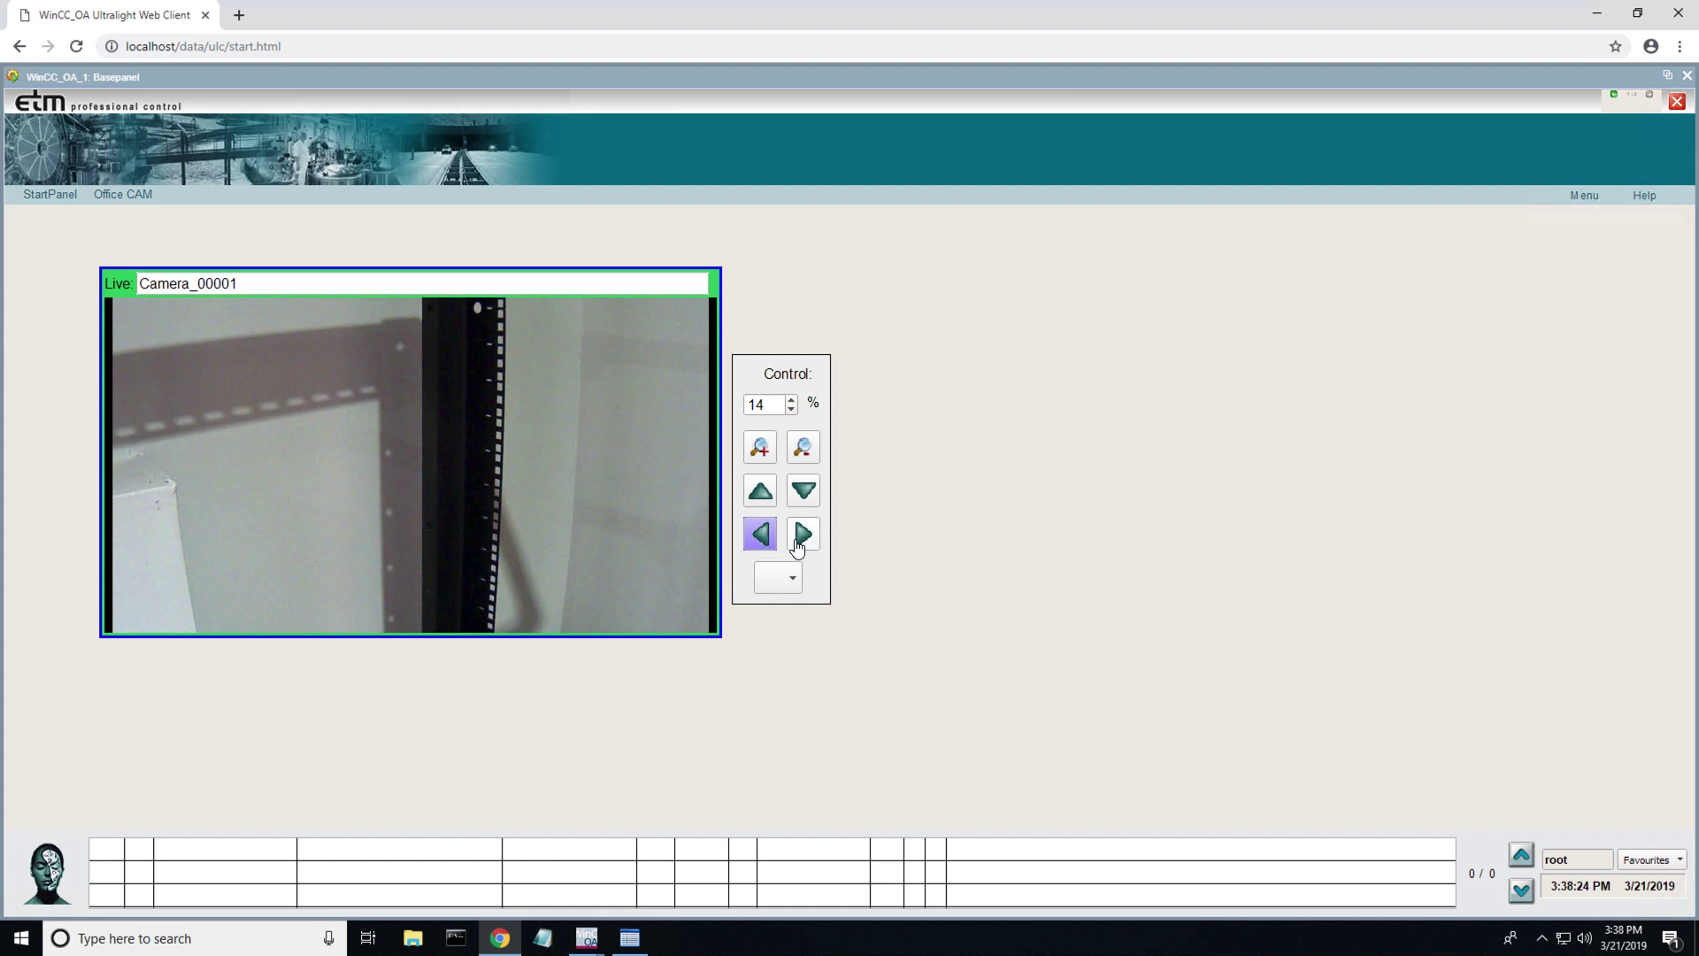
left_click(800, 540)
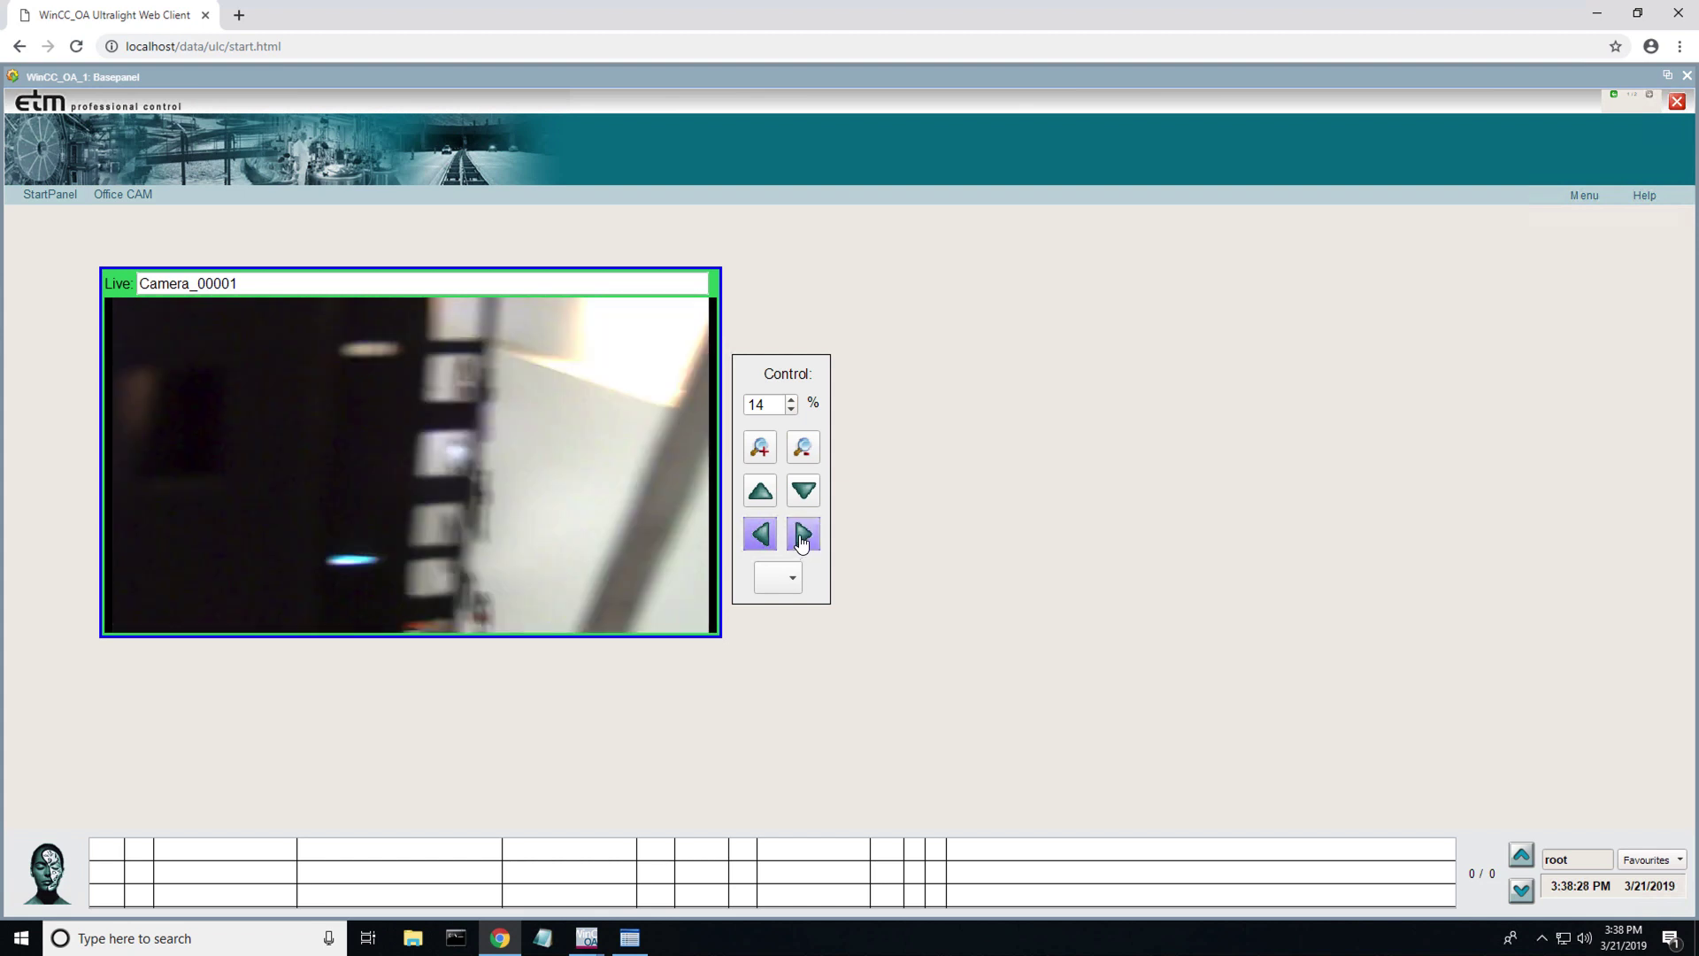
left_click(768, 539)
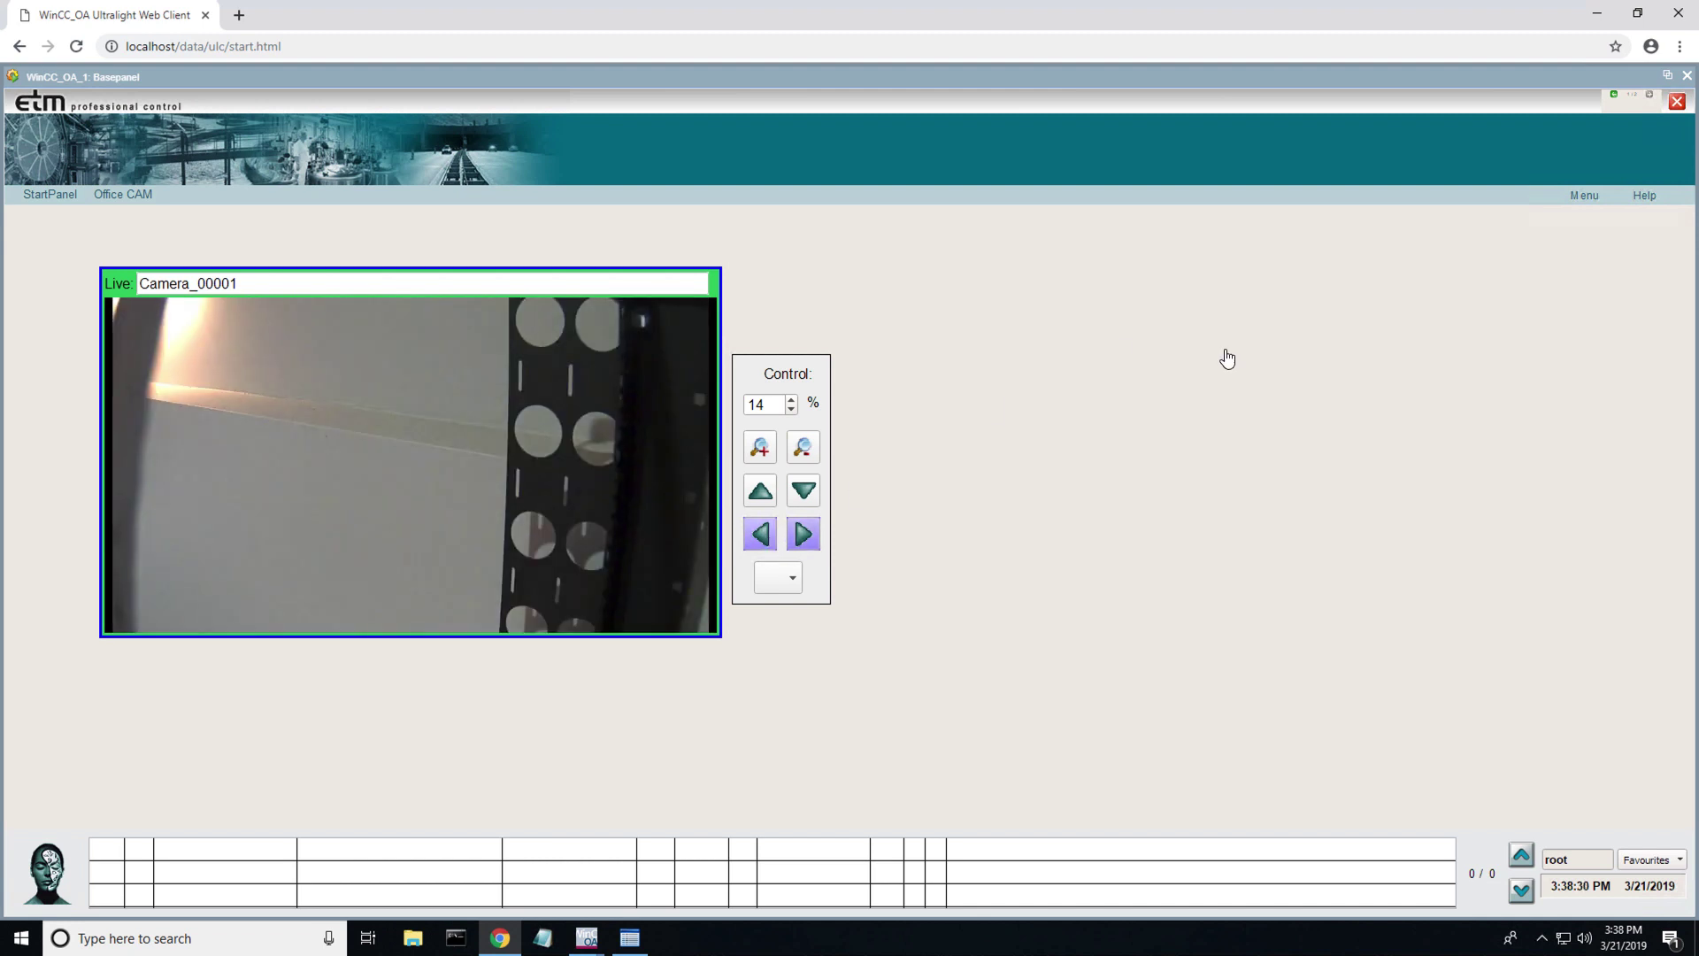